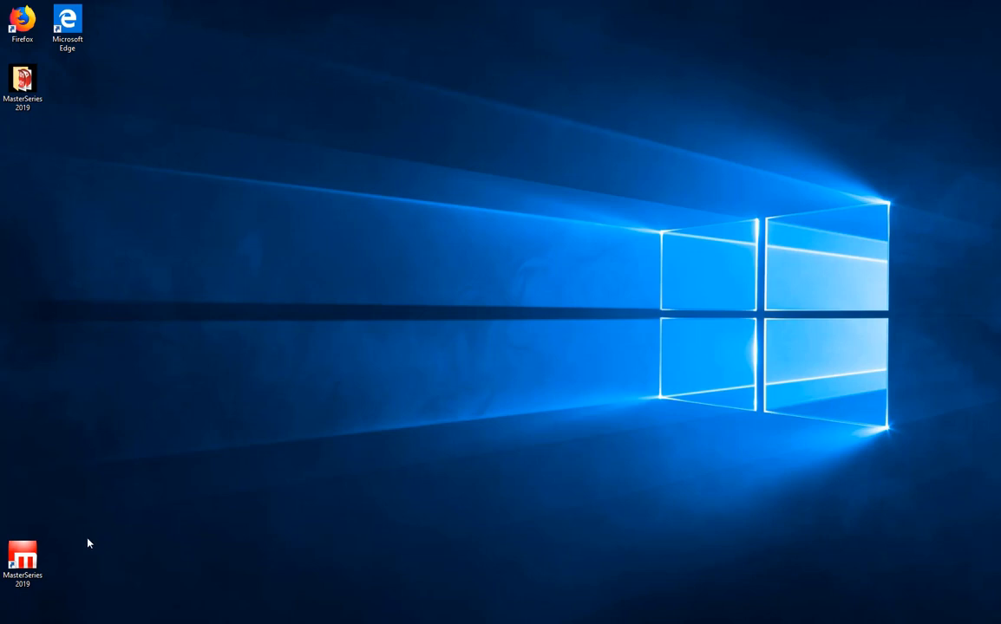
- Launch MasterSeries 2019 and look through its available programs, import options, utilities and resources
double_click(22, 556)
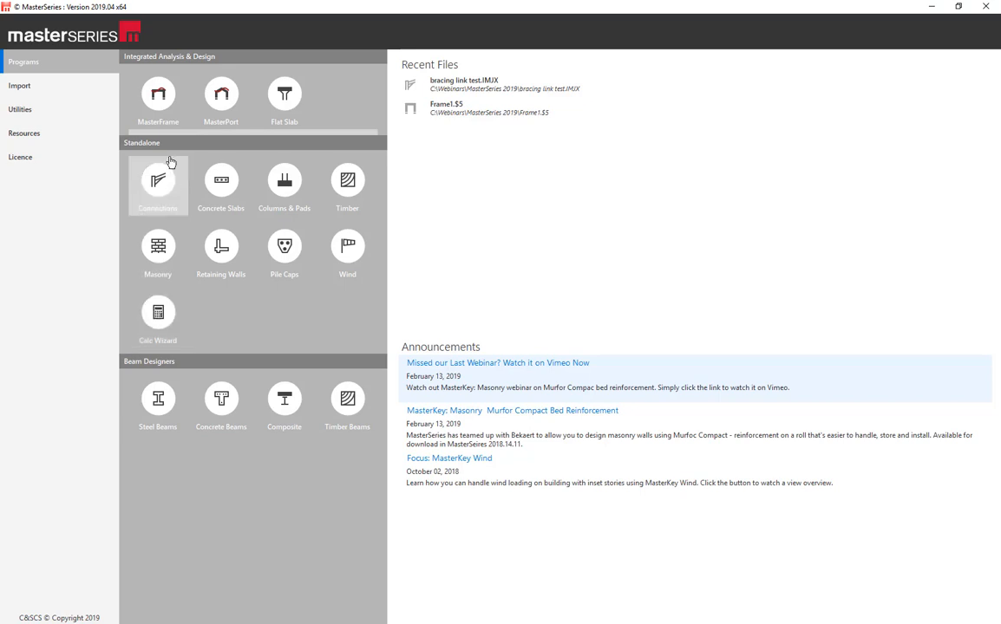
mouse_move(159, 110)
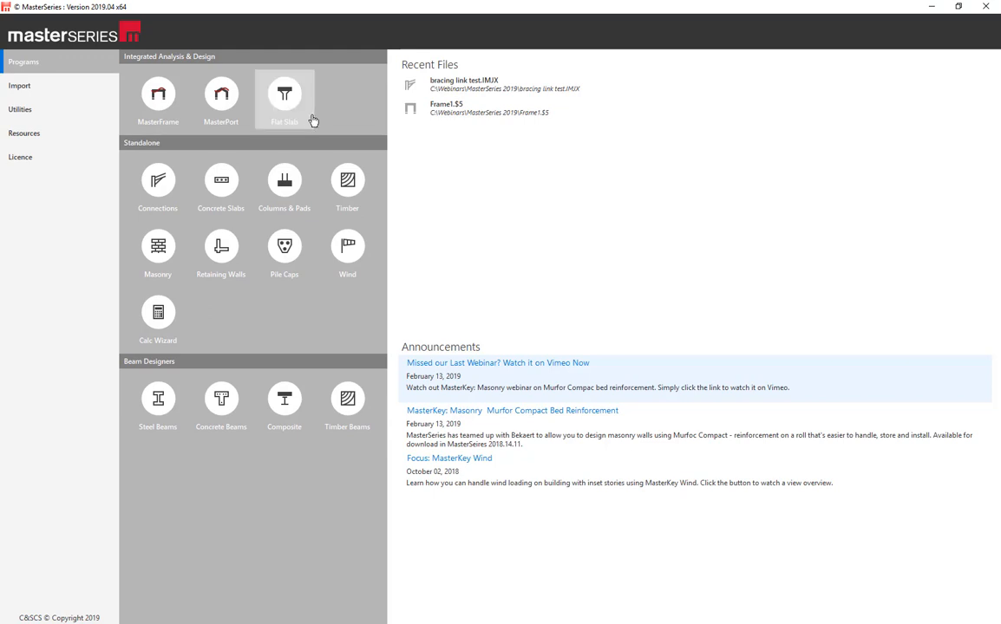
left_click(49, 88)
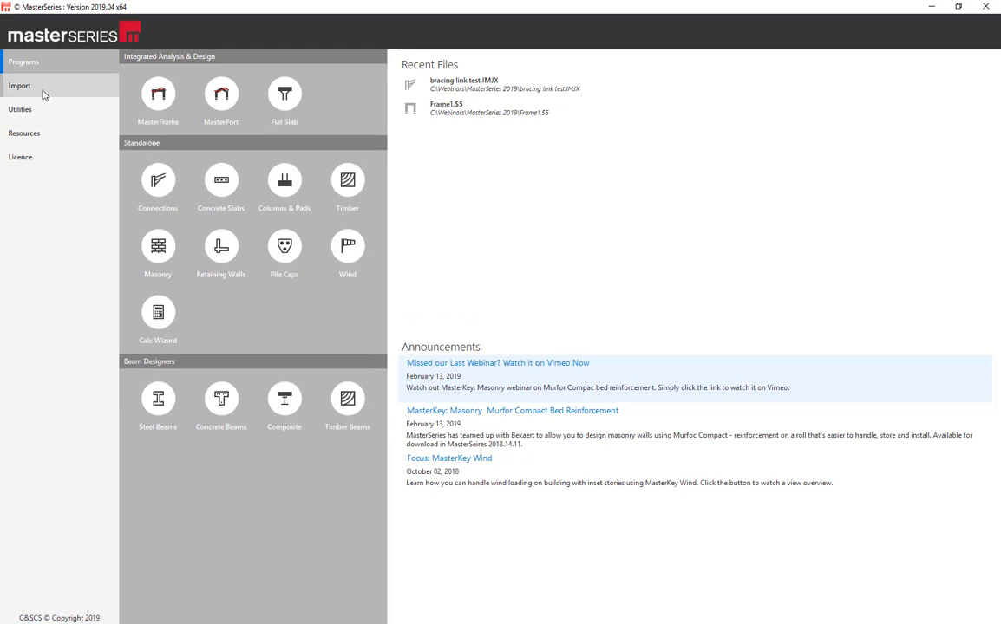
left_click(43, 91)
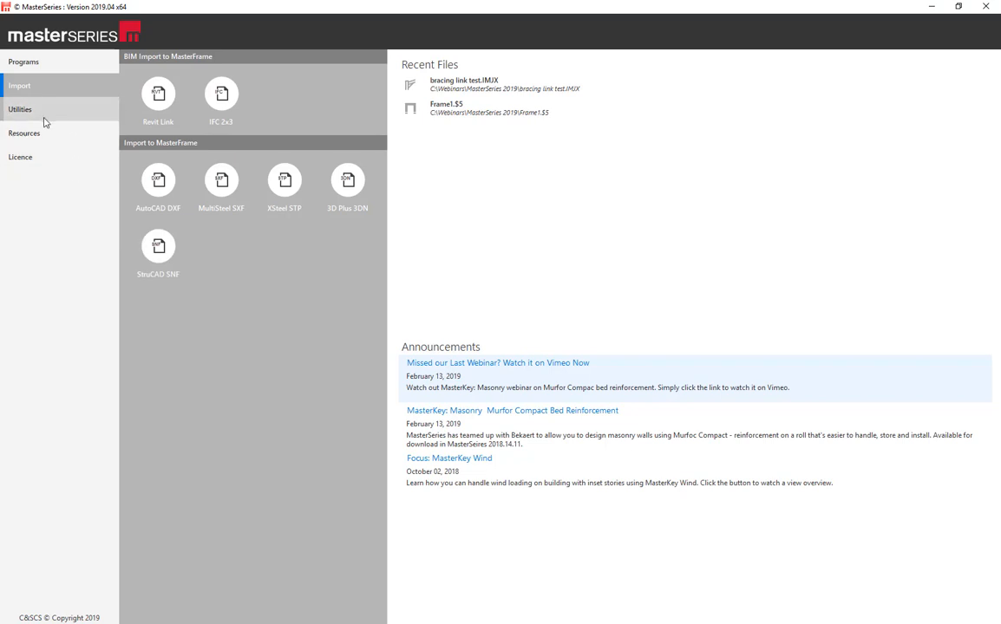
left_click(45, 121)
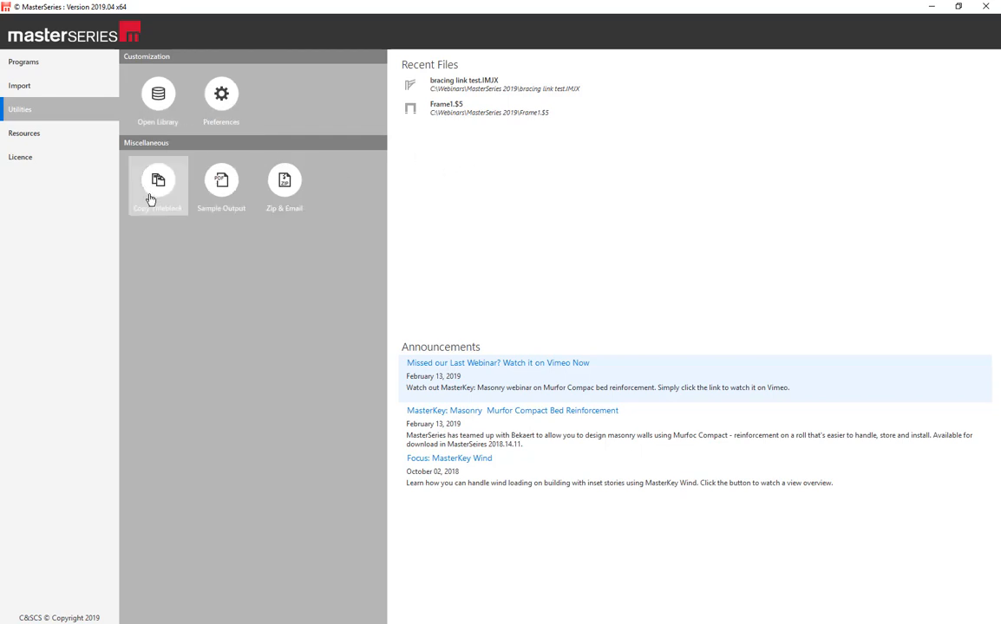
left_click(53, 133)
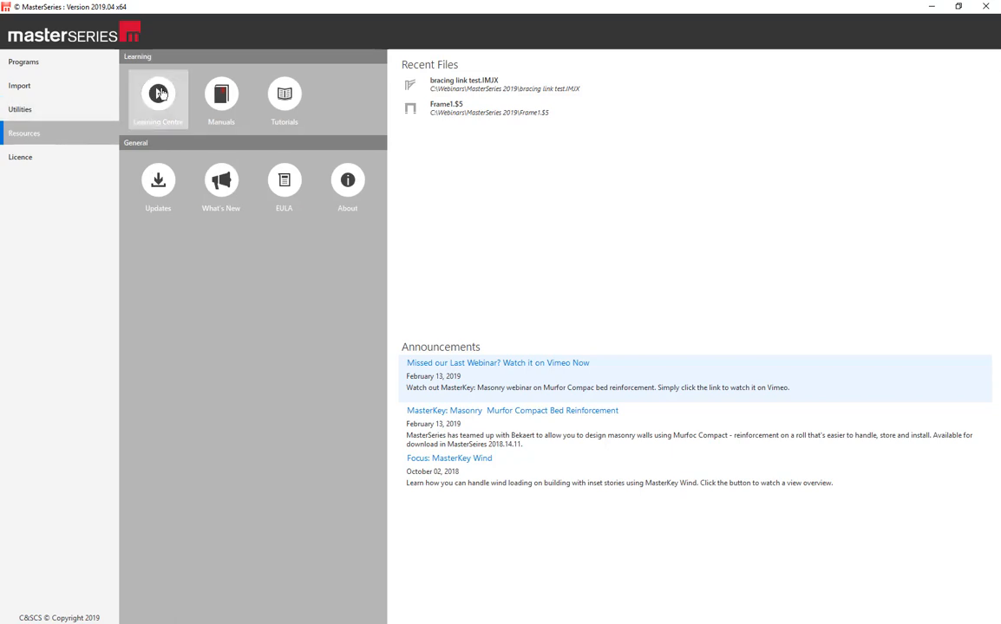
- Open the Learning Centre's online video guides and filter them to the MasterFrame Editing category
left_click(158, 95)
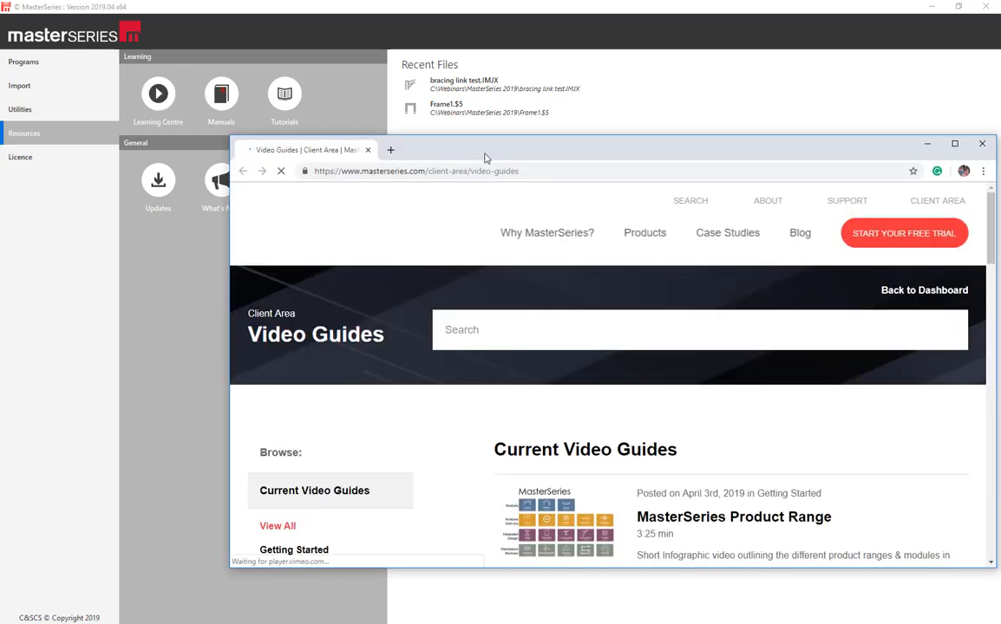
left_click_drag(486, 156, 431, 95)
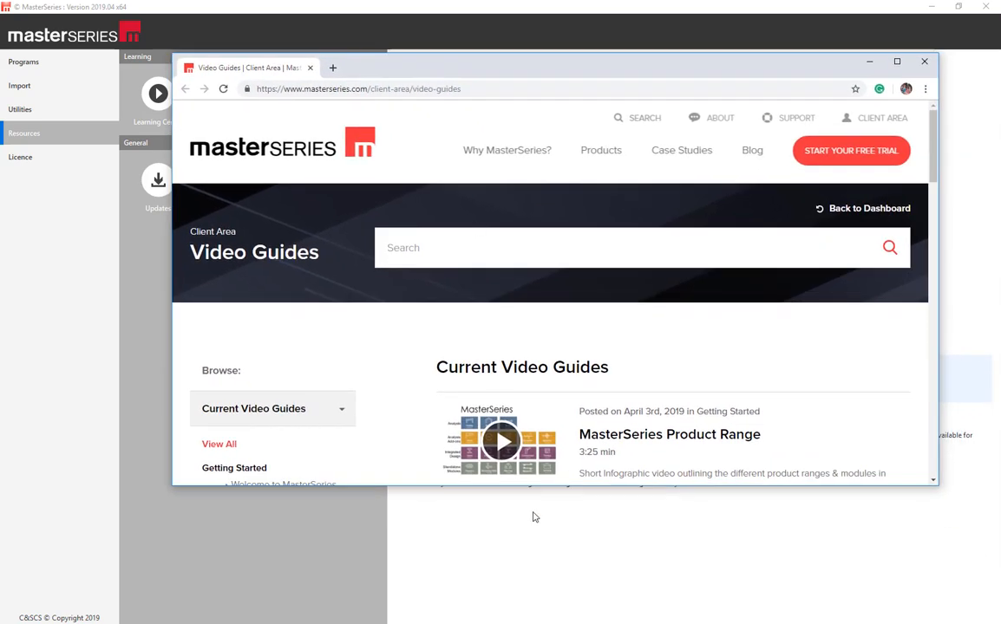
left_click_drag(520, 489, 507, 537)
scroll(500, 518, "down", 2)
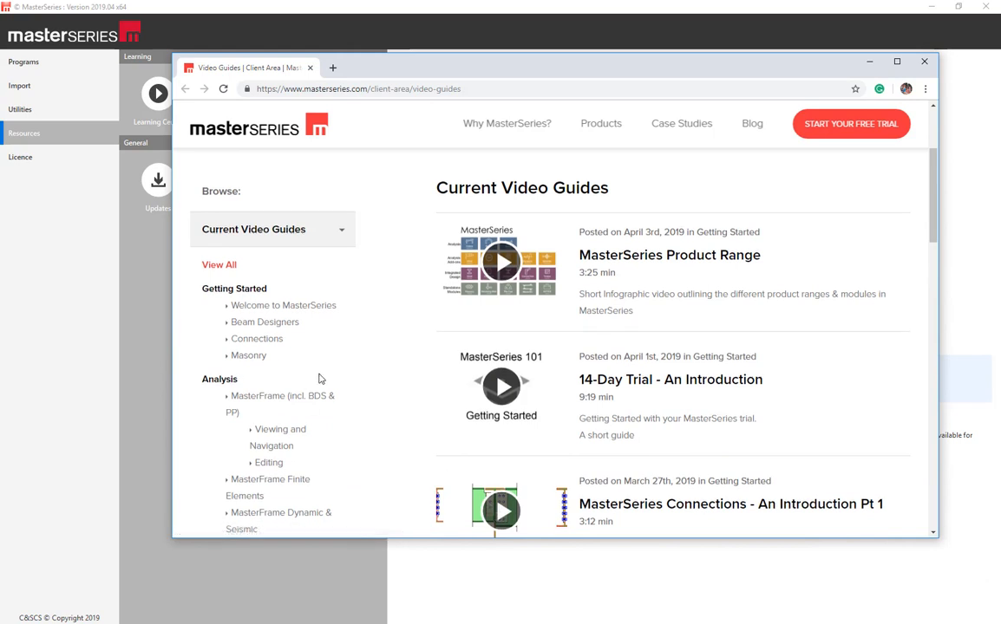
scroll(318, 378, "down", 1)
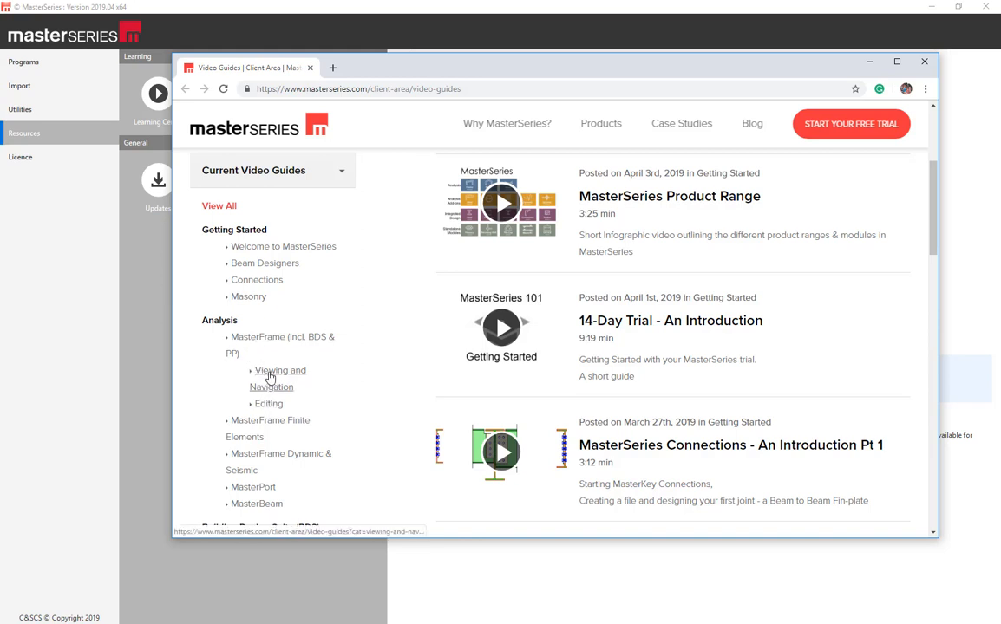
left_click(274, 407)
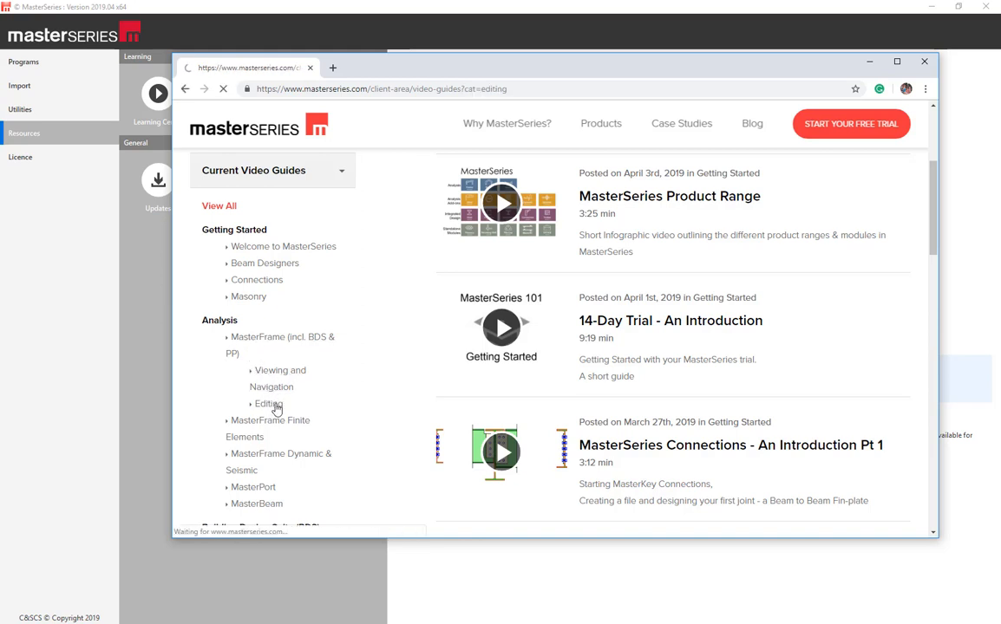
- Look through the video guides in the Editing category, then close the browser window
scroll(330, 407, "down", 2)
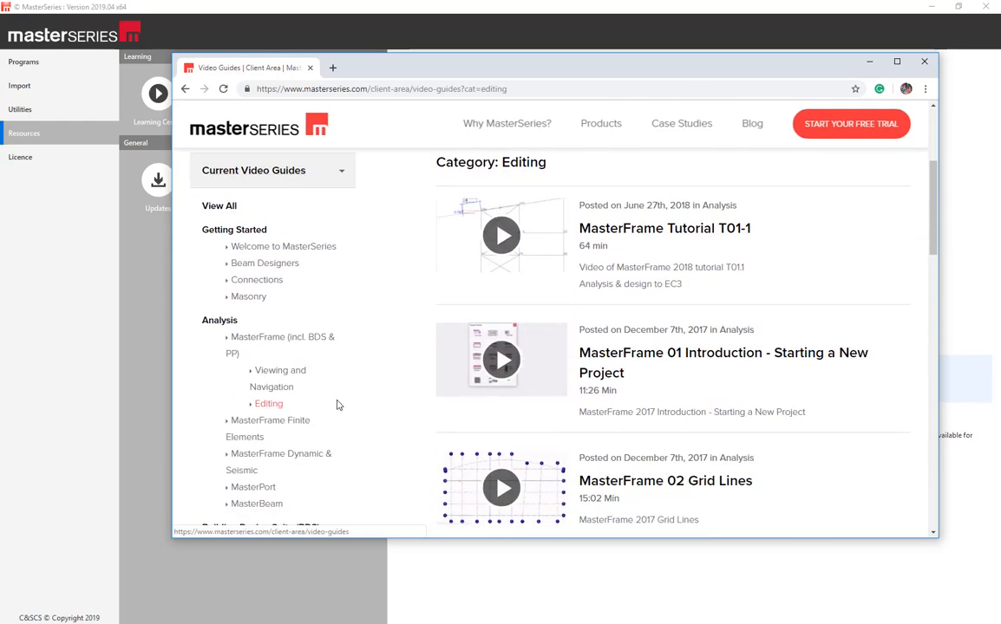
scroll(416, 393, "down", 1)
scroll(611, 308, "down", 1)
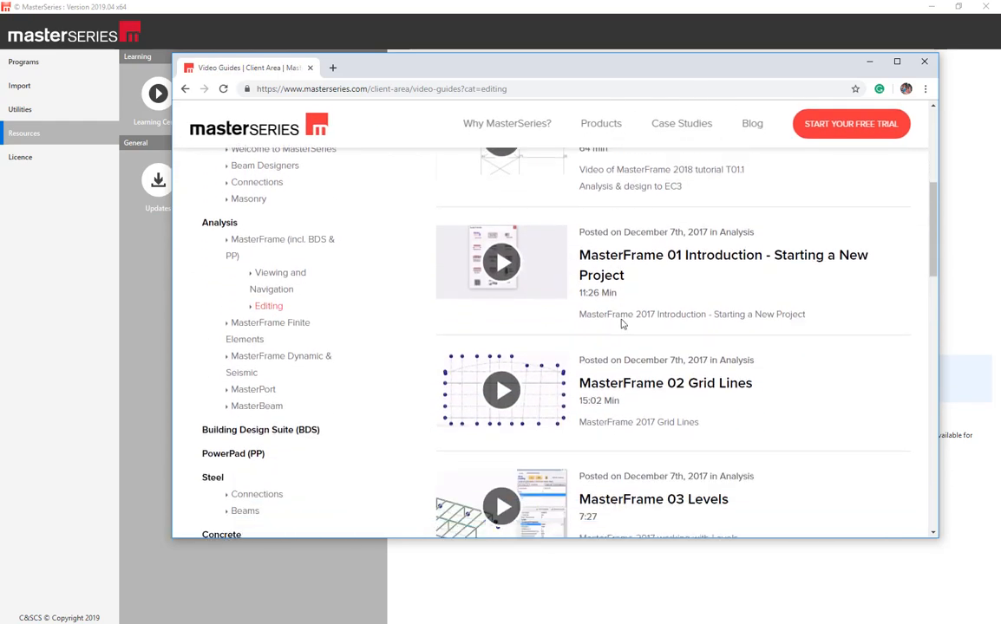
scroll(616, 382, "down", 1)
scroll(615, 437, "down", 7)
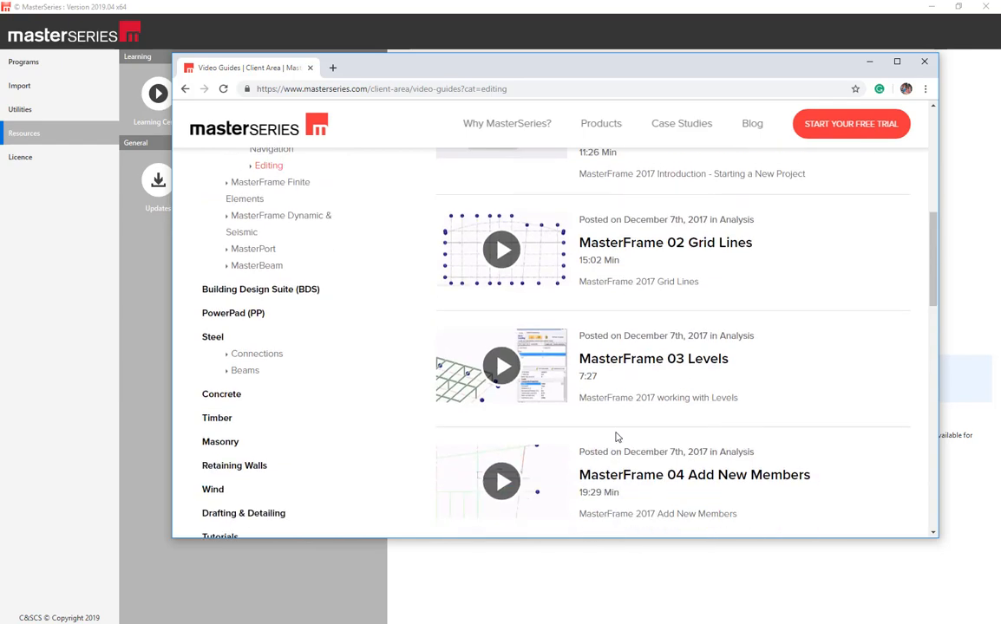
scroll(615, 438, "down", 5)
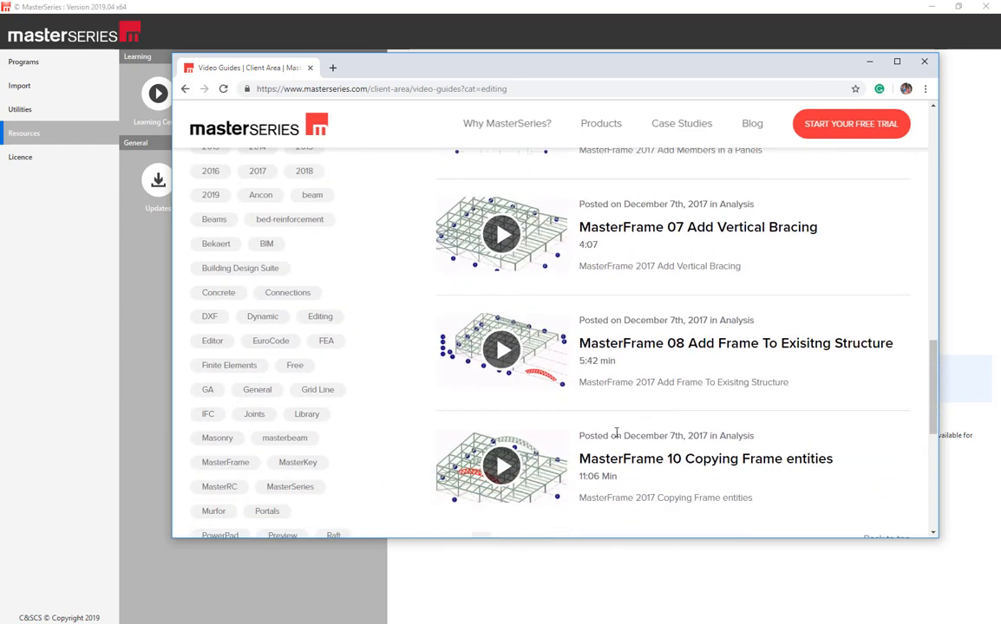
scroll(614, 436, "up", 7)
scroll(612, 433, "up", 10)
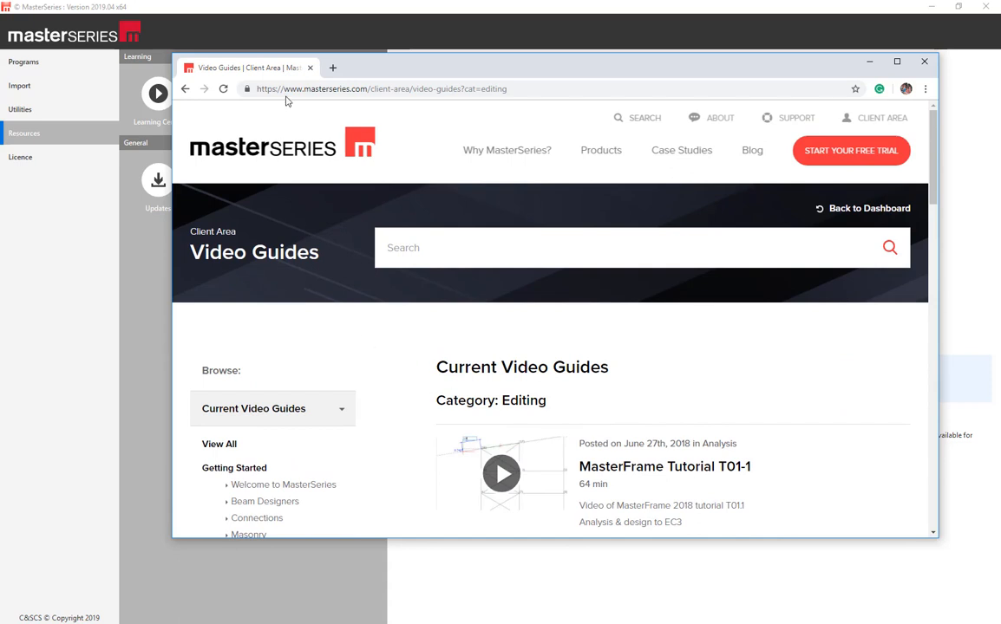
left_click(924, 63)
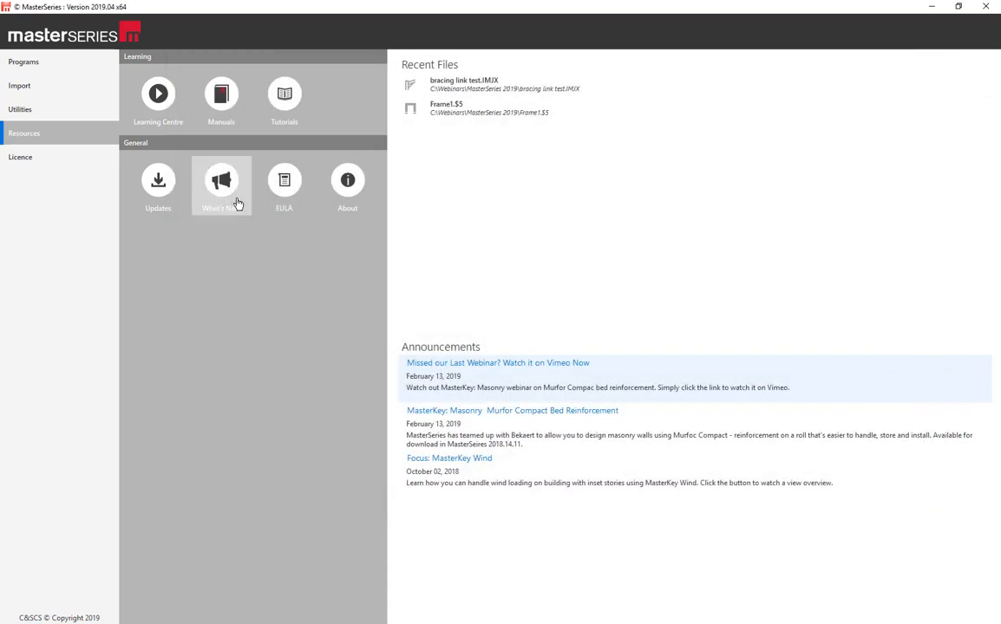
- Review the list of programs covered by the current MasterSeries licence, then close the list
left_click(27, 158)
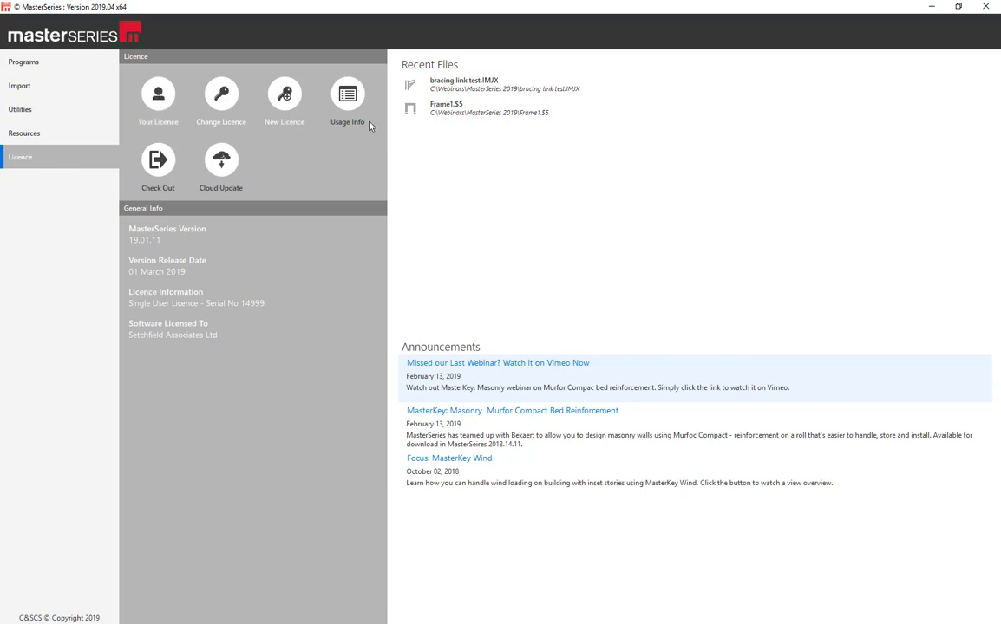
left_click(163, 102)
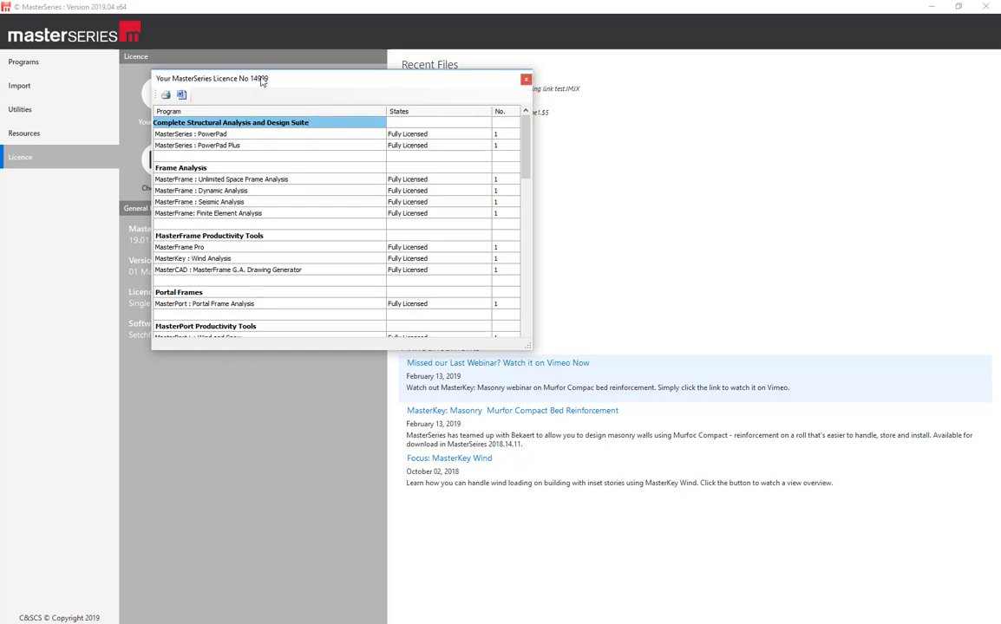
left_click(526, 80)
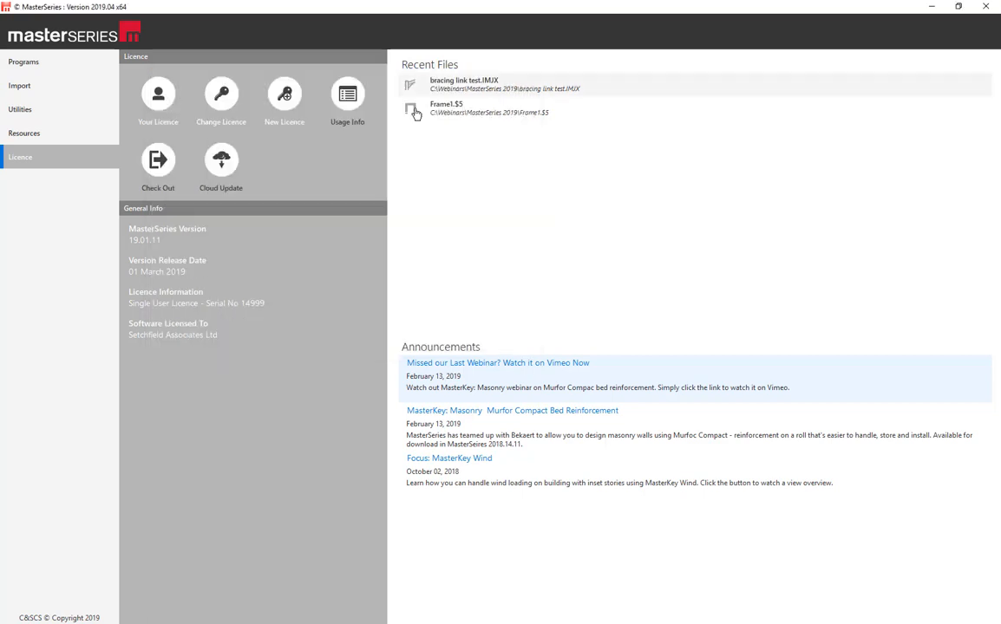
- Change the licence type to Network SoftLock on the network server cscsserver, testing the server connection before accepting
left_click(222, 112)
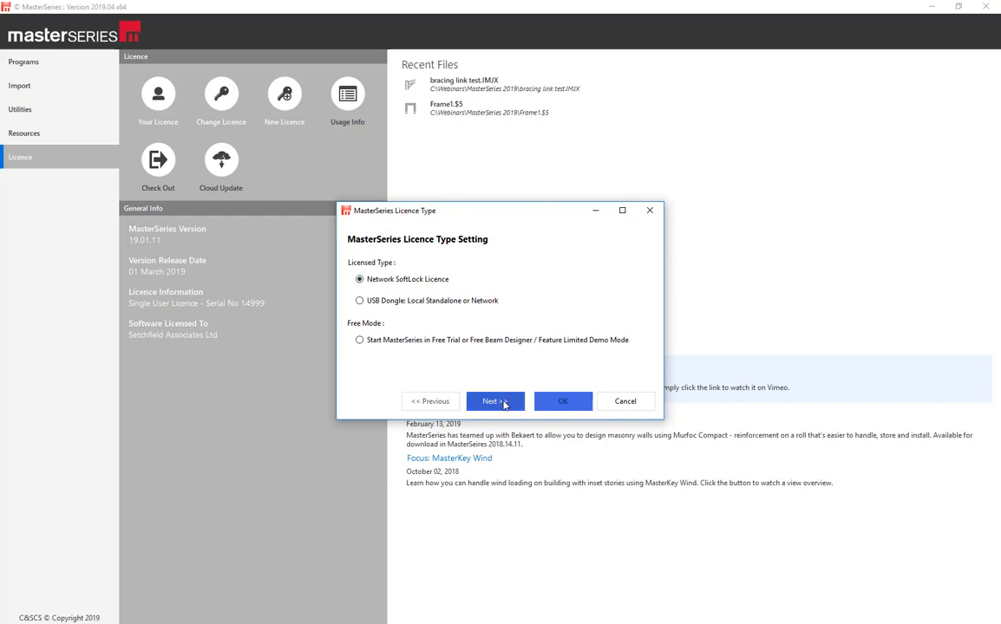
left_click(494, 401)
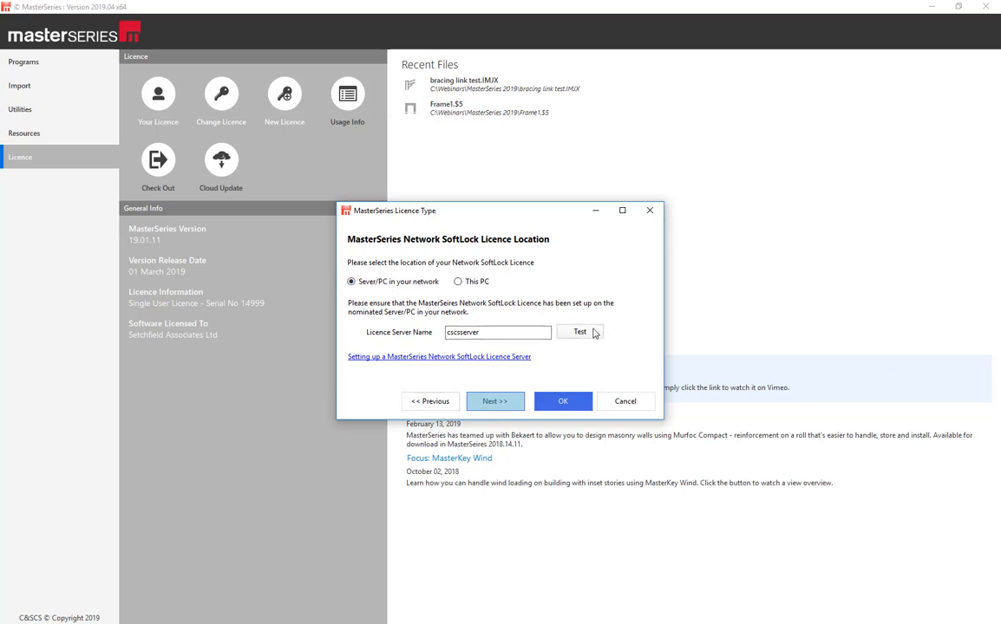
left_click(580, 332)
left_click(501, 340)
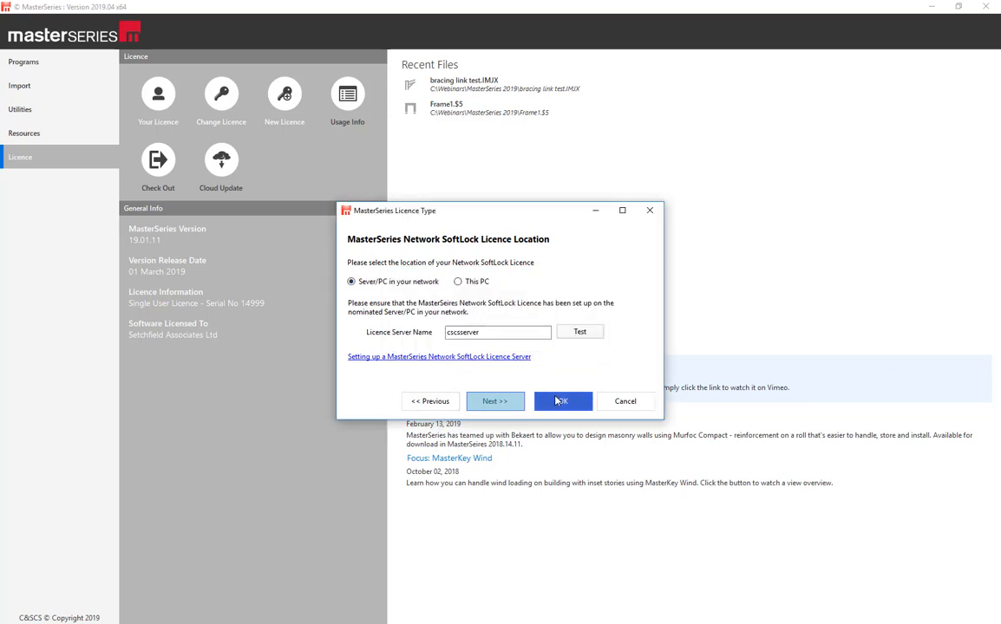
left_click(557, 401)
left_click(498, 340)
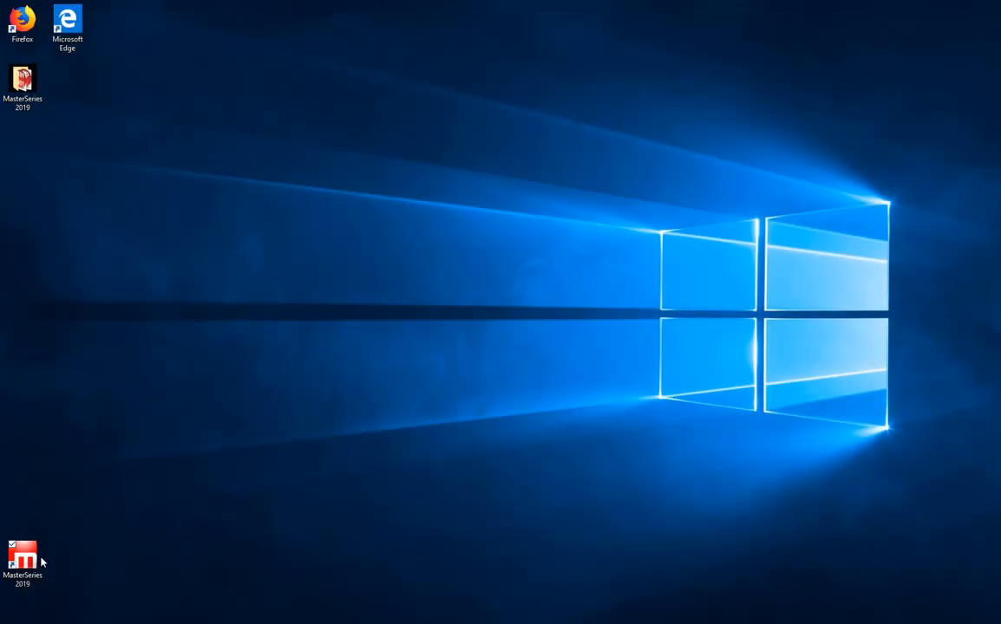
- Relaunch MasterSeries 2019 and start it with the Log in MasterSeries Only option
double_click(38, 561)
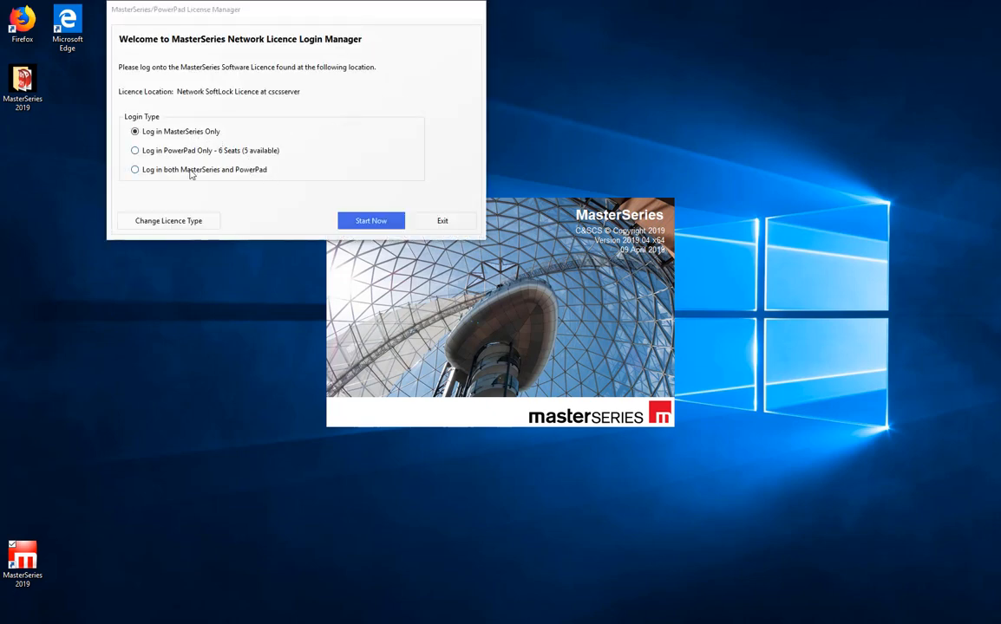
left_click(361, 218)
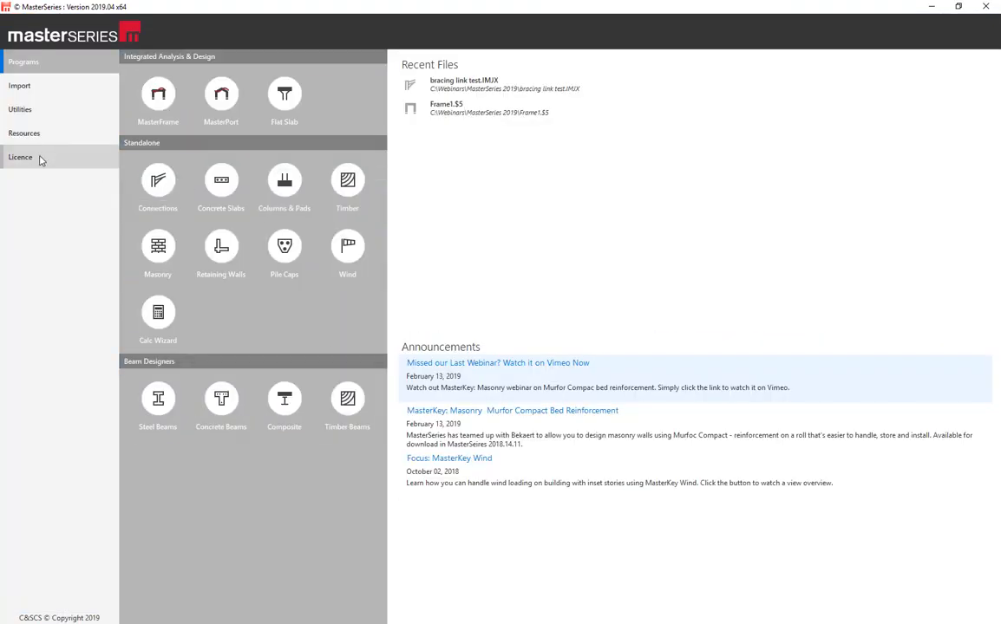
- Open the network licence usage information and examine each user holding a MainMasterSeries 2019 licence
left_click(40, 159)
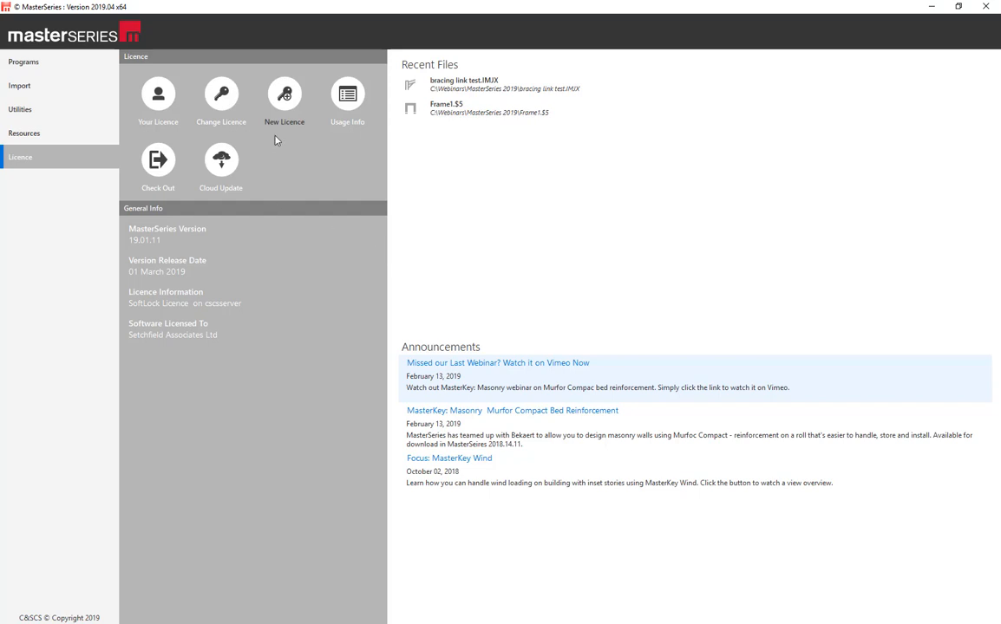
left_click(346, 115)
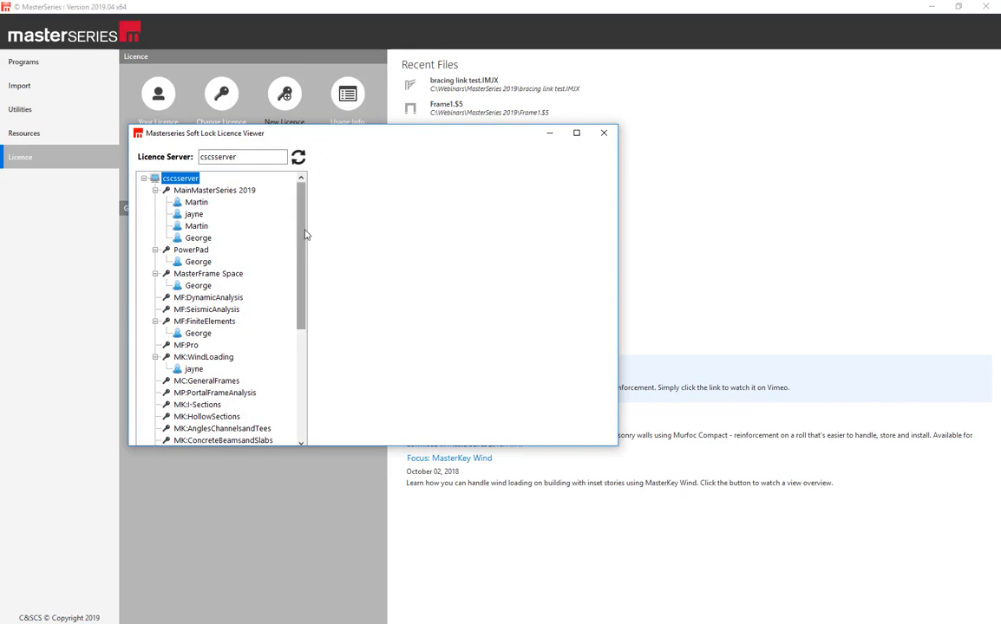
left_click_drag(299, 241, 275, 221)
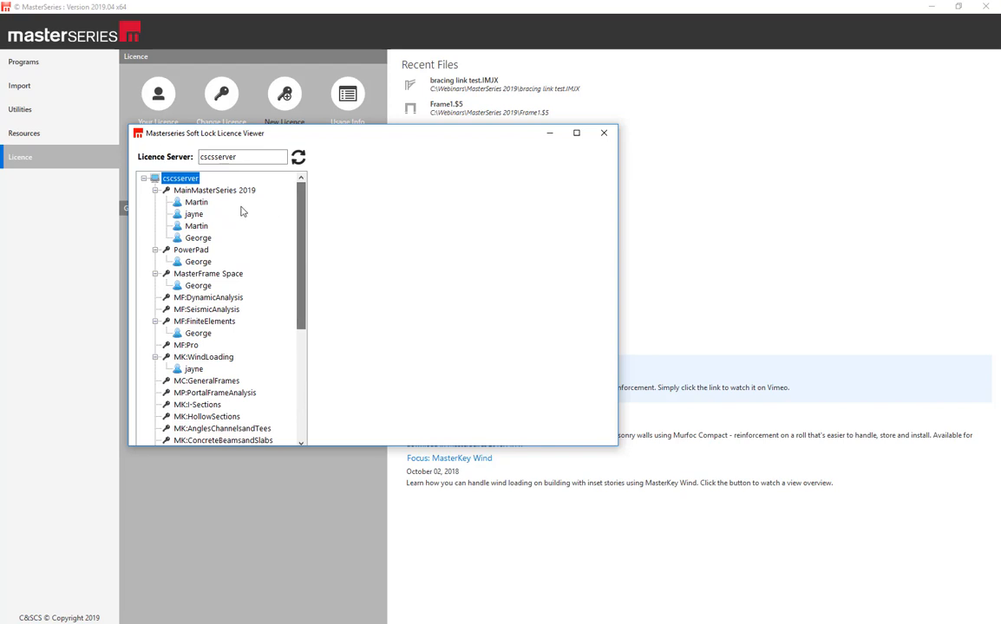
left_click(195, 202)
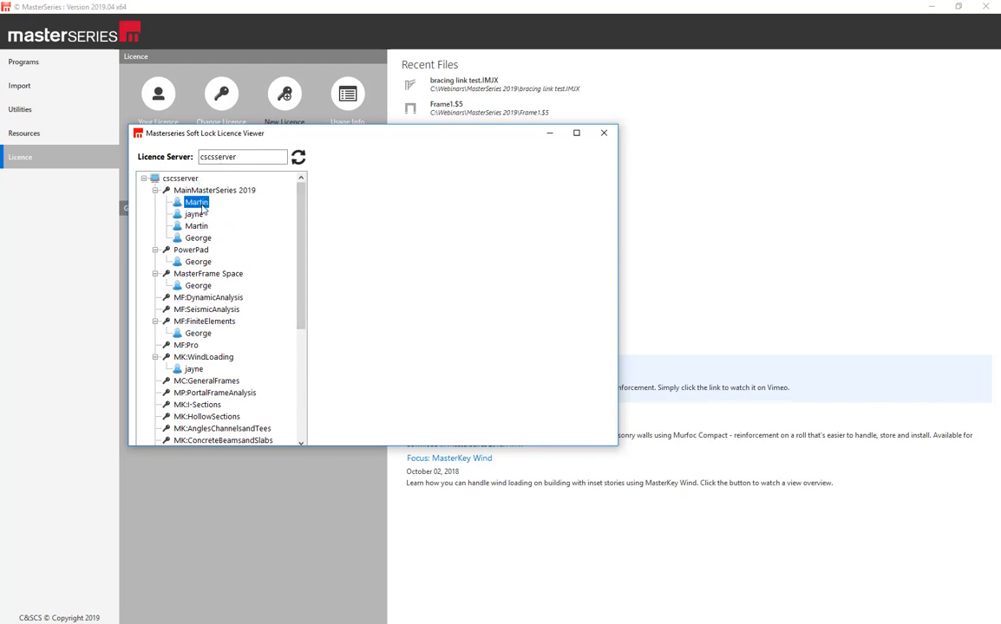
left_click(194, 214)
left_click(197, 227)
left_click(197, 238)
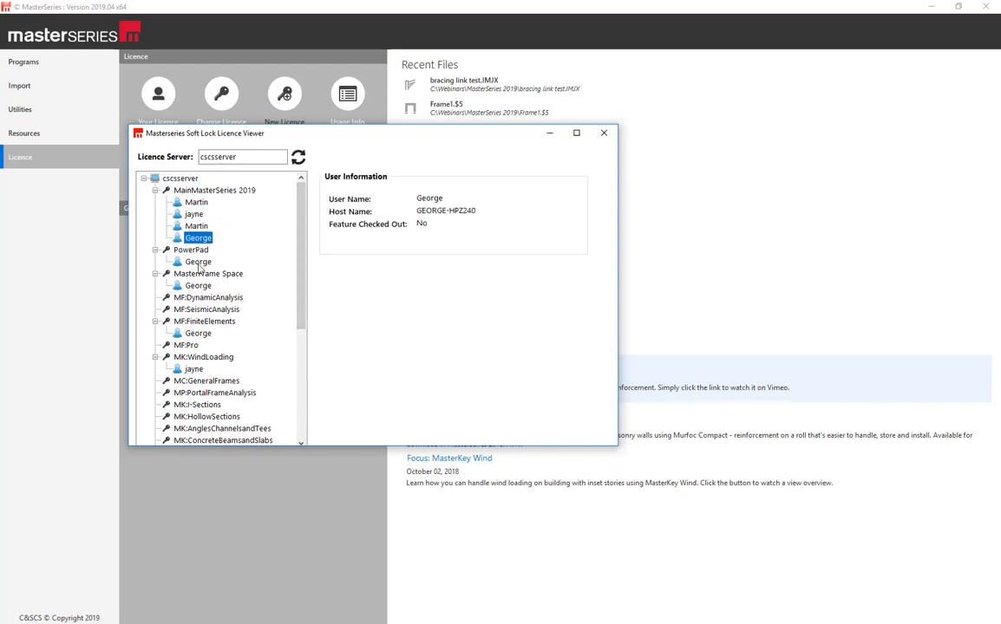
- Examine the PowerPad and MasterFrame Space users and recheck the first MainMasterSeries 2019 user, then close the licence viewer
left_click(197, 261)
left_click(199, 286)
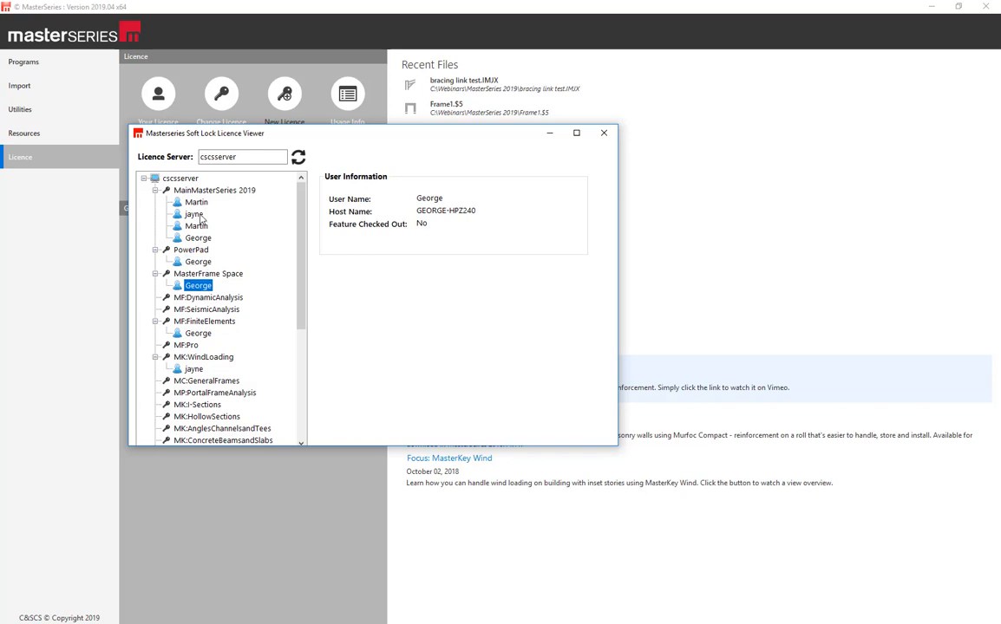
left_click(195, 190)
left_click(198, 202)
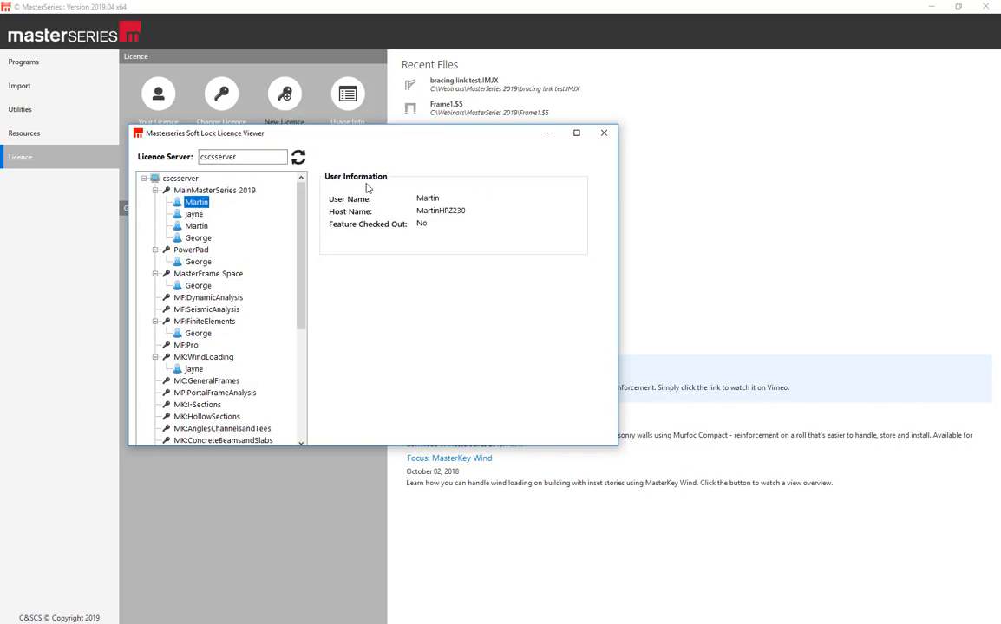
left_click_drag(435, 143, 735, 146)
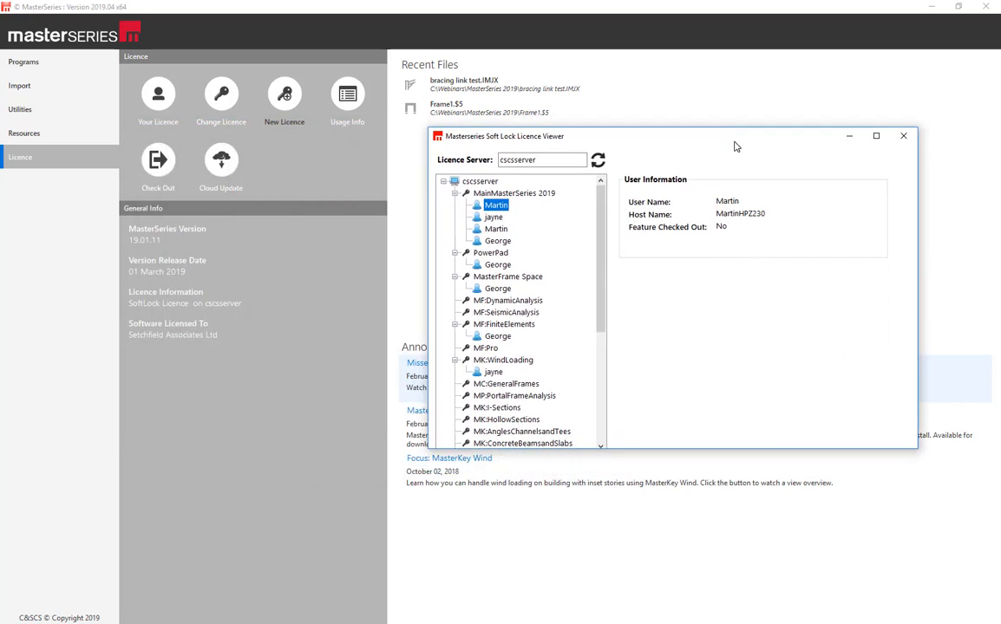
left_click(902, 137)
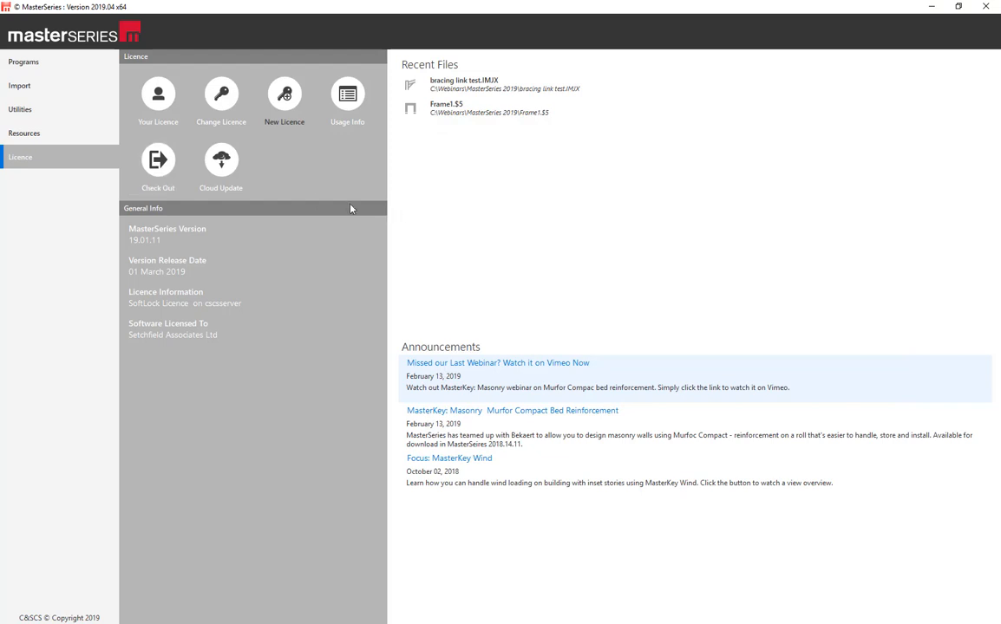
- Review the licence check-out types, the selectable modules and the number-of-days setting, then cancel the check-out
left_click(157, 179)
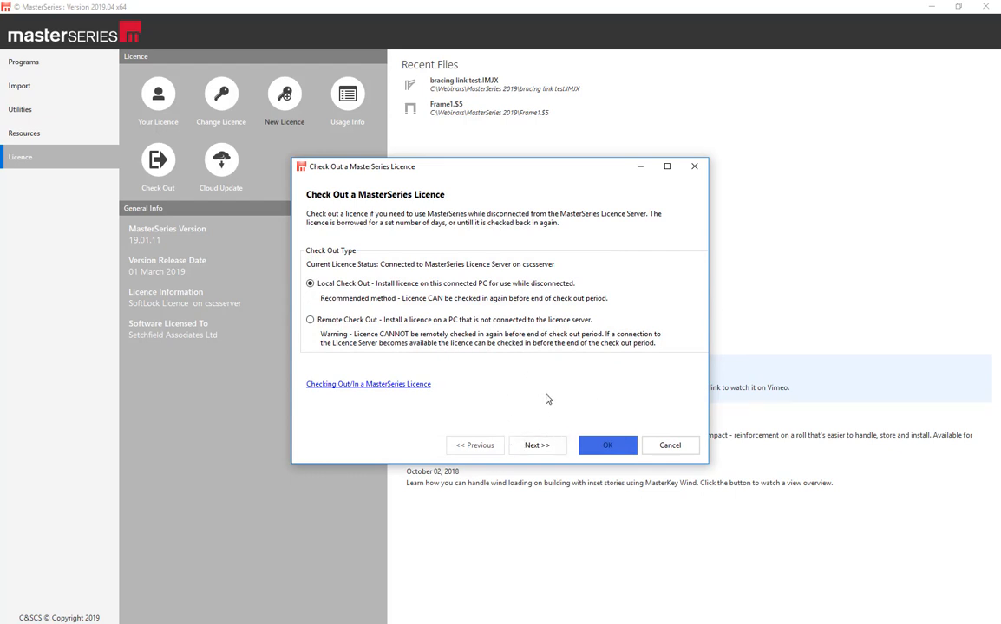
left_click(534, 445)
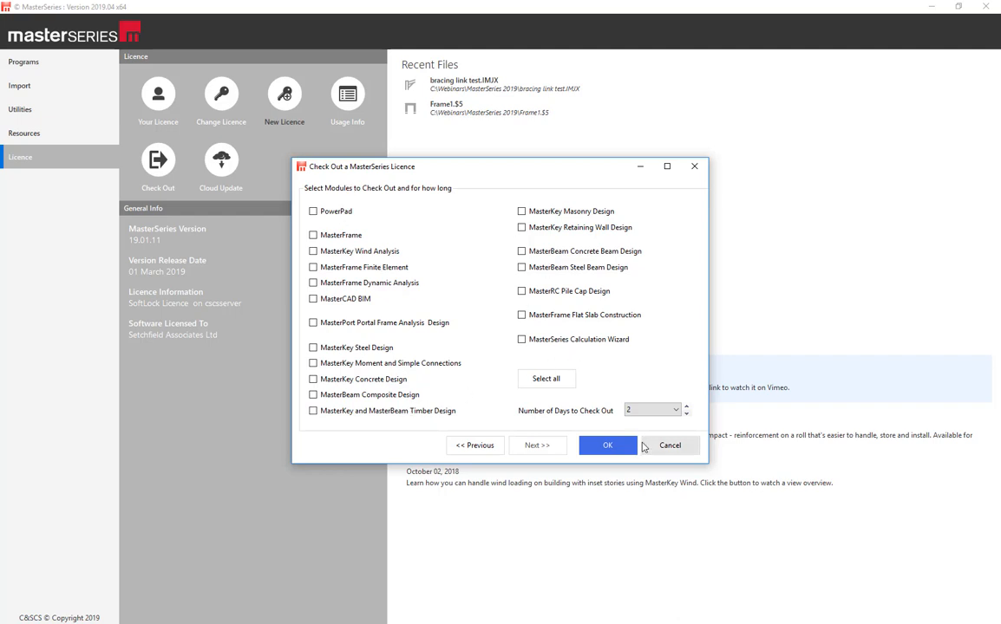
left_click(639, 411)
left_click(642, 426)
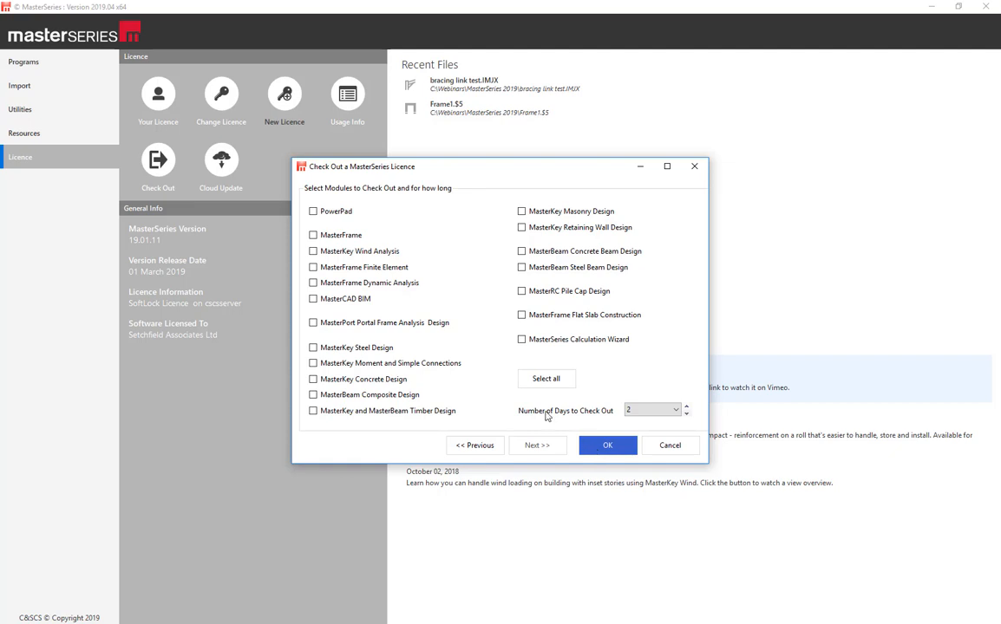
left_click(669, 445)
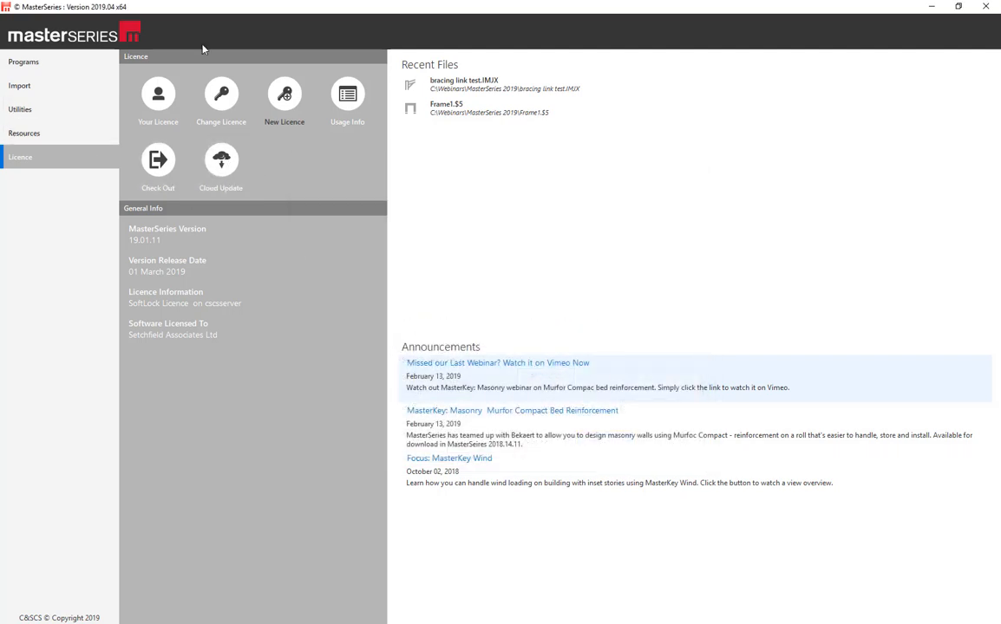
- In the standalone Connections program, compare the previews of both bracing link test.IMJX files and open the one in the MasterSeries 2019 folder
left_click(35, 61)
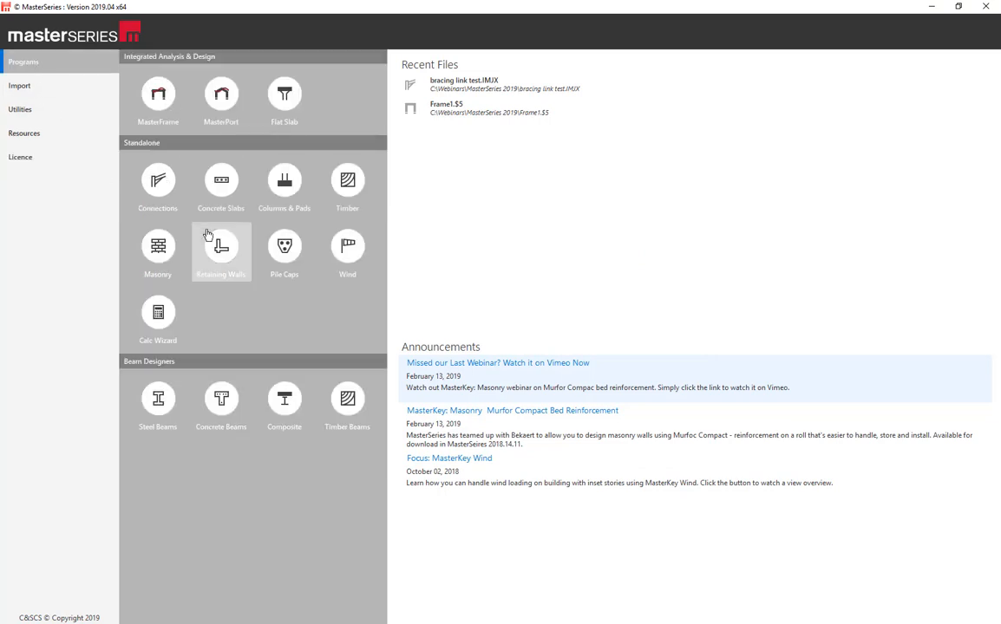
left_click(156, 193)
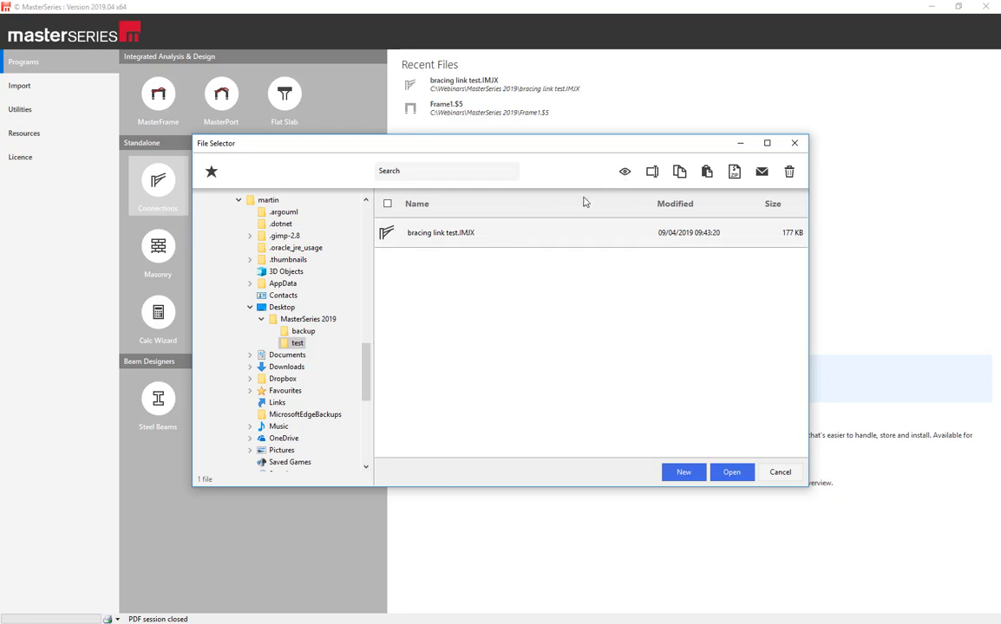
left_click(494, 232)
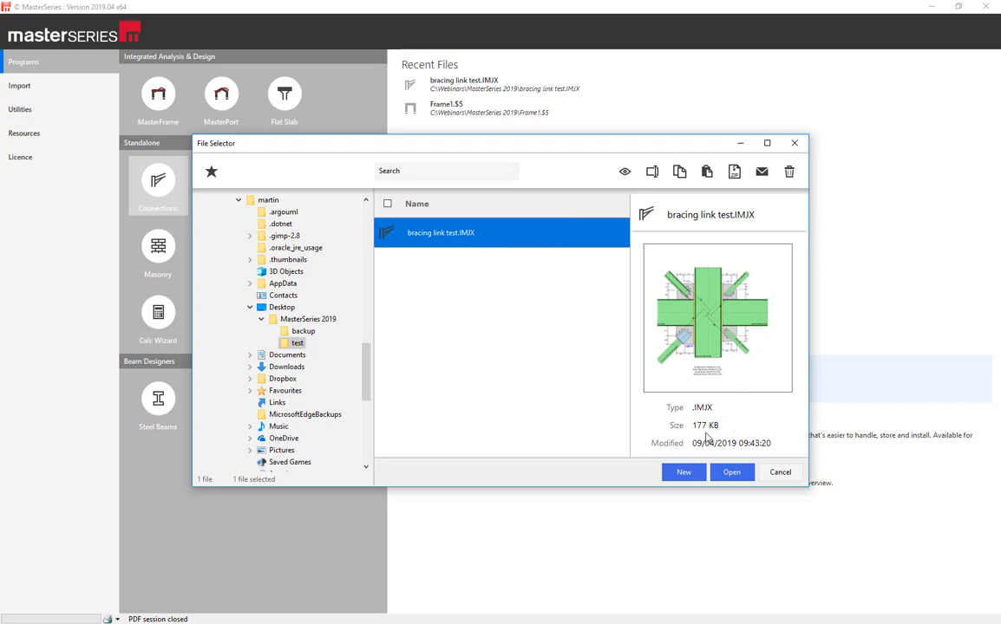
left_click(309, 320)
left_click(458, 236)
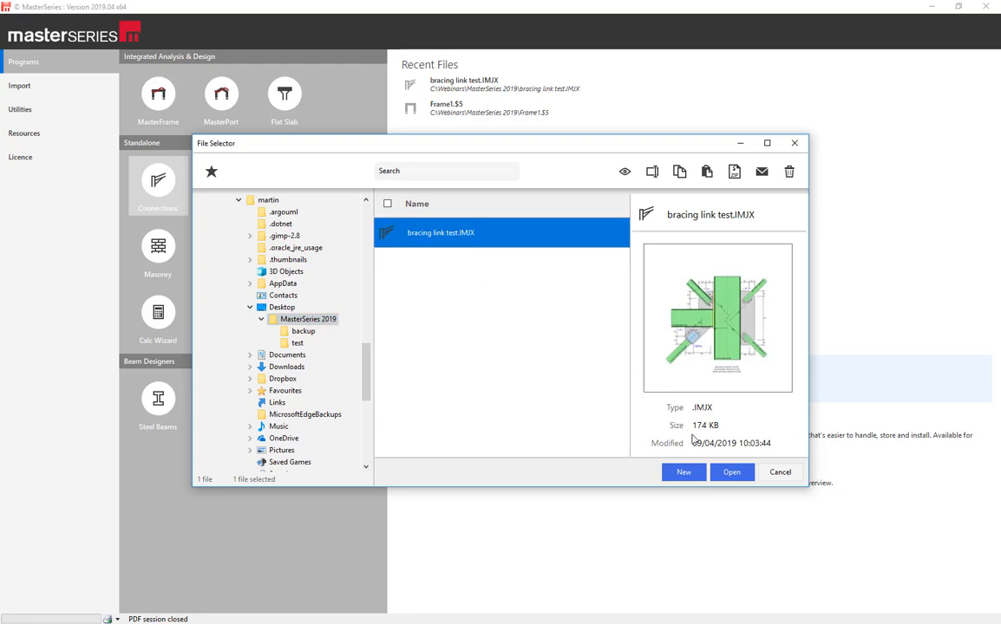
left_click(733, 474)
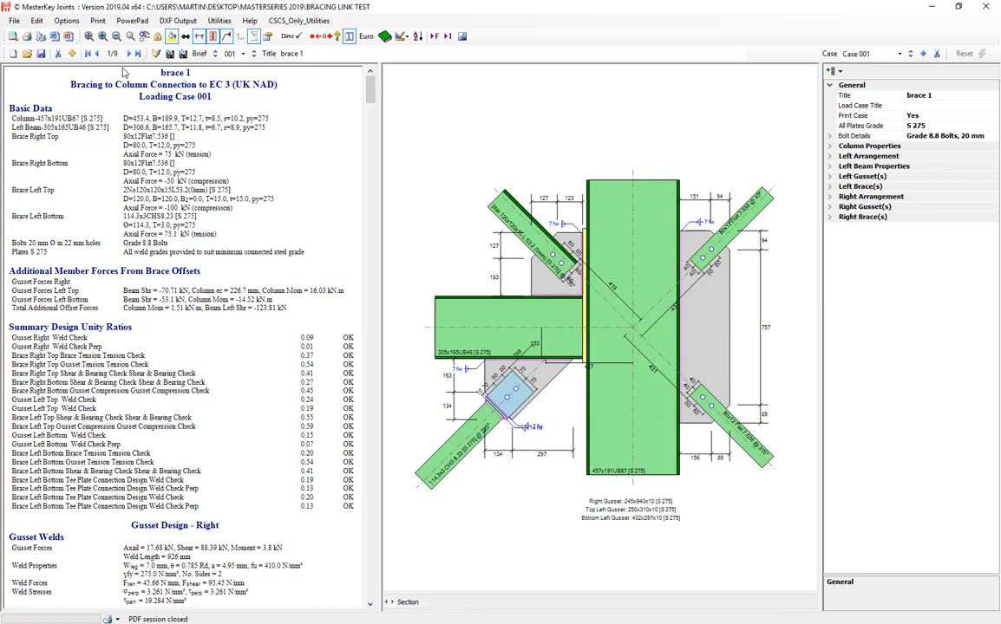
- Examine the bracing connection types available for a new connection, then cancel without adding one
left_click(72, 54)
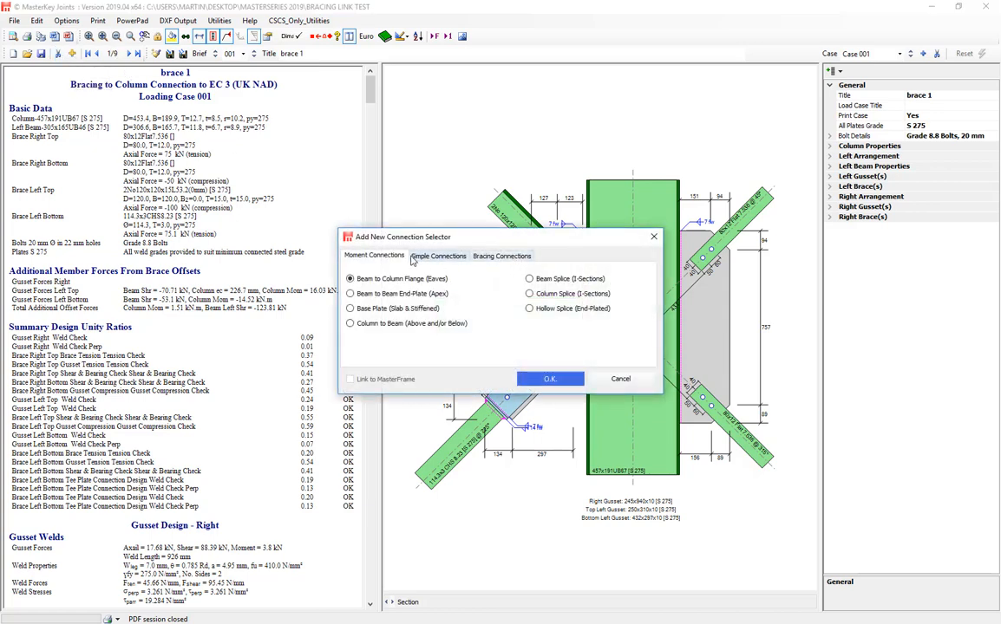
left_click_drag(395, 245, 372, 222)
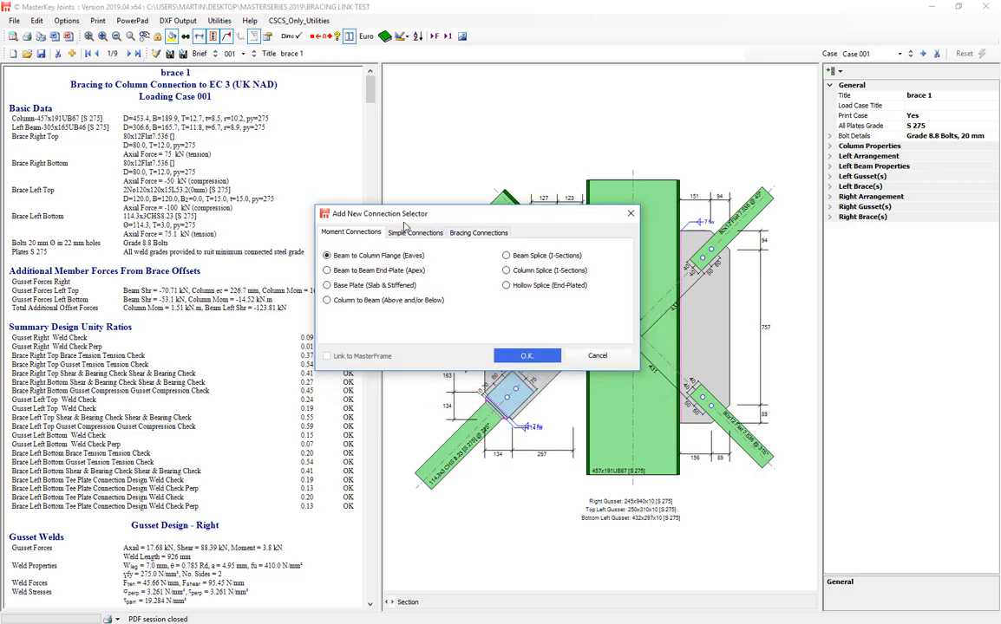
left_click(478, 234)
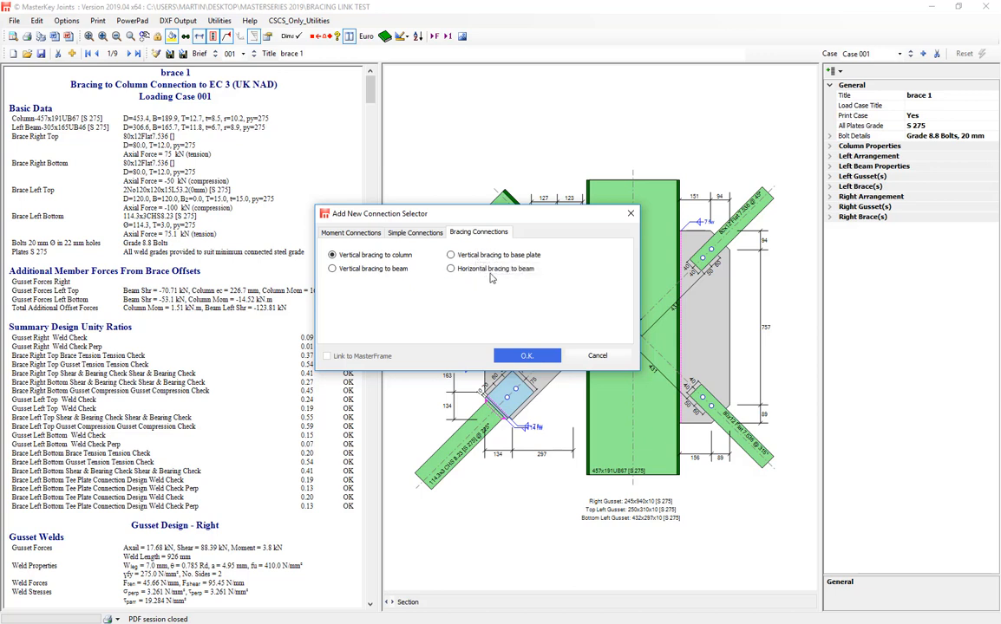
left_click(598, 355)
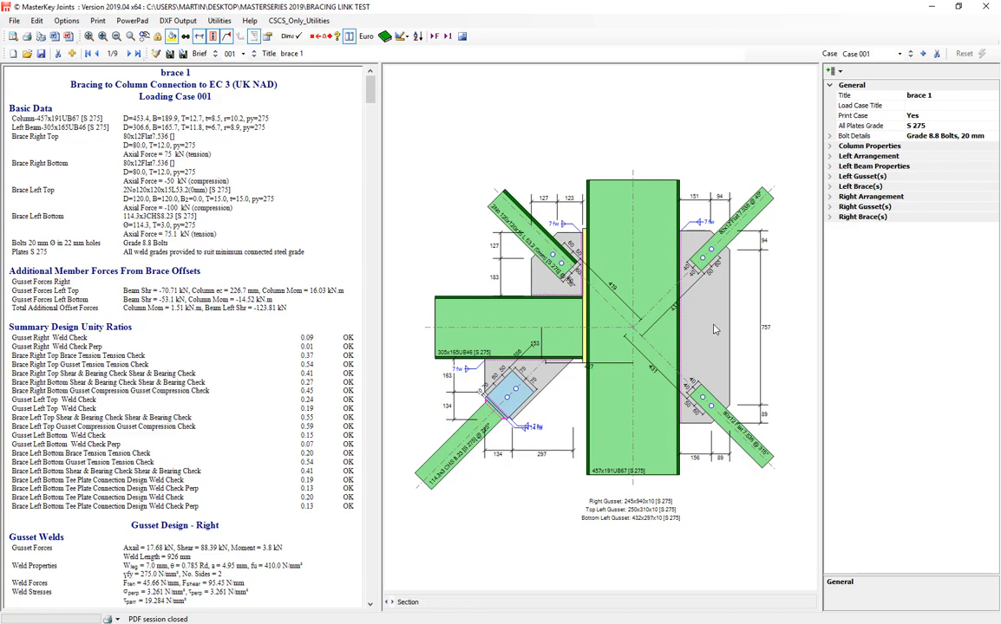
- Examine the column properties, the left and right arrangement settings, and the Left Arrangement choices, keeping Has Beam
left_click(861, 144)
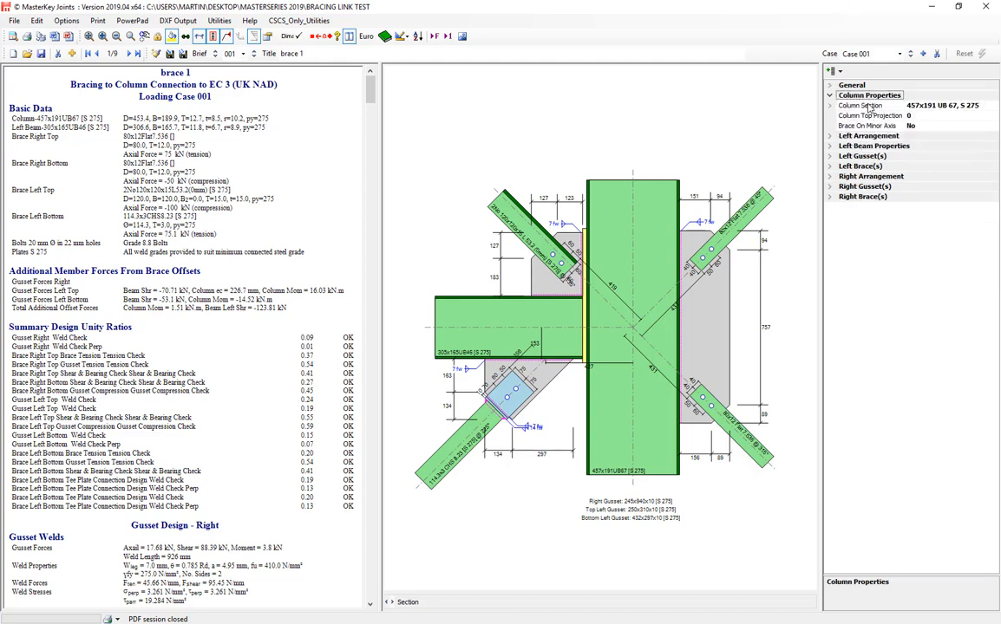
left_click(853, 136)
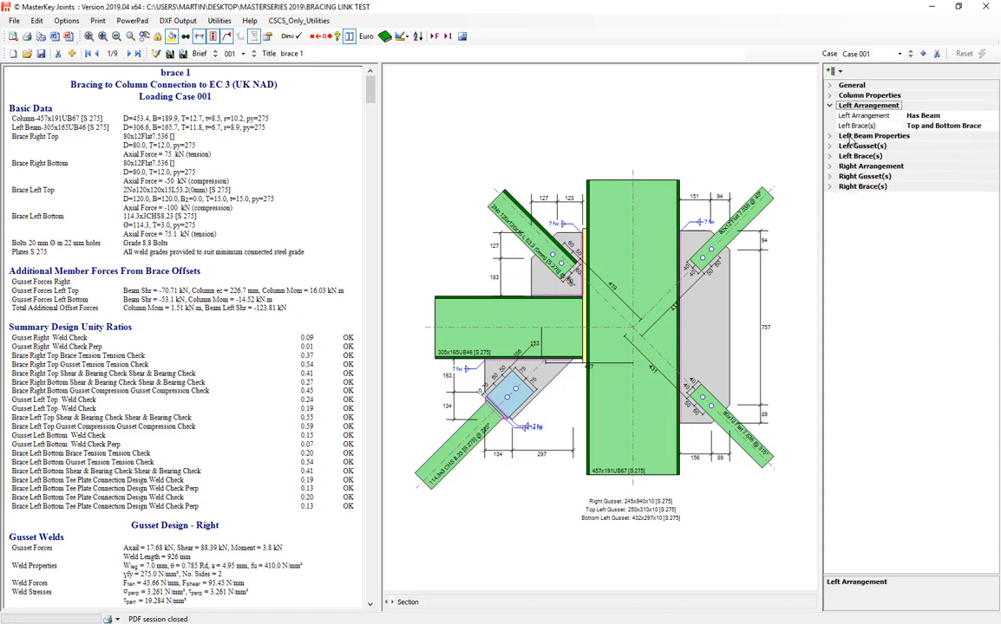
left_click(860, 166)
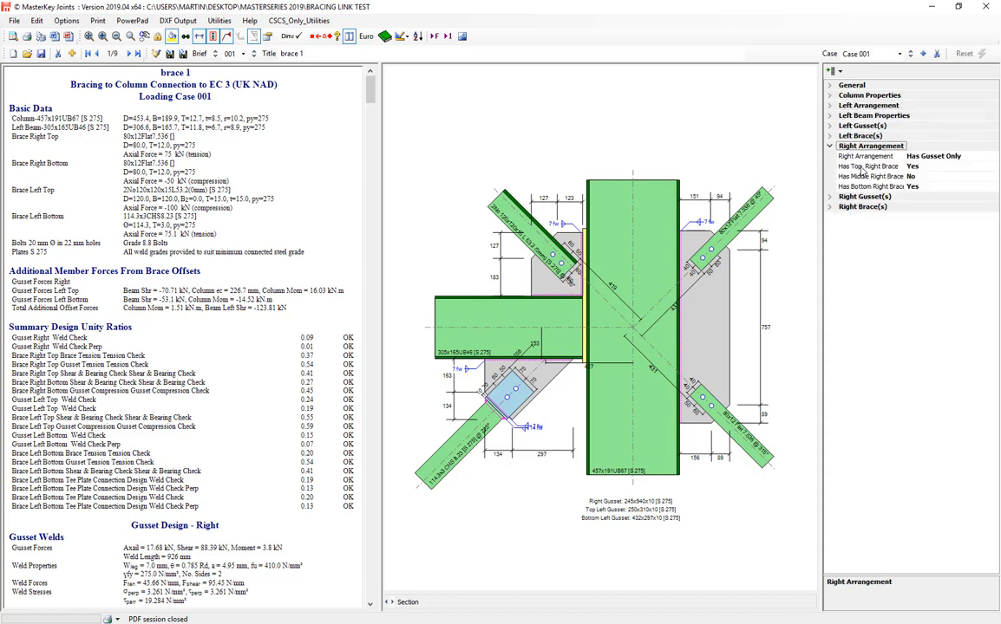
left_click(865, 106)
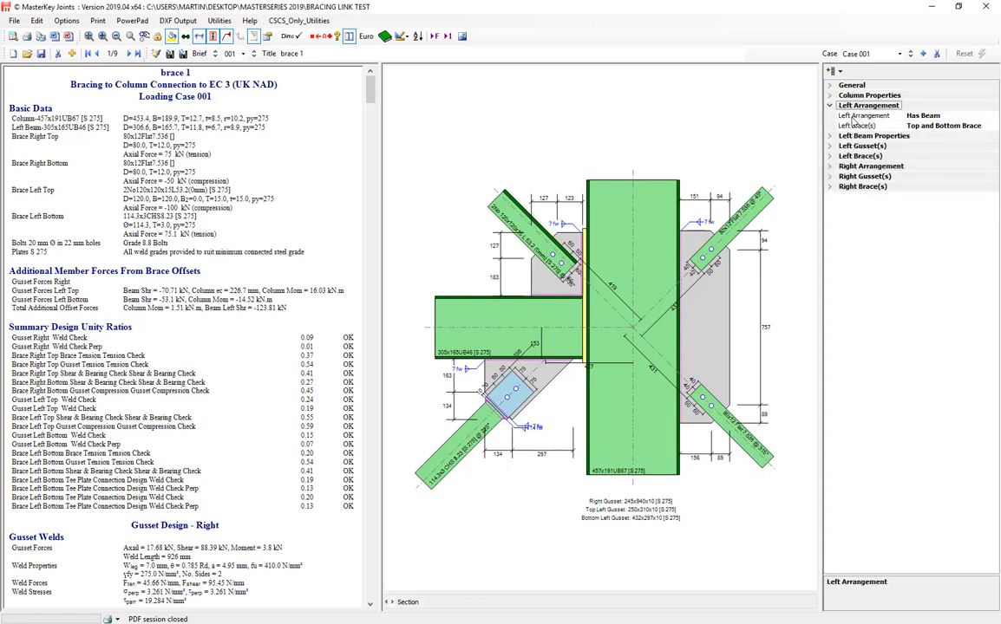
left_click(867, 116)
left_click(994, 116)
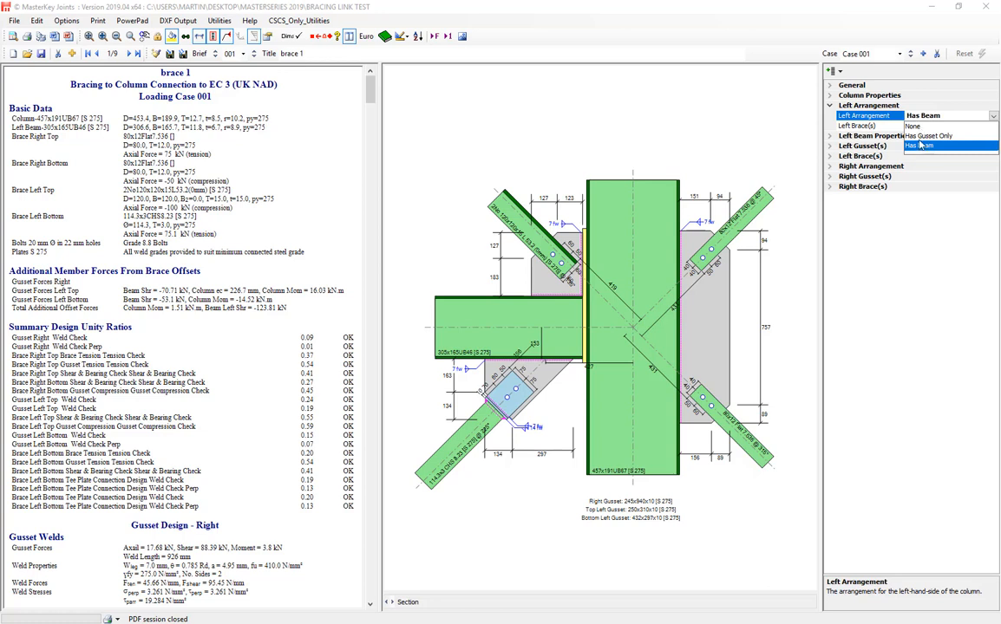
left_click(947, 116)
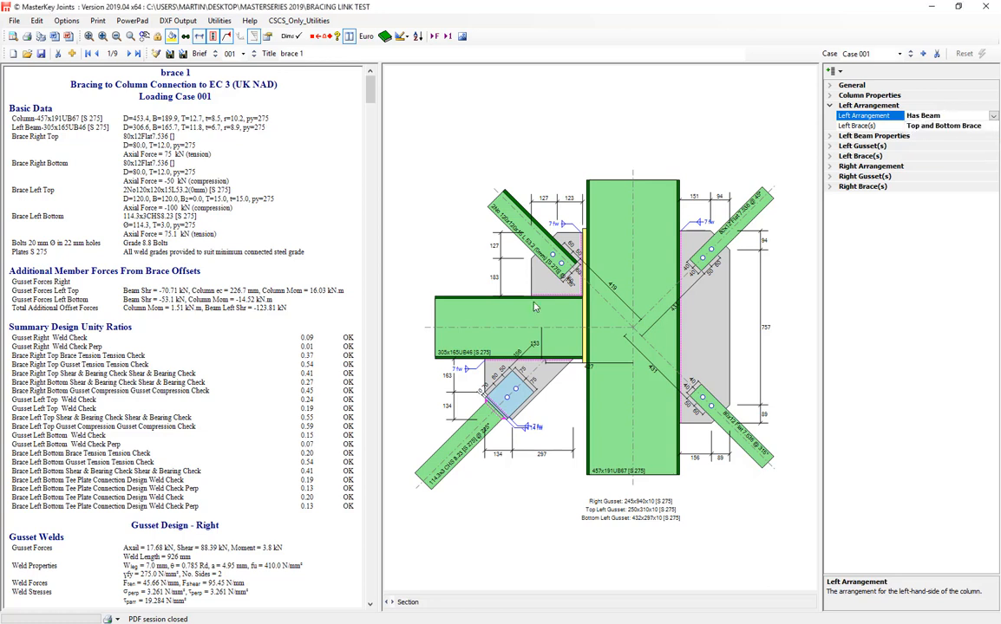
- Inspect the properties of the column, left beam and left top brace by picking these members in the connection drawing
left_click(832, 137)
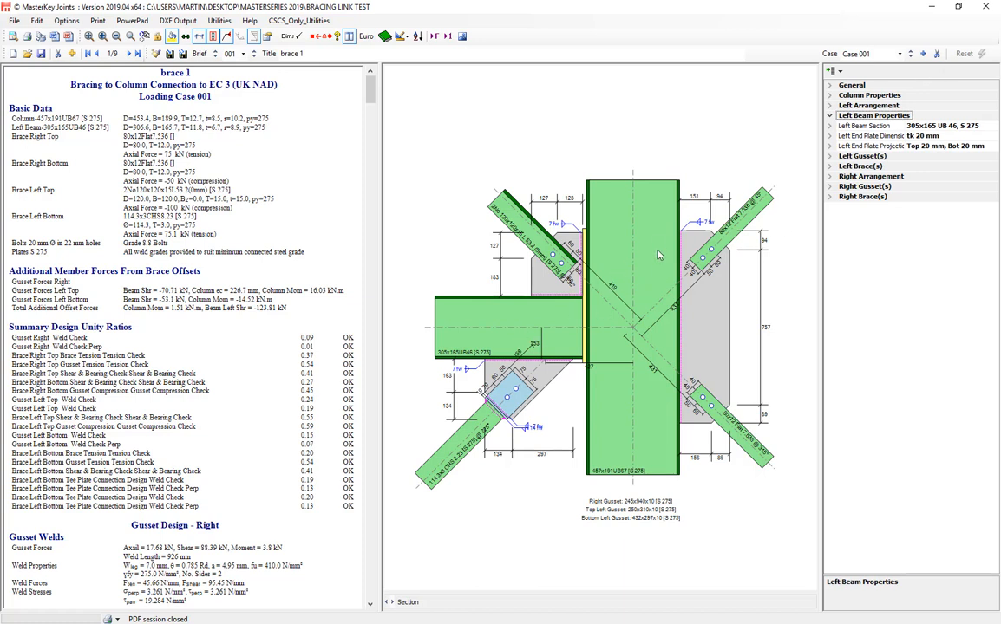
left_click(592, 221)
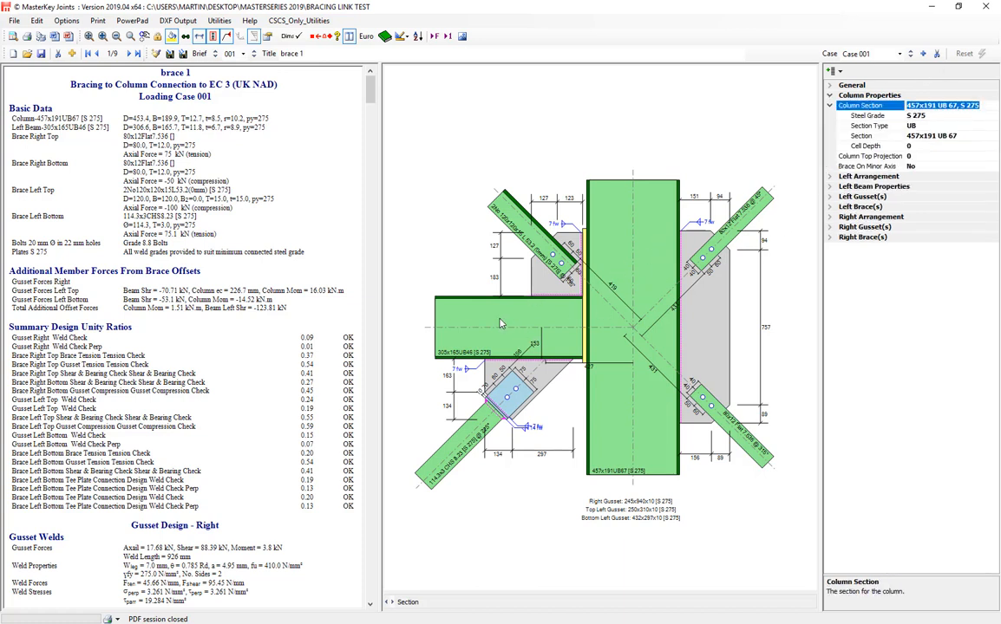
left_click(501, 323)
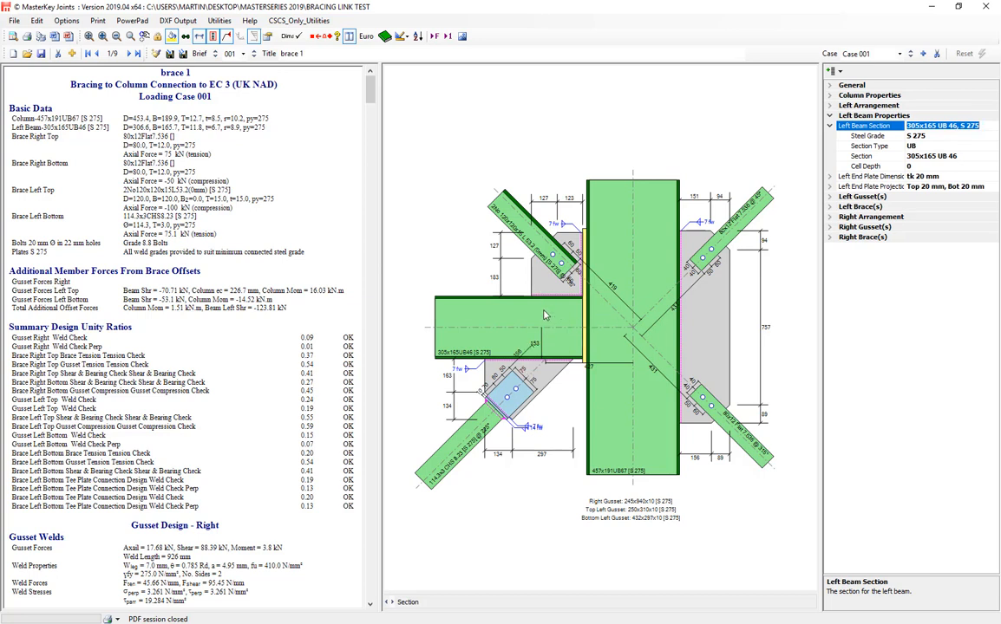
left_click(513, 220)
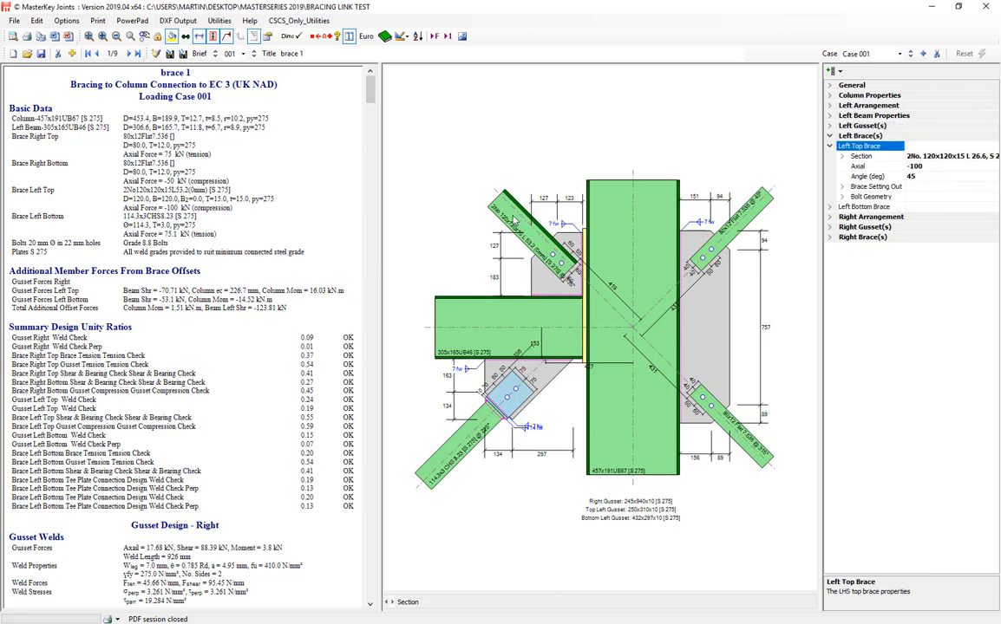
left_click(513, 321)
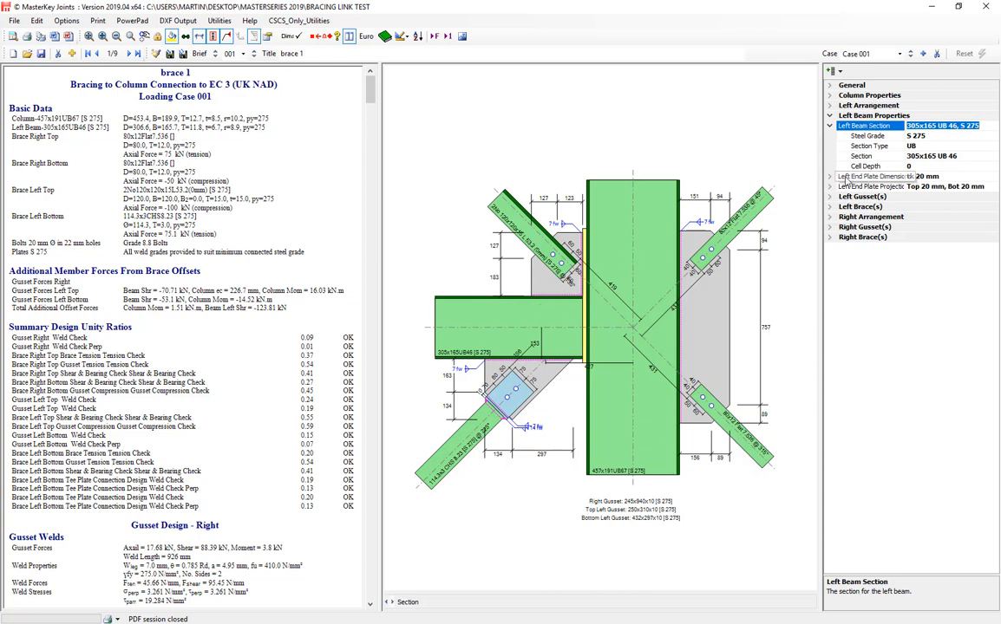
left_click(829, 125)
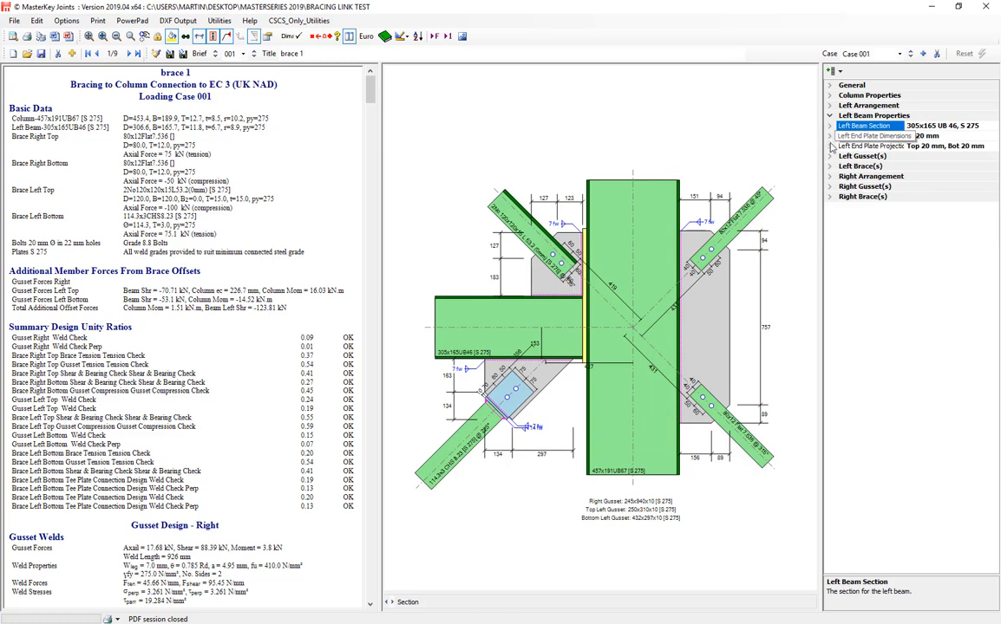
- Examine the left gusset property group and the brace arrangements offered for the left side of the column
left_click(830, 157)
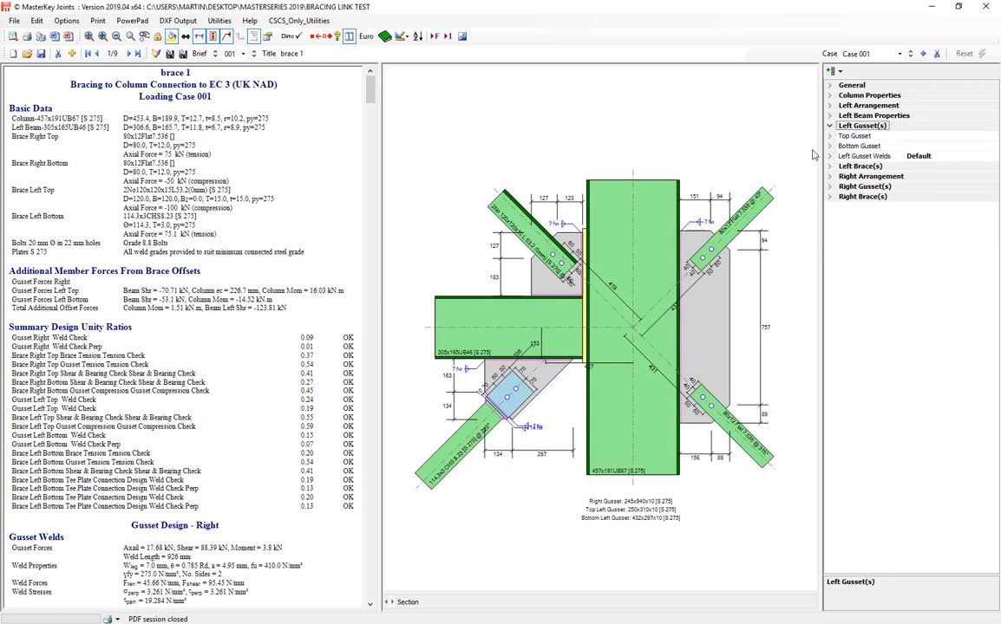
left_click(831, 106)
left_click(928, 126)
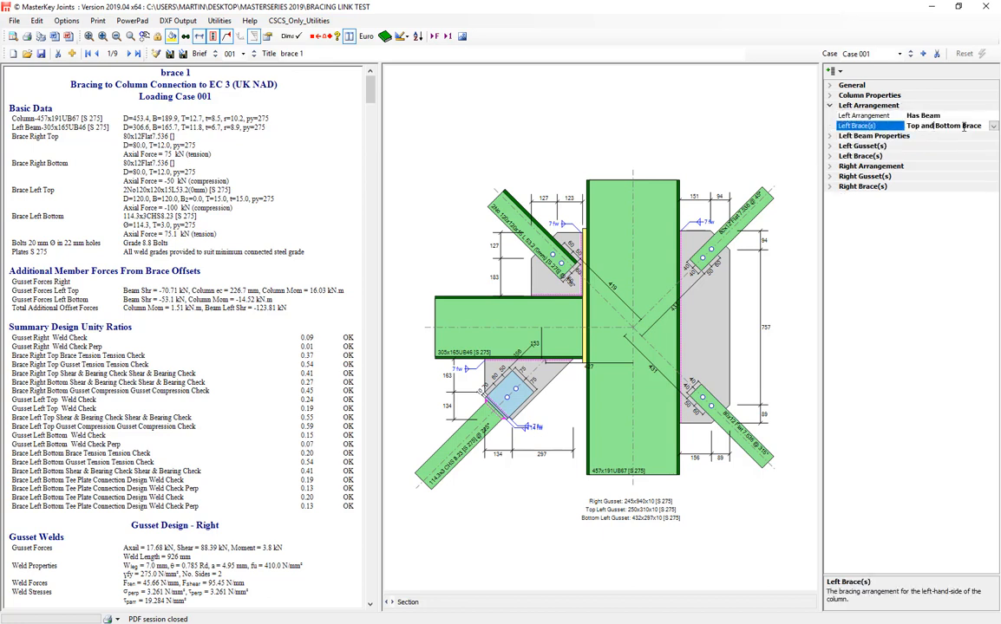
left_click(993, 127)
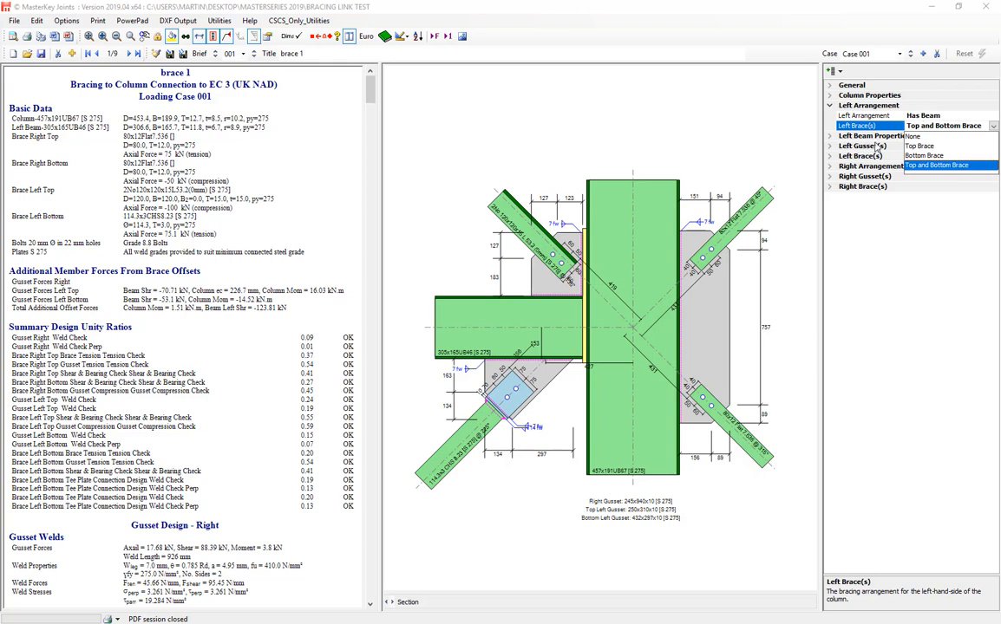
- Examine the top left gusset's settings, including its Auto Size and Connected To options
left_click(831, 148)
left_click(830, 145)
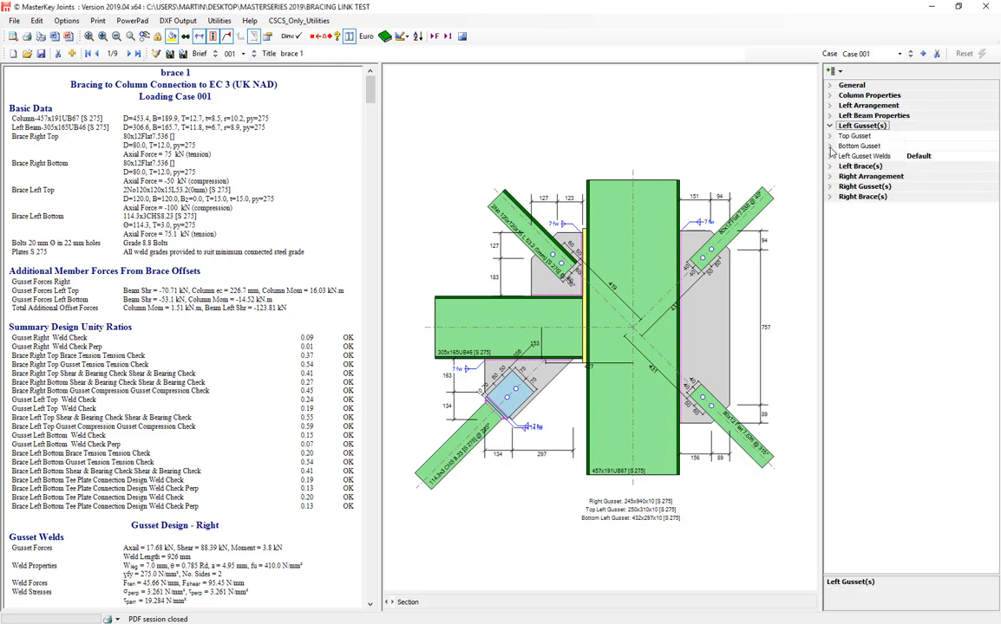
left_click(850, 137)
key("Down")
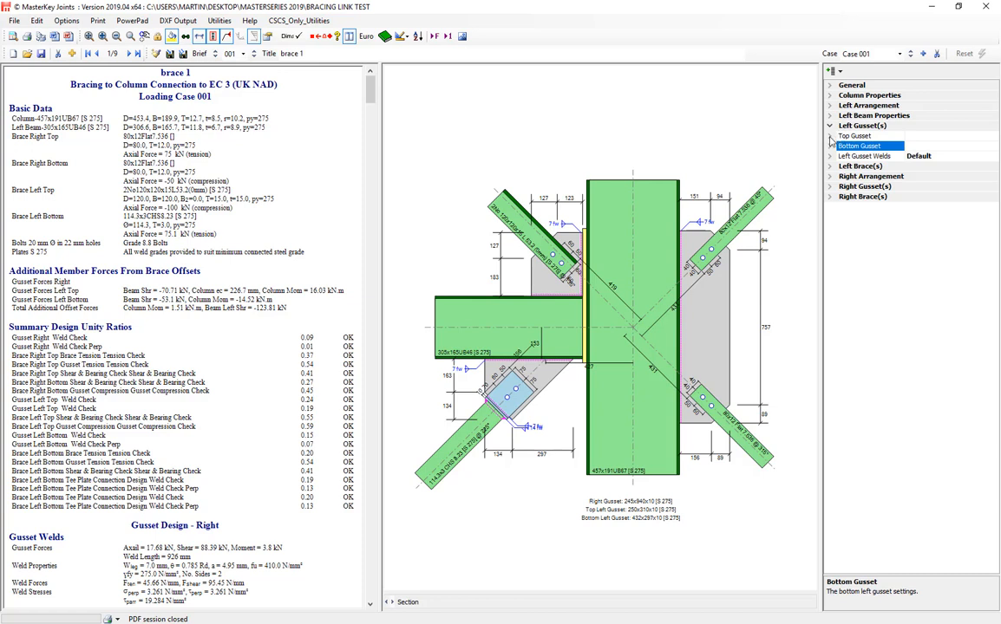
left_click(829, 137)
left_click(932, 147)
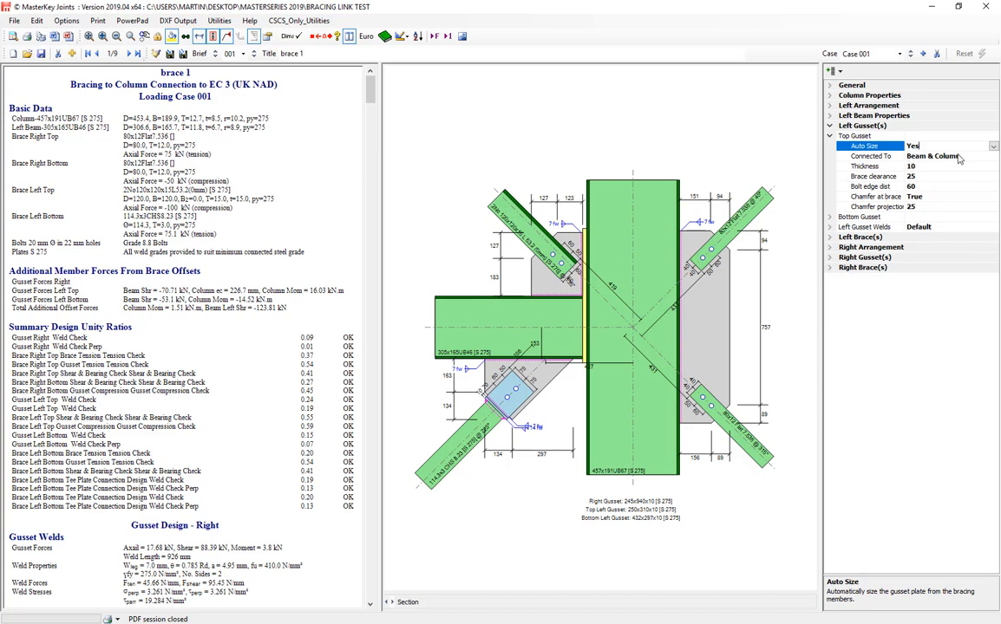
left_click(993, 157)
left_click(994, 157)
left_click(994, 158)
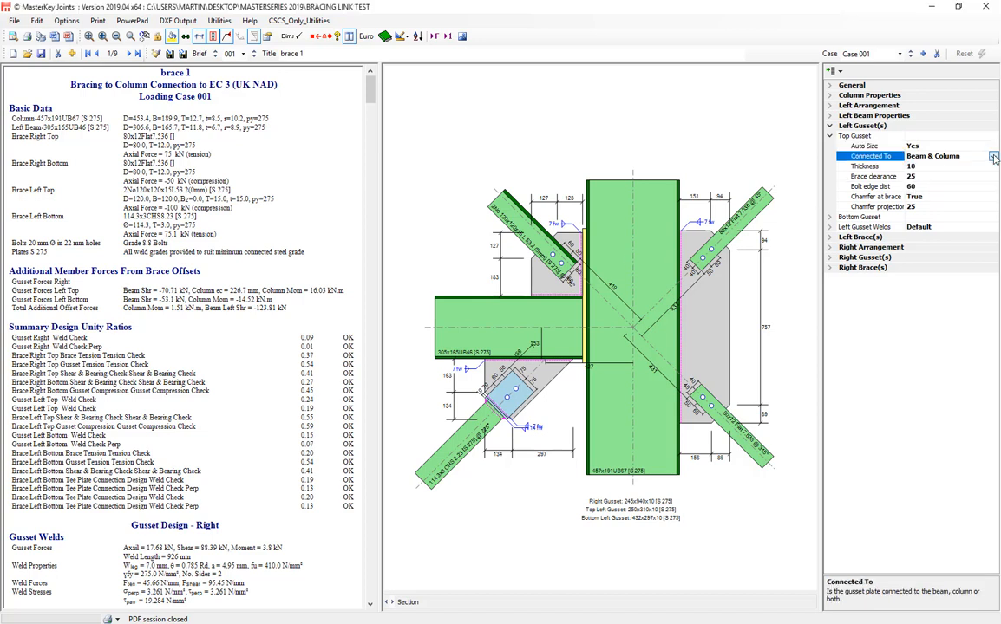
- Set the top left gusset's brace clearance to 50 mm and examine its bolt edge distance setting
left_click(894, 177)
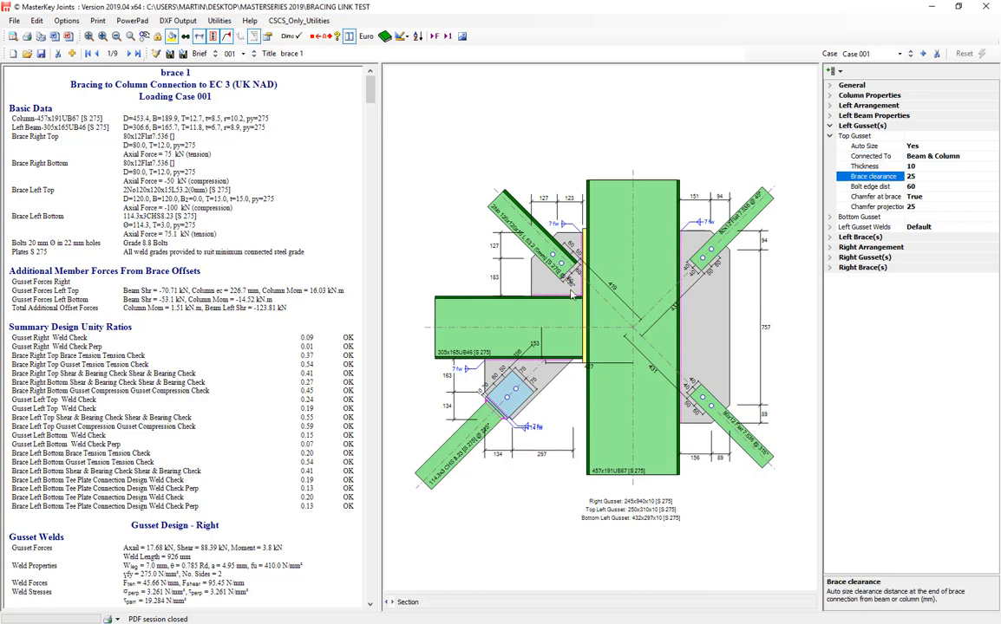
double_click(933, 177)
key("Return")
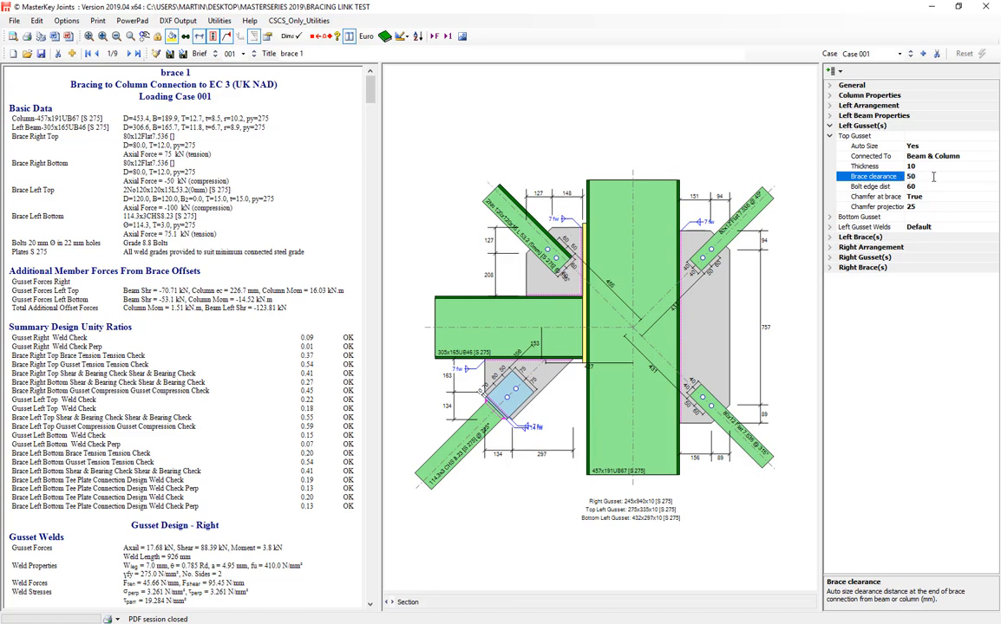
left_click(904, 186)
scroll(605, 252, "up", 3)
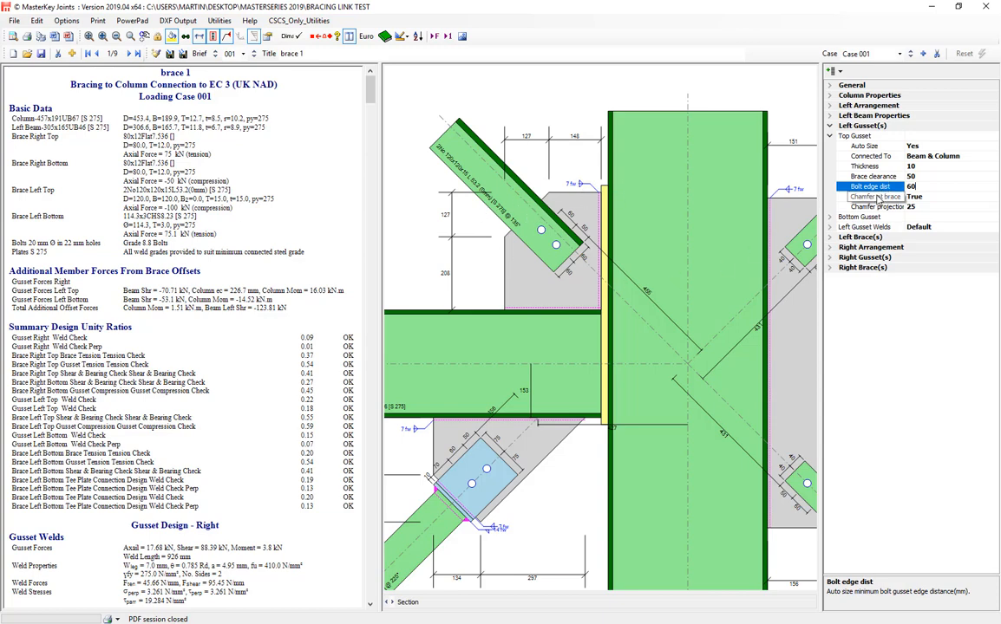
- Try the top left gusset with Chamfer at brace set to False, and restore it to True
left_click(934, 197)
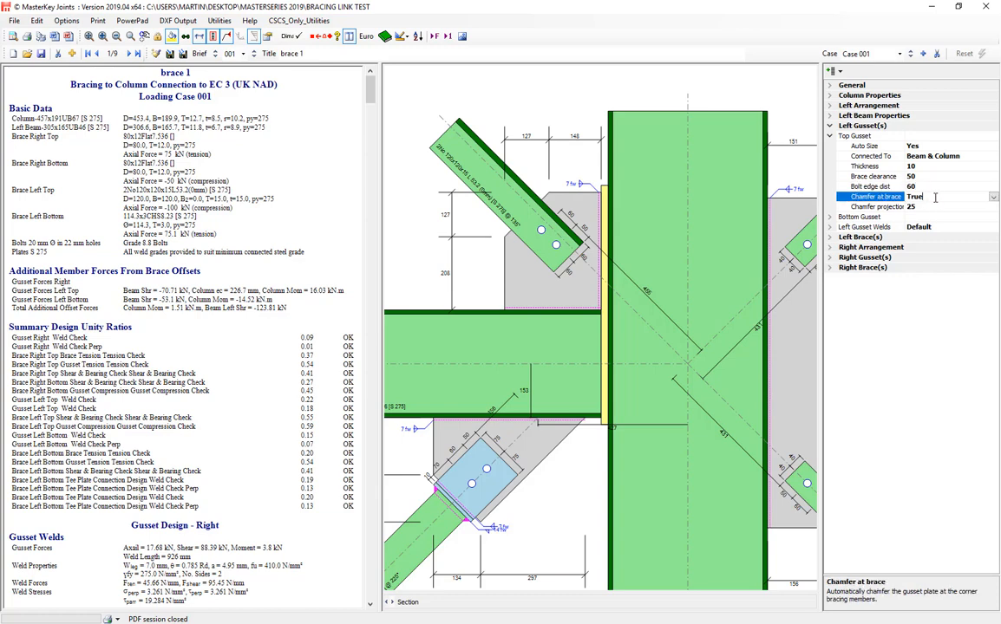
left_click(995, 197)
left_click(852, 200)
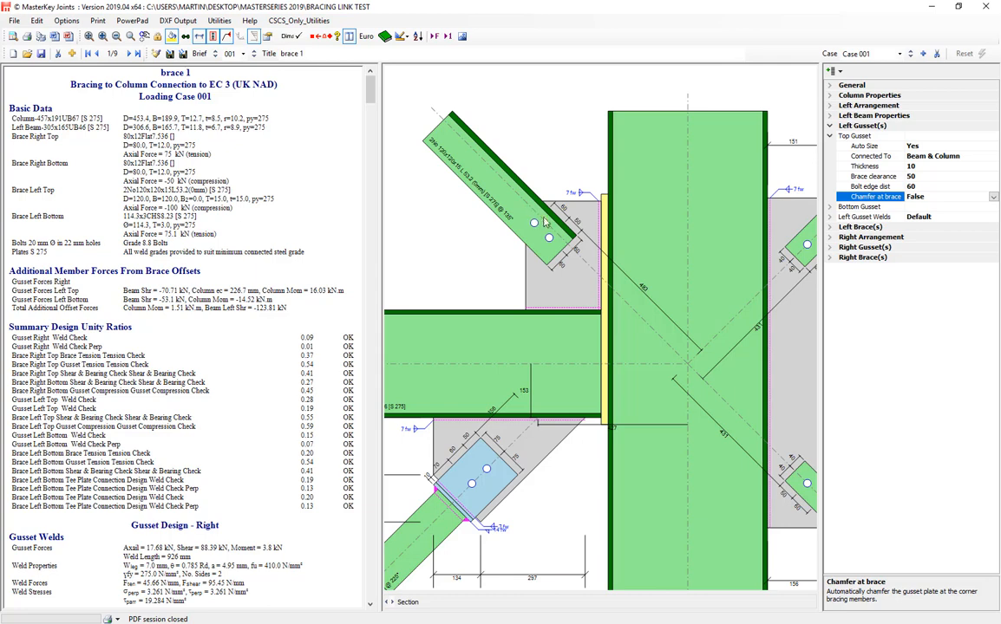
left_click(982, 199)
left_click(933, 208)
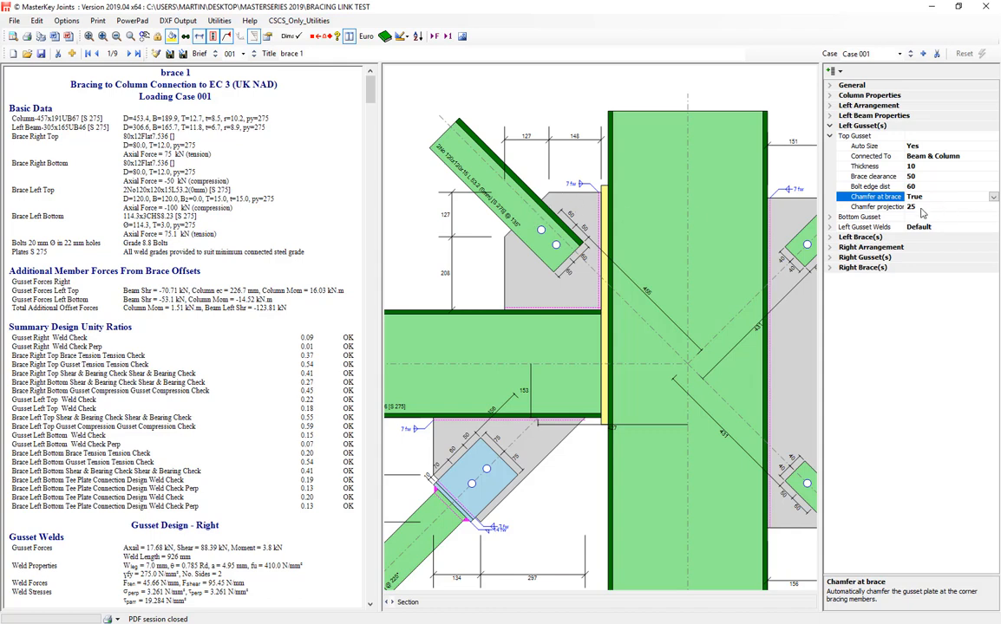
- Set the top left gusset's chamfer projection to 10 mm
left_click(880, 207)
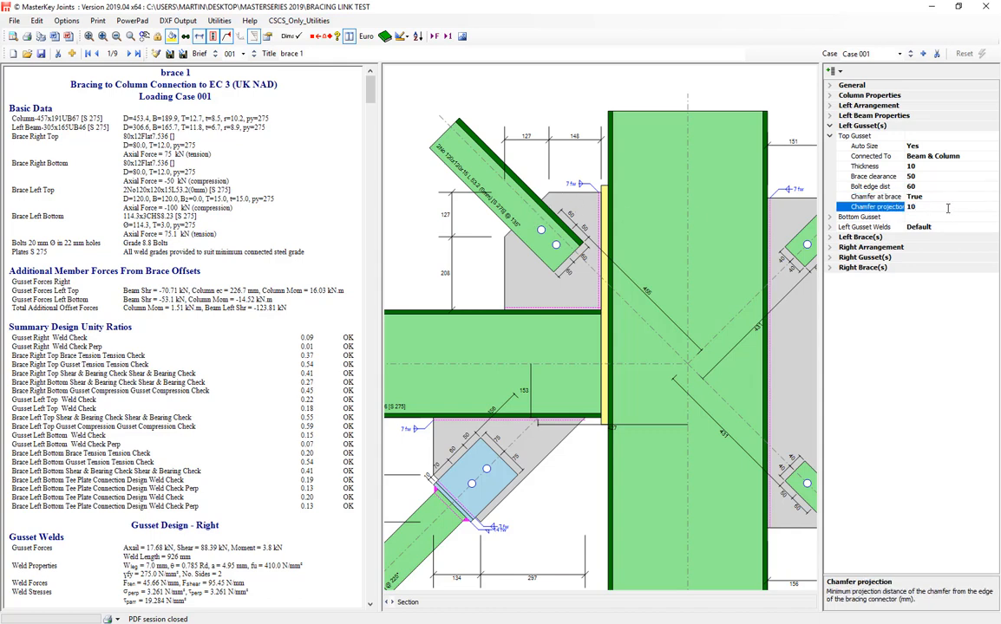
key("Return")
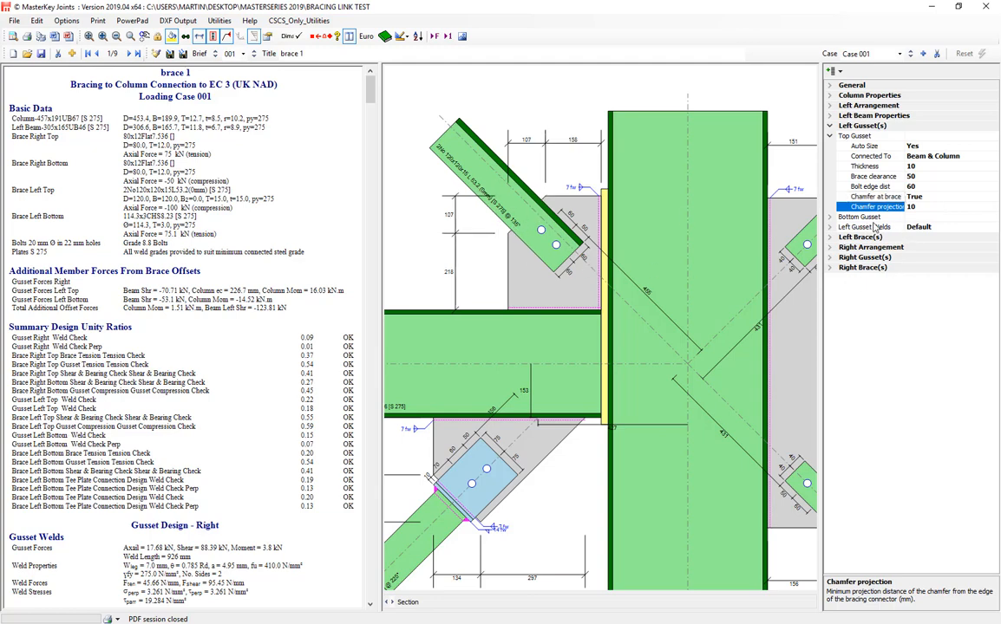
- Switch off Auto Size for the top left gusset and examine its manual height, width and thickness settings
double_click(883, 146)
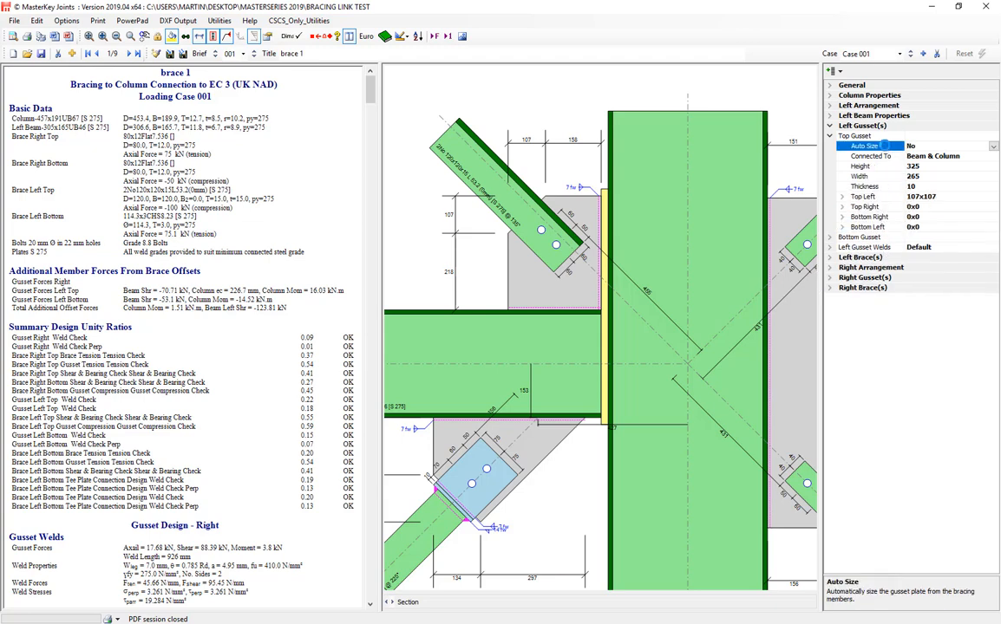
left_click(838, 165)
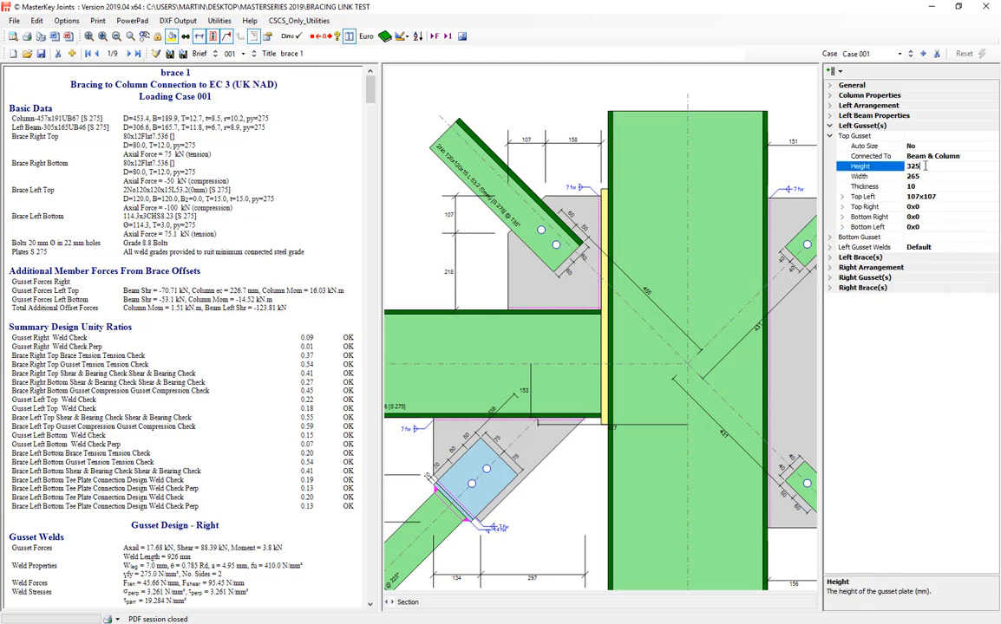
left_click(924, 187)
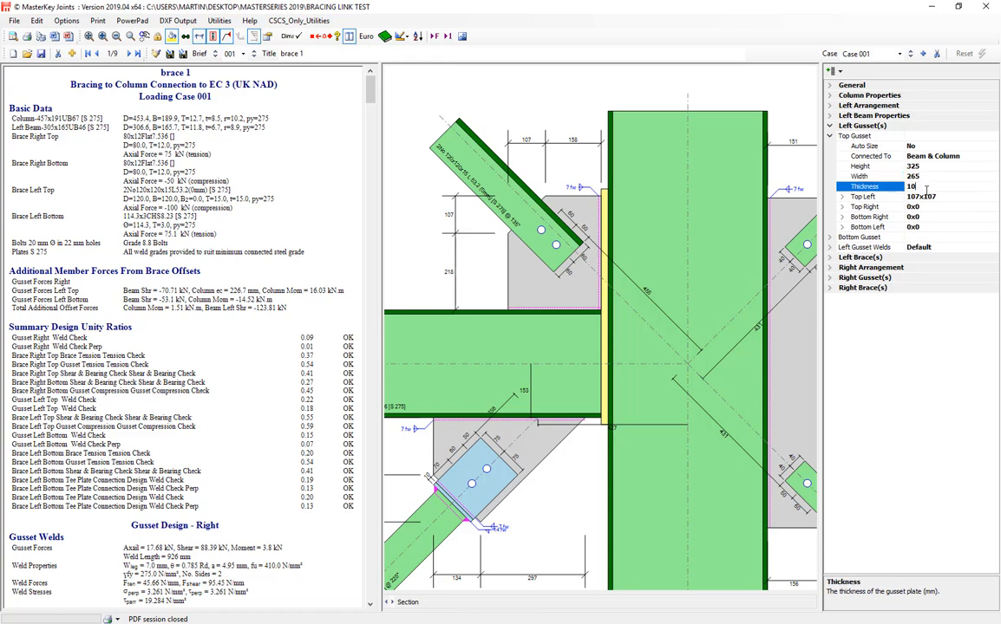
left_click(926, 197)
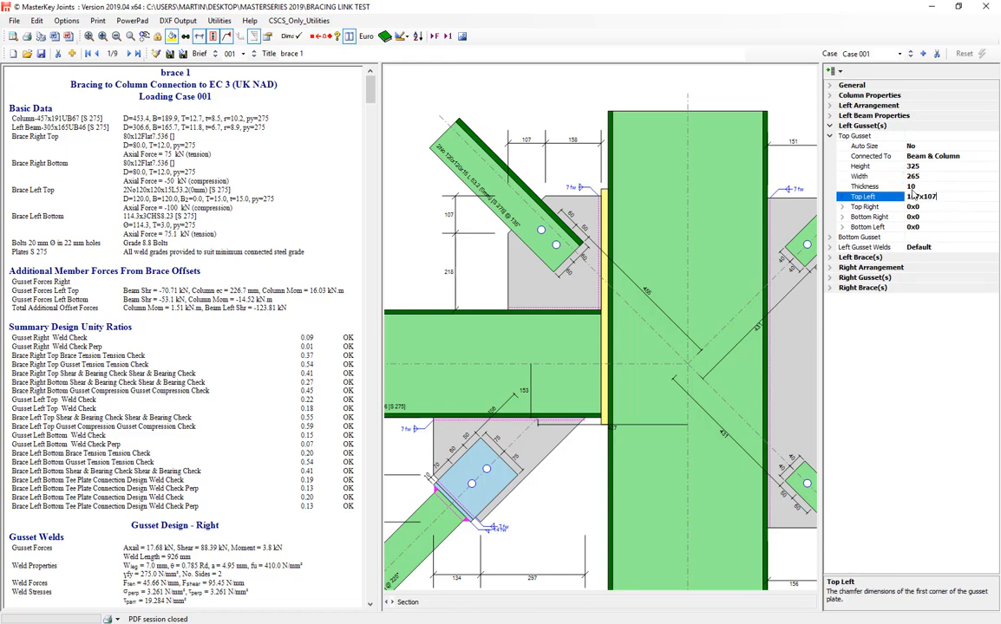
left_click(919, 165)
left_click(927, 176)
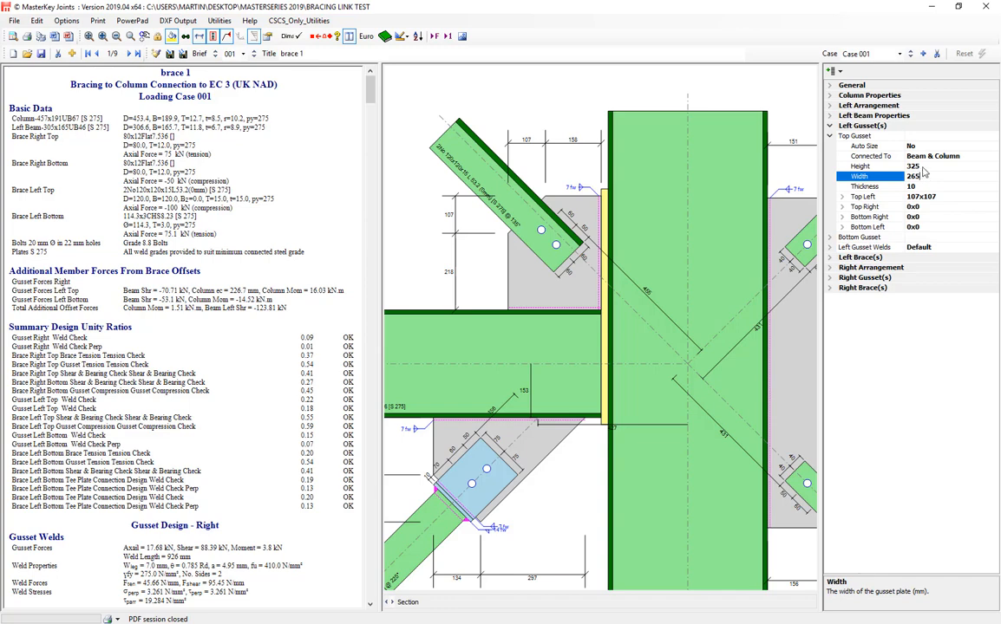
- Examine the chamfer settings for the top left gusset's four corners, including the Top Left corner's depth and width
left_click(860, 197)
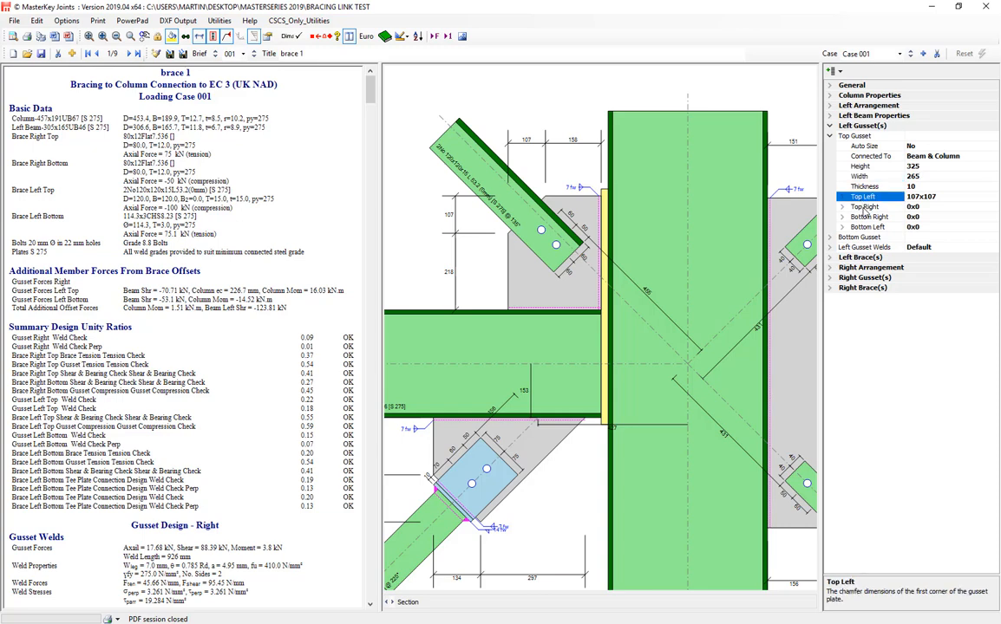
left_click(865, 206)
left_click(868, 217)
left_click(872, 226)
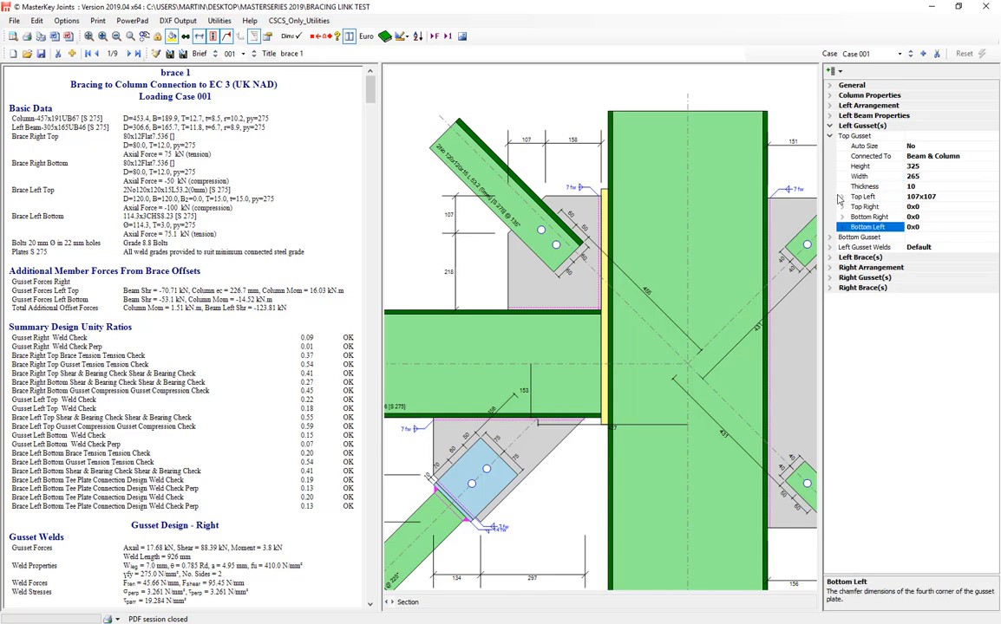
left_click(858, 208)
left_click(858, 216)
left_click(862, 226)
left_click(842, 197)
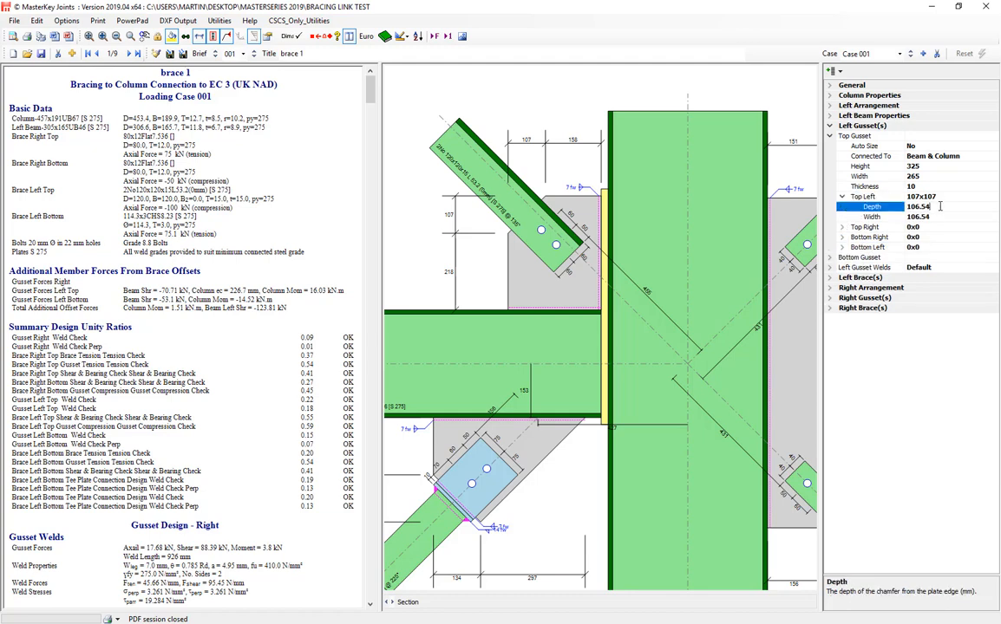
left_click(928, 217)
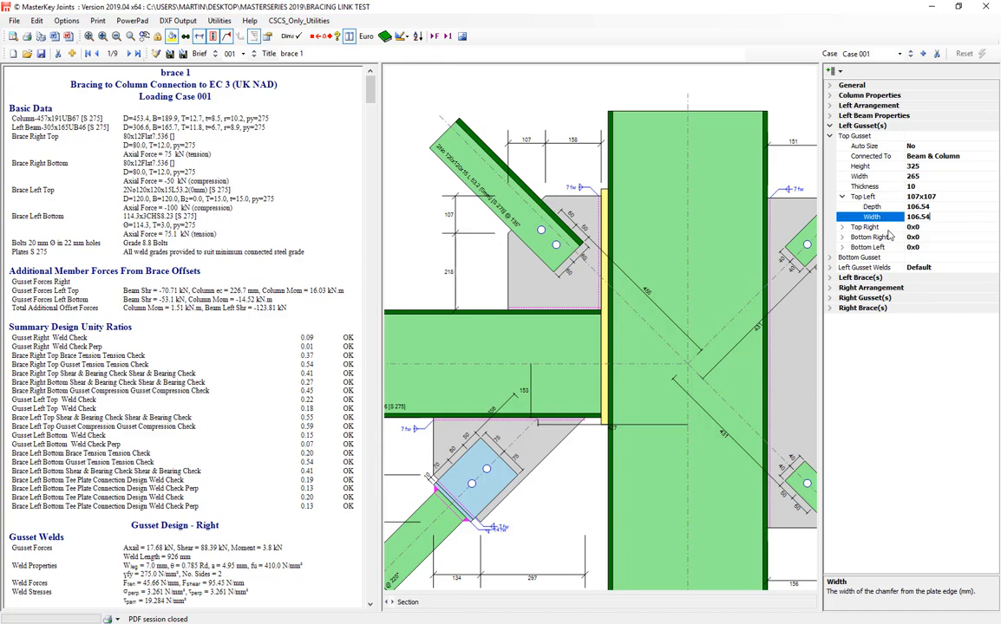
left_click(844, 197)
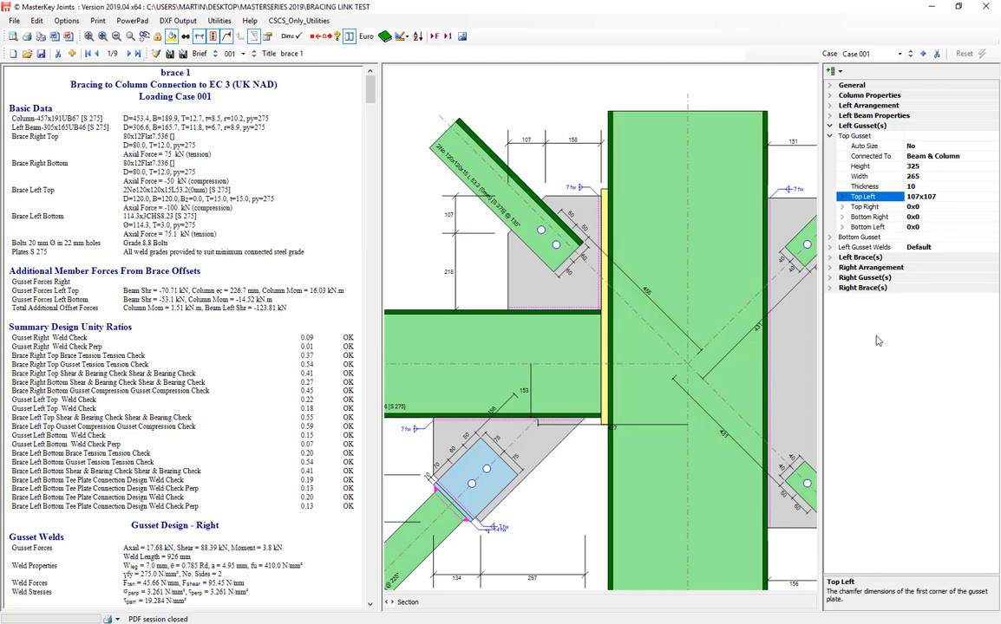
- Give the top left gusset's Bottom Right corner a 10 x 10 mm chamfer and inspect it in the drawing
left_click(842, 217)
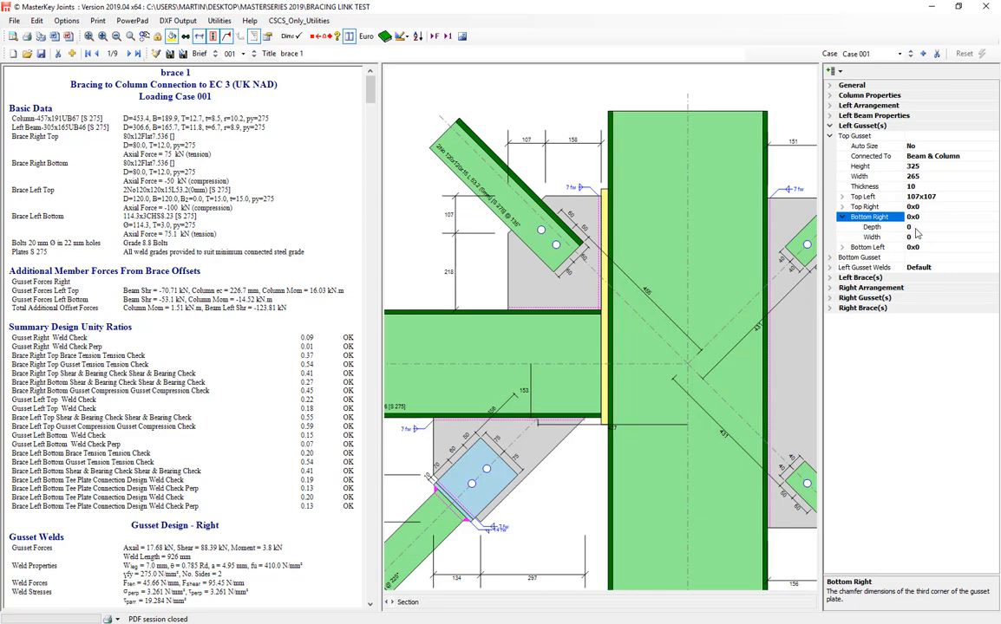
left_click(867, 226)
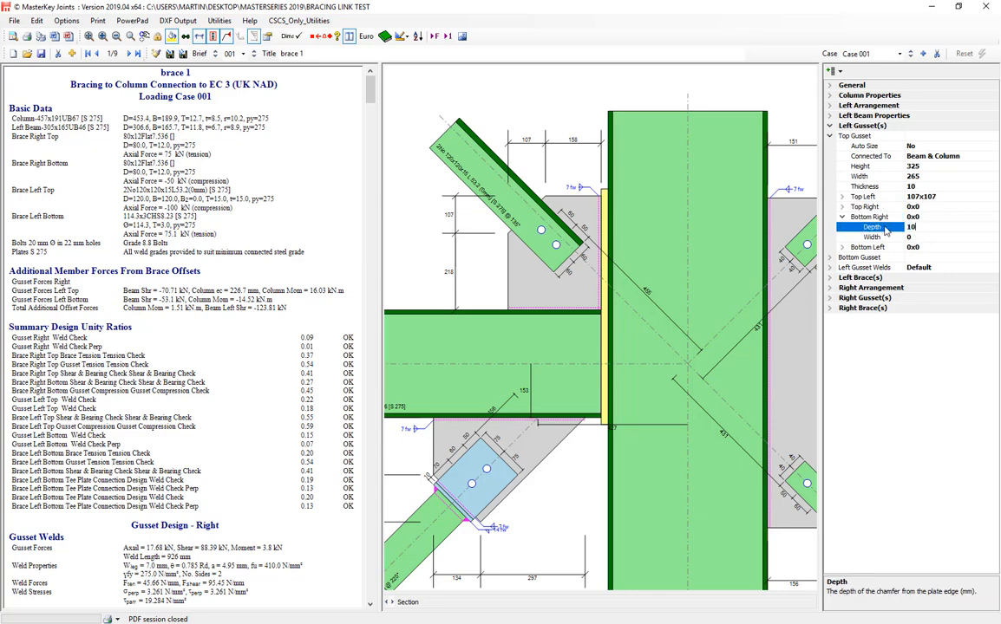
type("10")
left_click(921, 237)
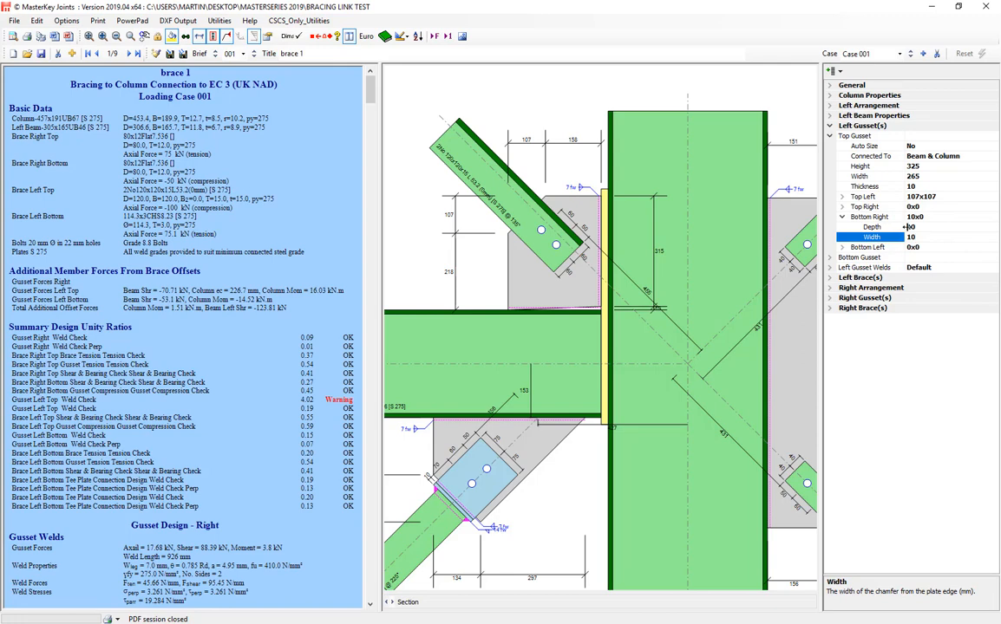
type("10")
left_click(907, 227)
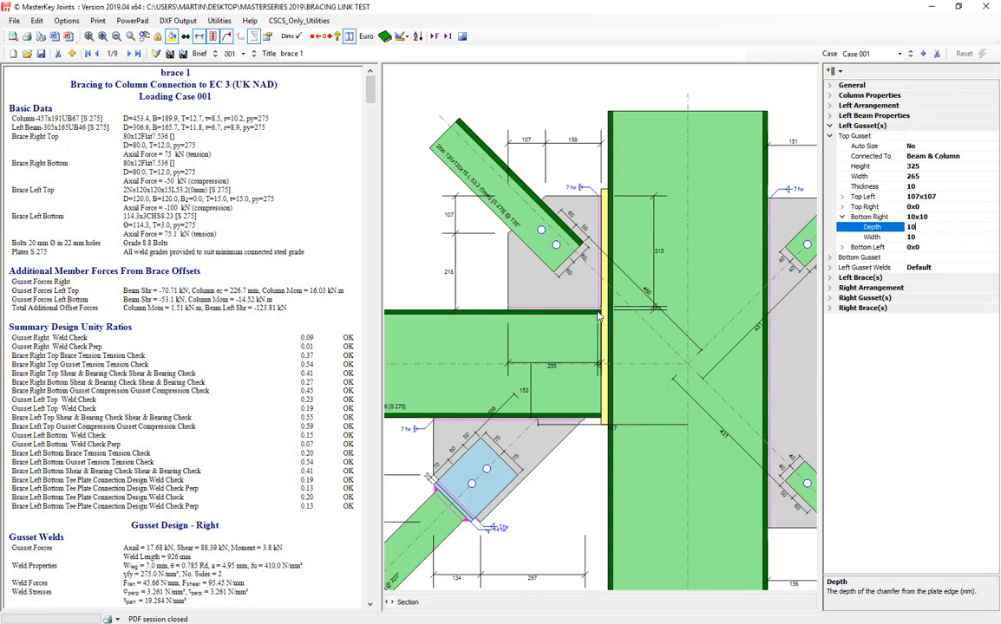
scroll(597, 316, "up", 4)
scroll(605, 303, "down", 4)
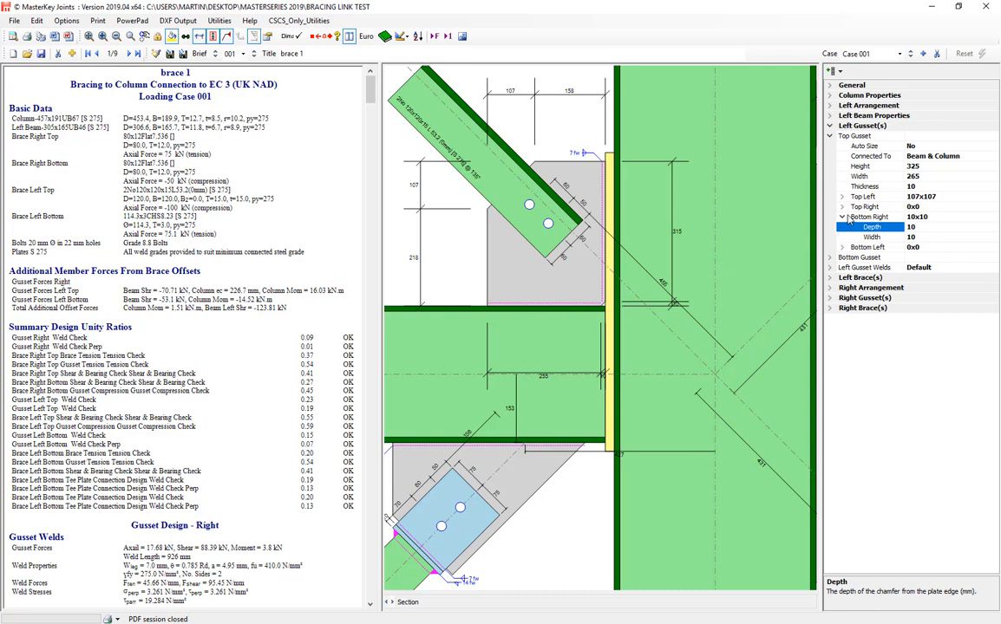
- Switch the top left gusset's Auto Size between automatic and manual sizing, ending with it set to Yes
double_click(872, 145)
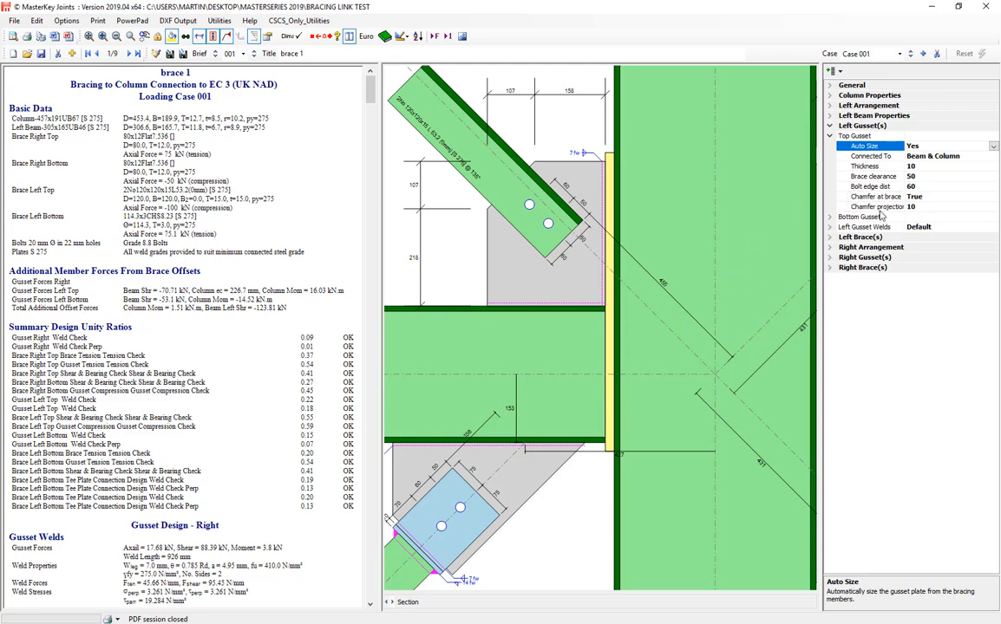
double_click(871, 150)
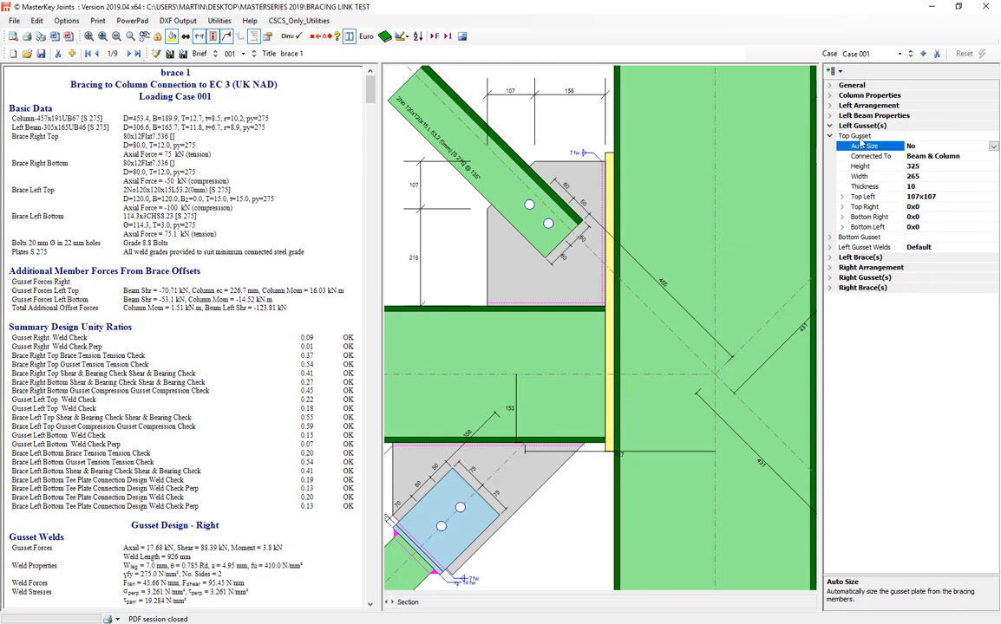
double_click(861, 148)
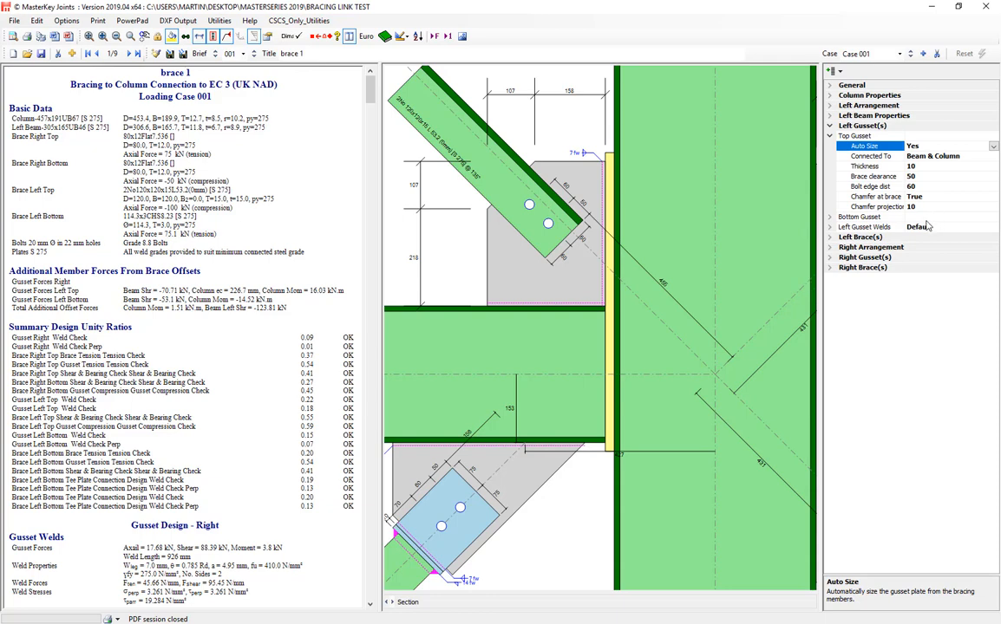
- Examine the left top brace's properties, including its axial force and angle
left_click(858, 236)
scroll(639, 288, "down", 1)
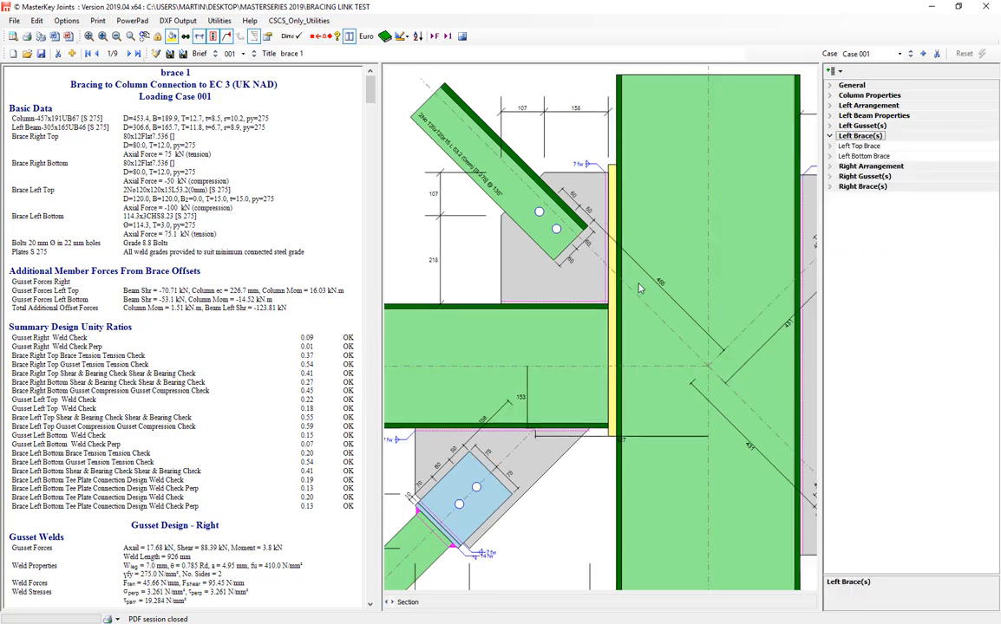
scroll(572, 256, "down", 2)
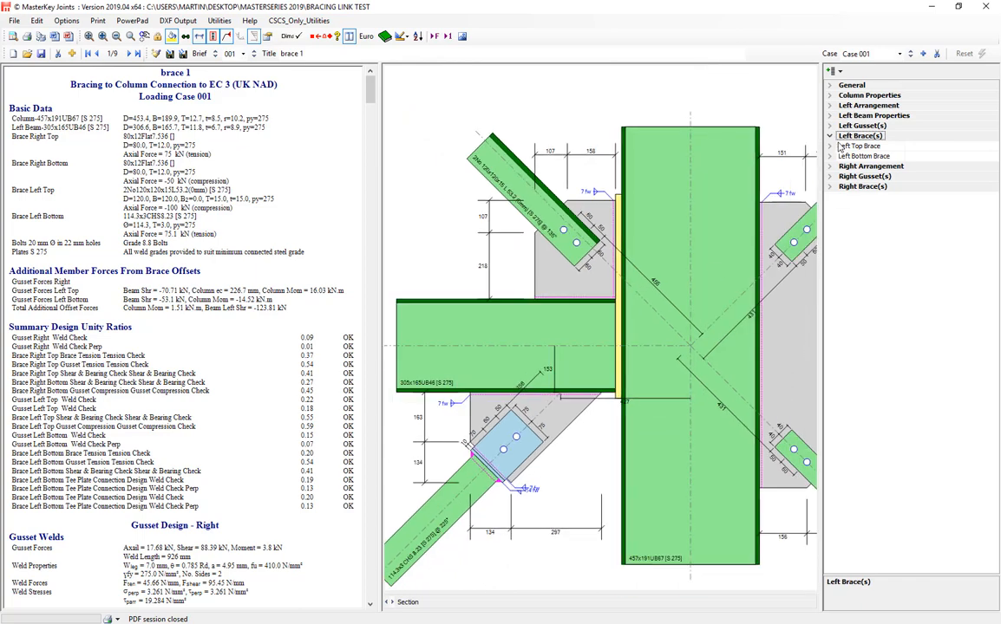
left_click(831, 148)
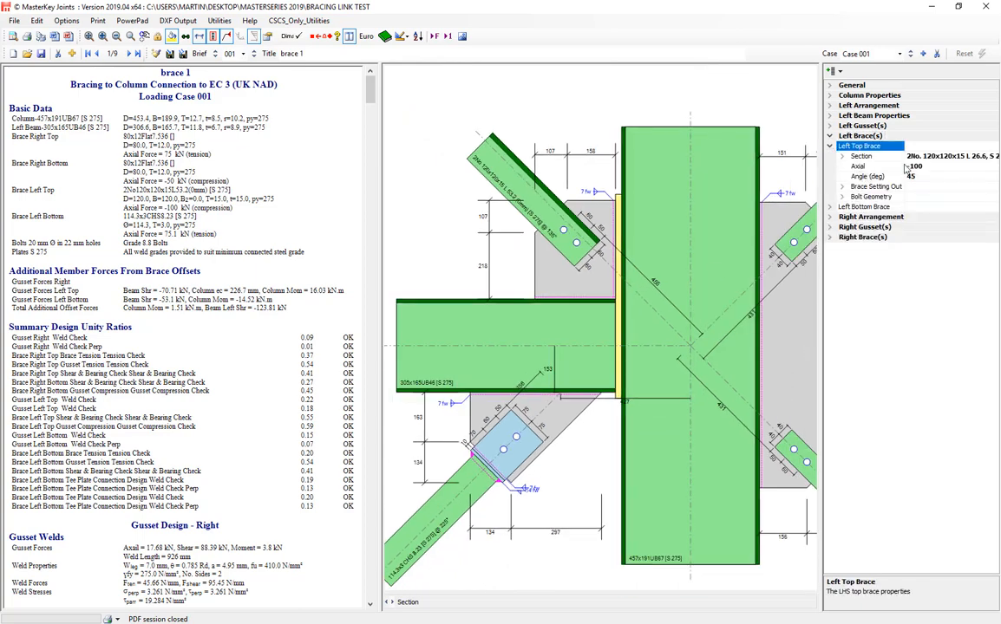
left_click(857, 166)
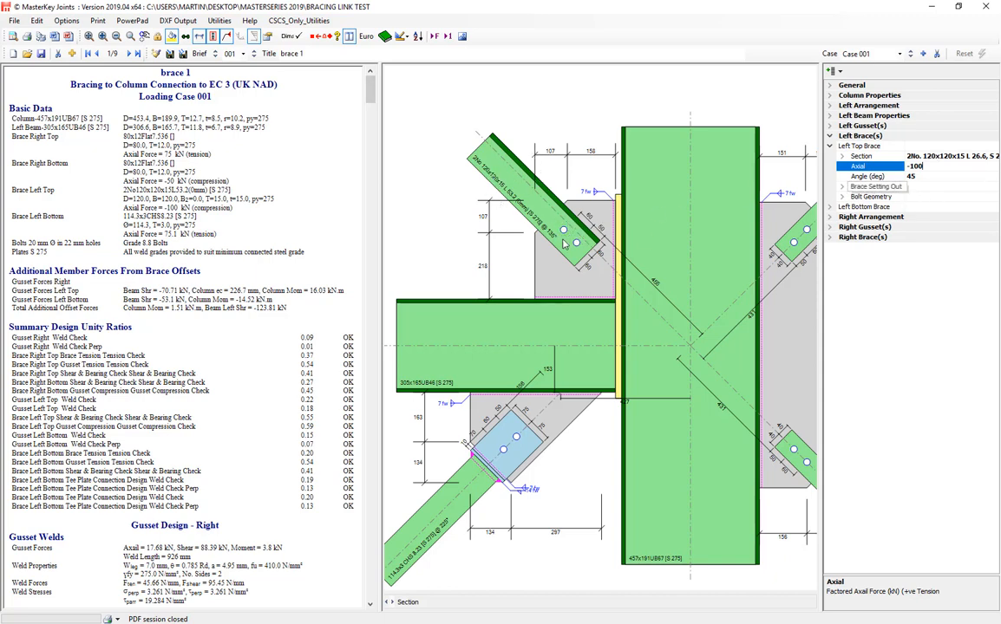
left_click(926, 177)
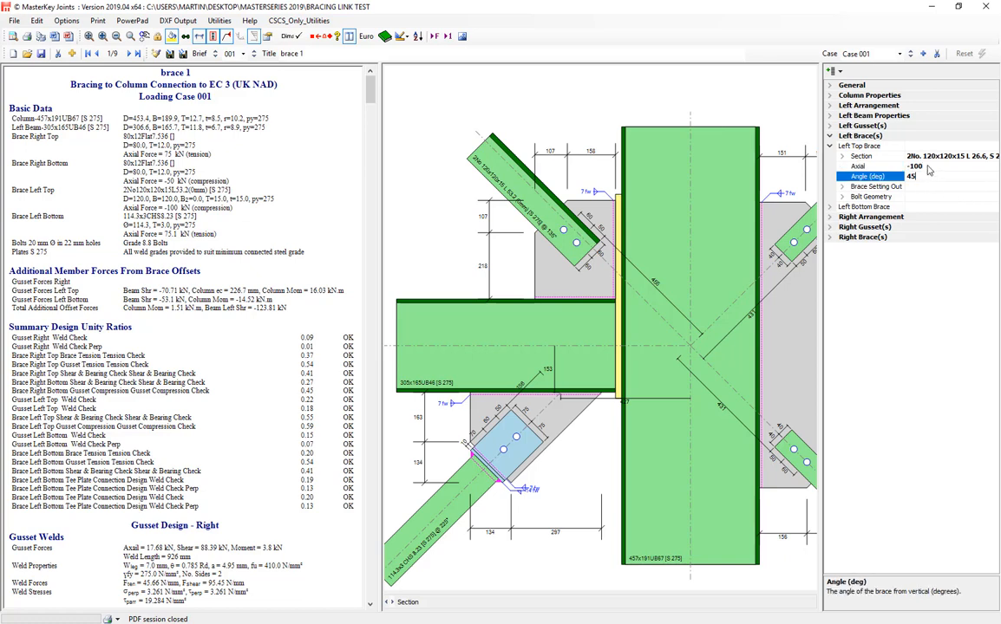
left_click(926, 167)
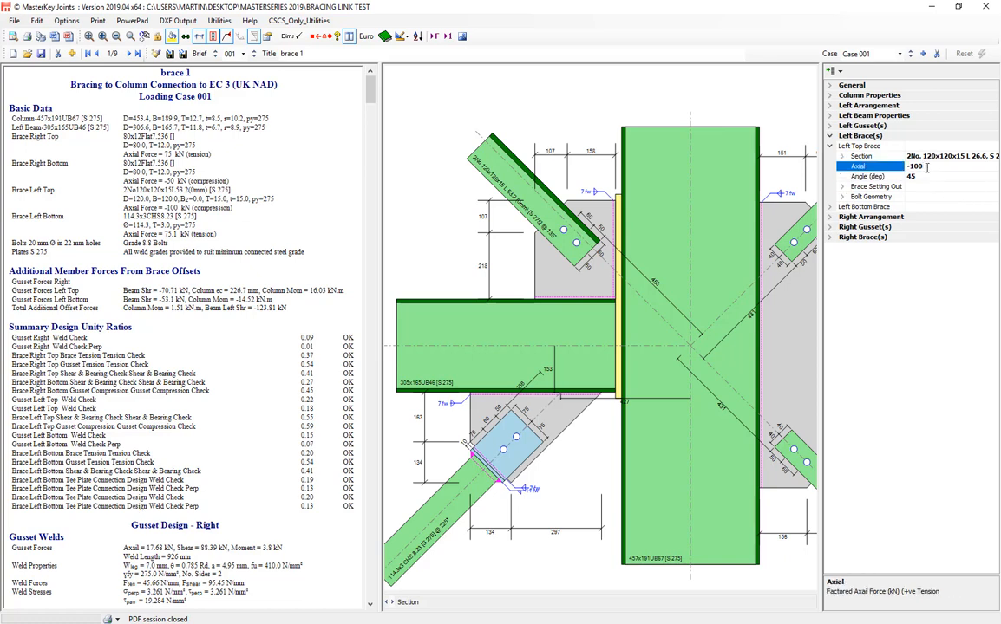
double_click(926, 166)
- Set the left top brace's setting-out origin to Flange Intersection
double_click(895, 188)
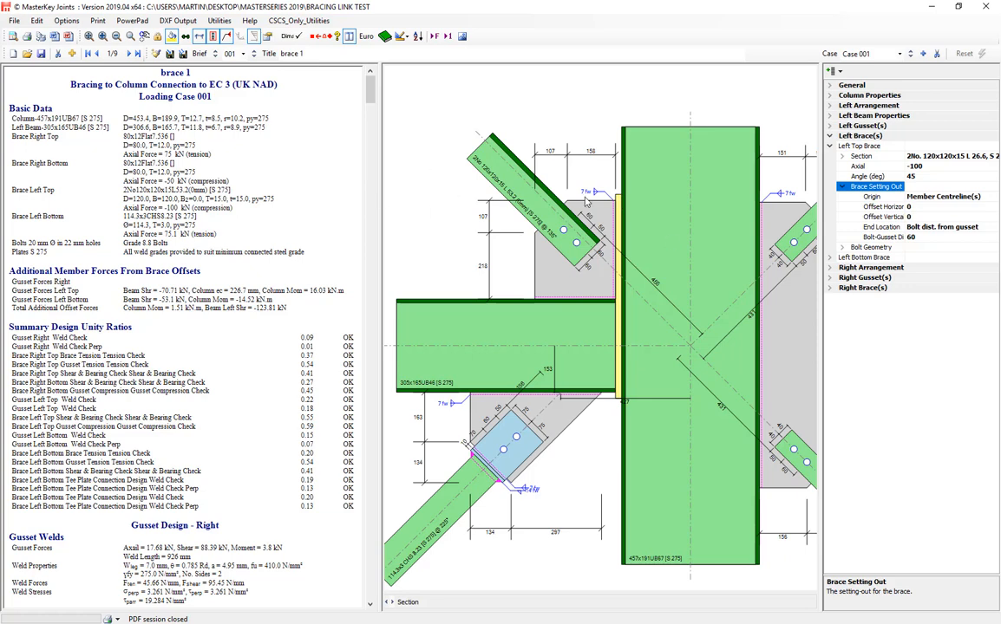
left_click(961, 198)
left_click(993, 197)
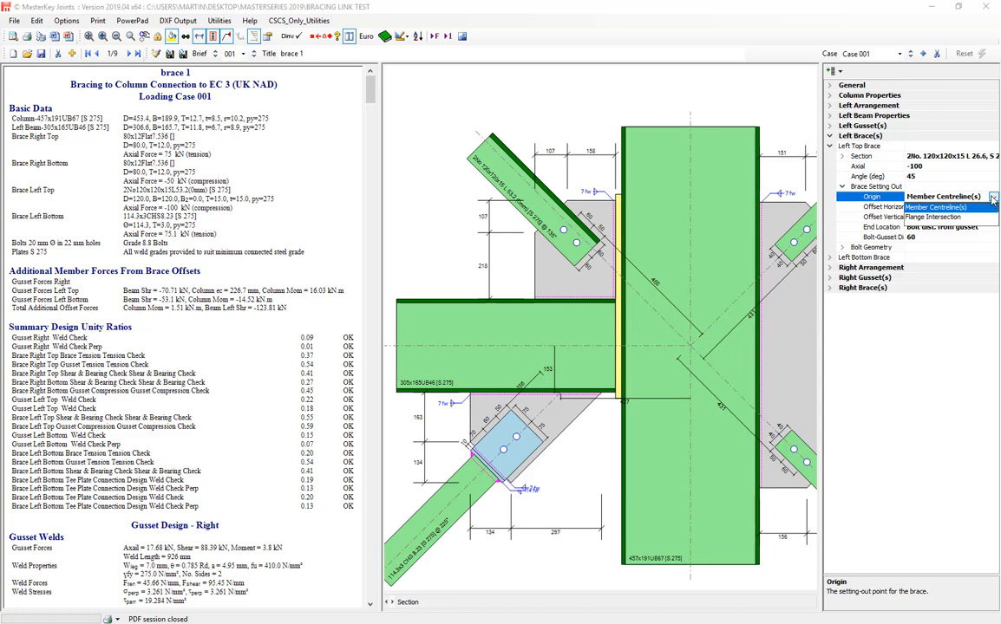
left_click(932, 217)
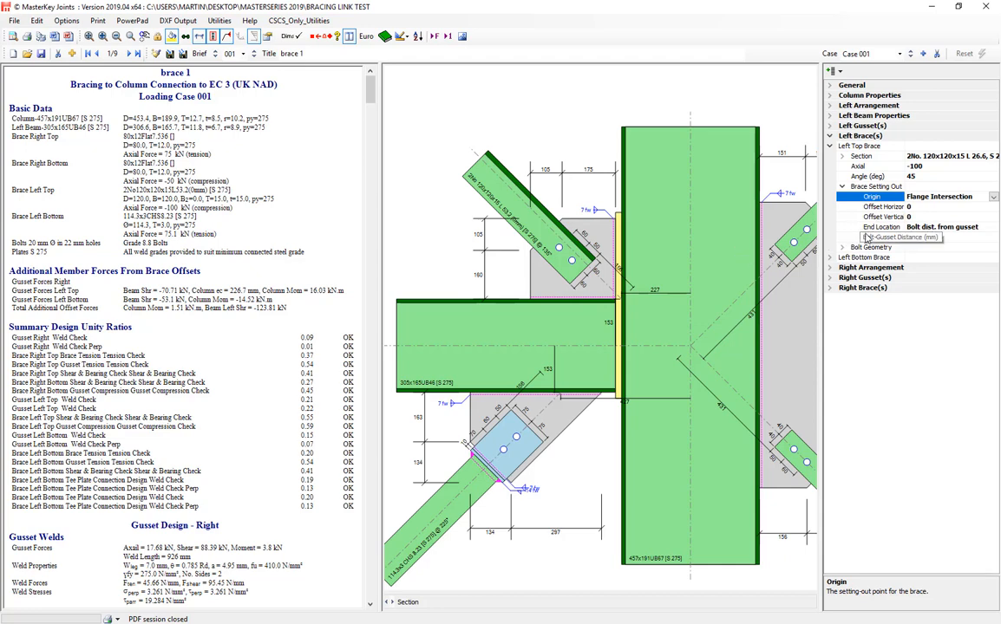
- Set the left top brace's horizontal setting-out offset to -100 mm
left_click(931, 208)
left_click(925, 217)
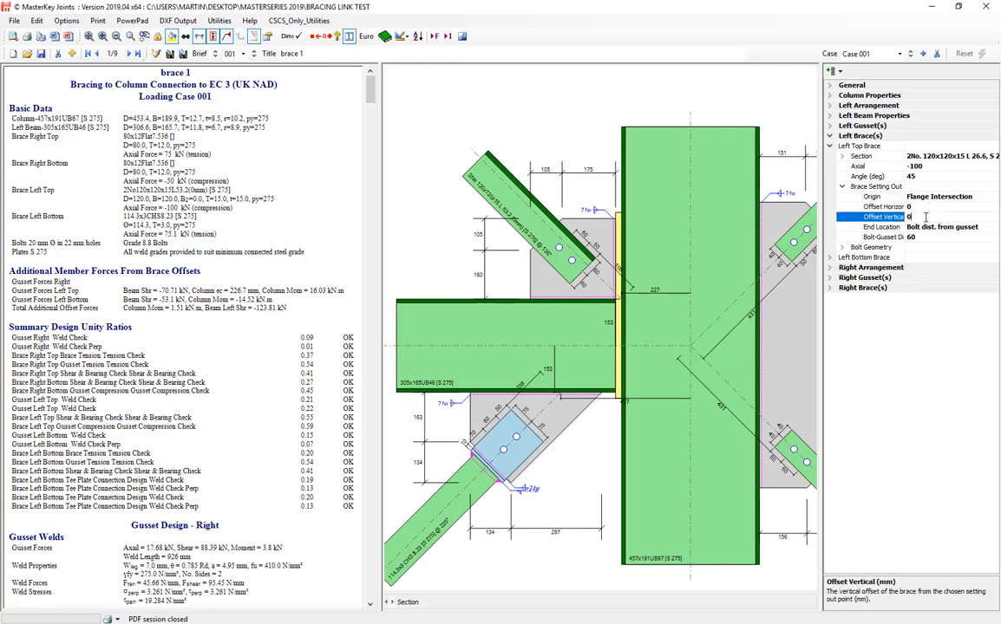
left_click(924, 208)
double_click(928, 210)
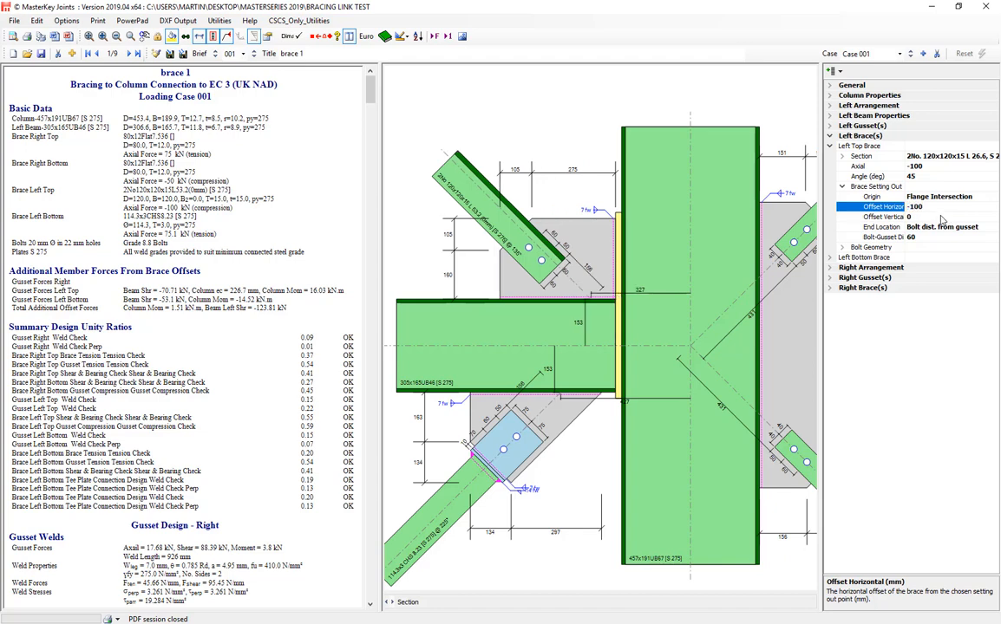
- Try to set the left top brace's vertical setting-out offset to 100 mm
left_click(915, 216)
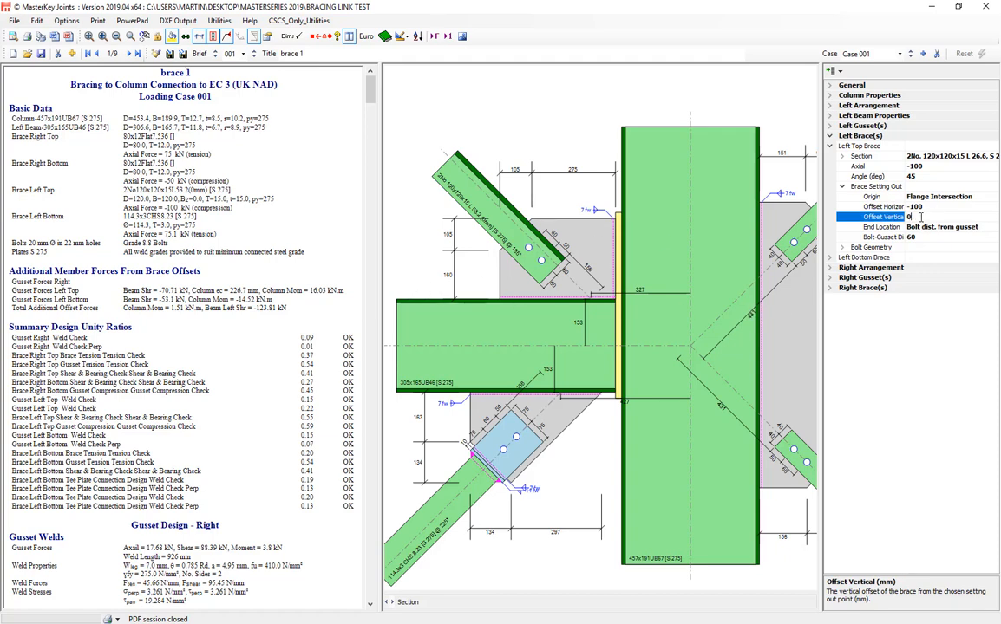
left_click_drag(915, 216, 891, 215)
type("100")
key("Return")
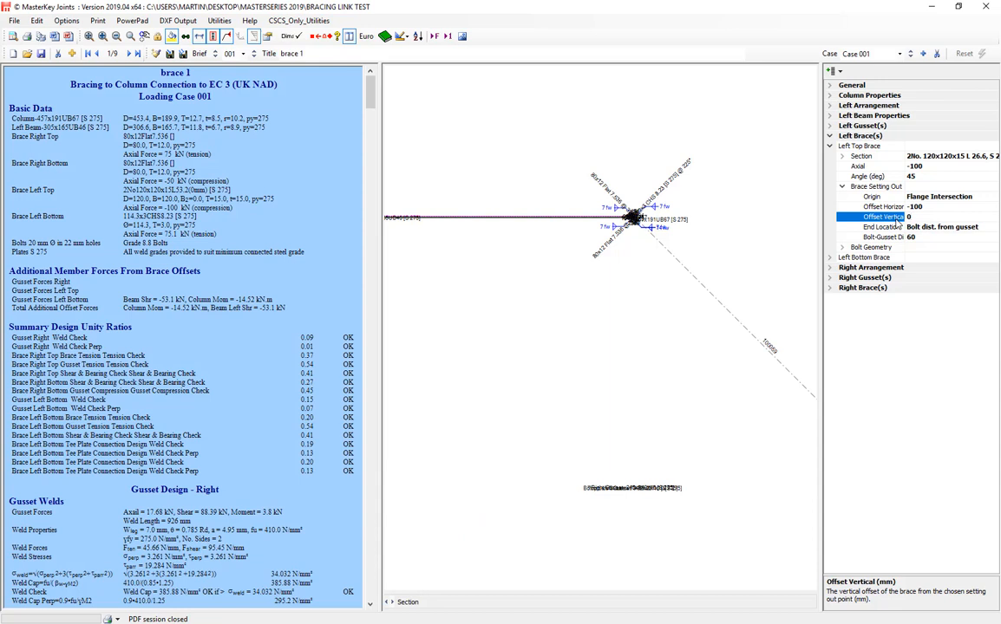
key("Return")
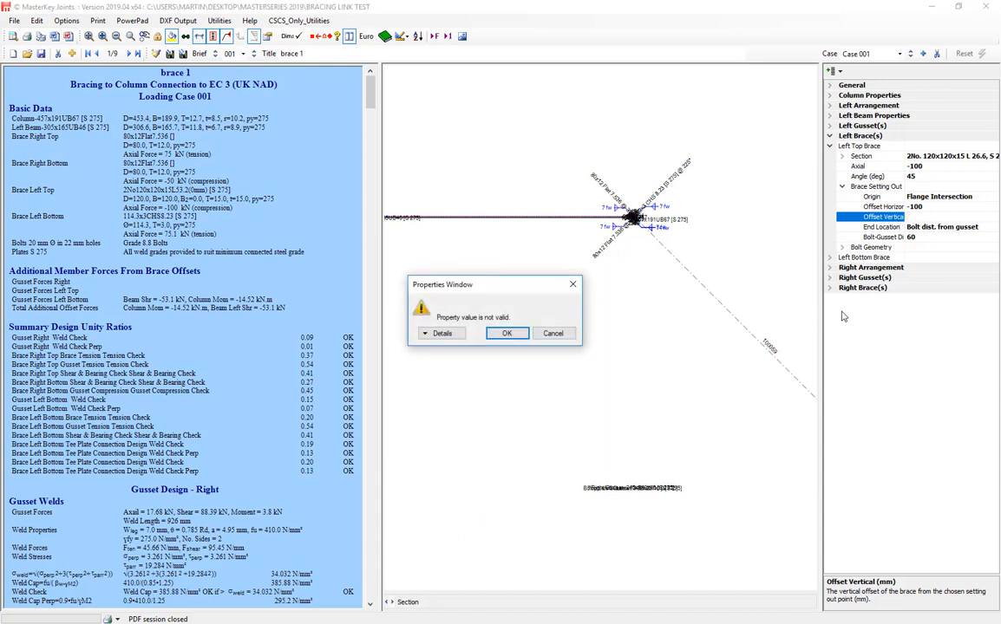
left_click(506, 333)
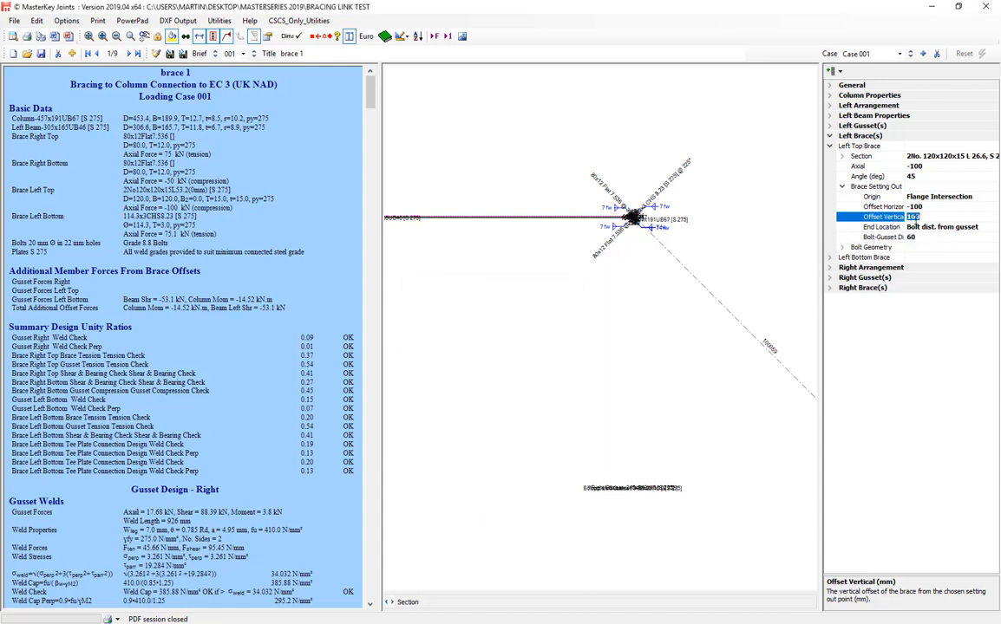
key("Return")
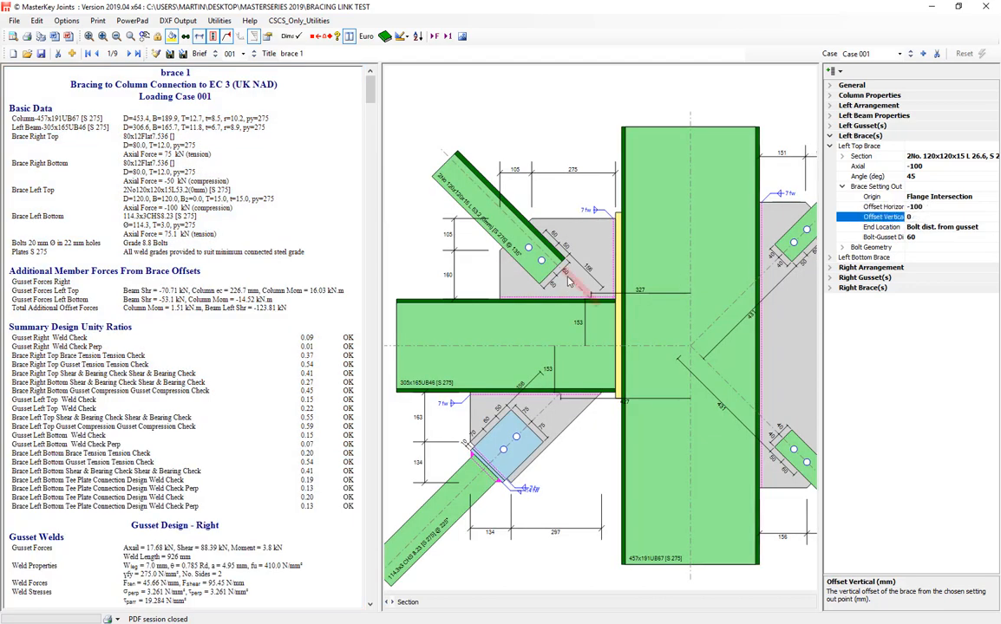
- Set the left top brace's horizontal setting-out offset to 0 mm
left_click(940, 208)
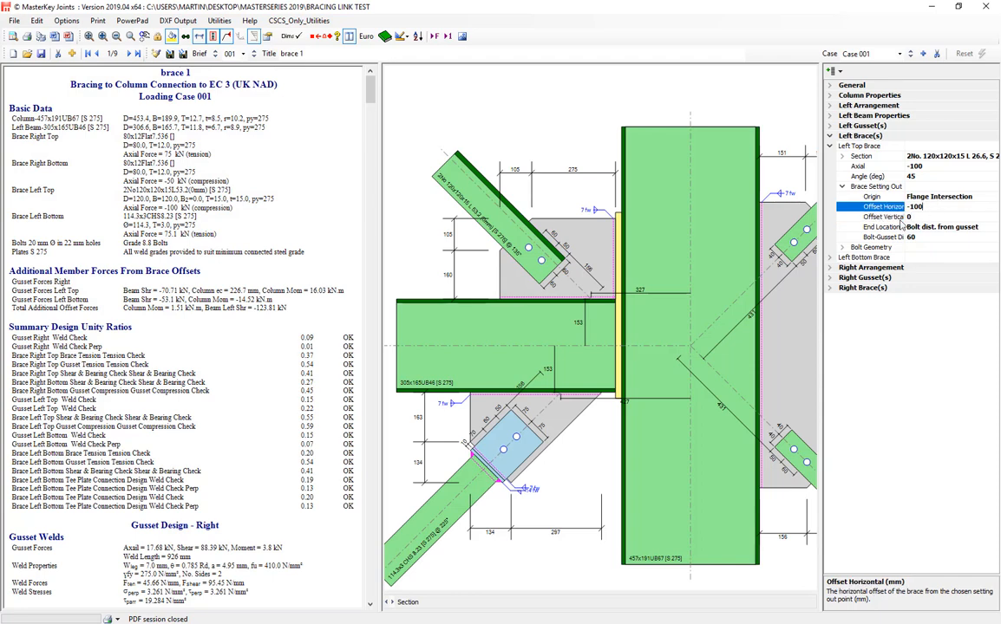
left_click(919, 218)
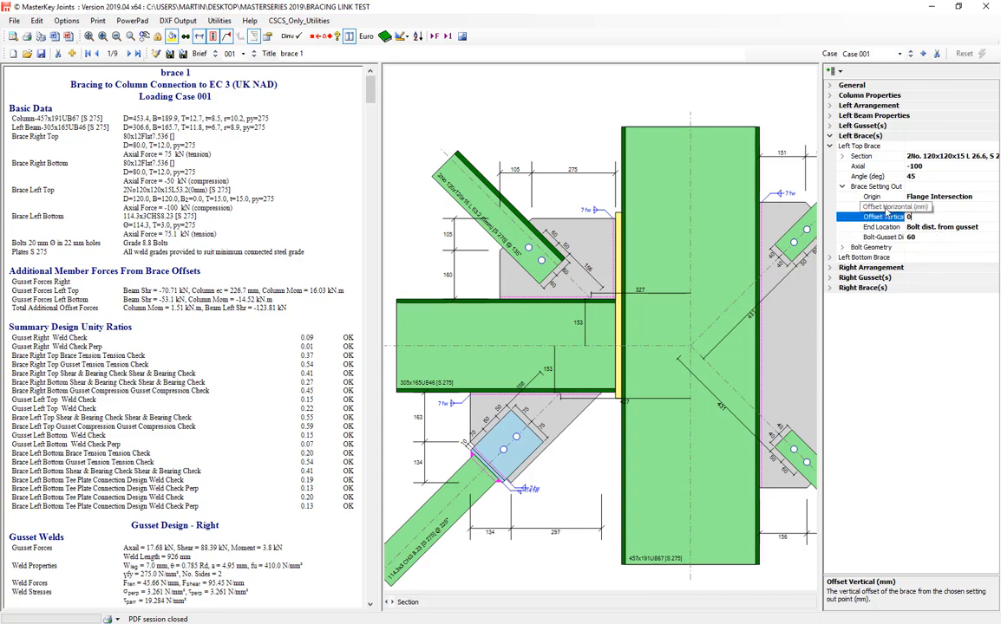
left_click(937, 215)
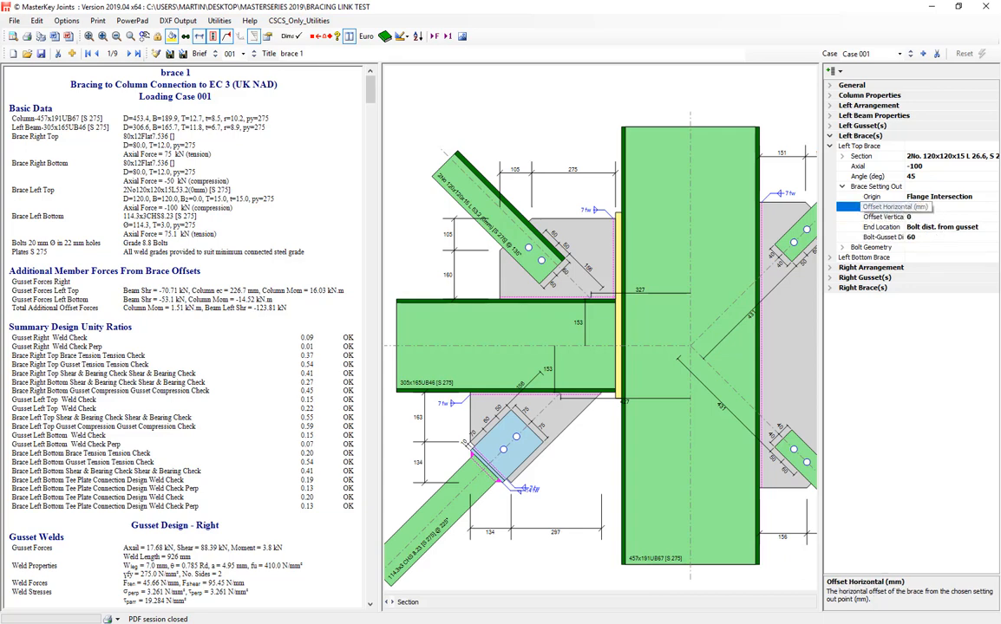
key("Up")
type("0")
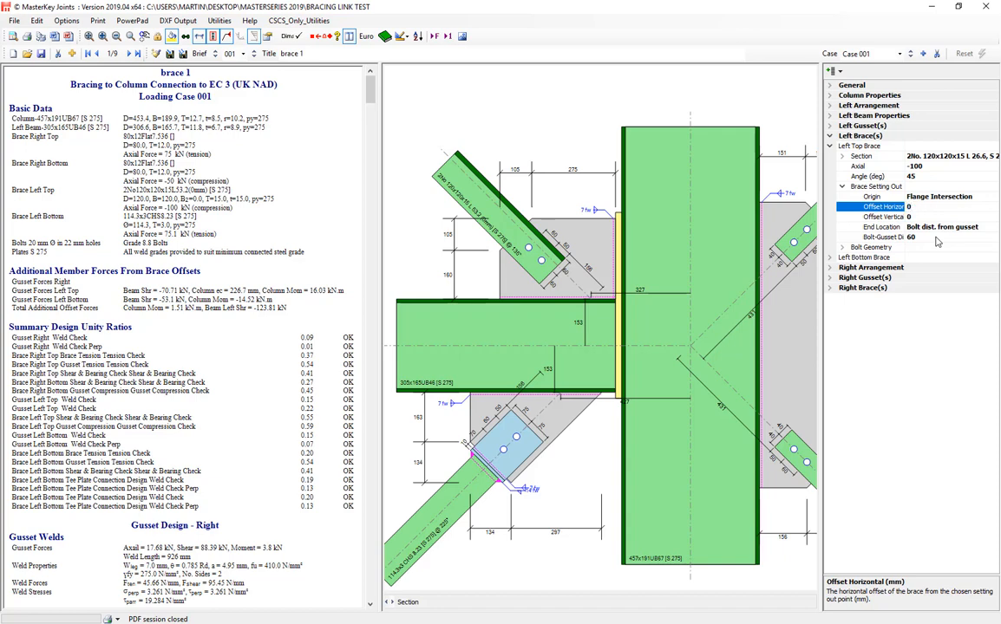
key("Return")
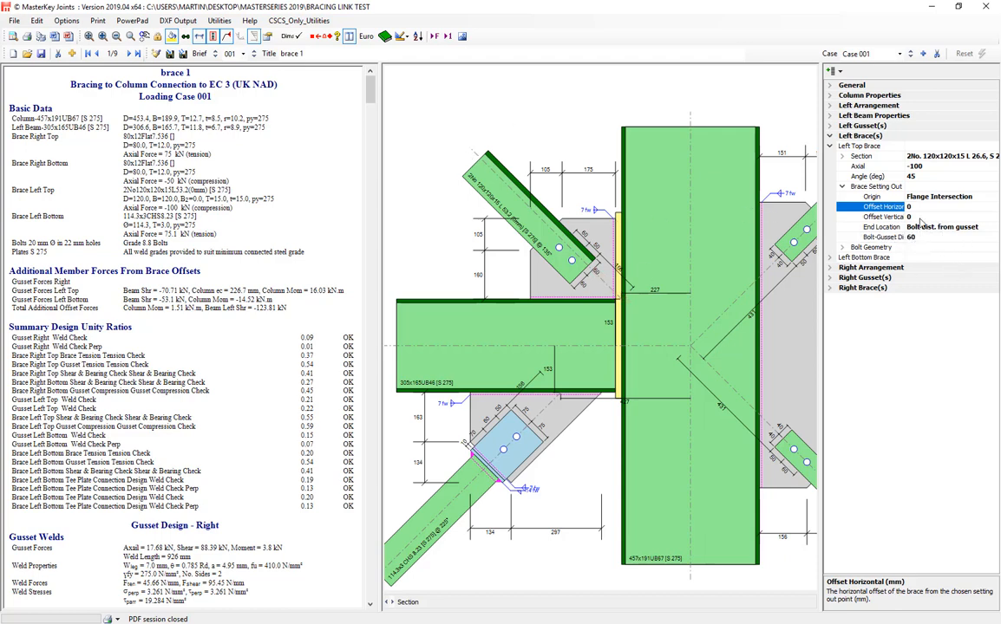
- Examine the left top brace's vertical offset, bolt-to-gusset distance, bolt rows and row spacing
left_click(917, 216)
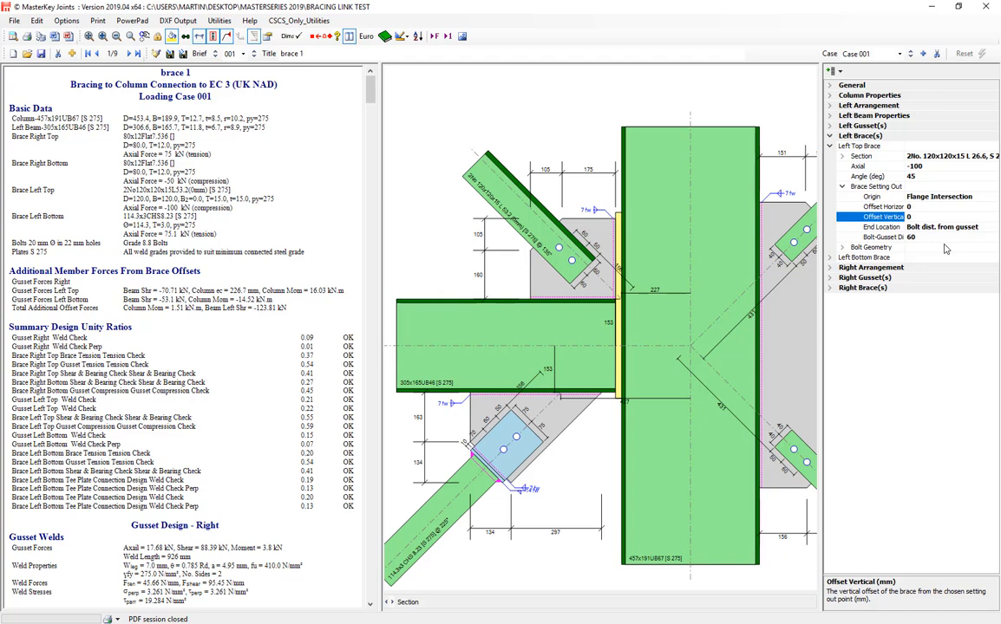
left_click(881, 238)
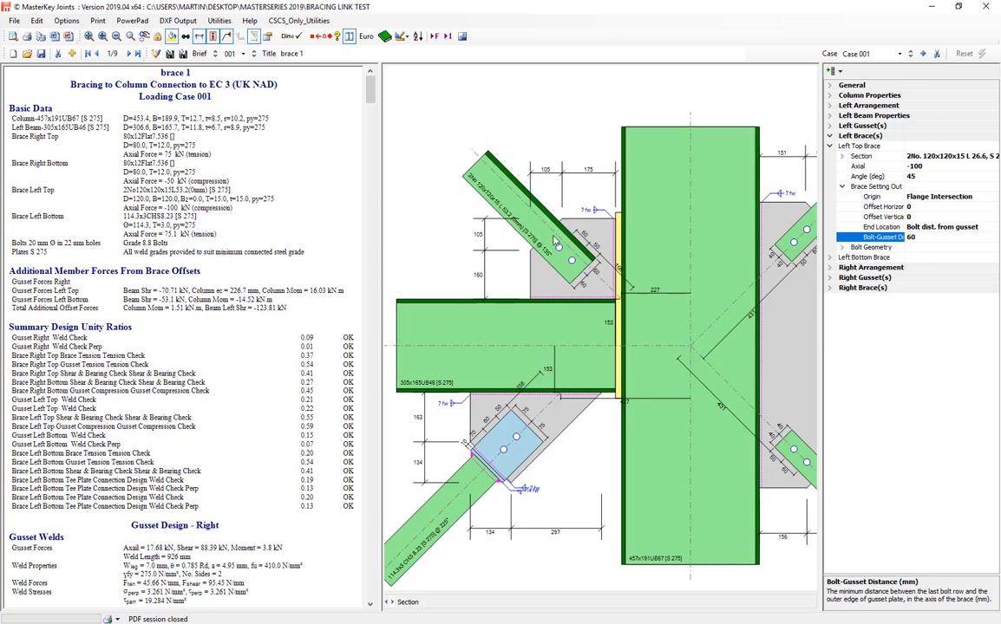
left_click(841, 249)
left_click(925, 257)
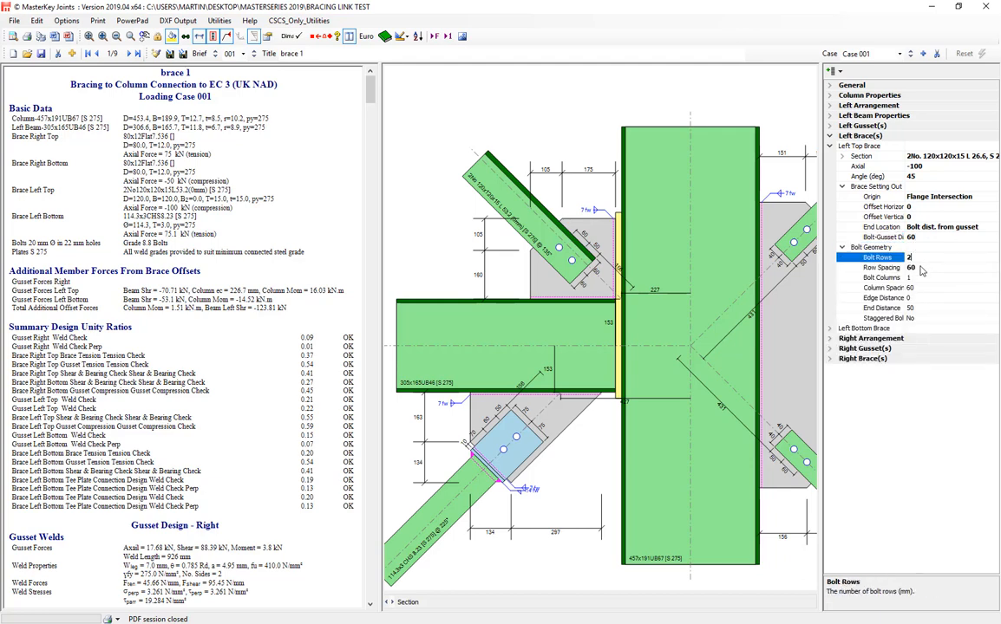
left_click(919, 269)
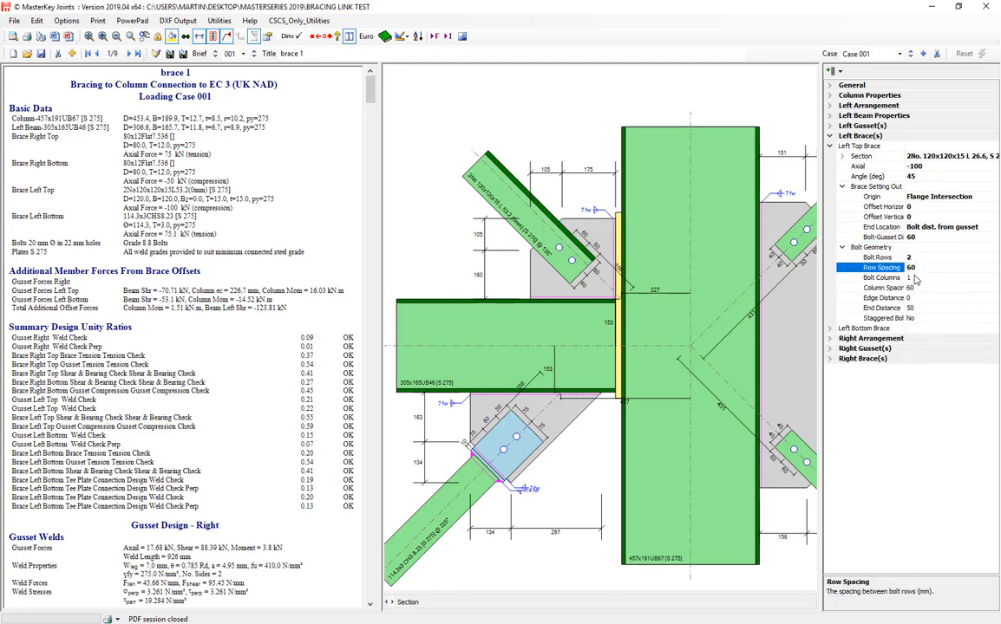
- Change the left top brace's bolt columns to 2 and back to 1
left_click(917, 278)
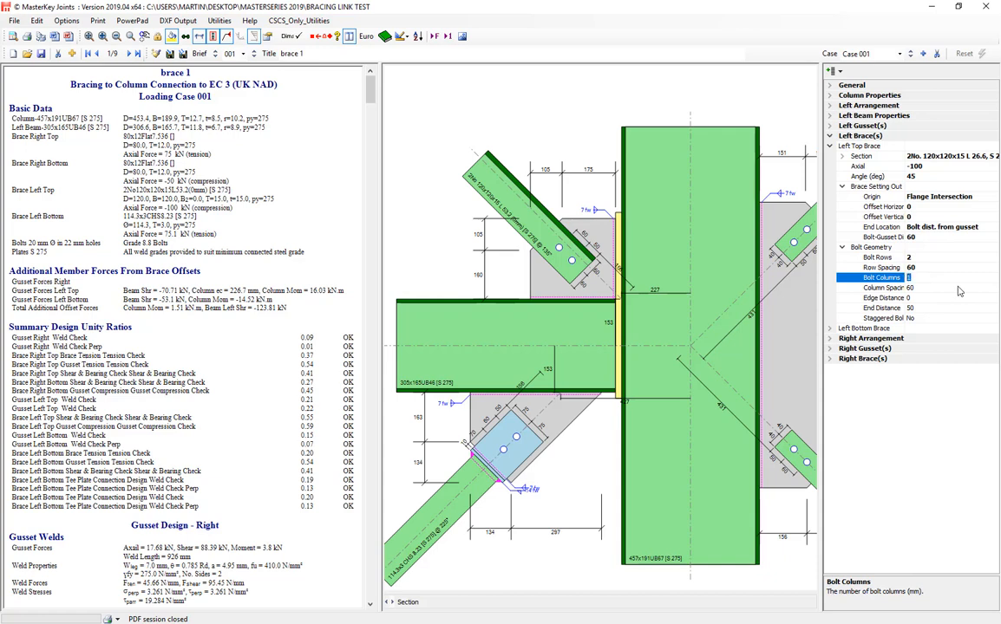
type("2")
key("Return")
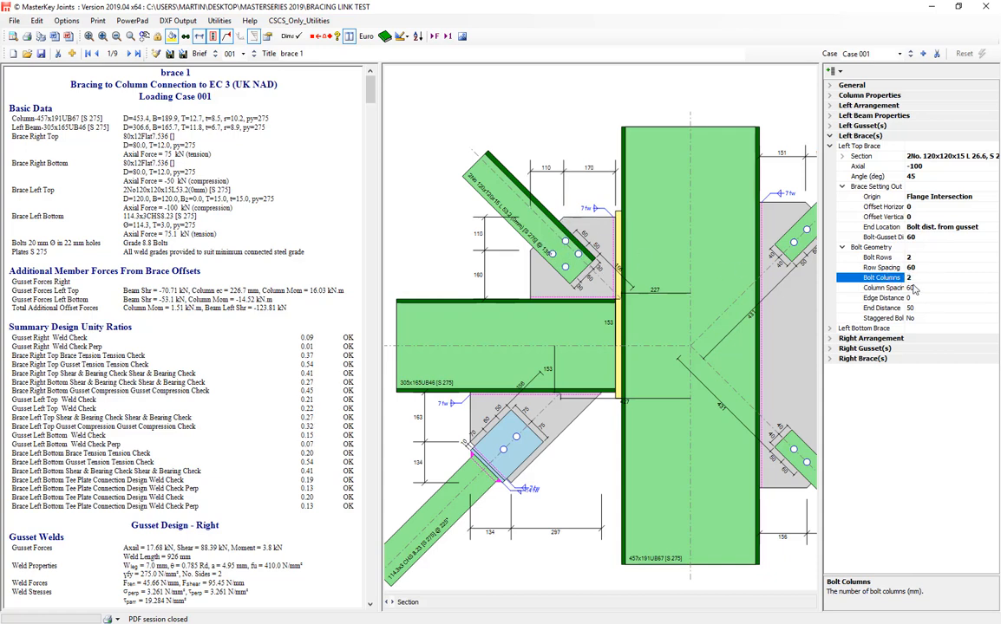
left_click_drag(917, 280, 886, 270)
type("1")
key("Return")
- Examine the left top brace's bolt column spacing, and trace its end distance and row spacing from the drawing dimensions
left_click(928, 288)
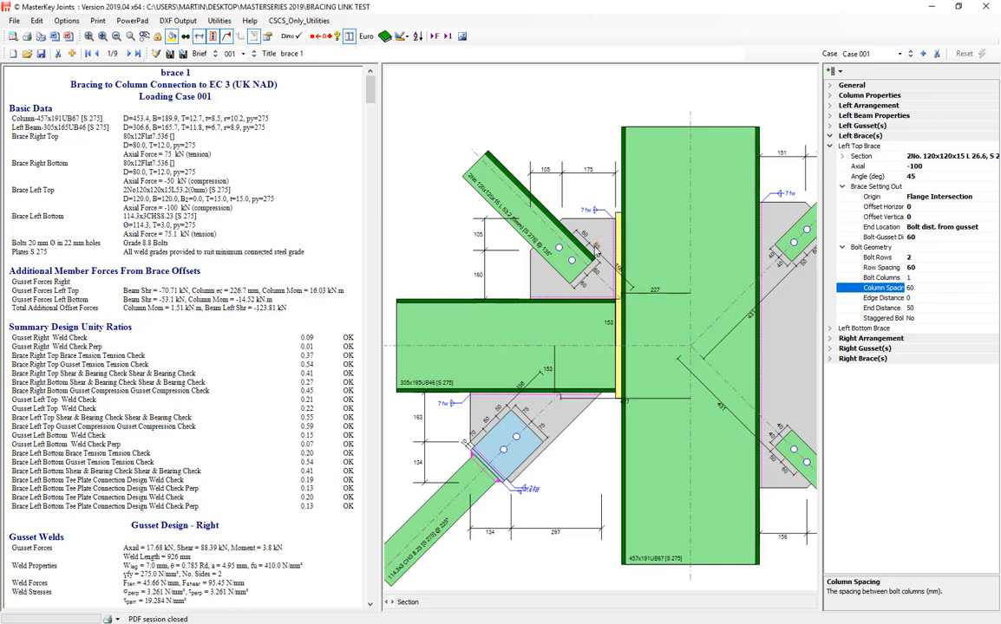
left_click(595, 246)
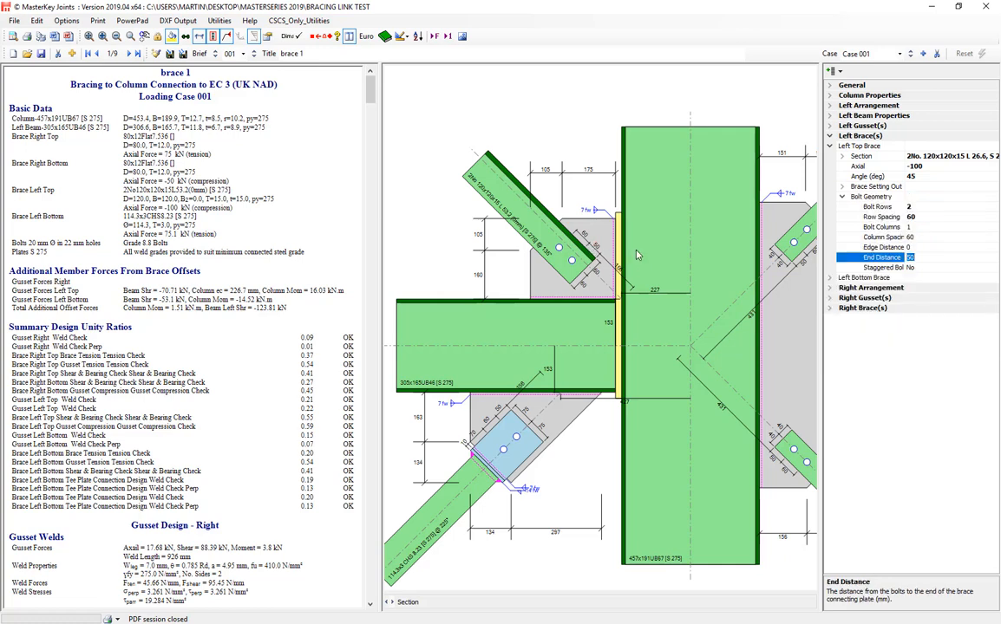
left_click(528, 210)
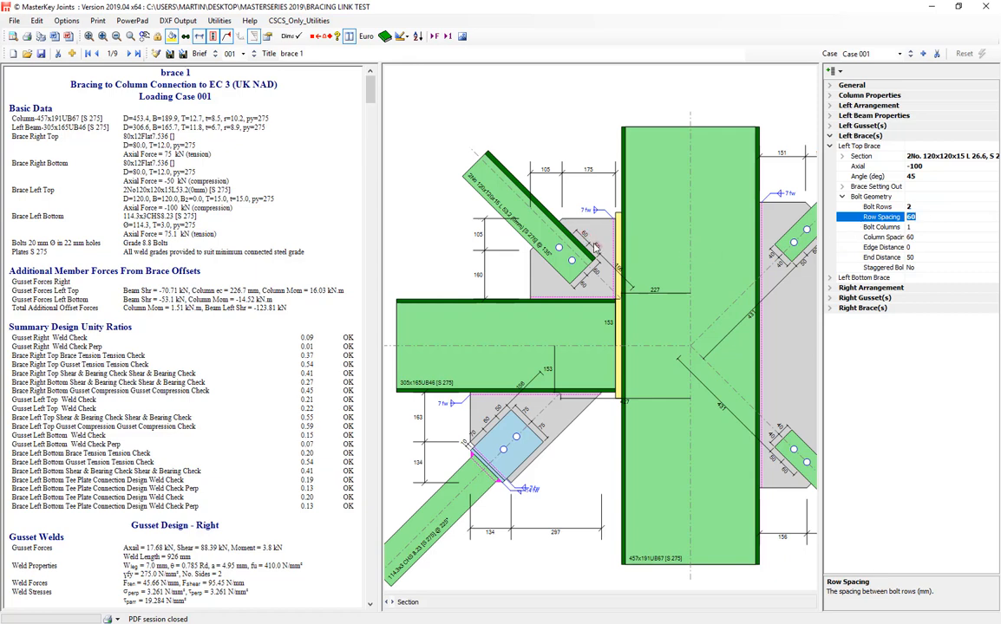
left_click(596, 251)
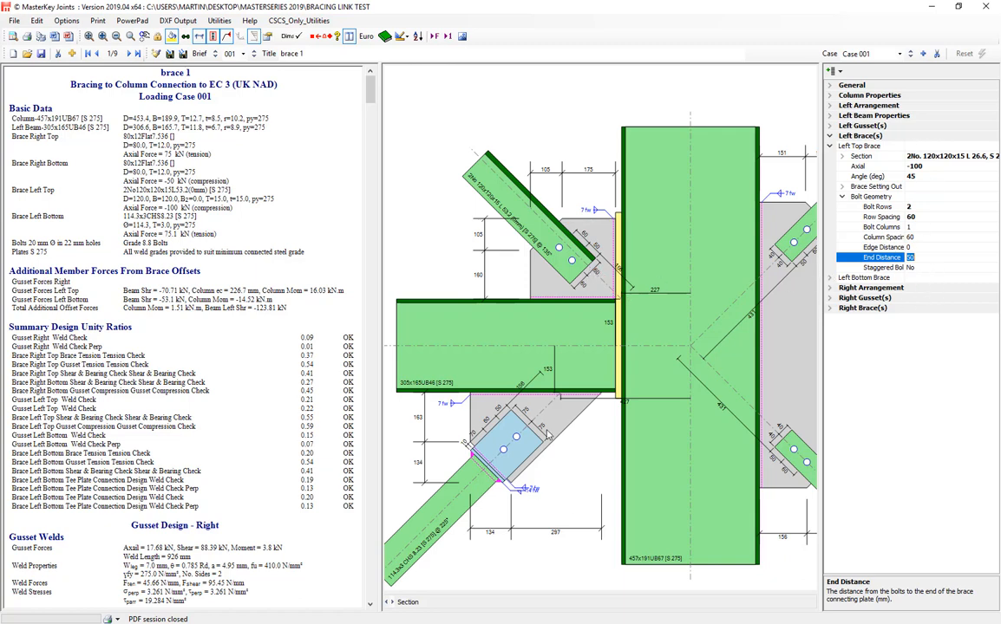
- Examine the bottom left gusset's connection setting and the left bottom brace's setting-out origin and horizontal offset
left_click(457, 496)
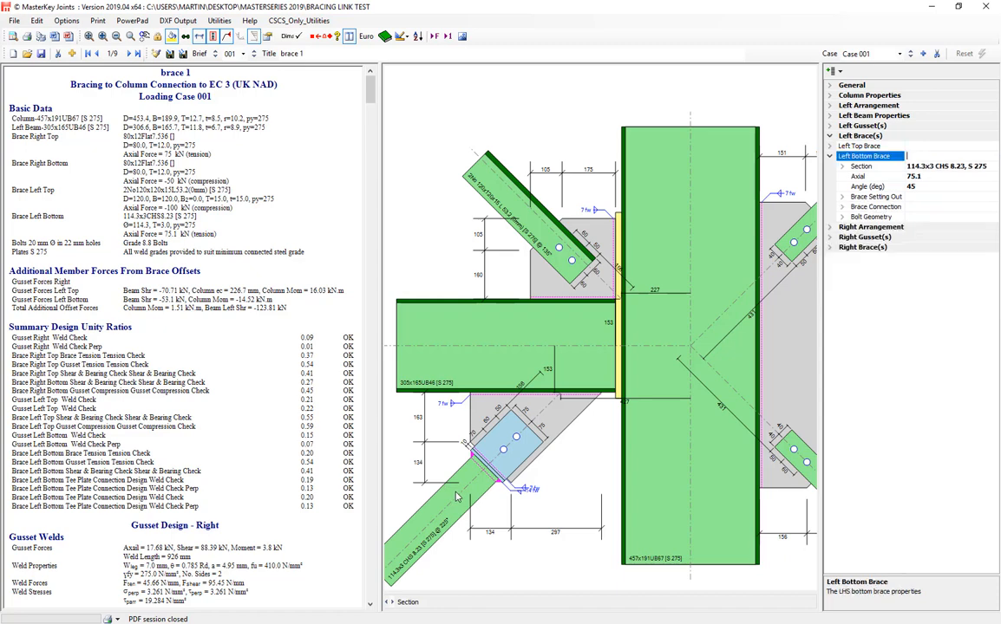
left_click(559, 412)
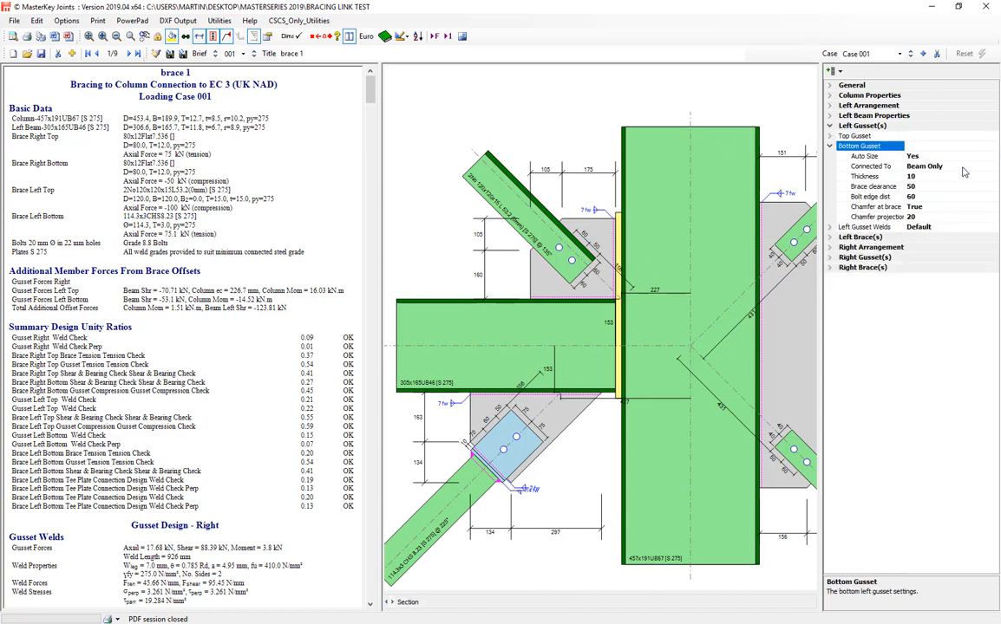
left_click(993, 167)
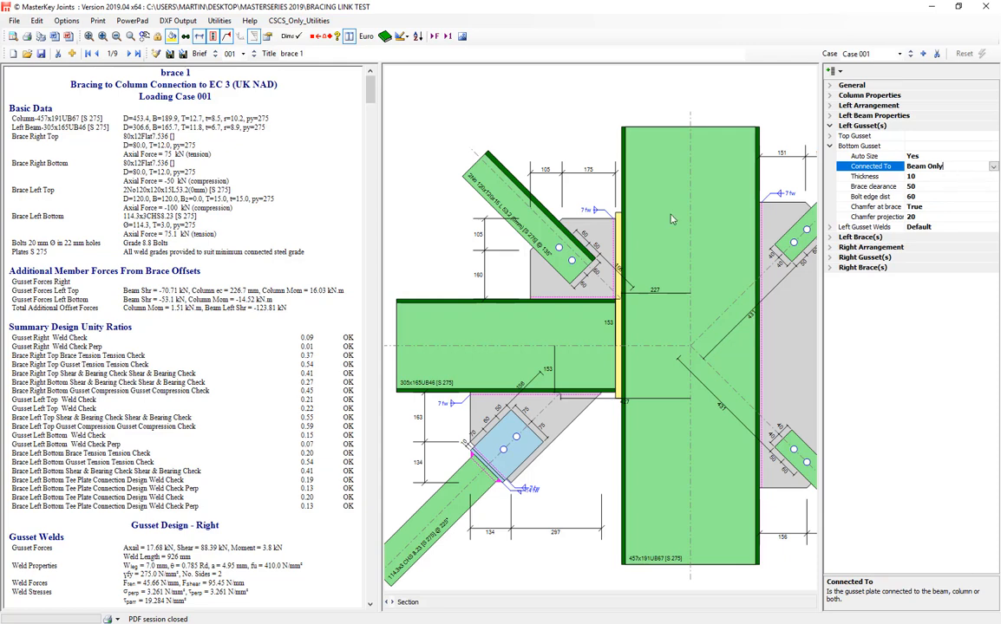
left_click(422, 438)
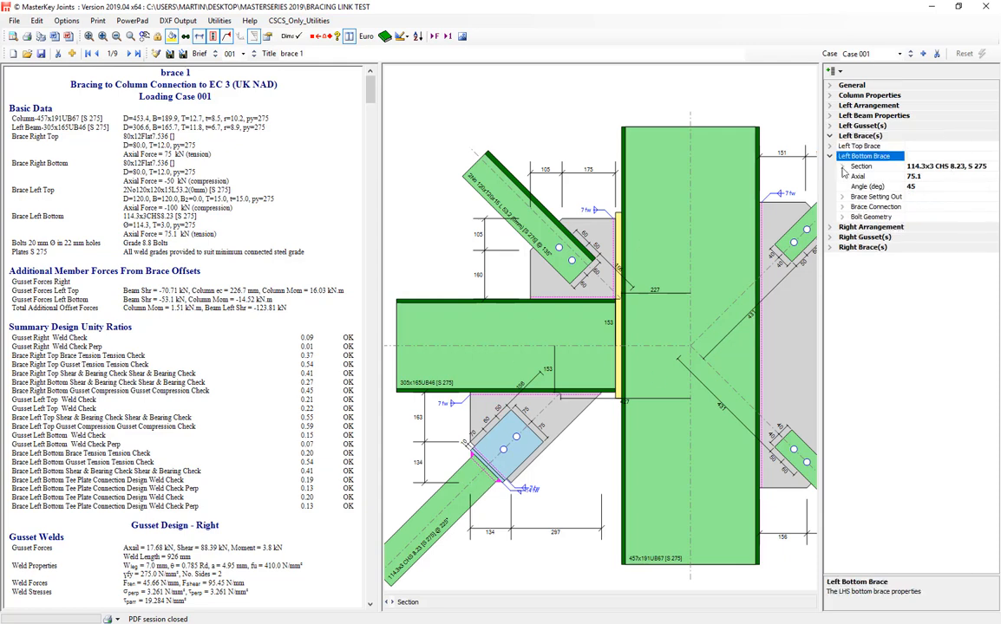
left_click(876, 196)
left_click(841, 196)
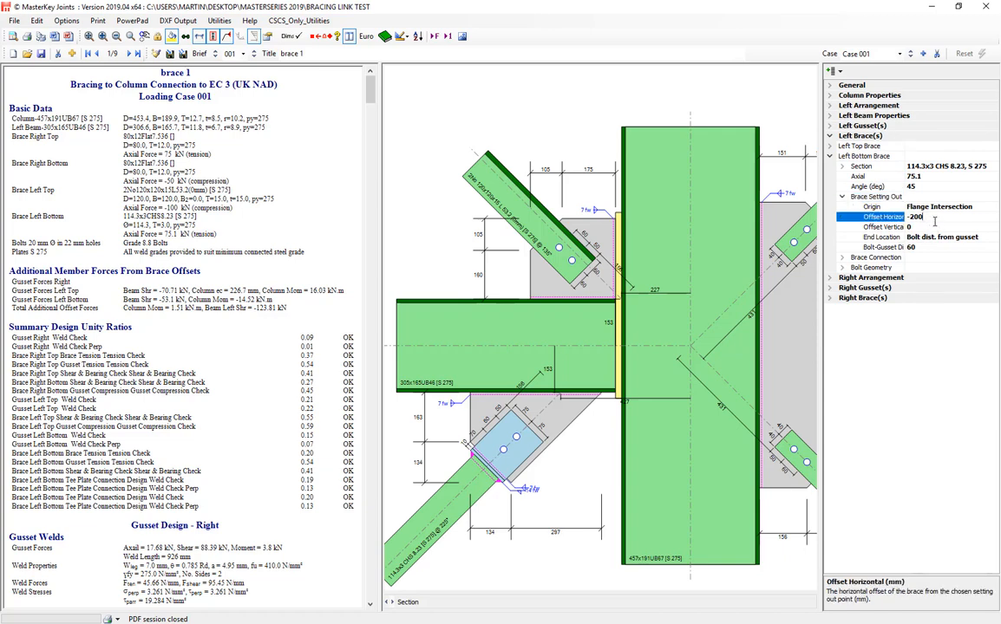
left_click(935, 218)
- Review the available Connected To options for the bottom left gusset without changing the selection
left_click(509, 379)
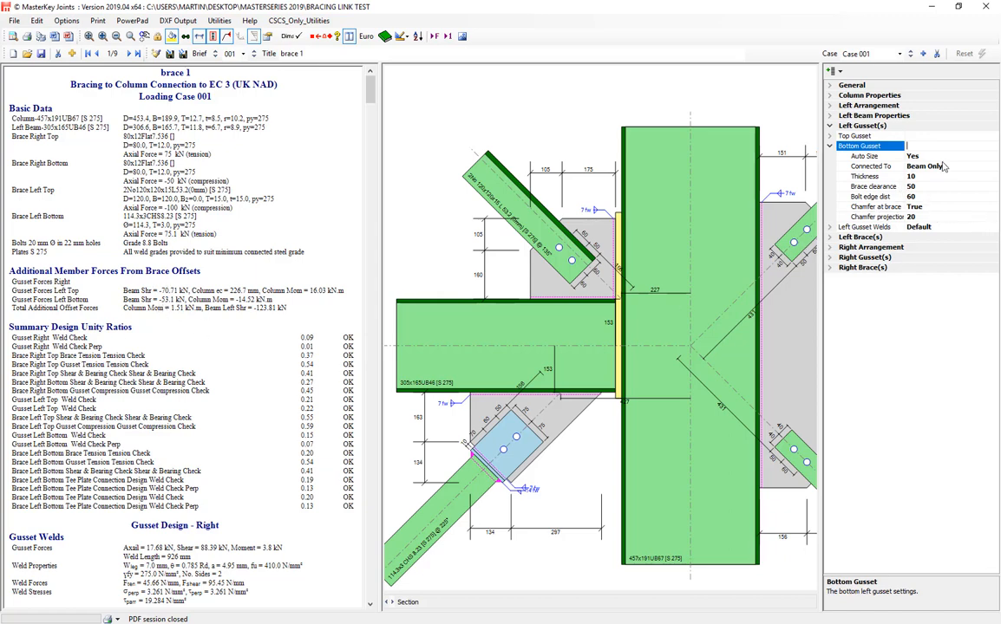
left_click(975, 166)
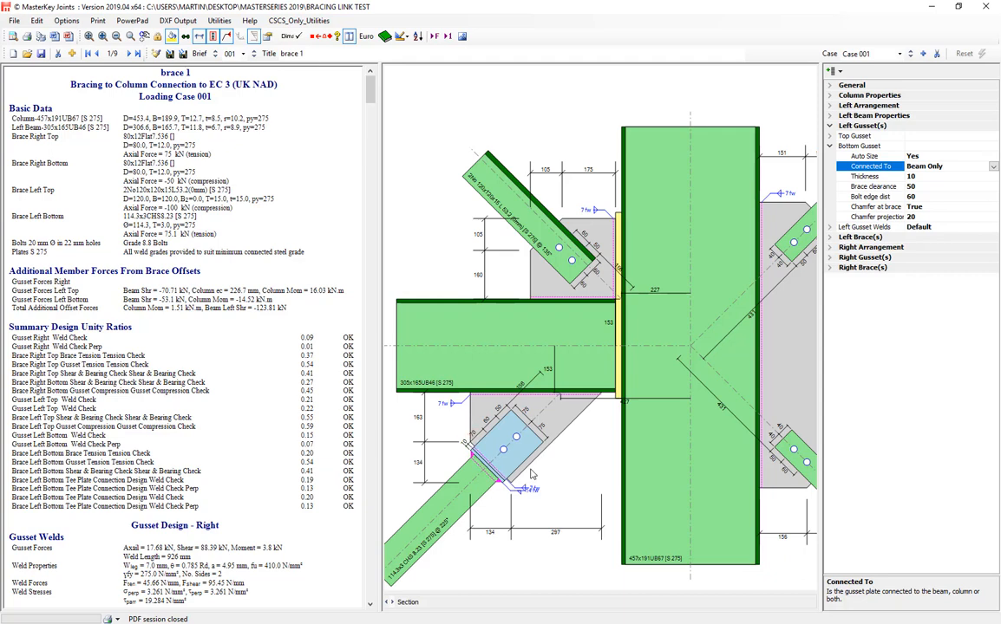
left_click(993, 167)
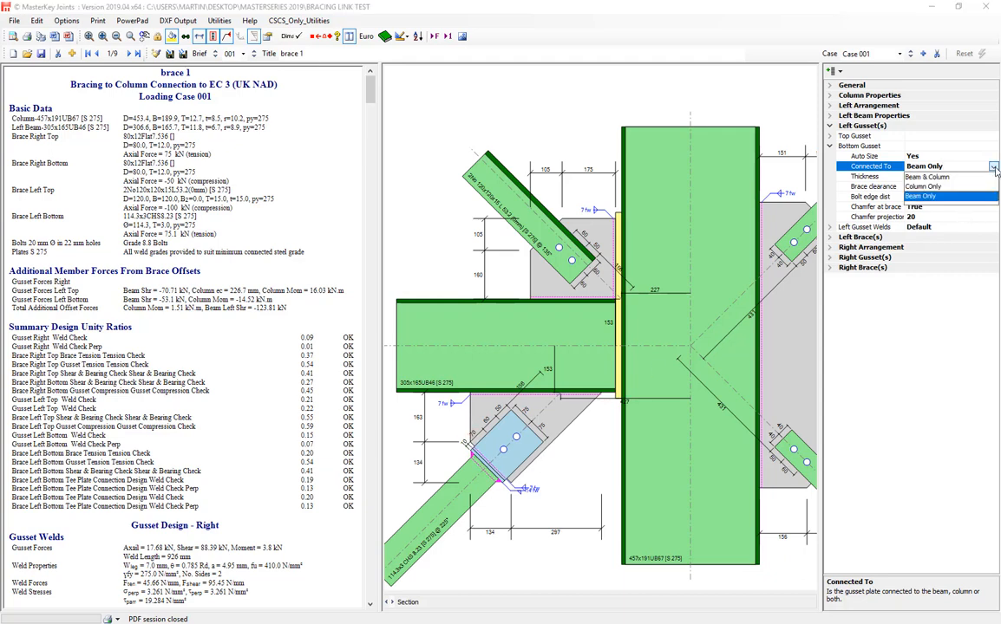
left_click(867, 156)
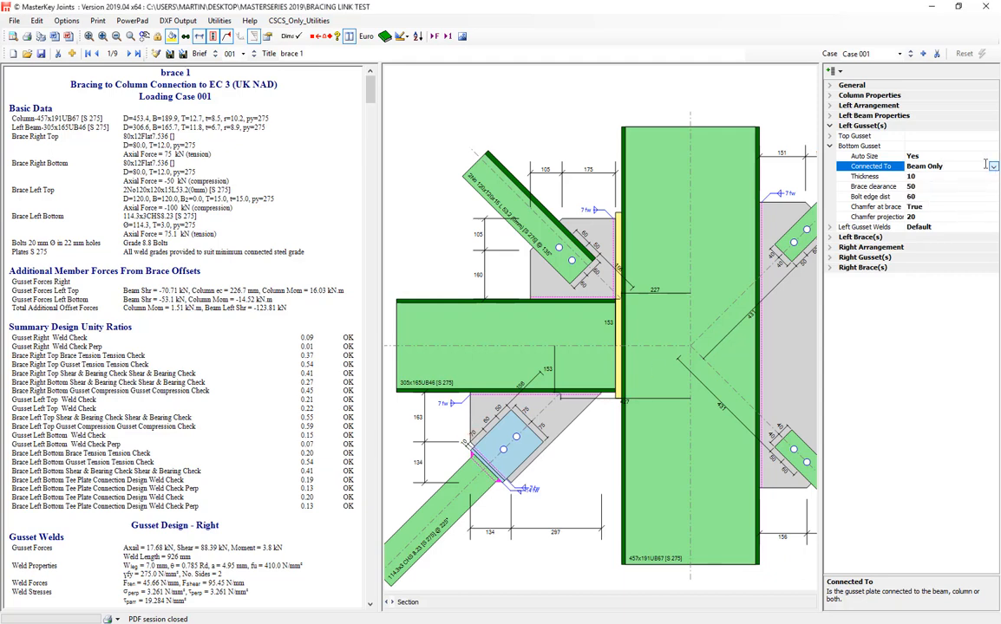
- Switch the bottom left gusset's Auto Size to No, review its manual height and offset, and switch it back to Yes
double_click(869, 156)
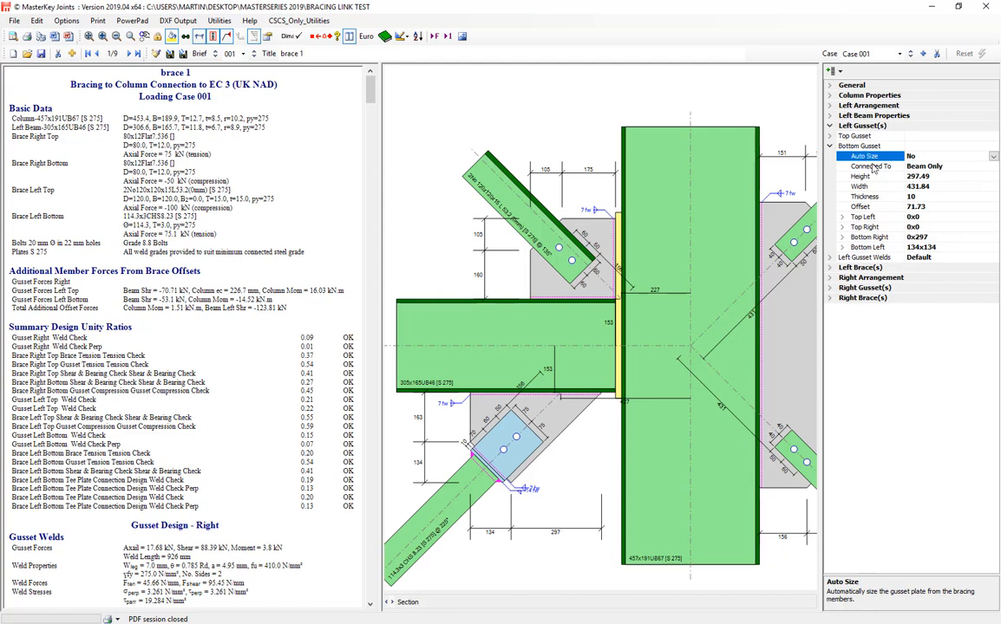
left_click(933, 175)
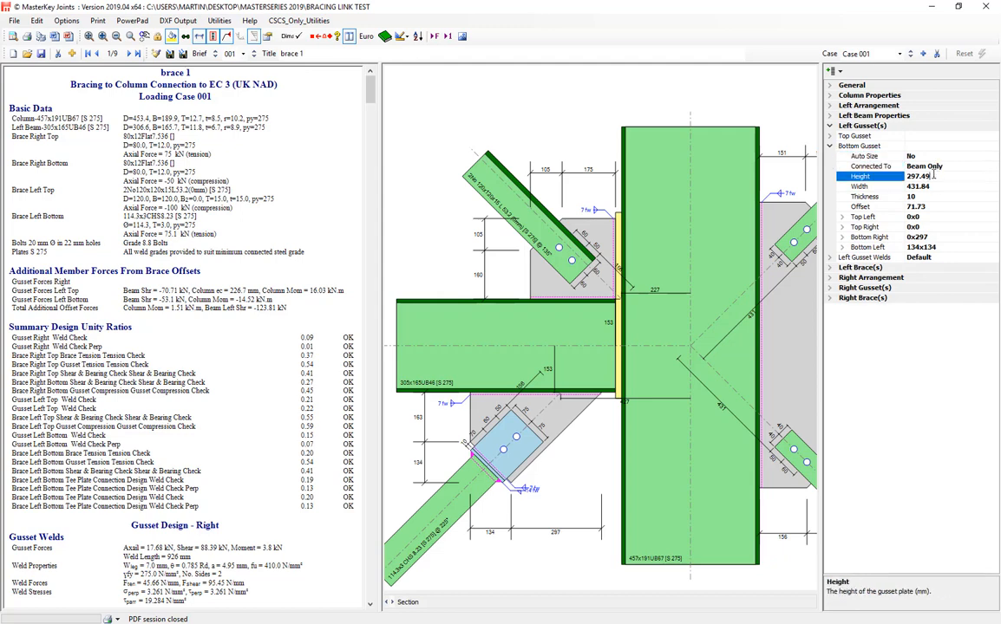
left_click(934, 208)
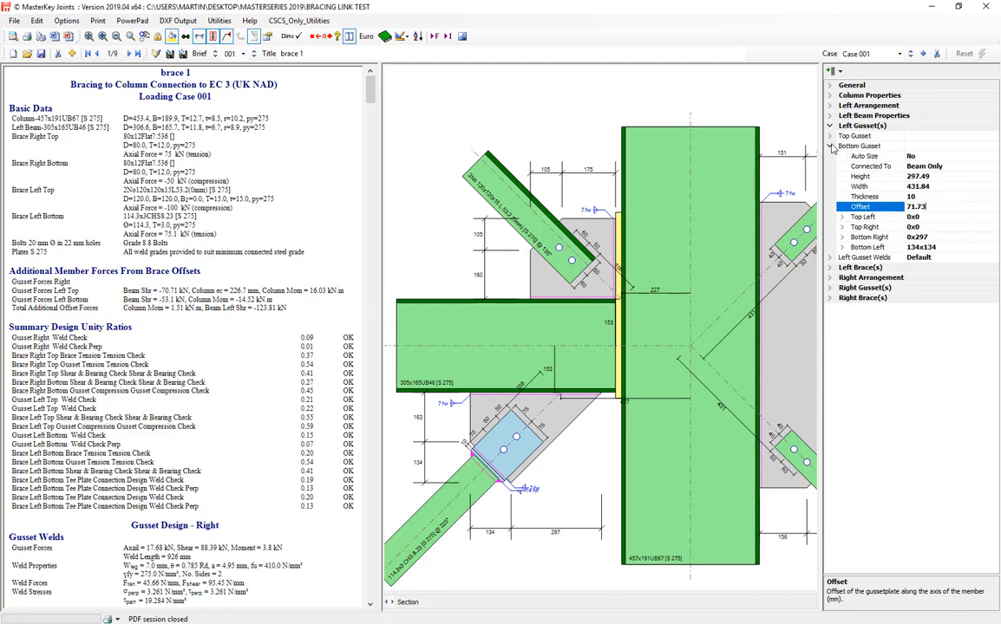
double_click(864, 156)
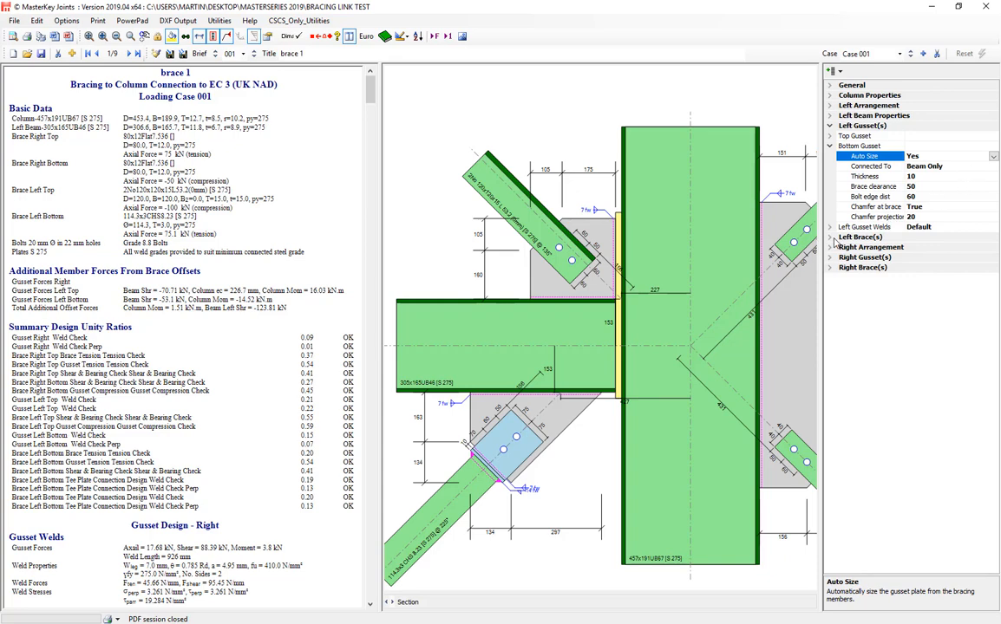
- Connect the bottom left gusset to Beam & Column and select its brace clearance setting
left_click(948, 164)
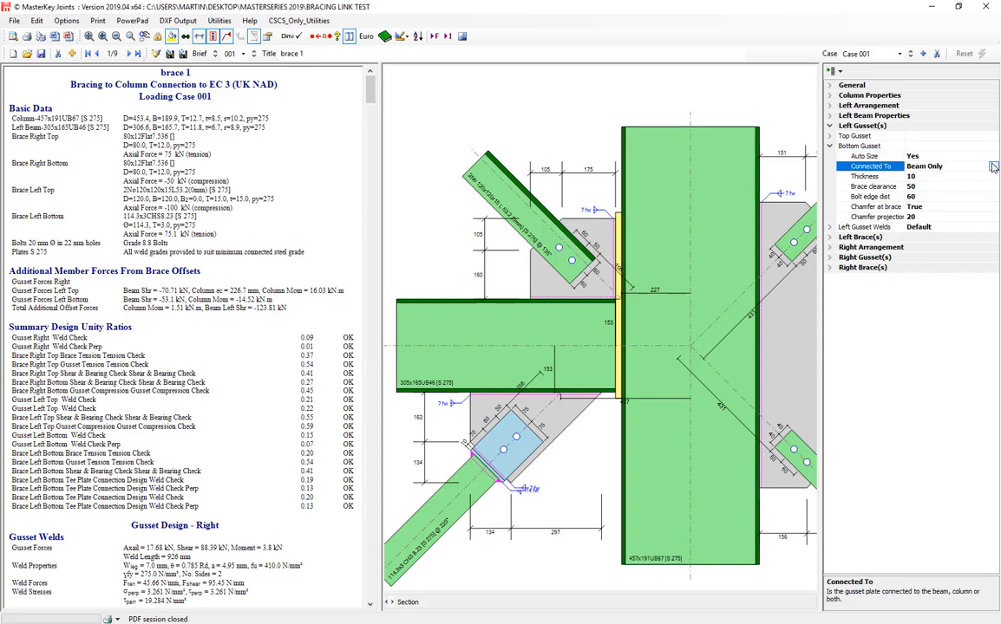
left_click(992, 166)
left_click(926, 177)
left_click(933, 187)
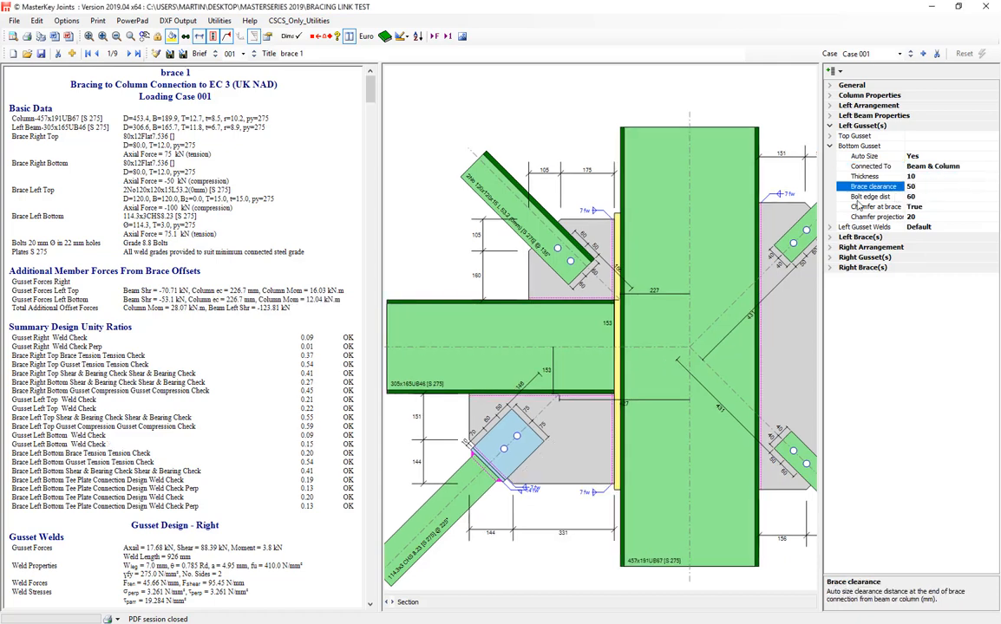
- Set the left bottom brace's horizontal setting-out offset to 0 mm from the flange intersection
left_click(471, 483)
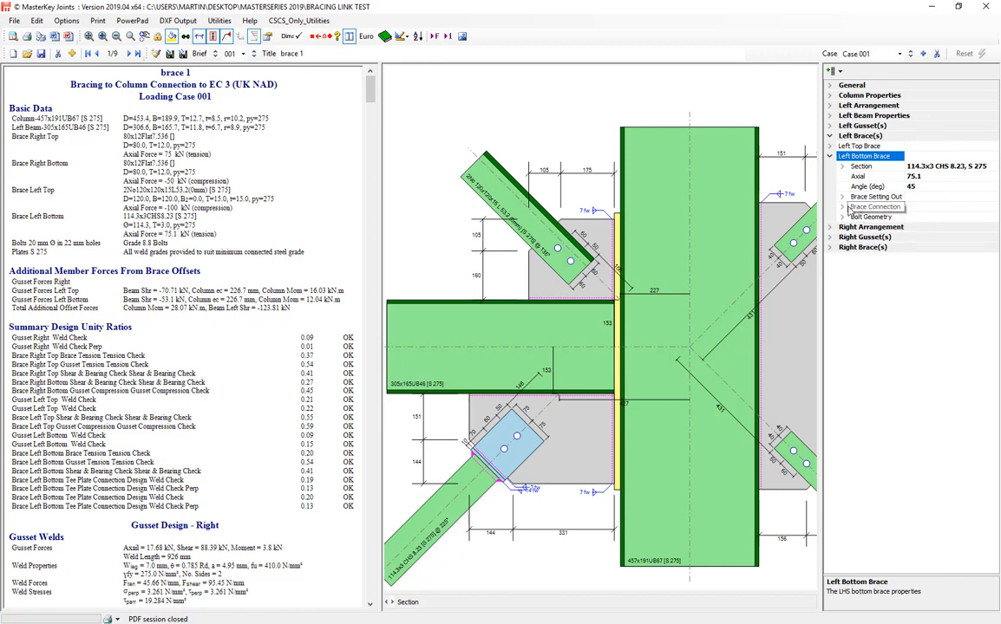
left_click(841, 197)
left_click_drag(925, 218, 908, 217)
type("0")
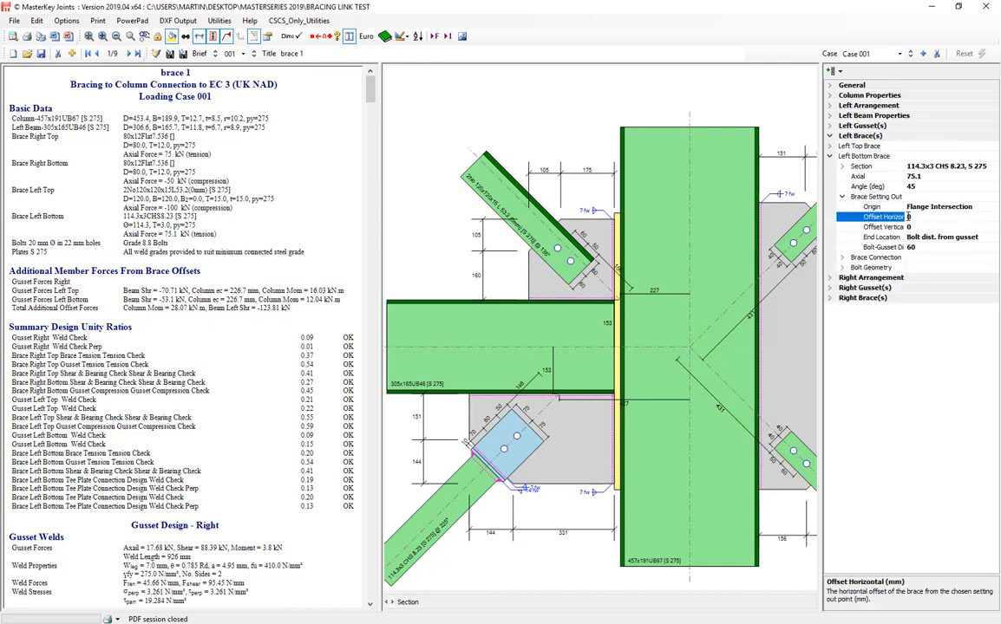
key("Return")
- Set the left bottom brace's vertical setting-out offset to -100 mm, and increase it to -200 mm
left_click(931, 228)
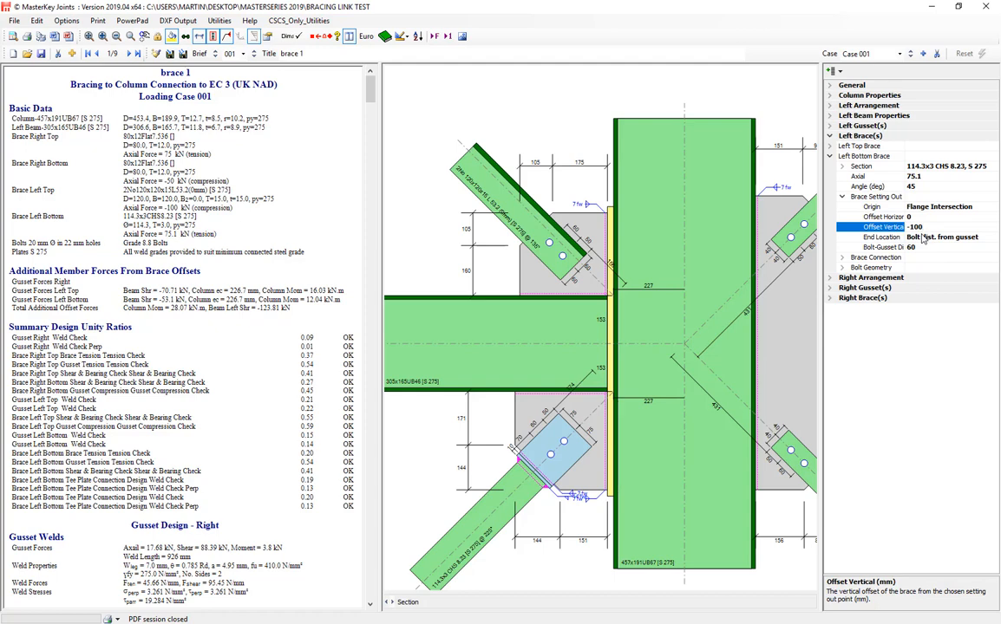
key("Return")
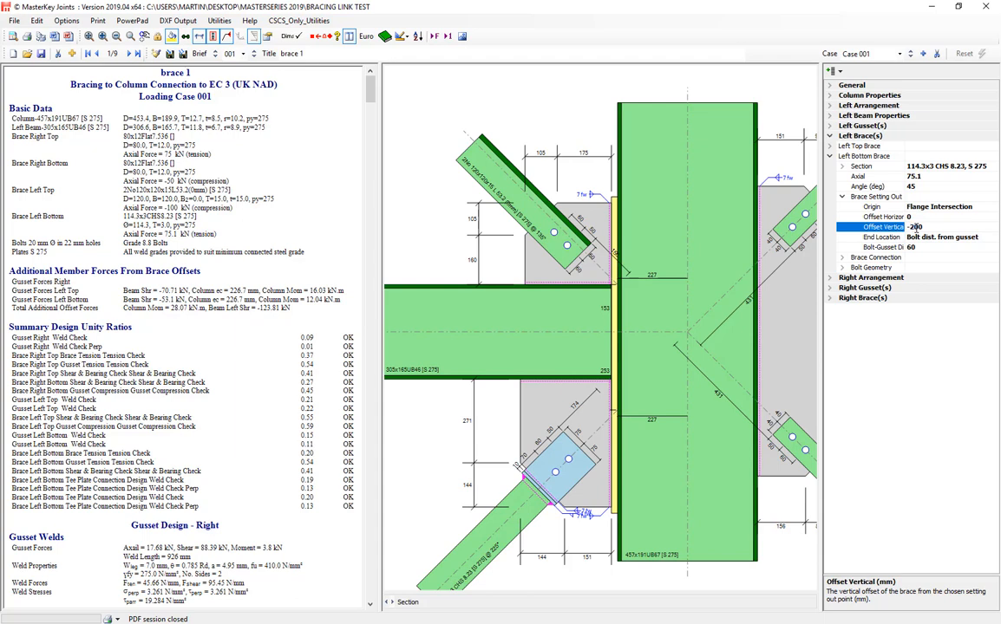
key("Return")
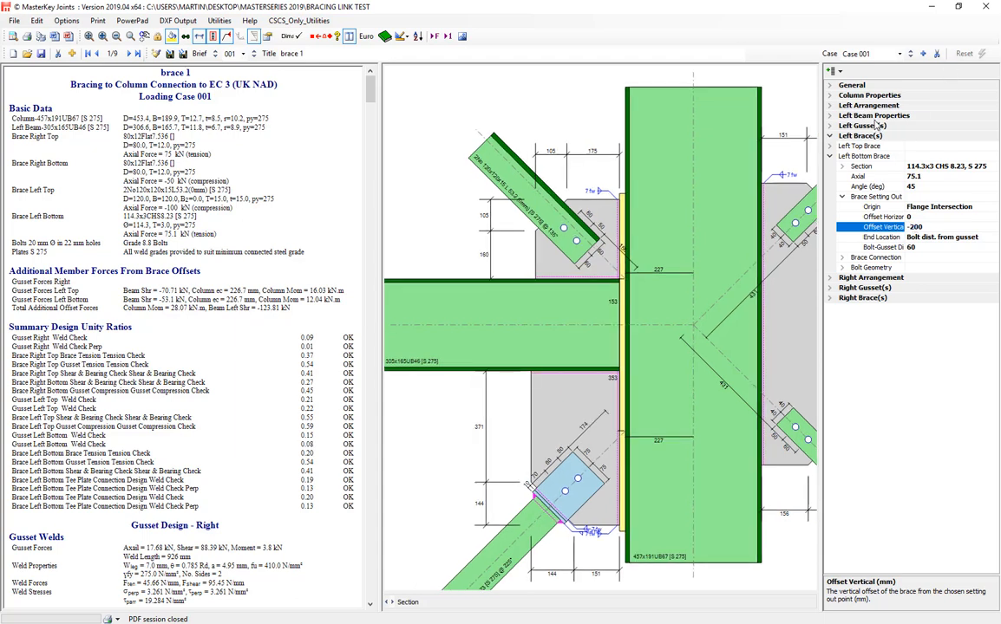
- Change the bottom left gusset's Connected To setting to Column Only
left_click(575, 399)
left_click(981, 158)
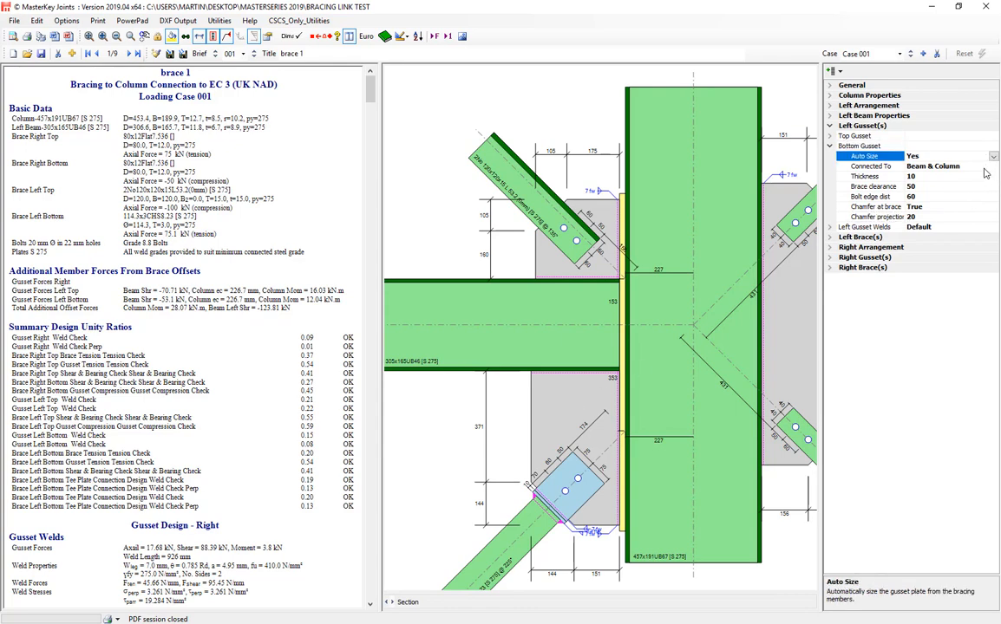
left_click(988, 167)
left_click(934, 188)
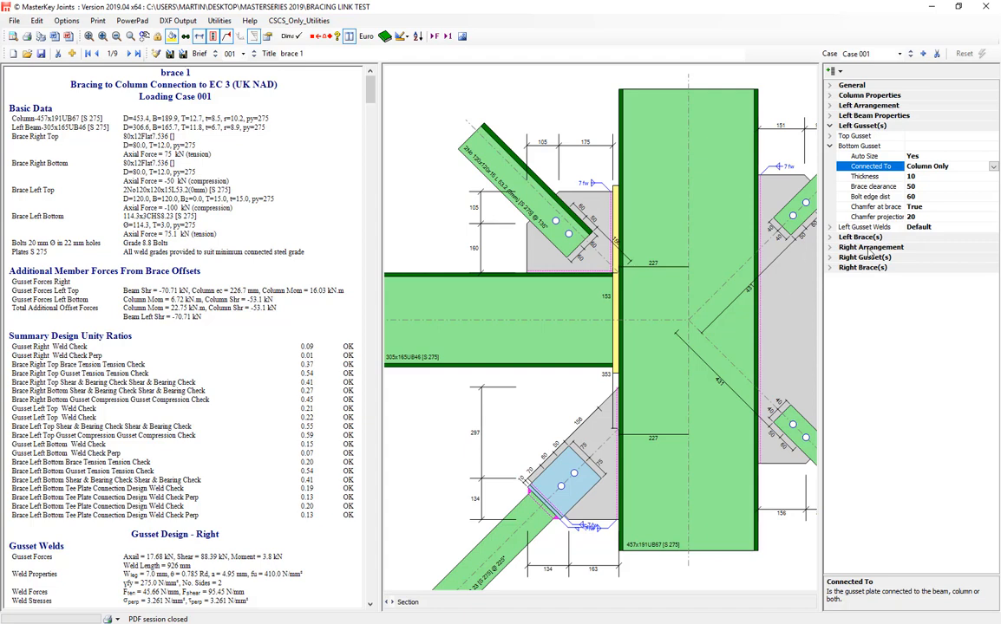
- Review the available options for the column's Right Arrangement, keeping Has Gusset Only
left_click(842, 137)
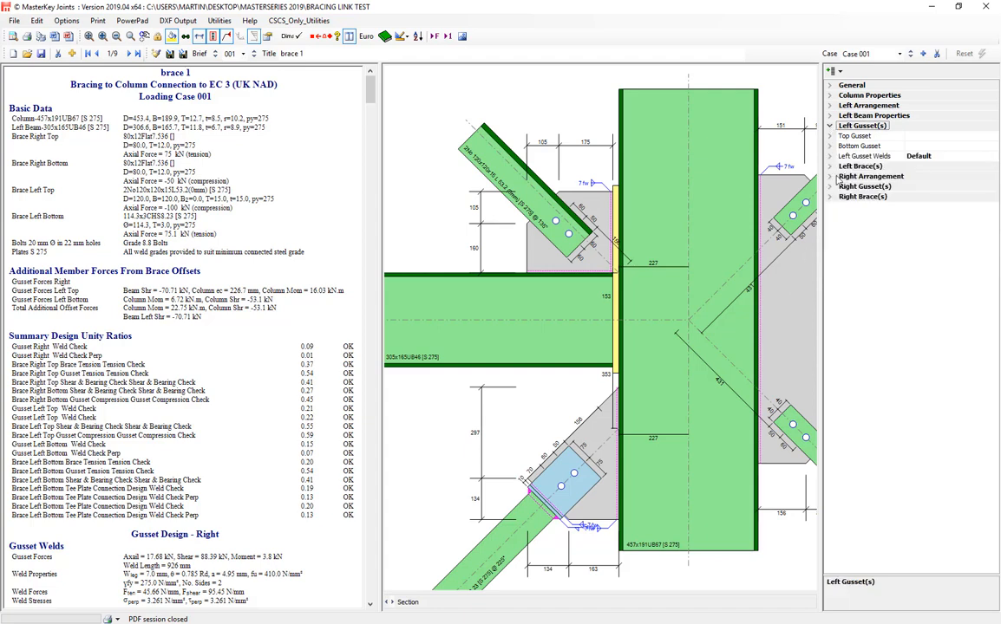
left_click(835, 179)
left_click(947, 156)
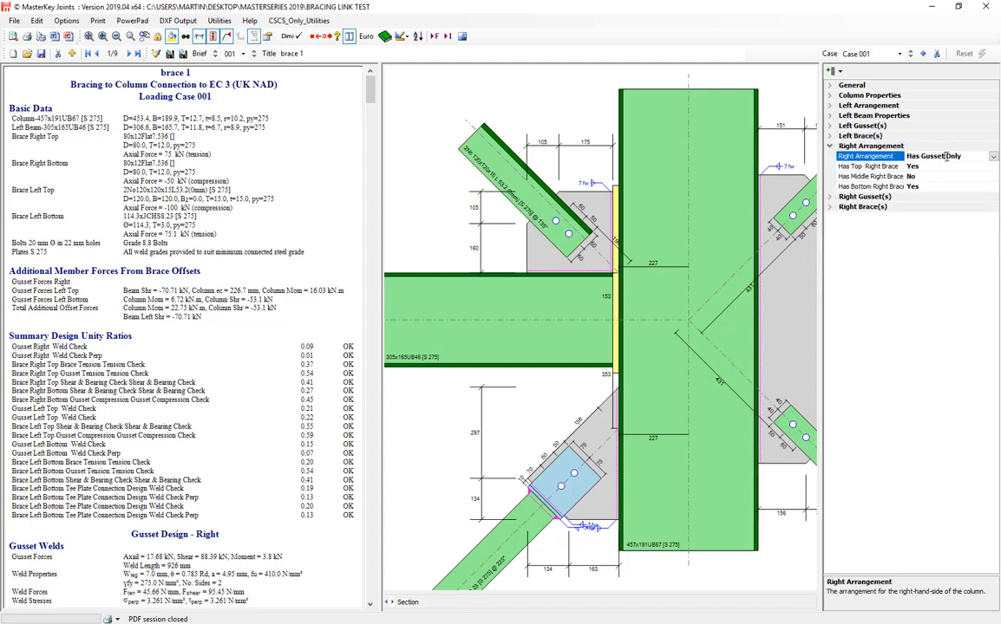
left_click(994, 157)
left_click(937, 174)
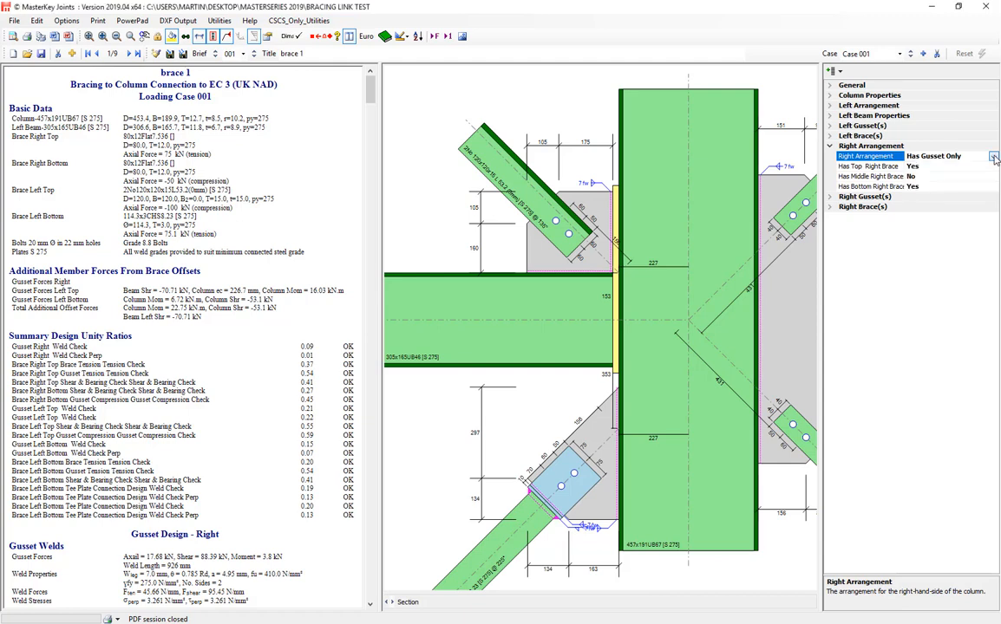
left_click(932, 167)
- Add a middle right brace to the right gusset arrangement, and set Has Middle Right Brace back to No
middle_click_drag(755, 354, 632, 348)
scroll(632, 348, "down", 1)
scroll(633, 349, "down", 1)
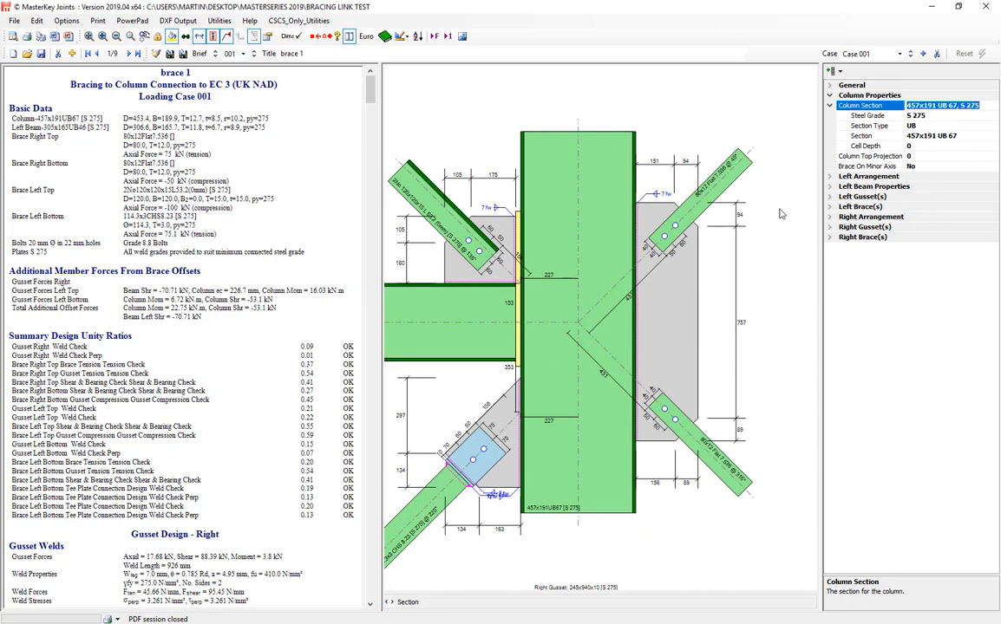
left_click(830, 218)
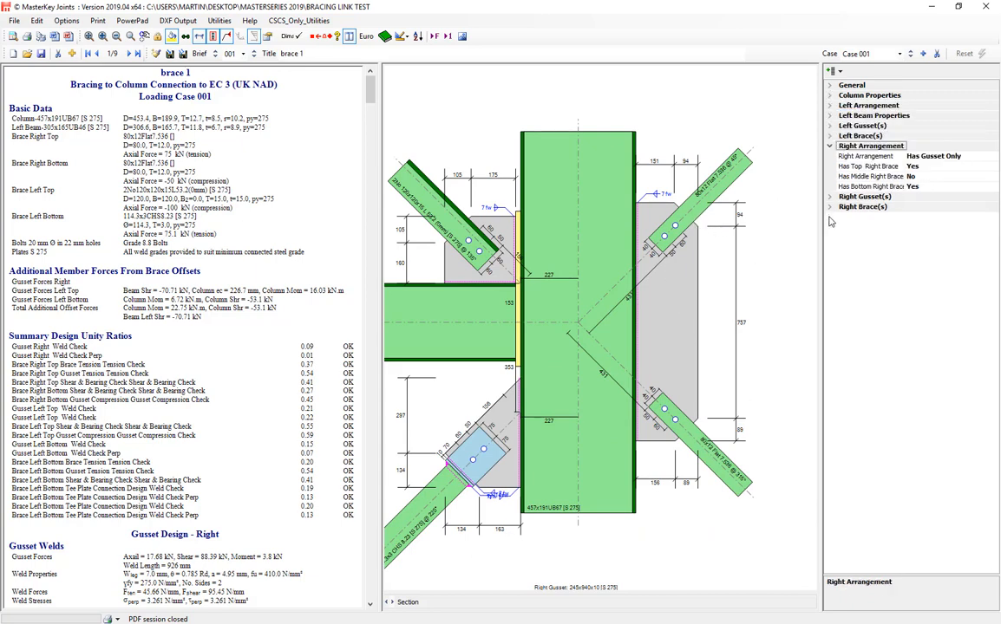
left_click(924, 165)
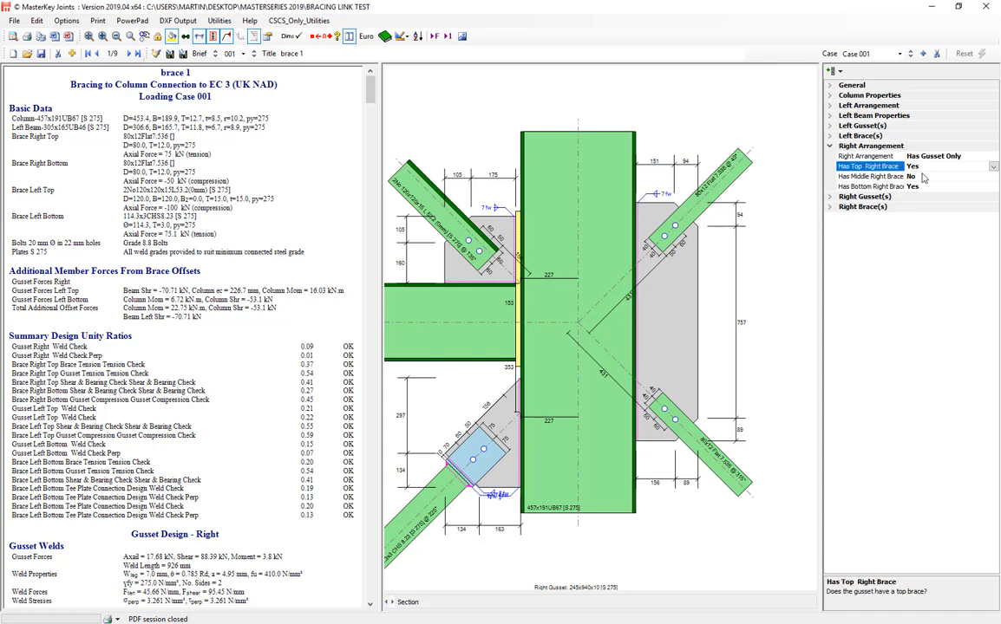
left_click(923, 185)
left_click(924, 178)
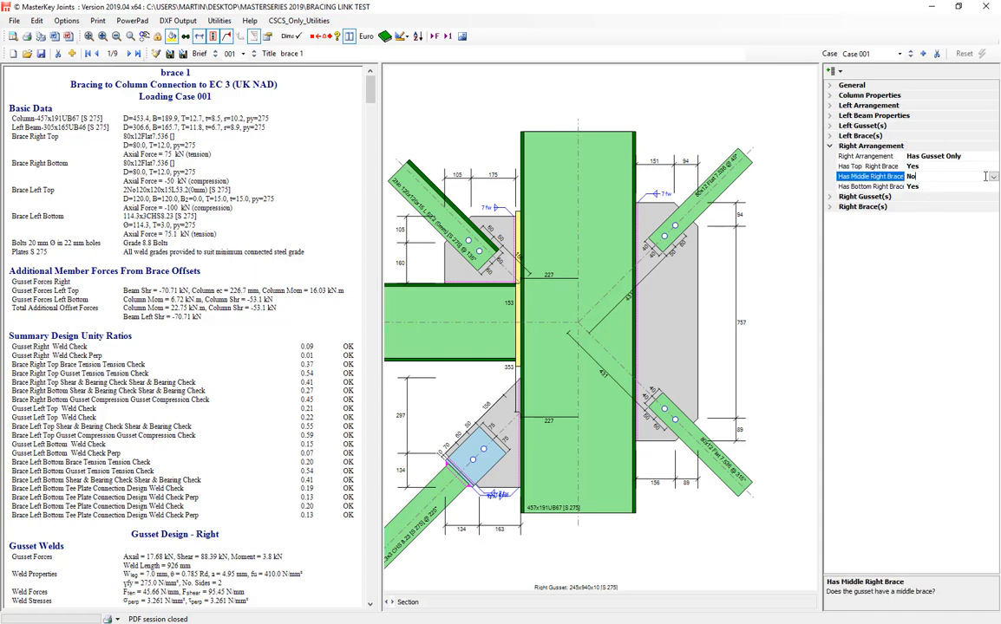
left_click(994, 177)
left_click(941, 189)
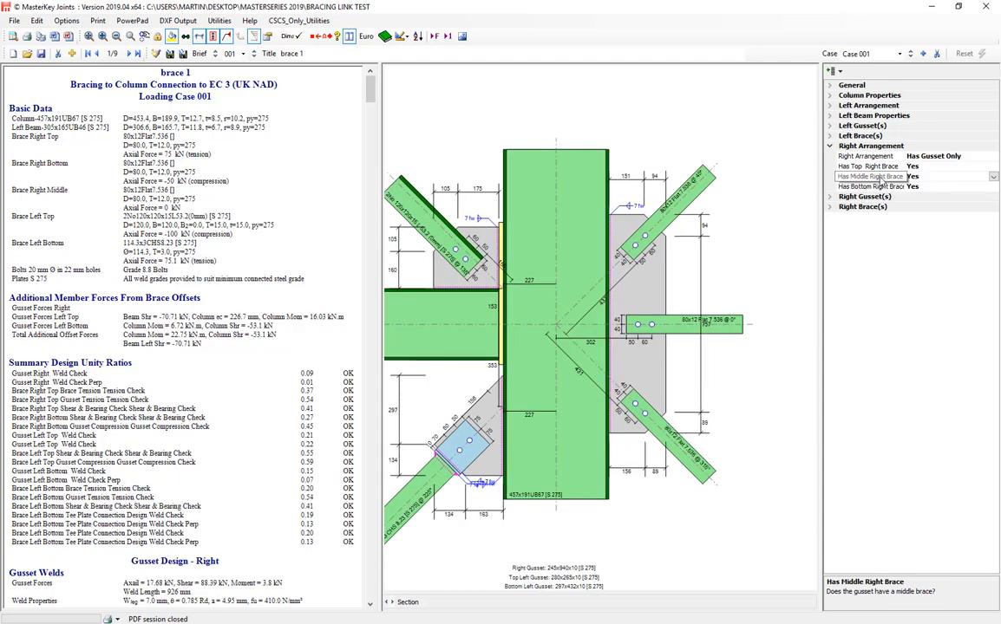
left_click(942, 177)
left_click(933, 198)
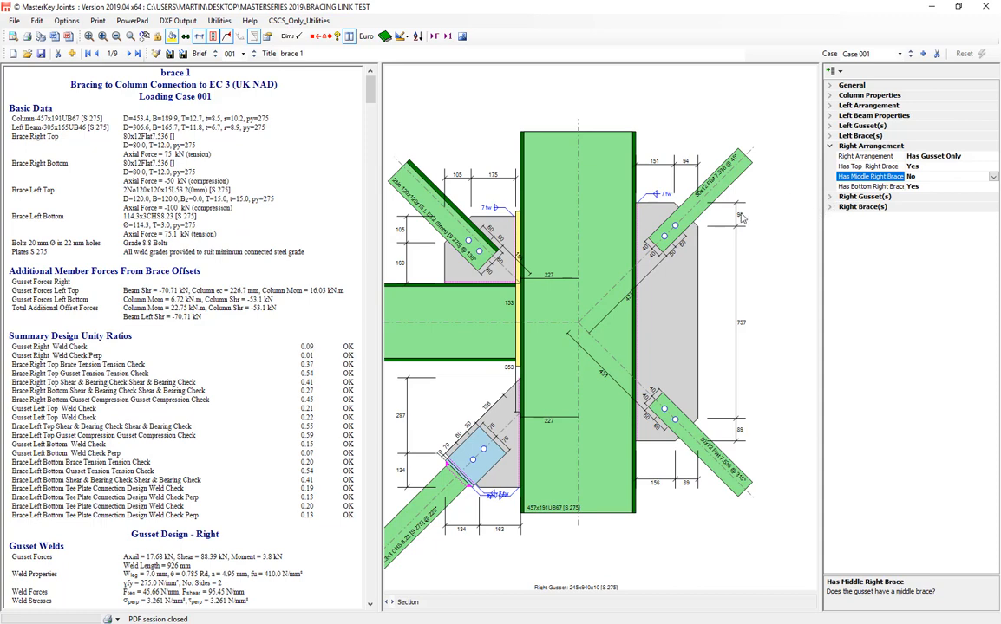
- Examine the right gusset's sizing properties and the right top and bottom brace settings
left_click(829, 197)
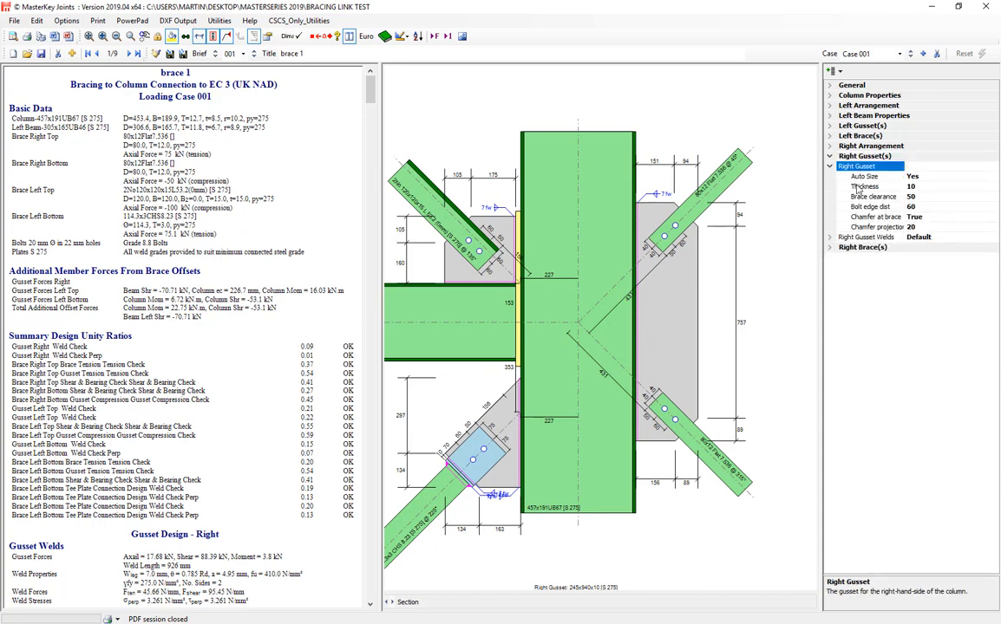
left_click(856, 248)
left_click(836, 177)
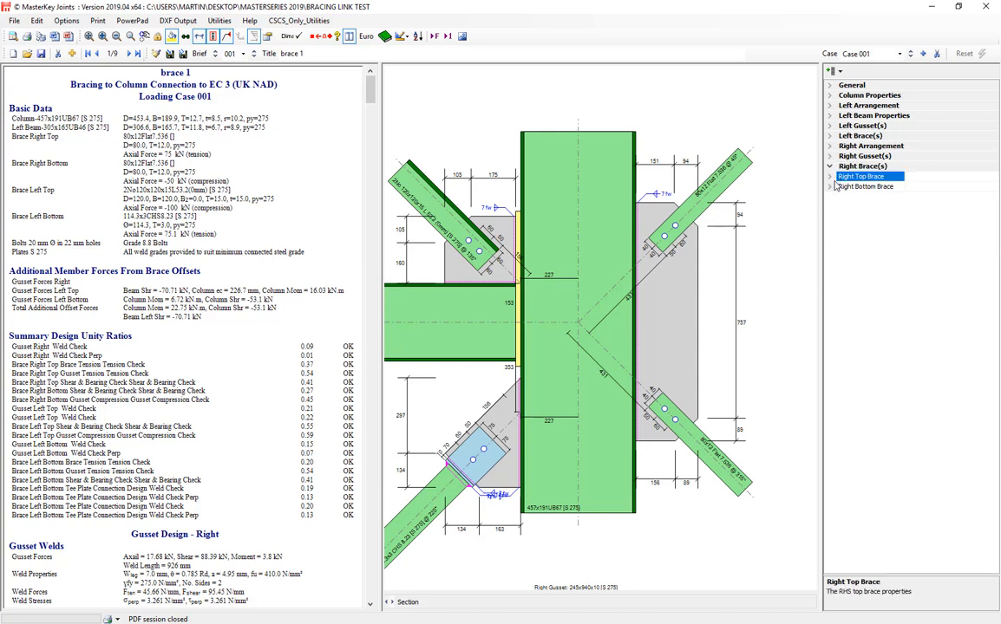
left_click(831, 187)
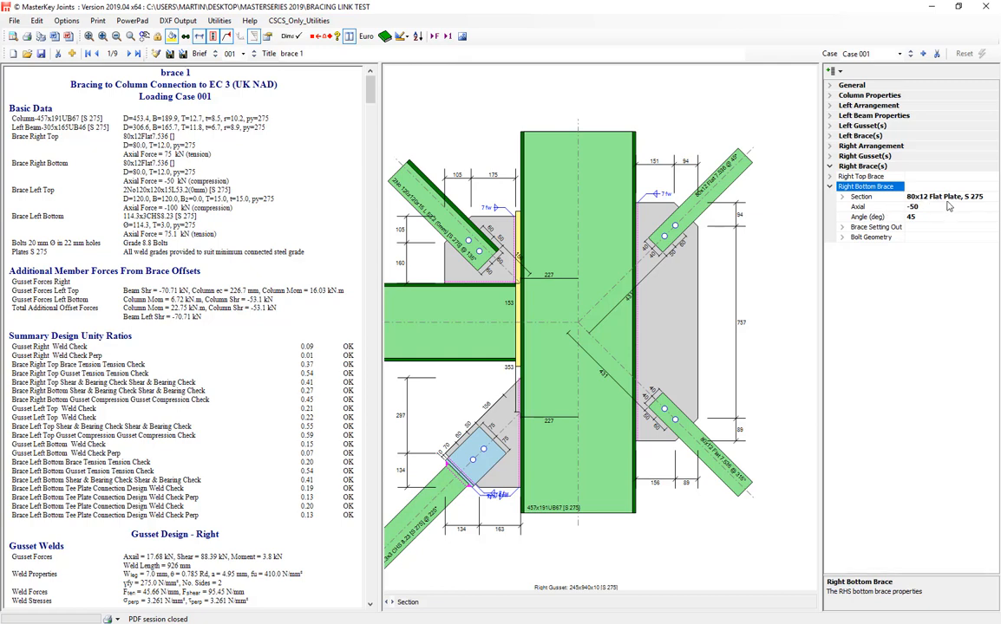
left_click(658, 371)
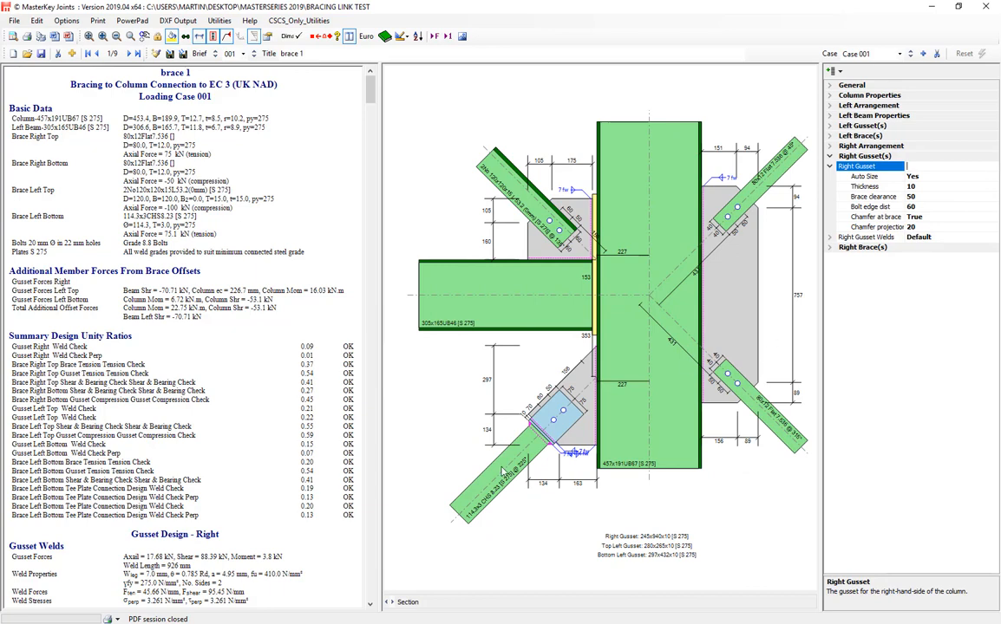
- Change the left bottom brace connection's End Type to L Plate
left_click(505, 478)
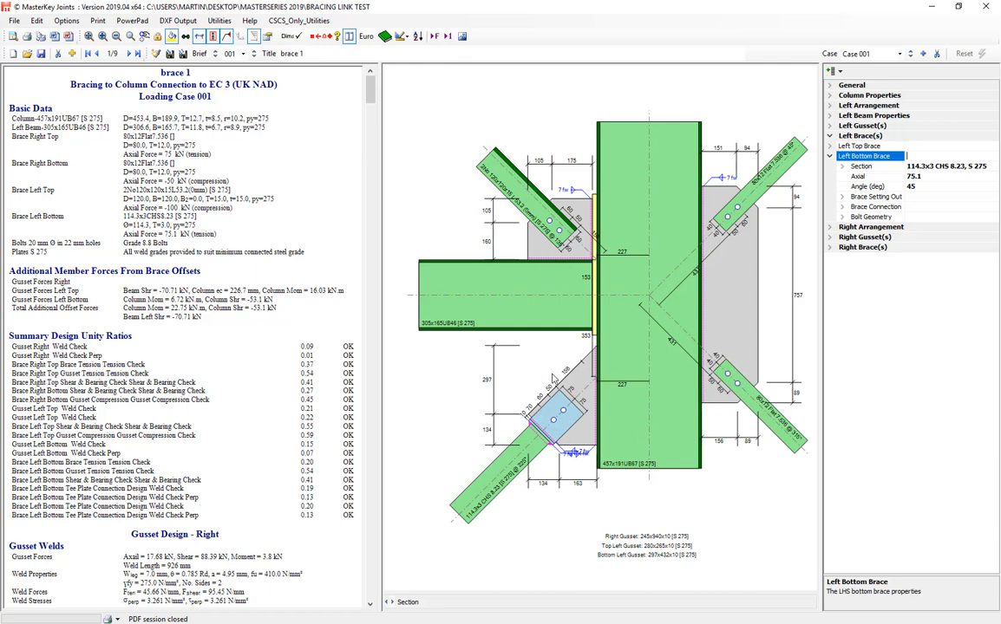
left_click(560, 425)
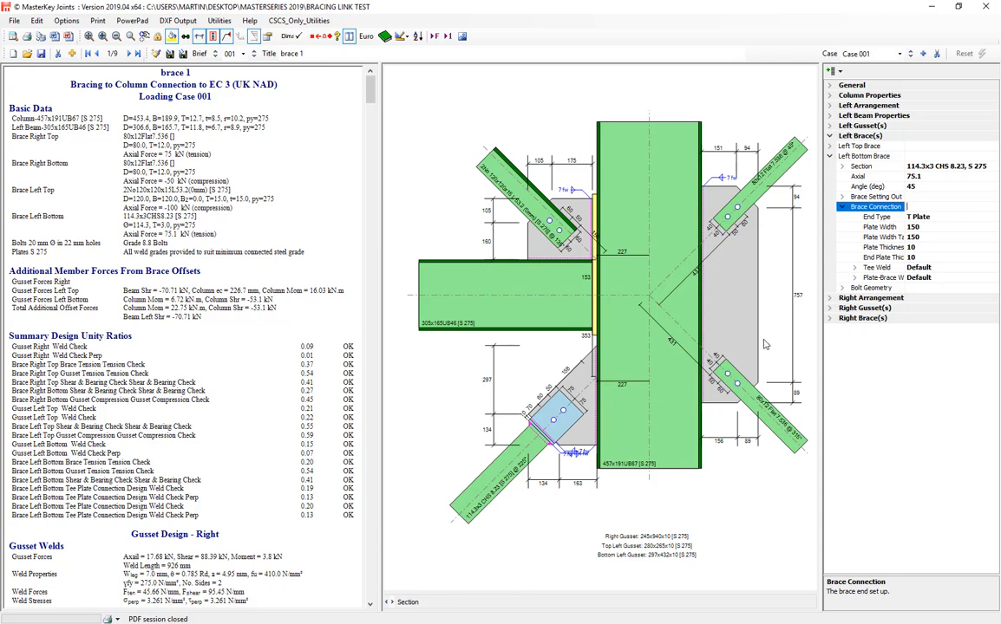
left_click(945, 216)
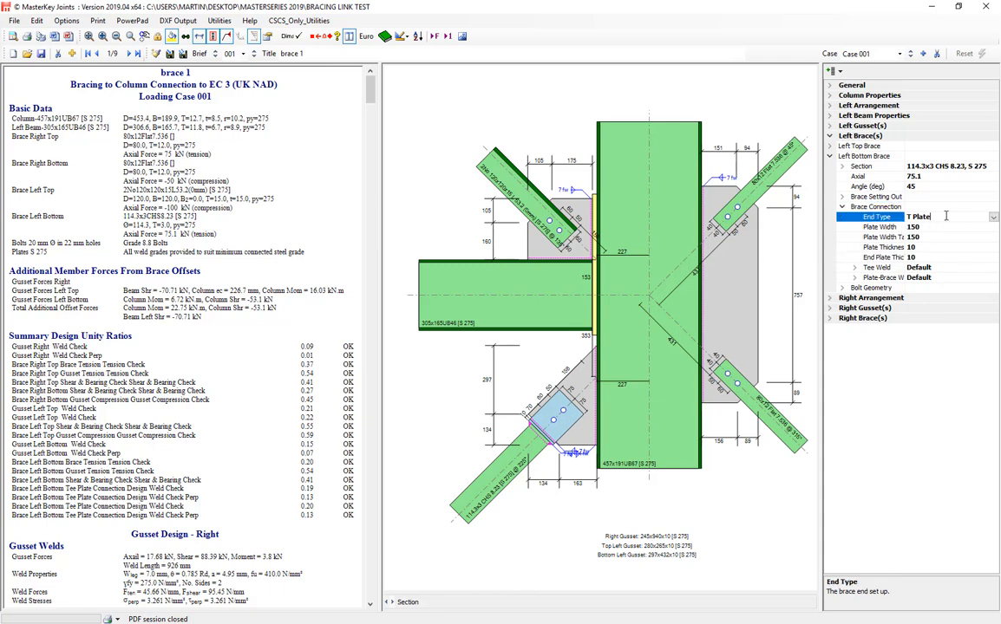
left_click(994, 218)
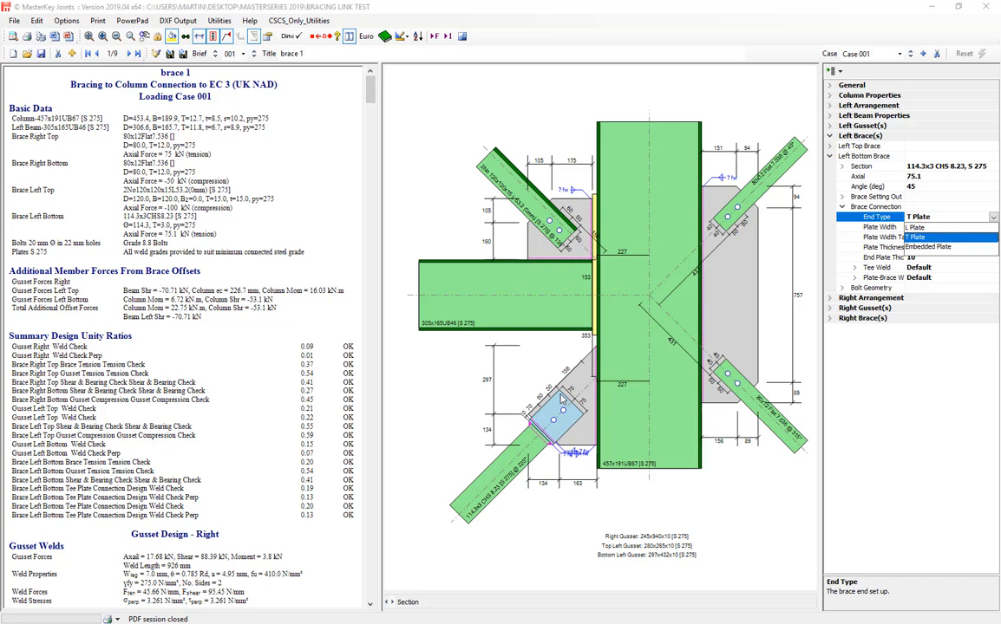
scroll(559, 404, "up", 2)
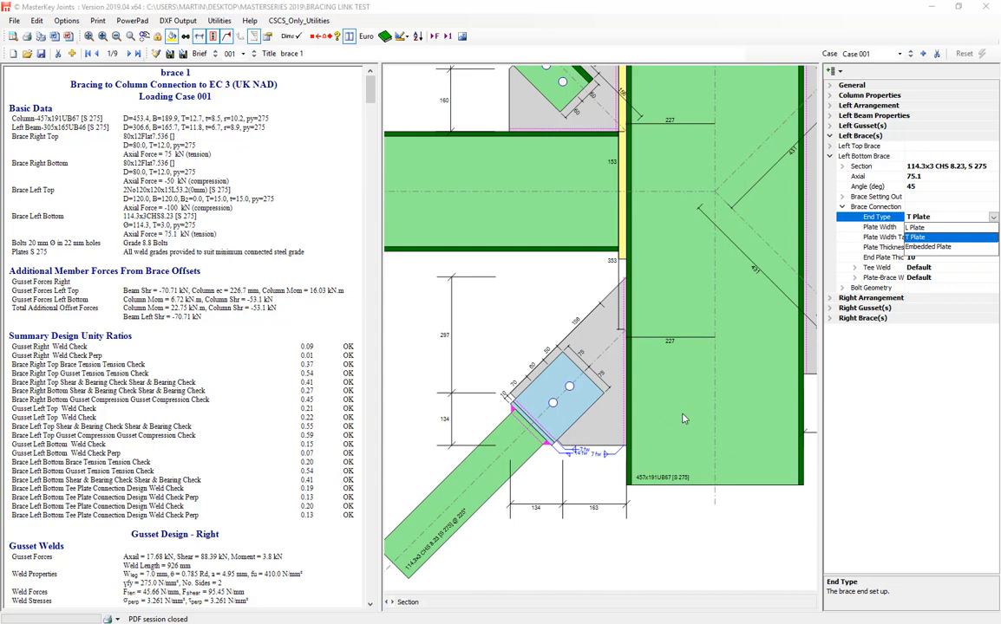
left_click(917, 227)
- Examine the L plate's gusset leg and brace leg lengths and the left bottom brace's axial force
left_click(924, 237)
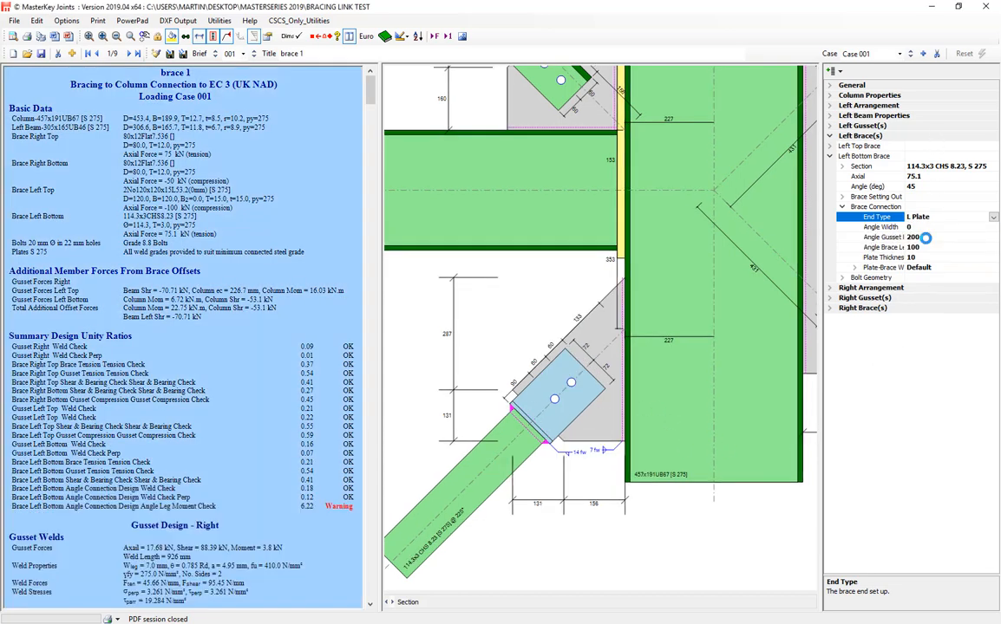
left_click(929, 247)
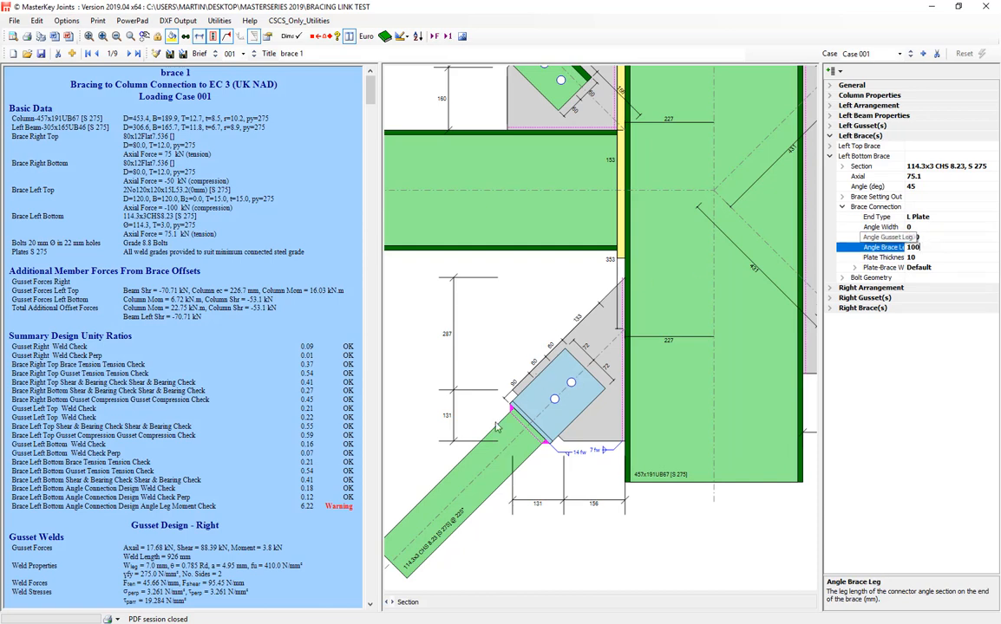
left_click(928, 237)
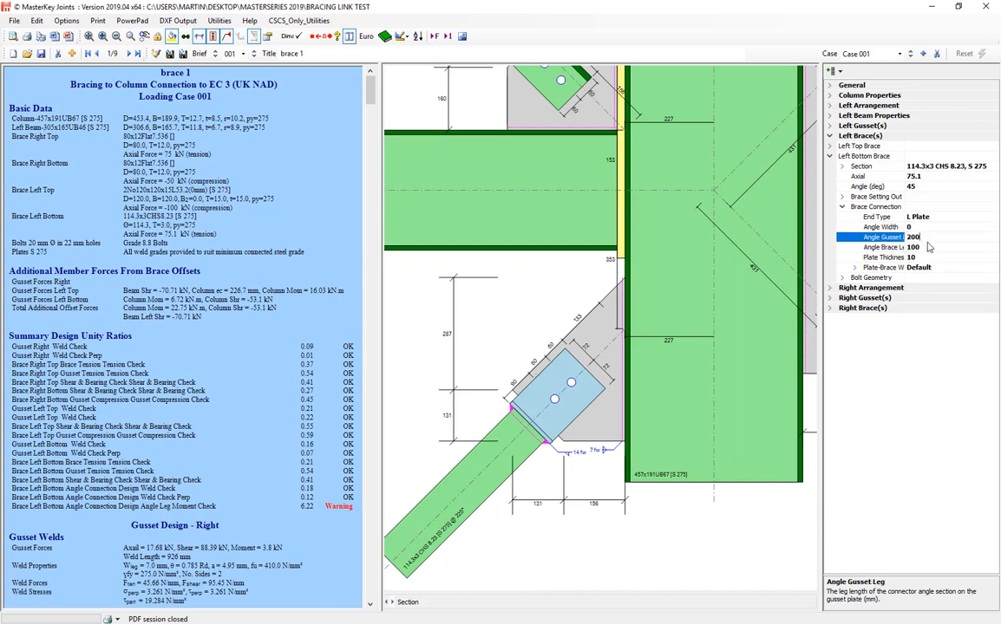
left_click(927, 247)
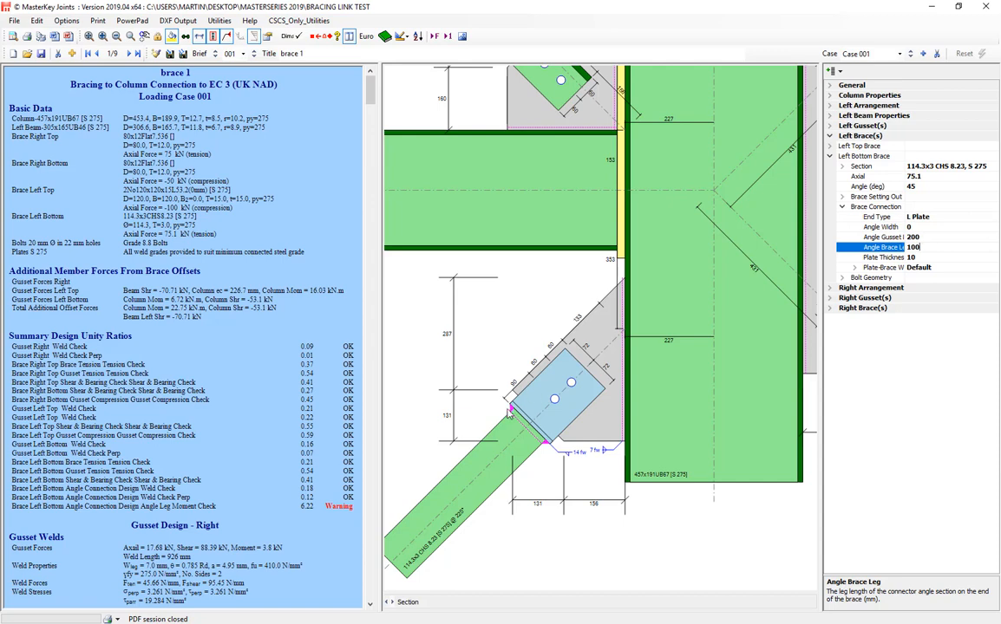
left_click(929, 176)
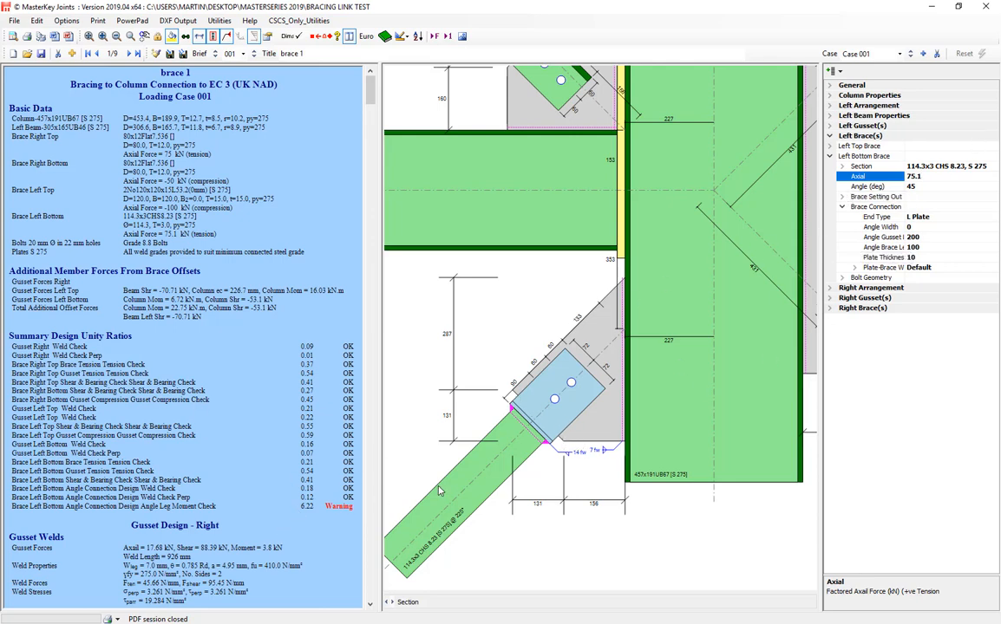
- Review the left bottom brace's Angle Connection Design and end plate weld checks in the calculation report
scroll(277, 514, "down", 10)
scroll(266, 514, "down", 11)
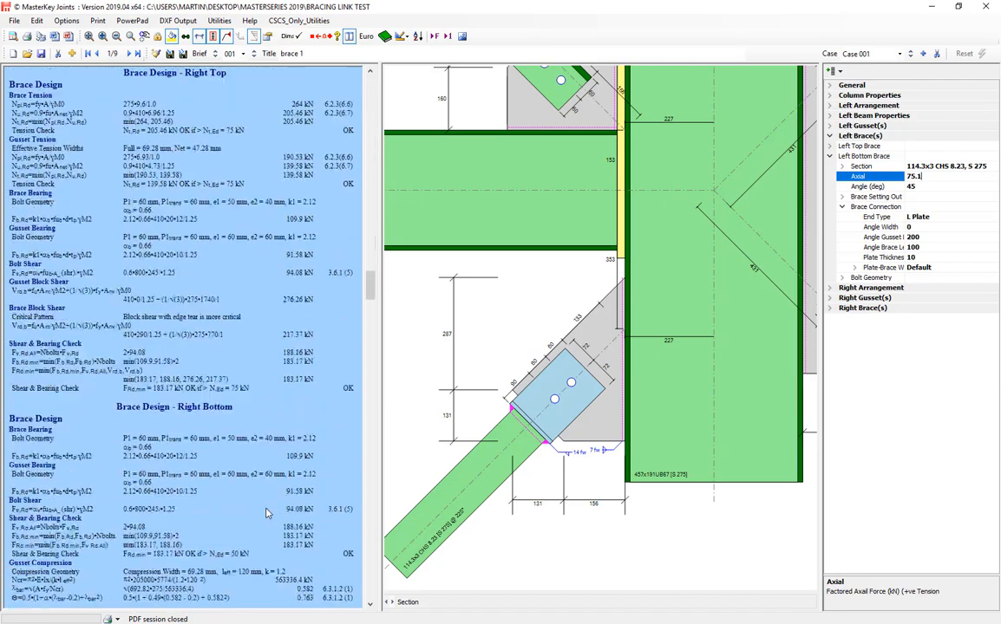
scroll(266, 513, "down", 20)
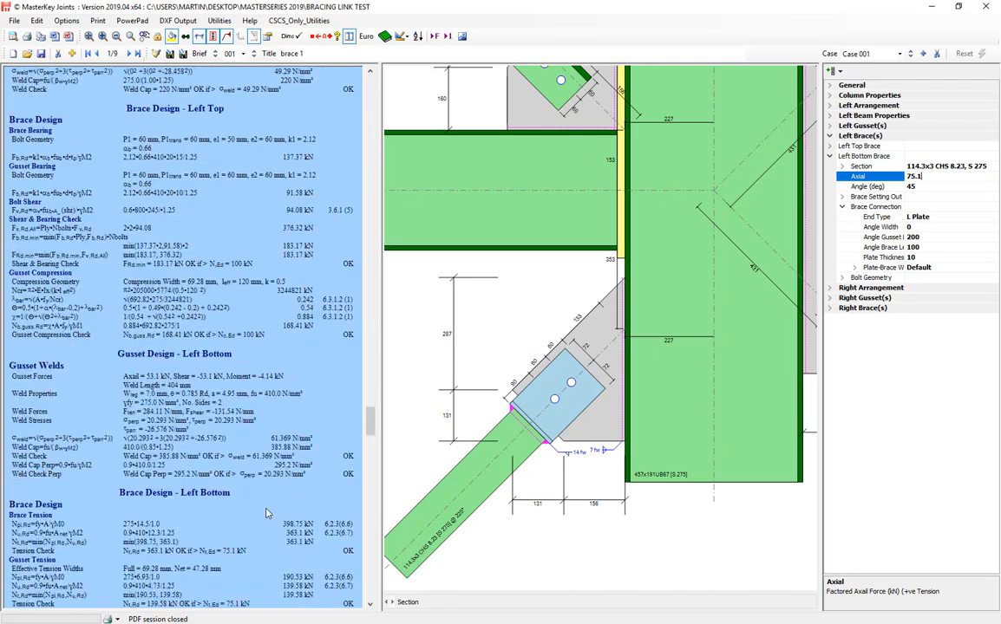
scroll(267, 513, "down", 6)
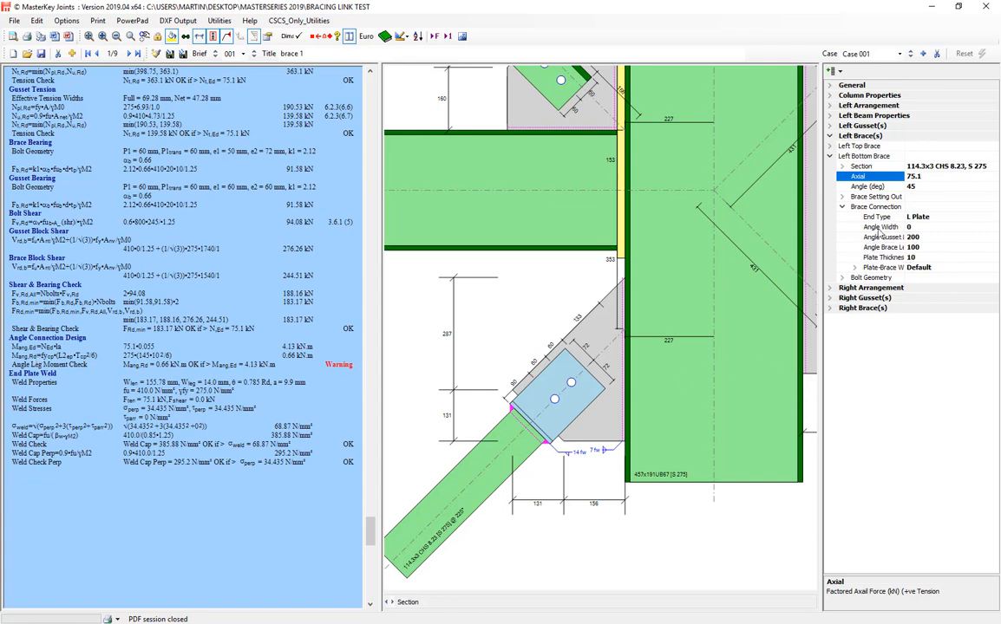
- Change the left bottom brace connection's End Type to Embedded Plate
left_click(994, 217)
left_click(994, 217)
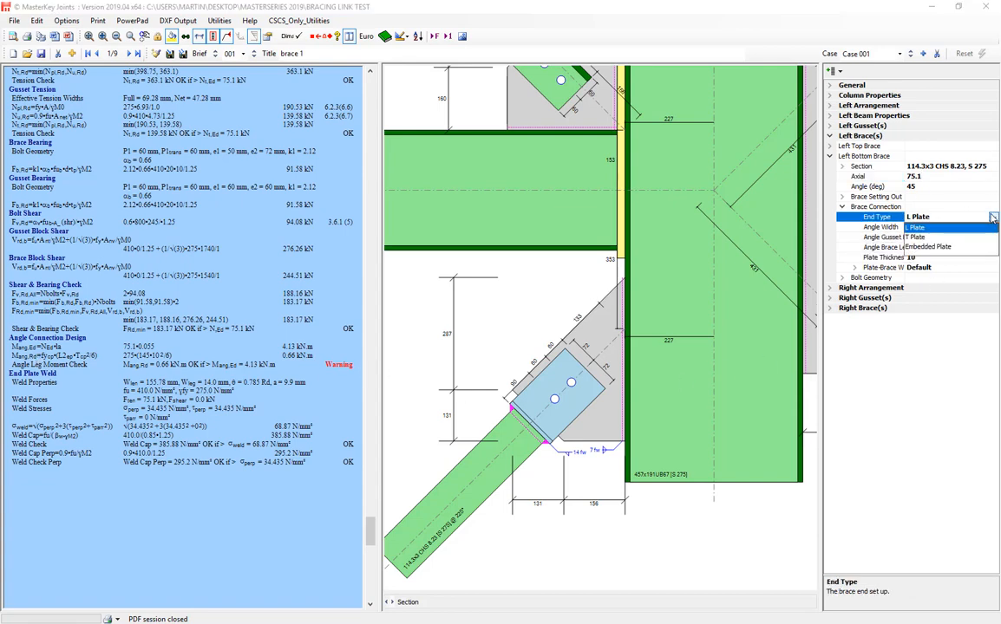
left_click(920, 247)
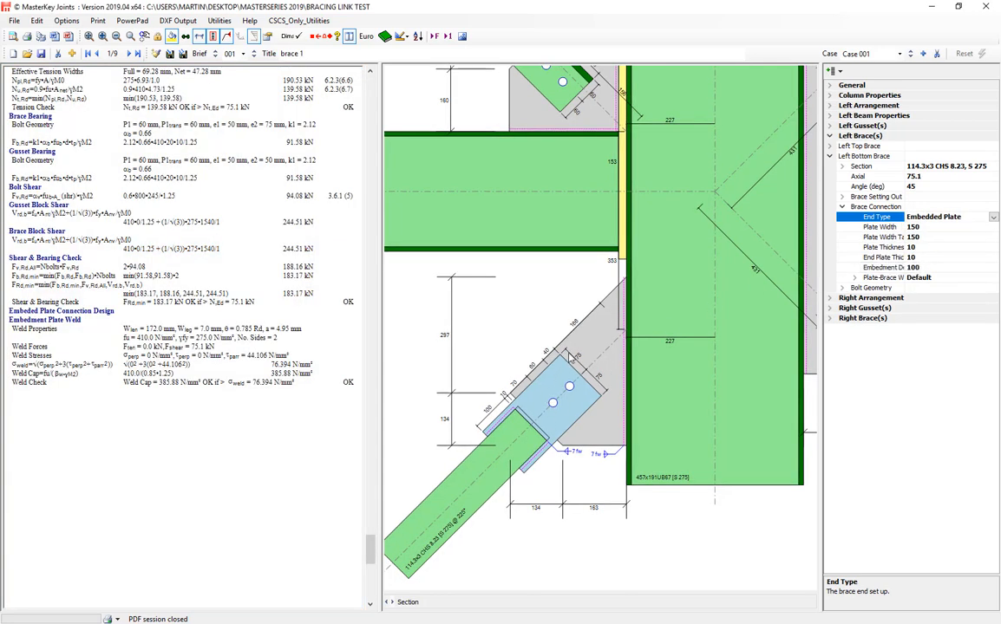
- Examine the left bottom brace's Embedment Depth and Plate-Brace Weld settings and the joint drawing
left_click(927, 267)
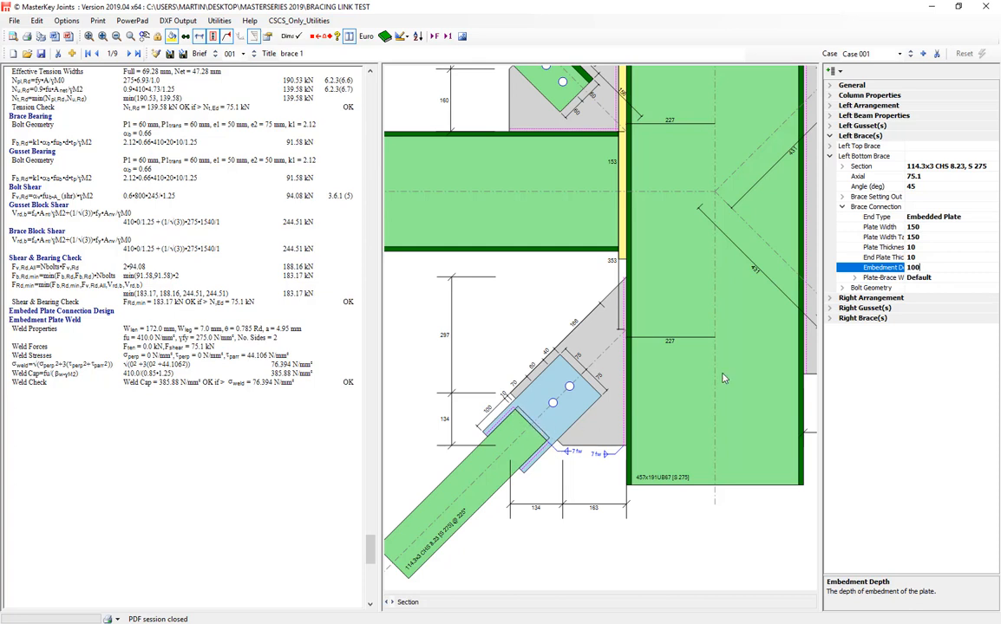
left_click(854, 279)
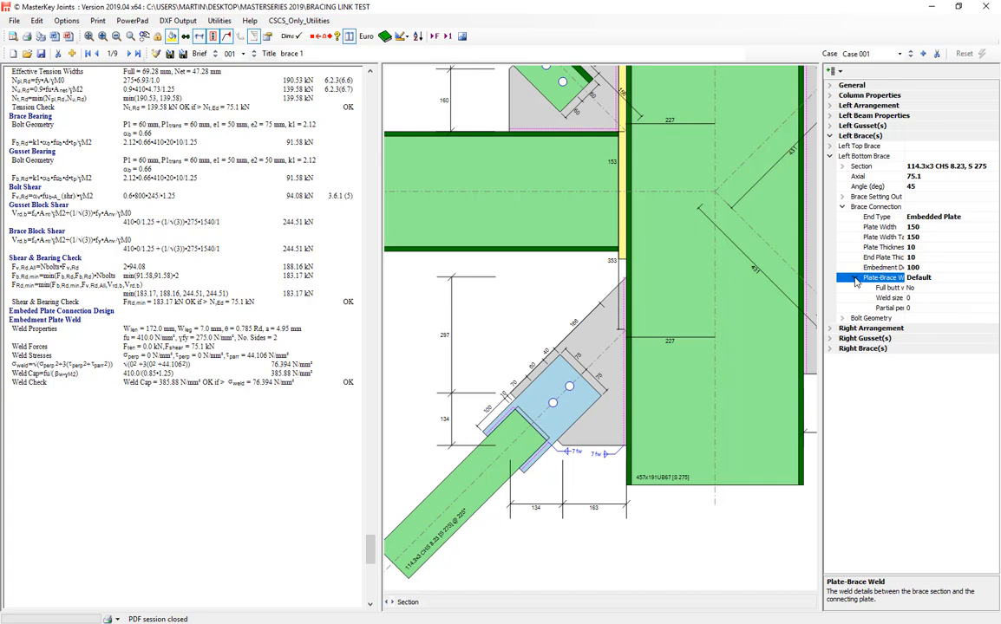
left_click(855, 279)
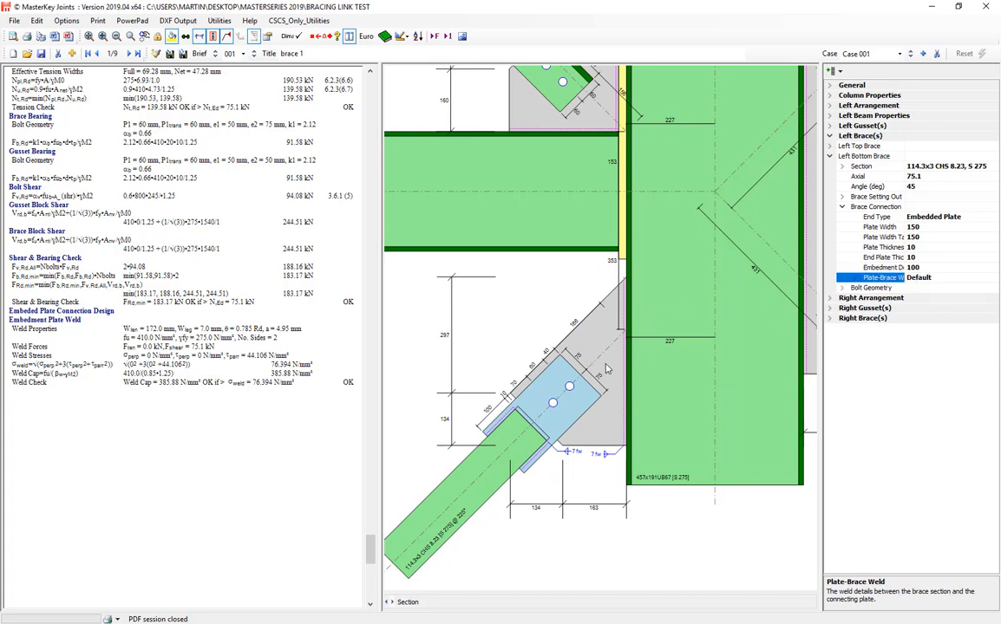
scroll(607, 362, "down", 2)
left_click_drag(696, 369, 547, 358)
scroll(547, 358, "down", 1)
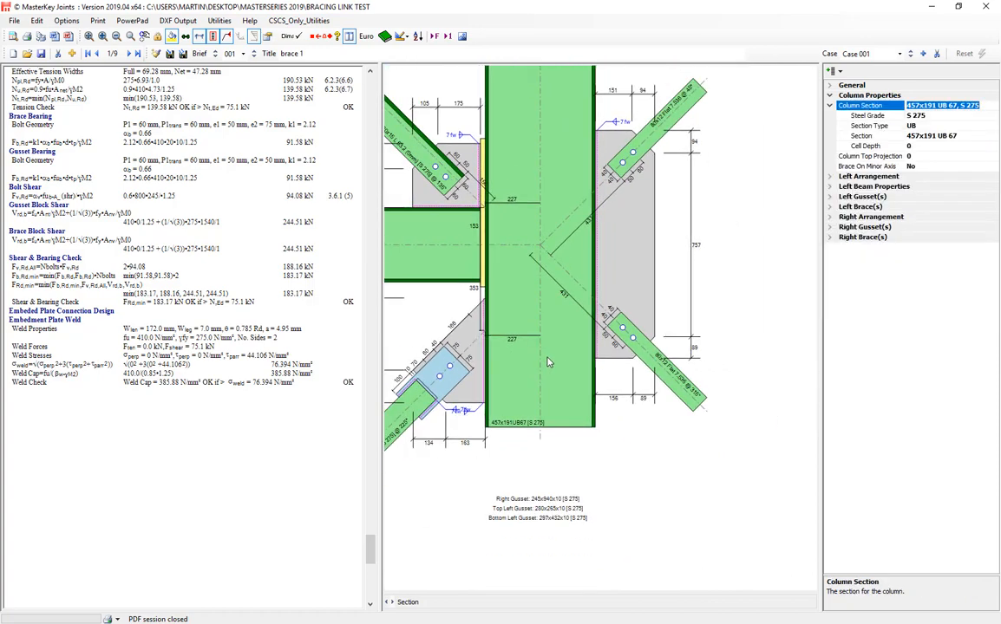
- Review the summary design unity ratios and the right gusset and brace checks in the calculation report
left_click_drag(371, 549, 366, 121)
scroll(237, 237, "down", 4)
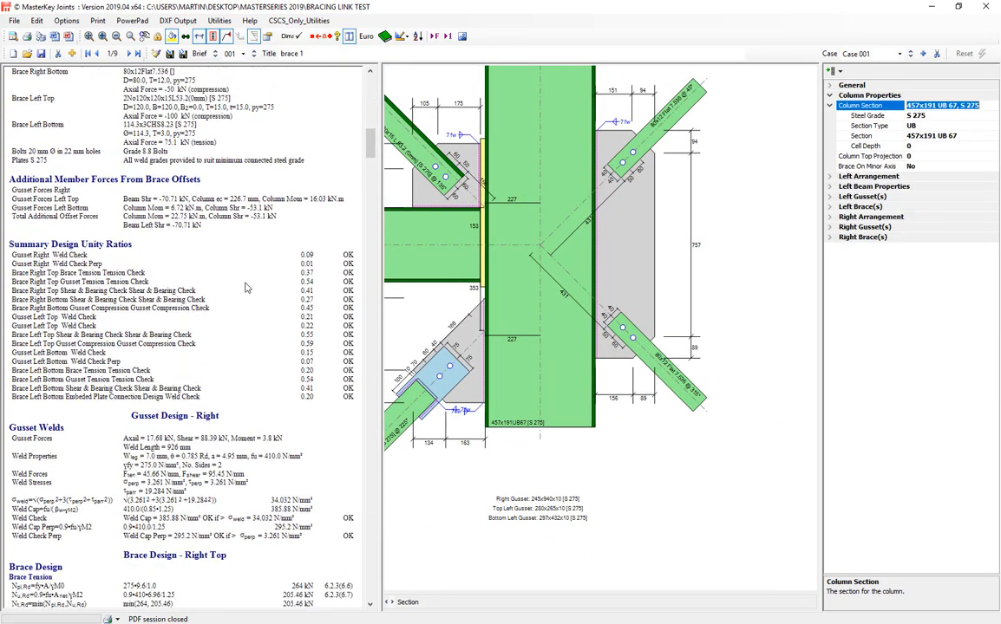
scroll(247, 288, "down", 2)
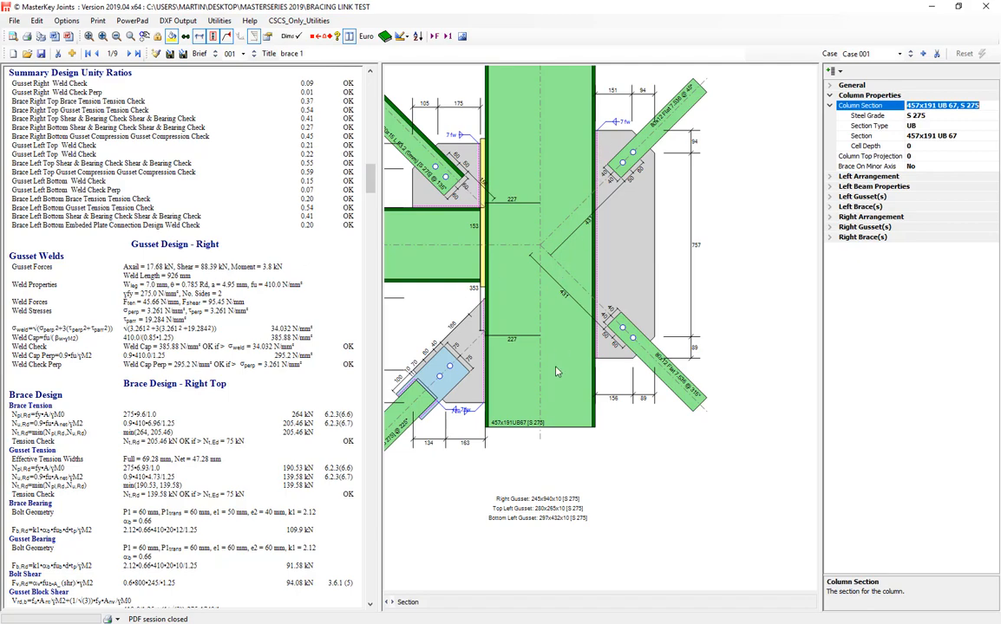
scroll(215, 423, "down", 5)
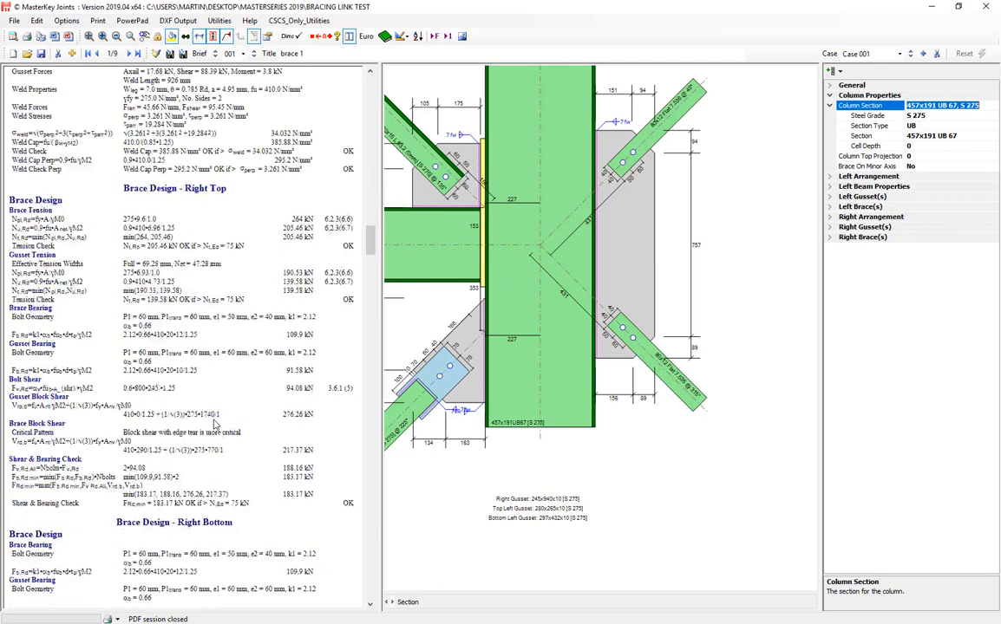
scroll(215, 424, "down", 15)
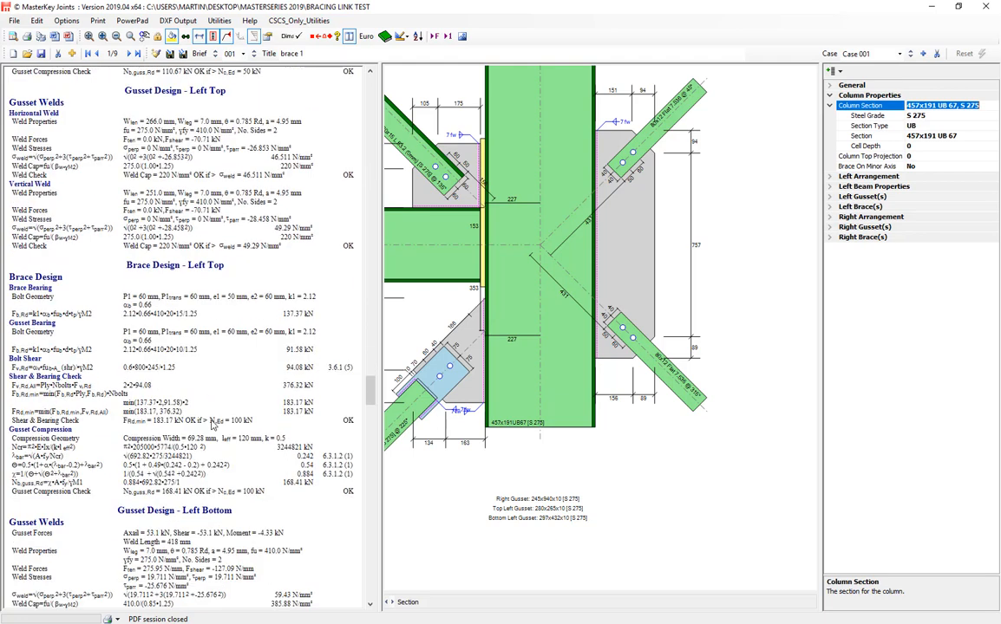
scroll(213, 423, "up", 2)
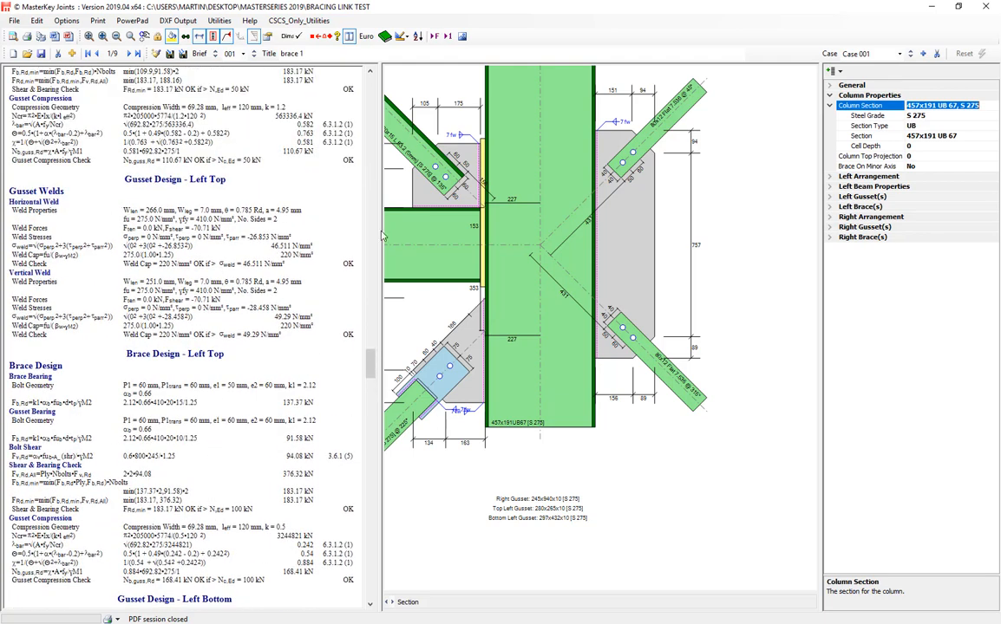
middle_click_drag(573, 247, 698, 311)
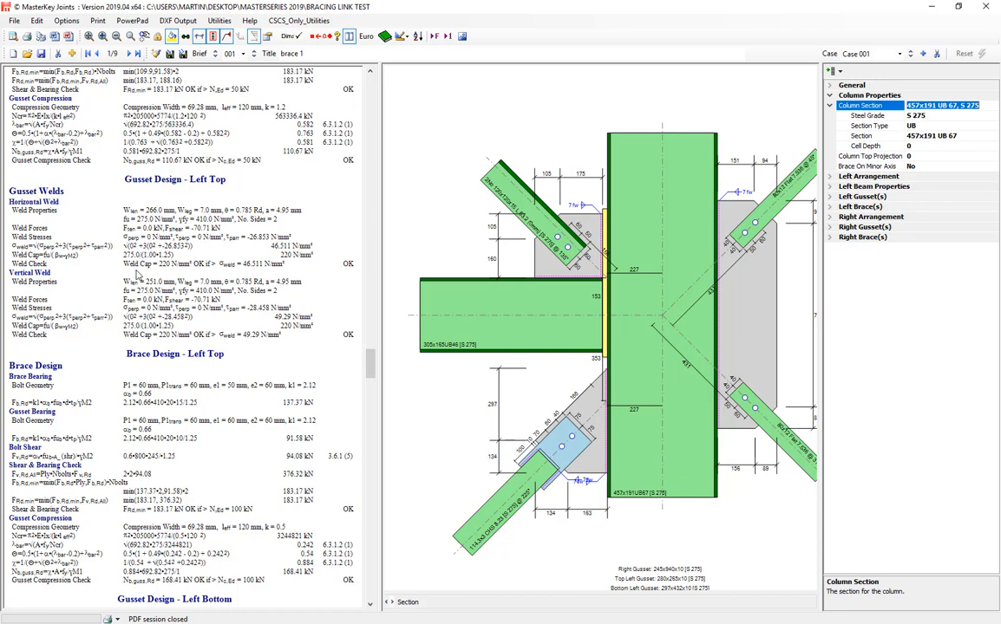
- Review the left top and left bottom gusset weld and brace design checks in the report and return to its start
scroll(136, 309, "down", 1)
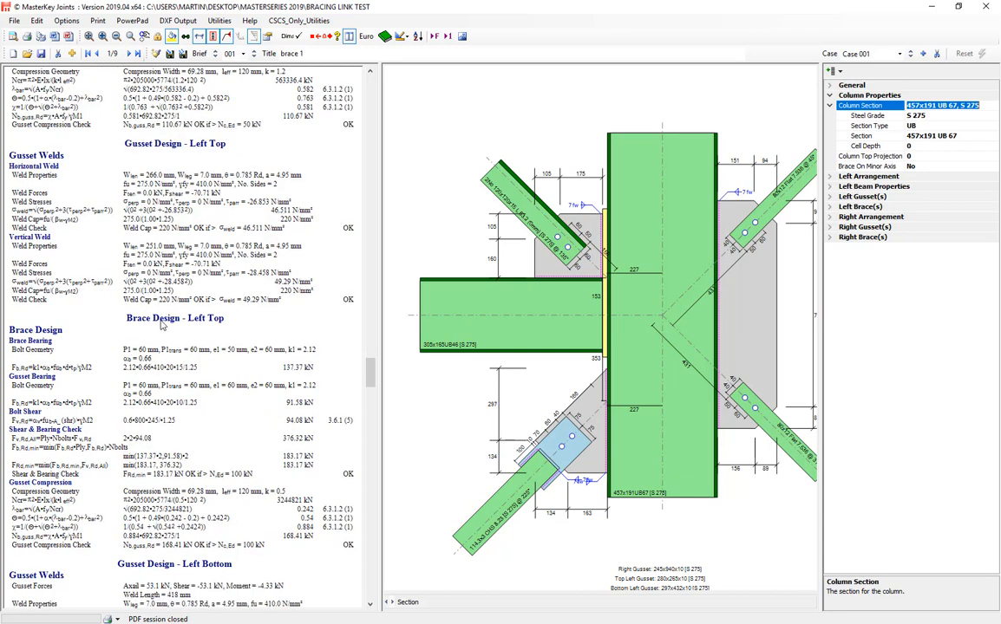
scroll(160, 325, "down", 2)
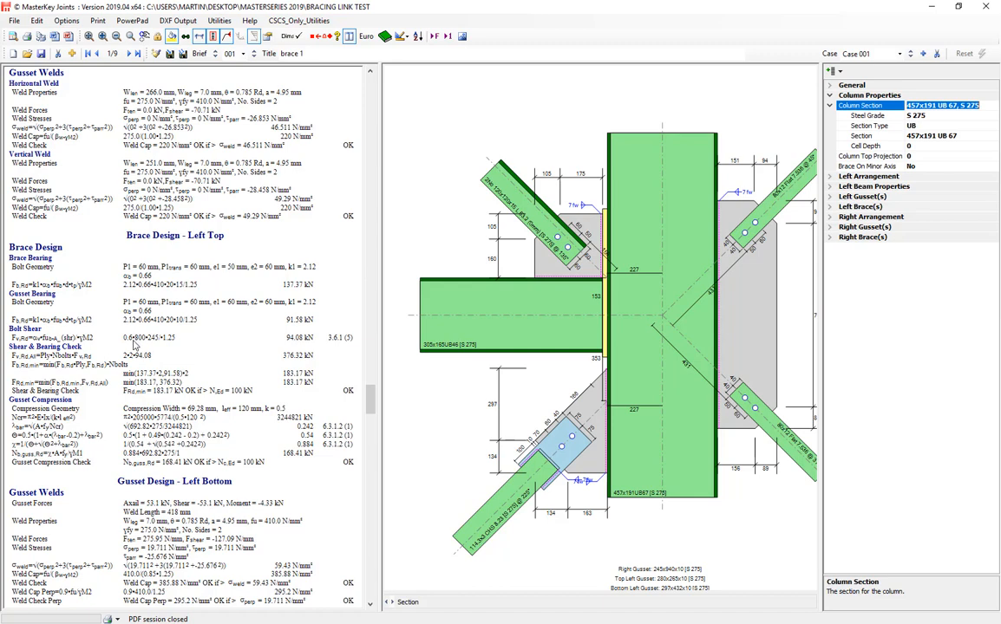
scroll(134, 344, "down", 1)
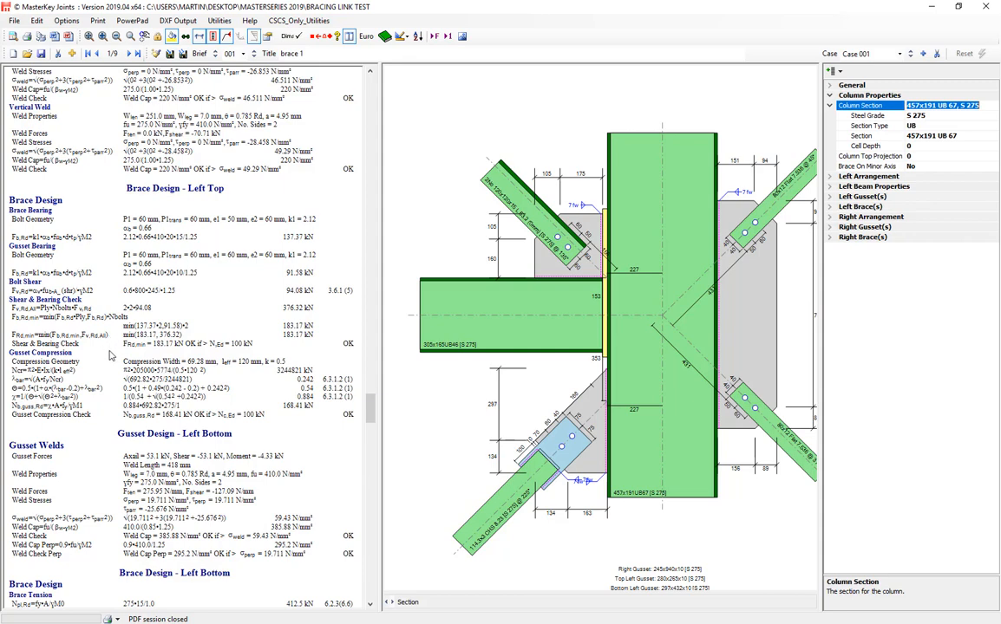
scroll(109, 355, "down", 1)
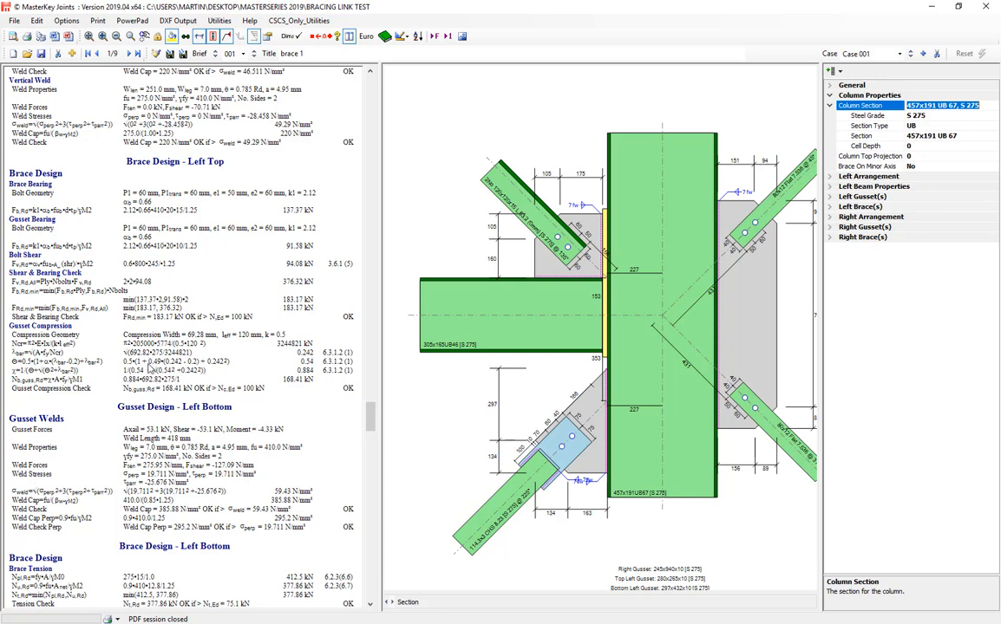
scroll(131, 395, "down", 1)
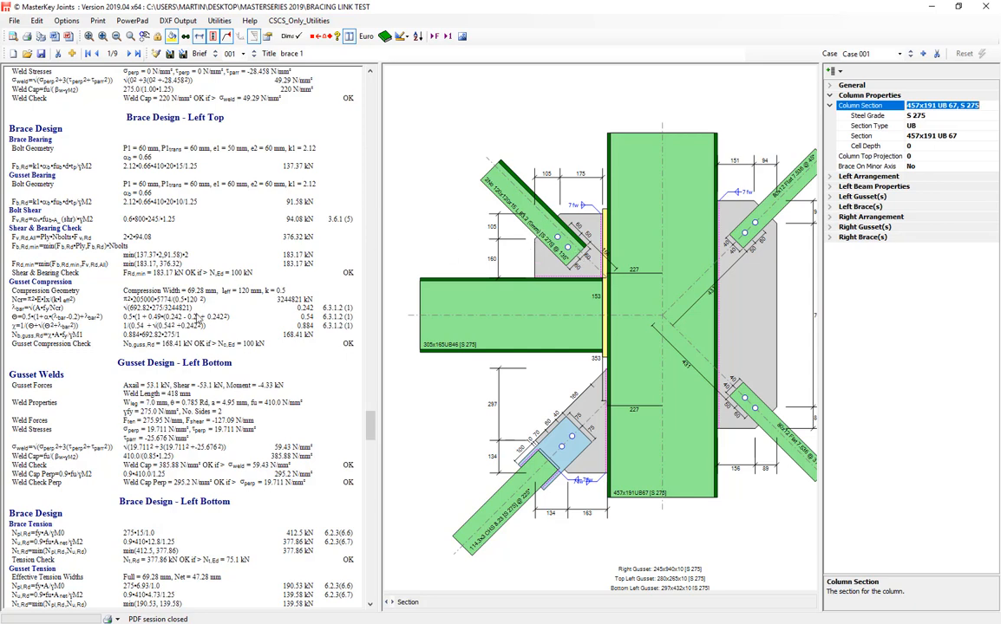
scroll(196, 363, "down", 1)
scroll(196, 363, "down", 5)
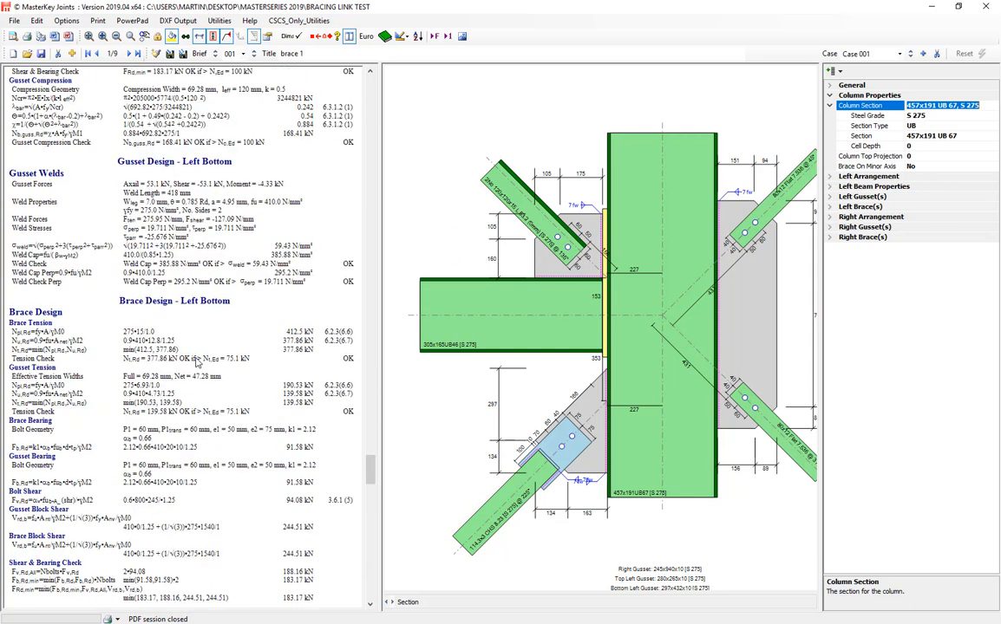
scroll(196, 363, "down", 1)
scroll(196, 361, "up", 20)
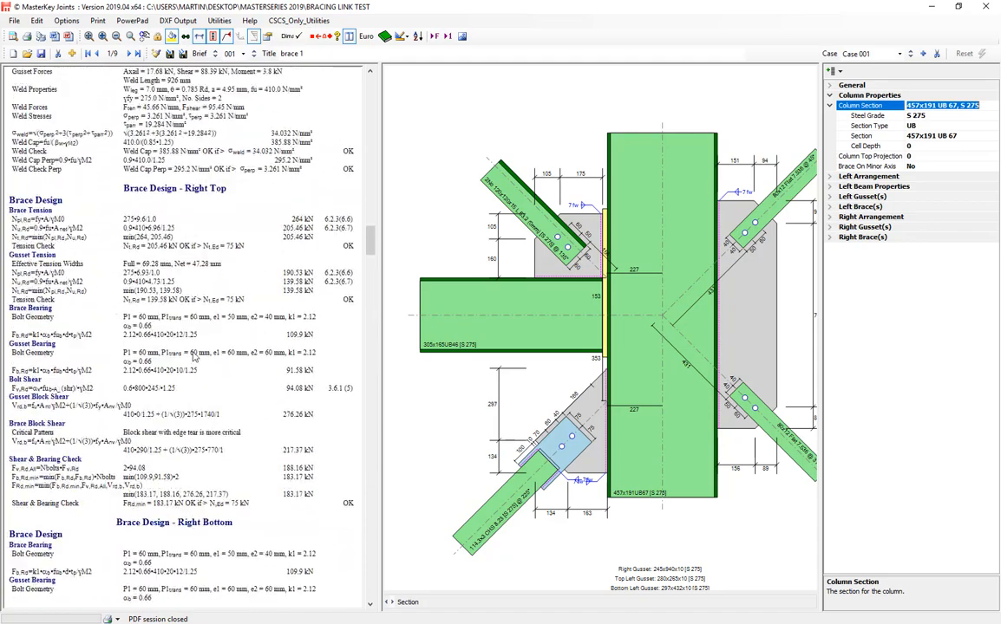
scroll(196, 360, "up", 15)
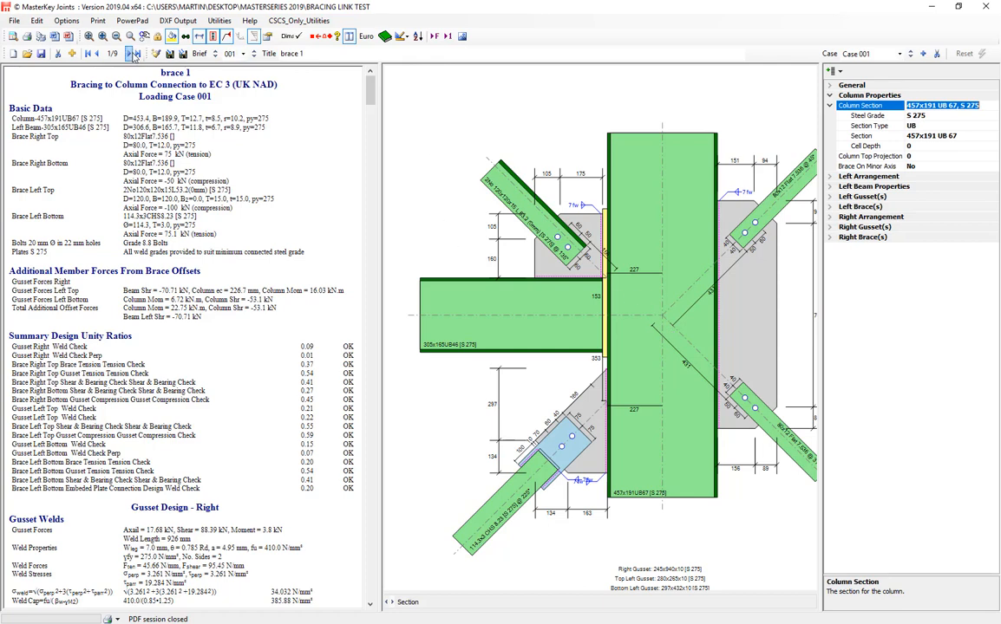
- Open the beam to column end-plate connection in brief 003 and select 2 brace 3 as its Bracing joint to flange
left_click(135, 54)
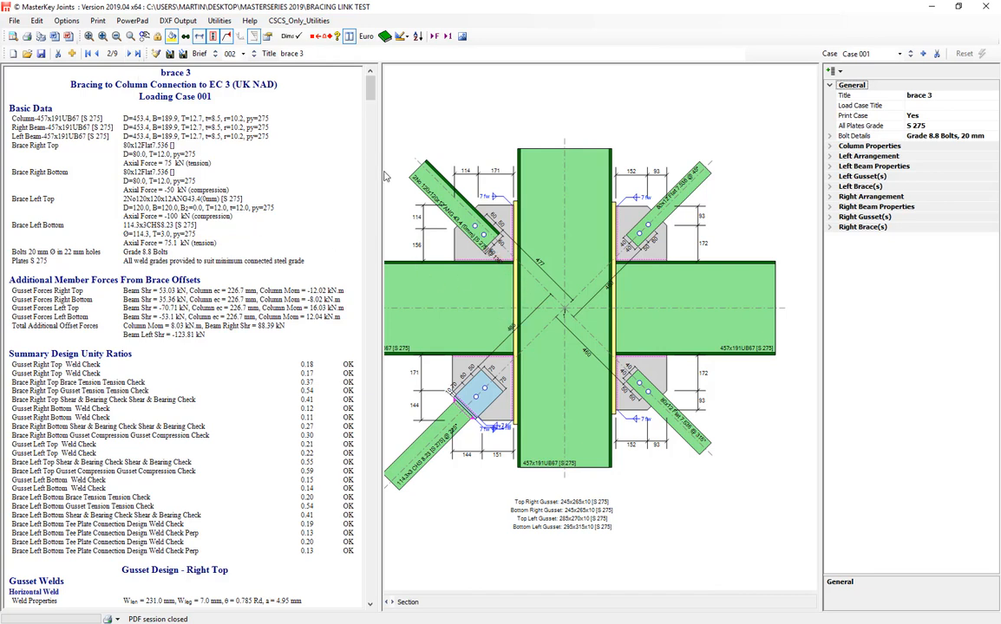
left_click(134, 55)
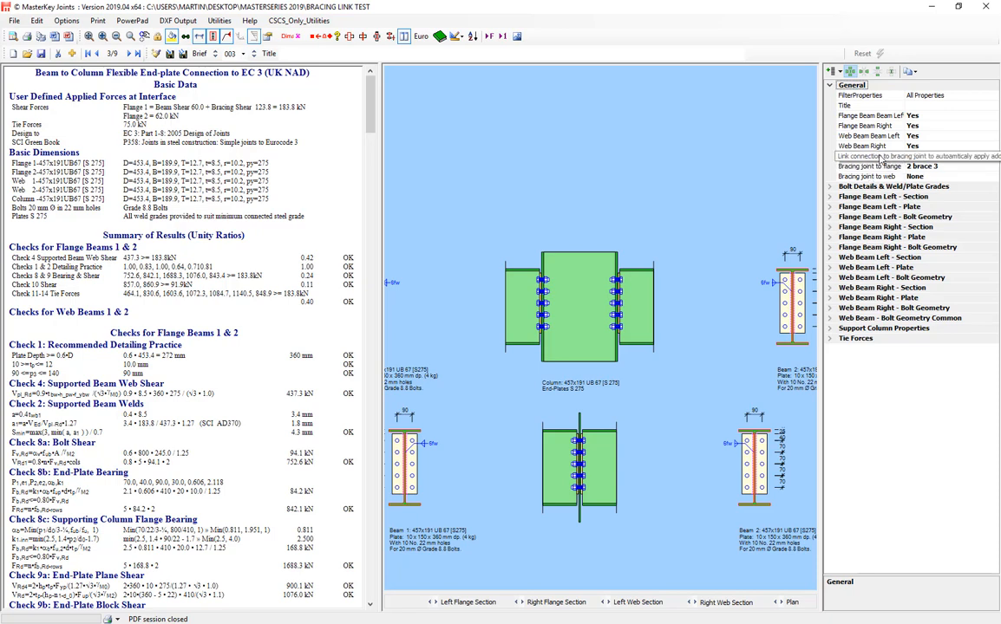
left_click(962, 166)
left_click(993, 166)
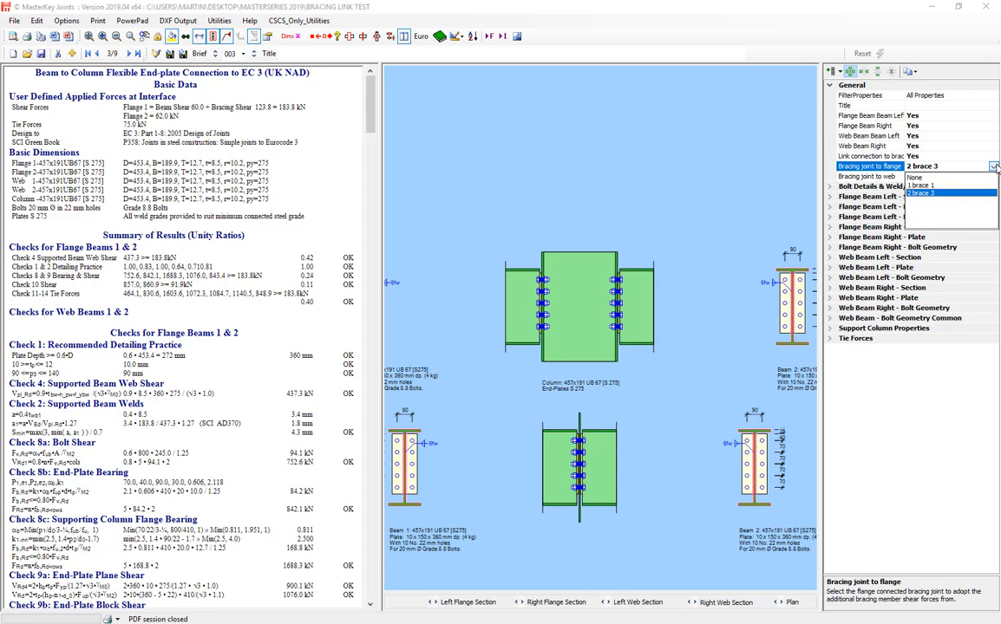
left_click(932, 193)
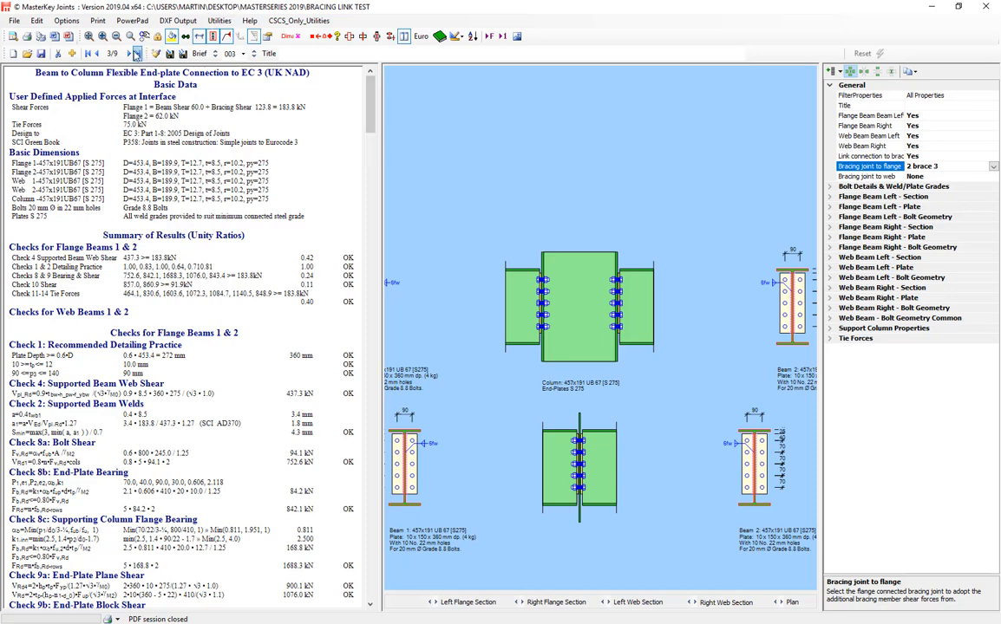
- Look through the bracing to beam connection in brief 004 and the base plate bracing connection in brief 005
left_click(128, 53)
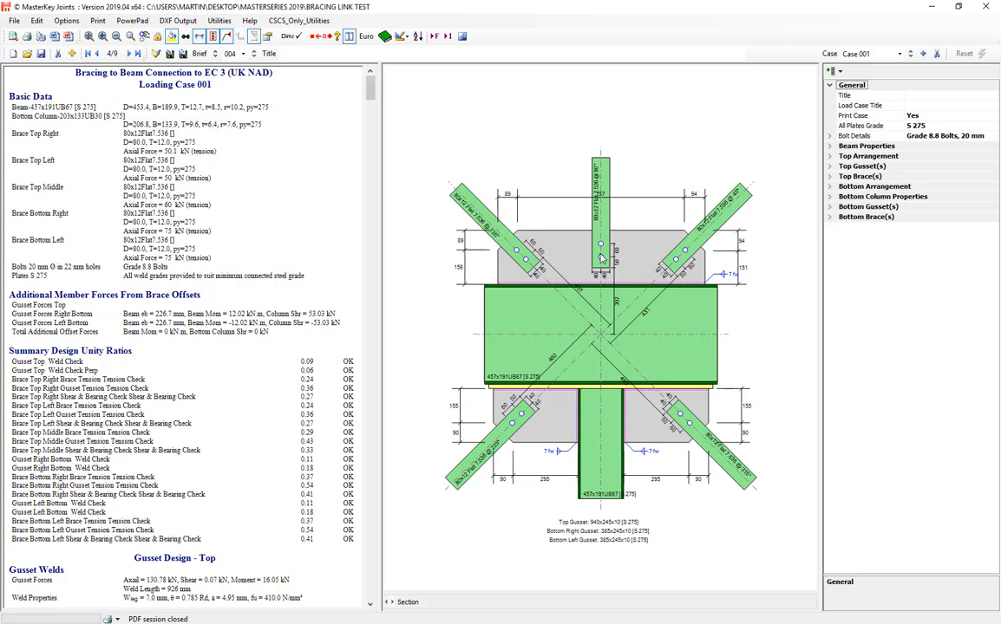
left_click(128, 53)
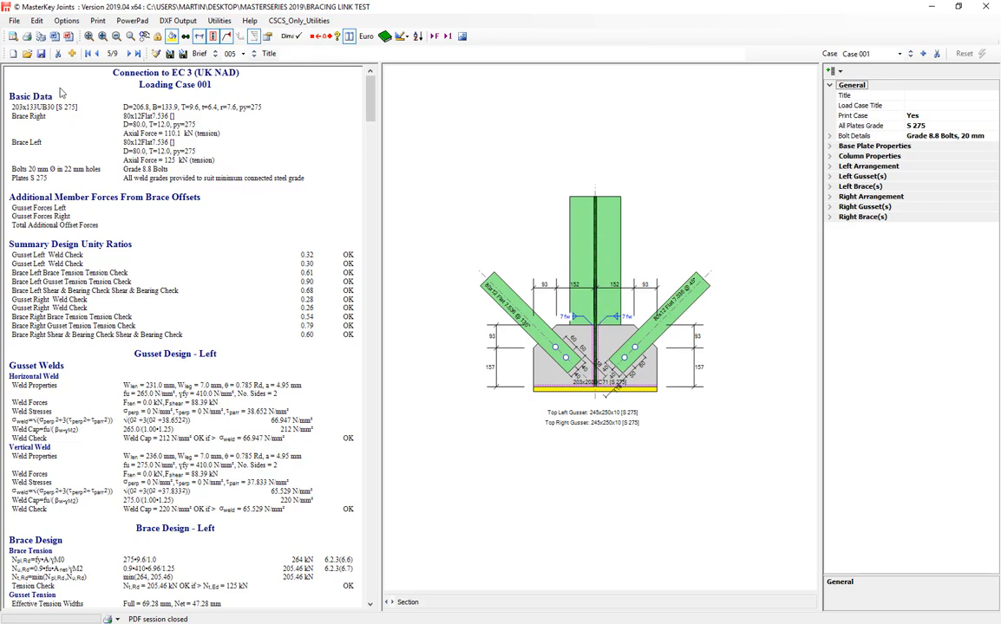
left_click(96, 54)
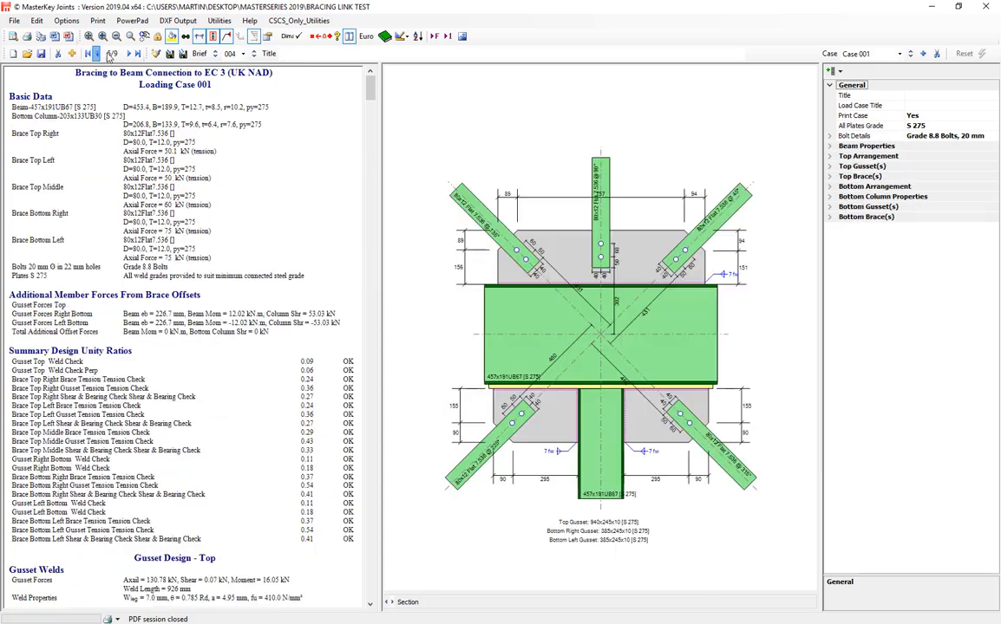
- Open brief 002, brace 3, and set the column's Brace On Minor Axis to Yes
left_click(242, 55)
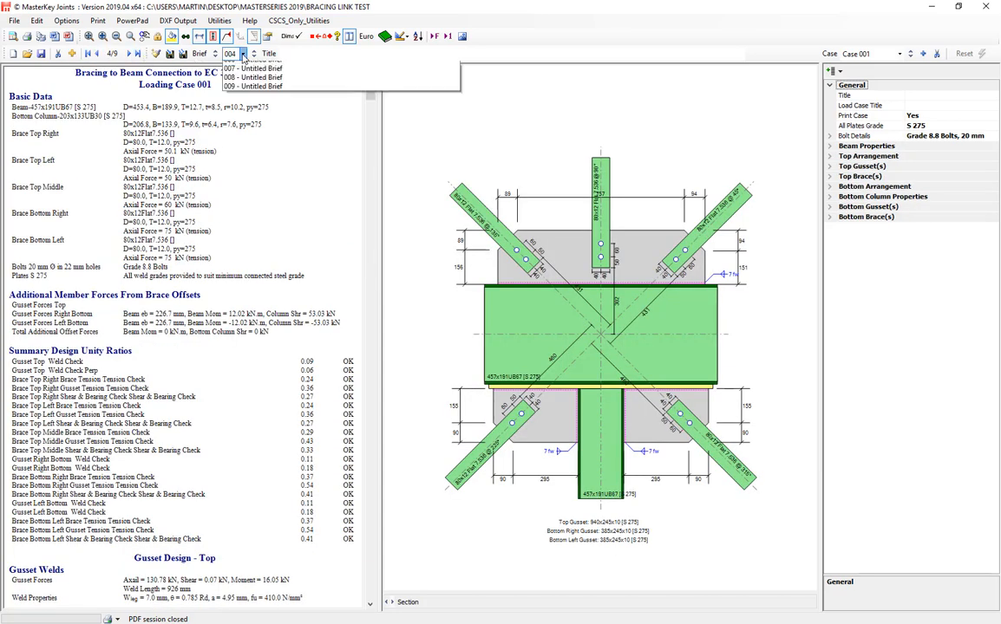
left_click(245, 76)
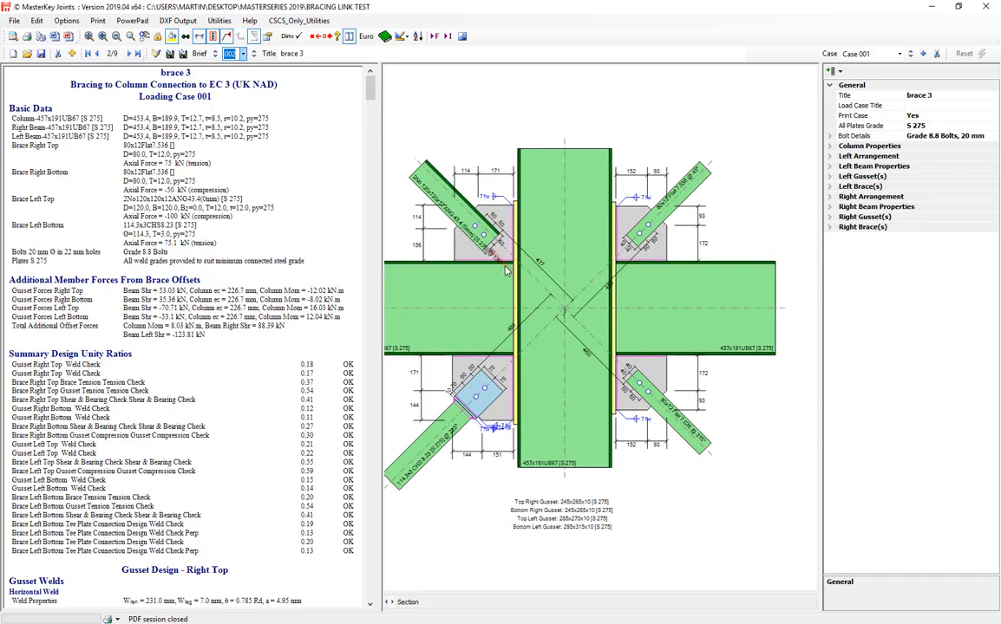
left_click(856, 146)
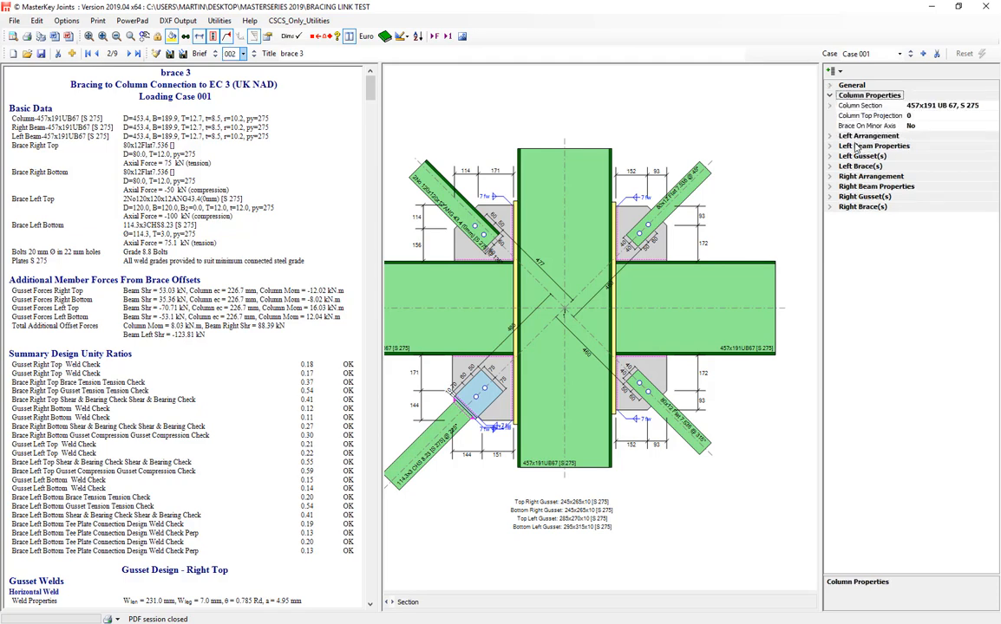
left_click(854, 126)
double_click(854, 126)
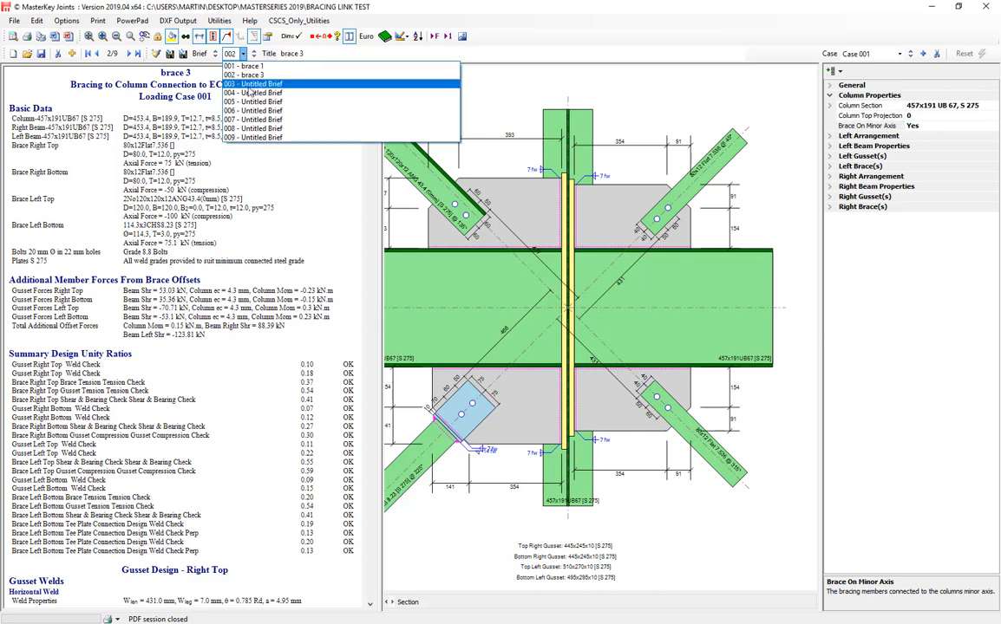
- Open the base plate connection in brief 005 and switch the column's Brace On Minor Axis to No and back to Yes
left_click(249, 89)
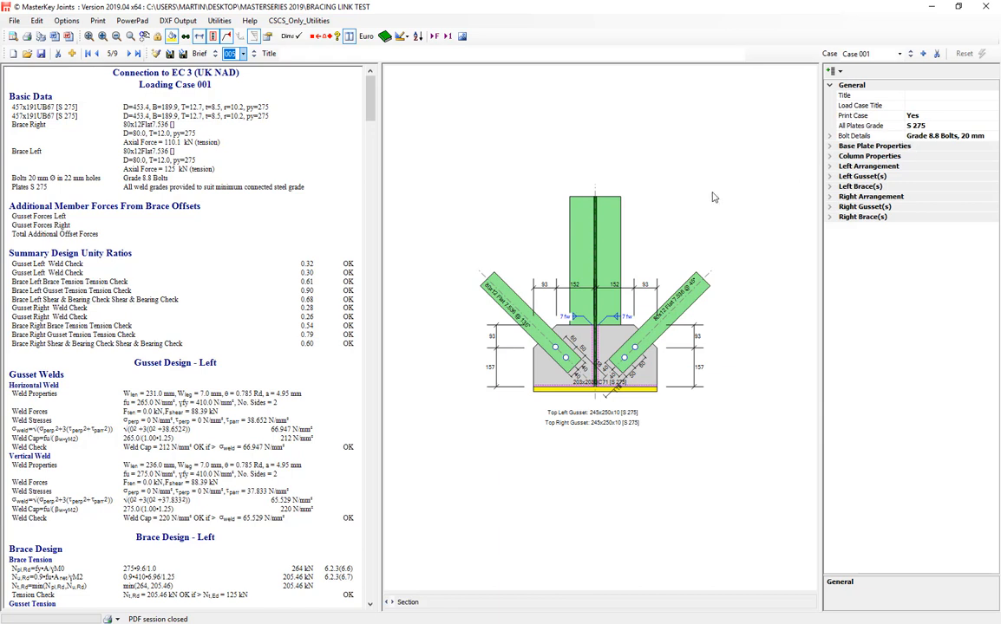
left_click(856, 157)
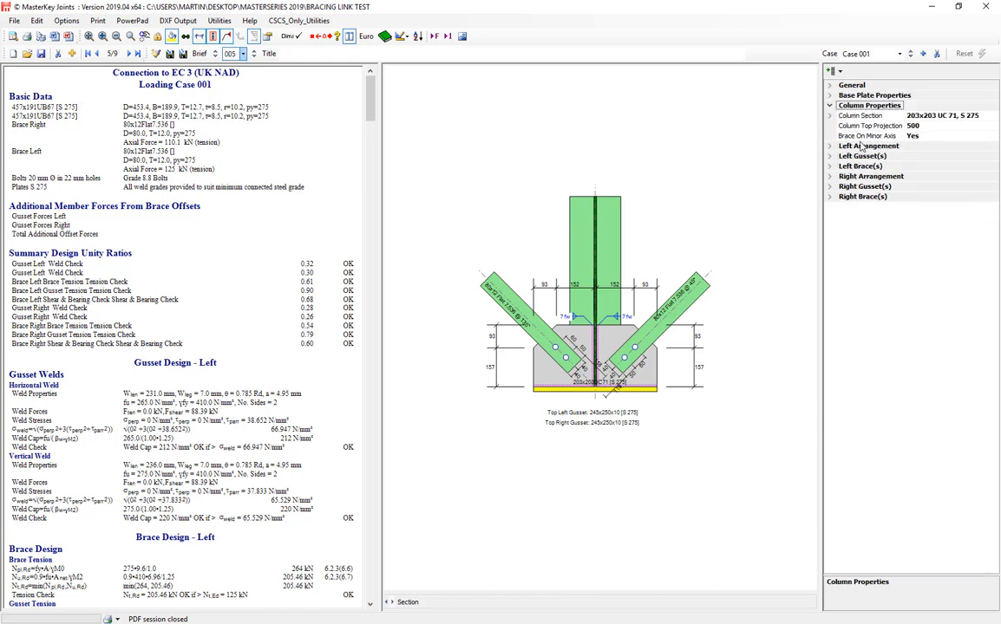
double_click(863, 136)
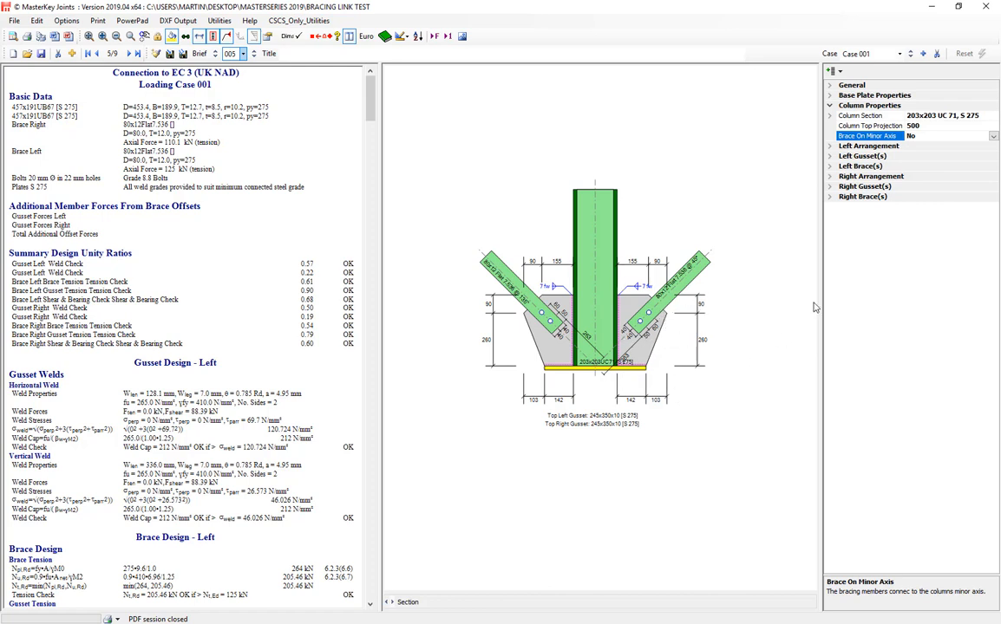
double_click(846, 136)
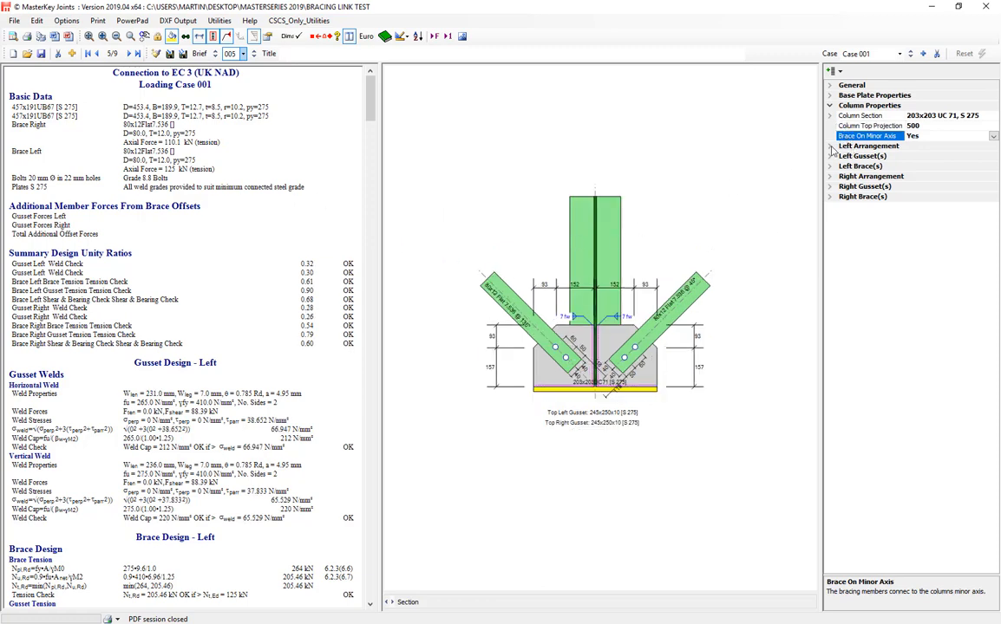
scroll(161, 440, "down", 1)
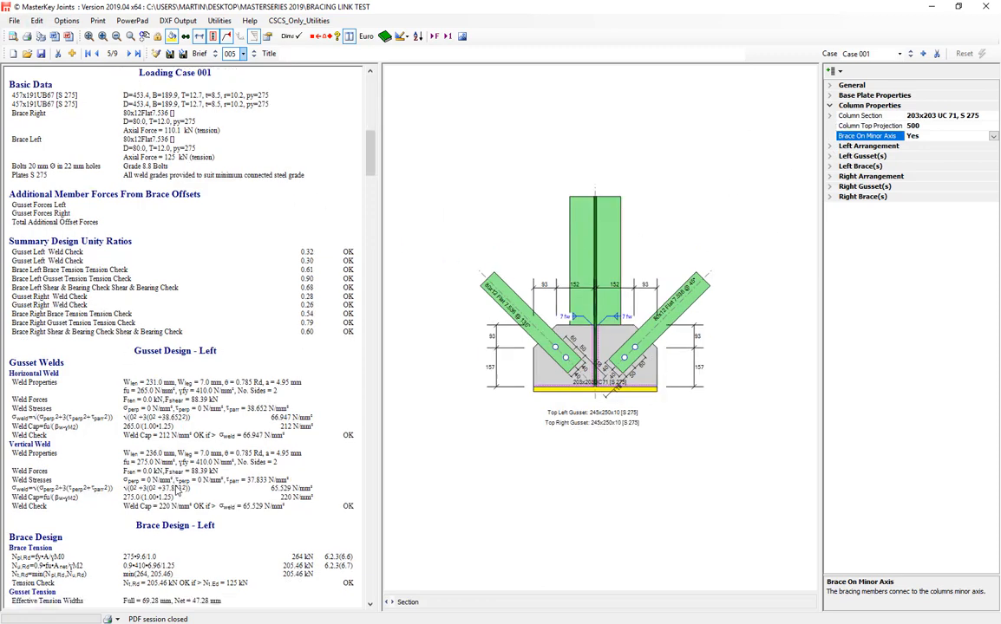
scroll(161, 440, "up", 1)
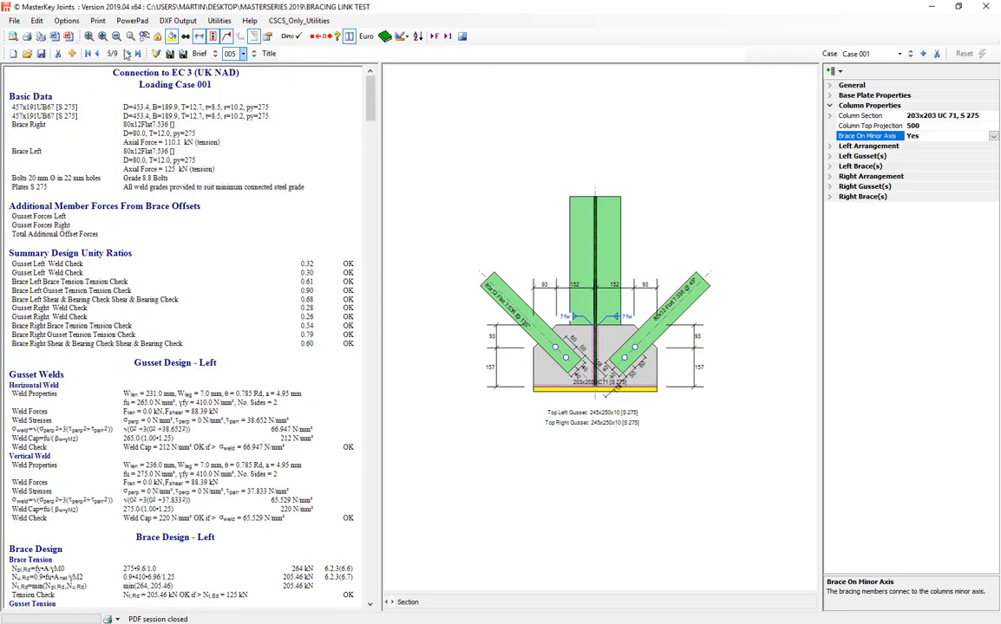
- Go through brief 006 to the bracing to beam connection in brief 007 and show its beam properties
left_click(127, 54)
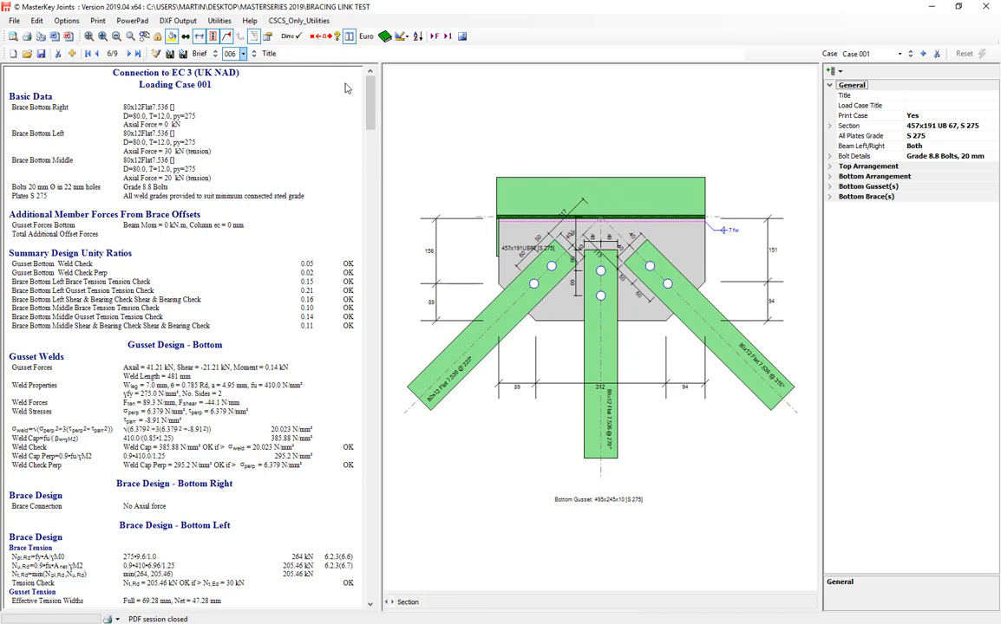
left_click(132, 54)
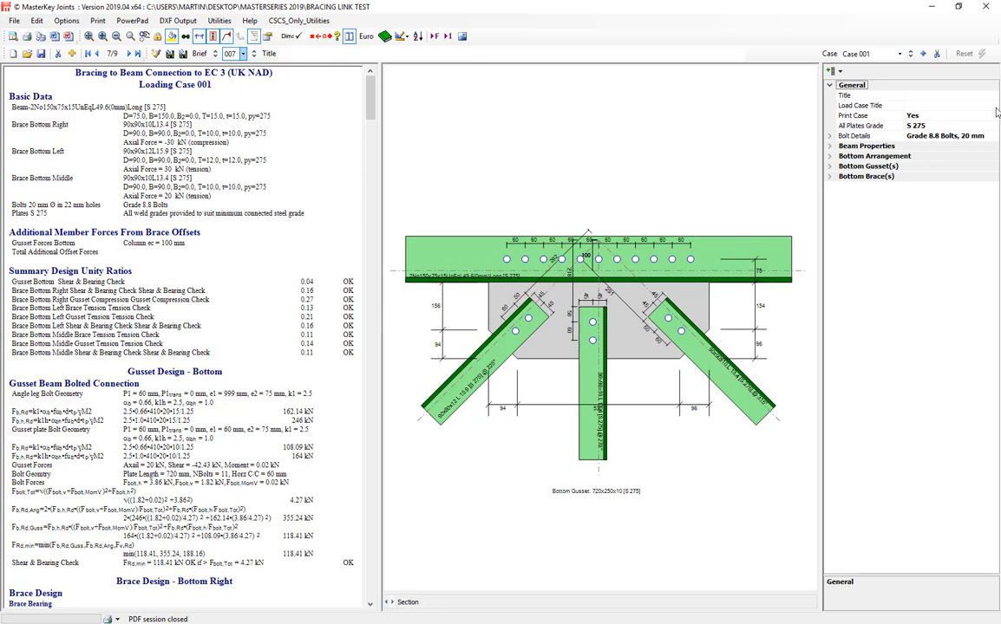
left_click(829, 156)
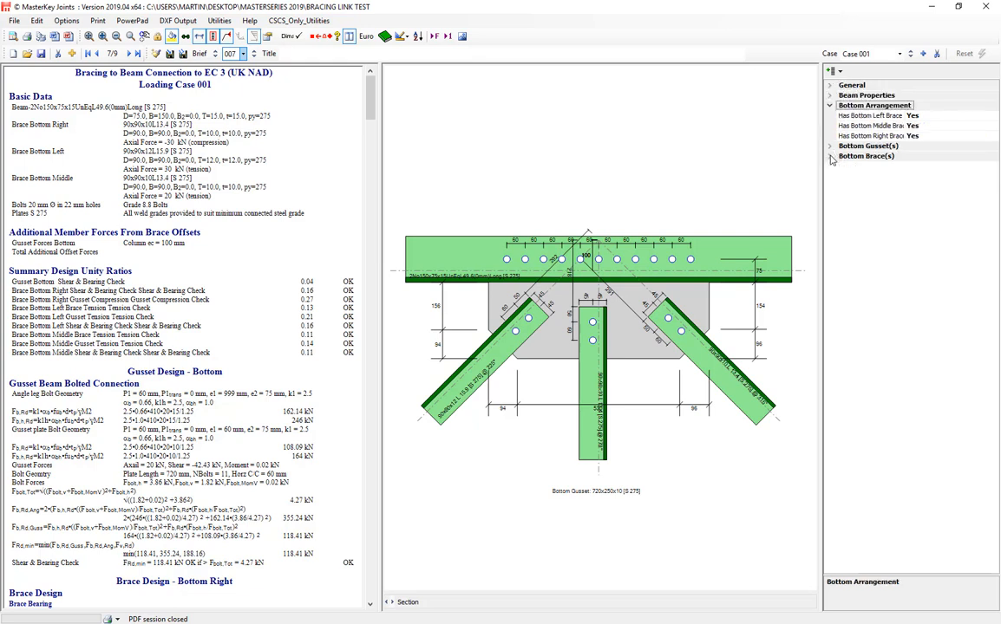
left_click(829, 106)
left_click(830, 97)
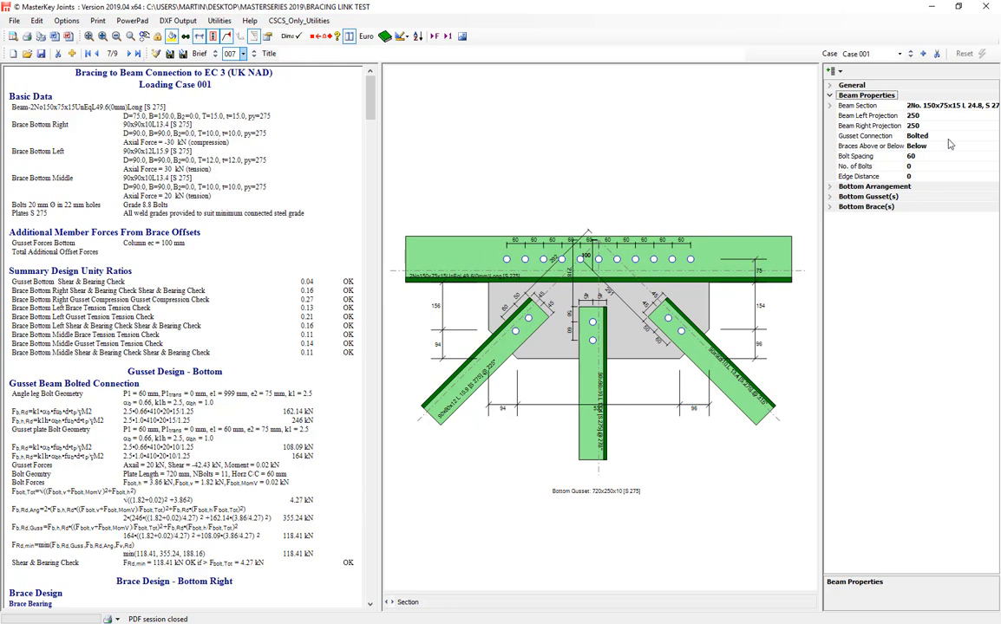
- Check the Gusset Connection options of the beam in brief 007 and read the gusset beam bolted connection calculations
left_click(859, 135)
left_click(993, 136)
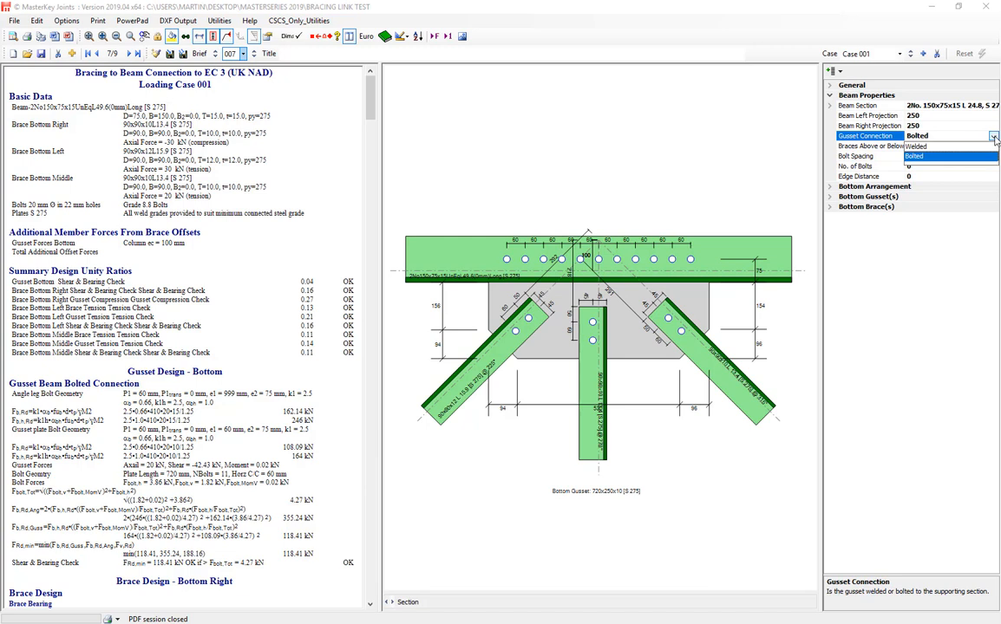
left_click(995, 137)
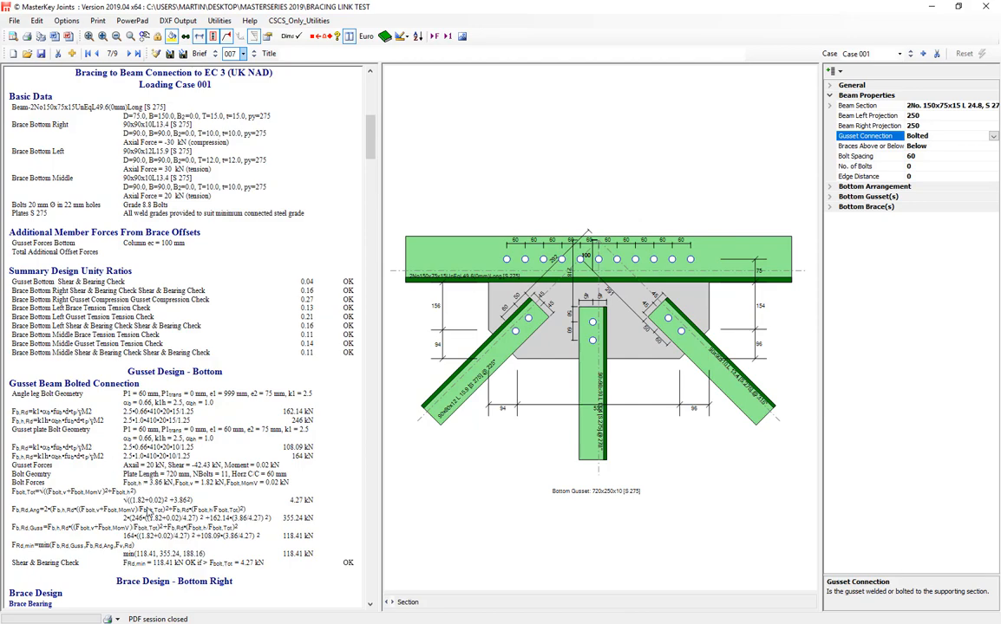
scroll(137, 473, "down", 3)
scroll(148, 525, "down", 2)
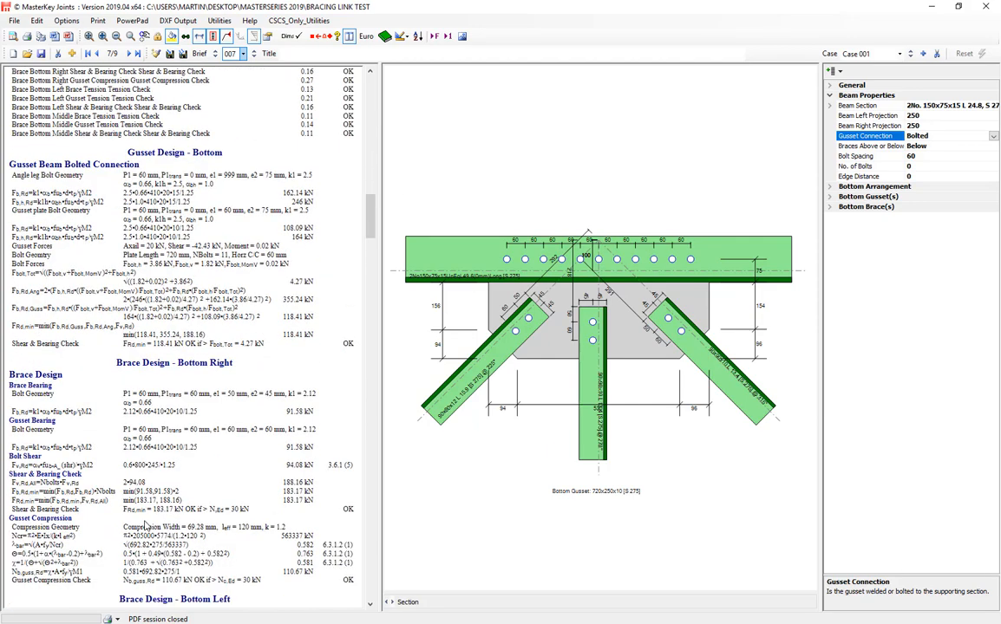
scroll(147, 525, "up", 5)
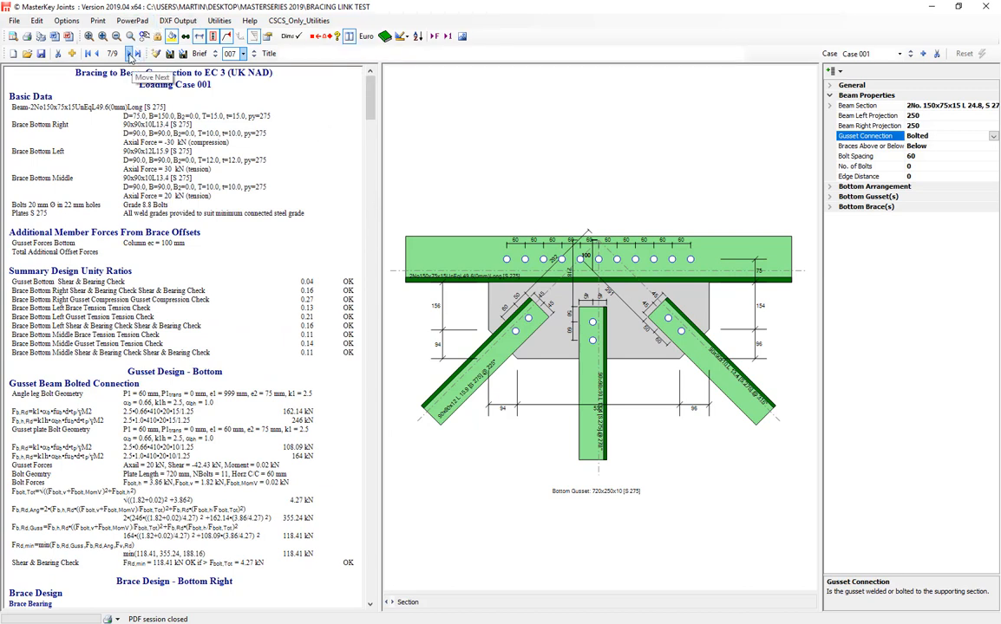
- Open the beam to column flange end-plated connection in brief 008 and set its Beam Axial force to -250 kN
left_click(129, 54)
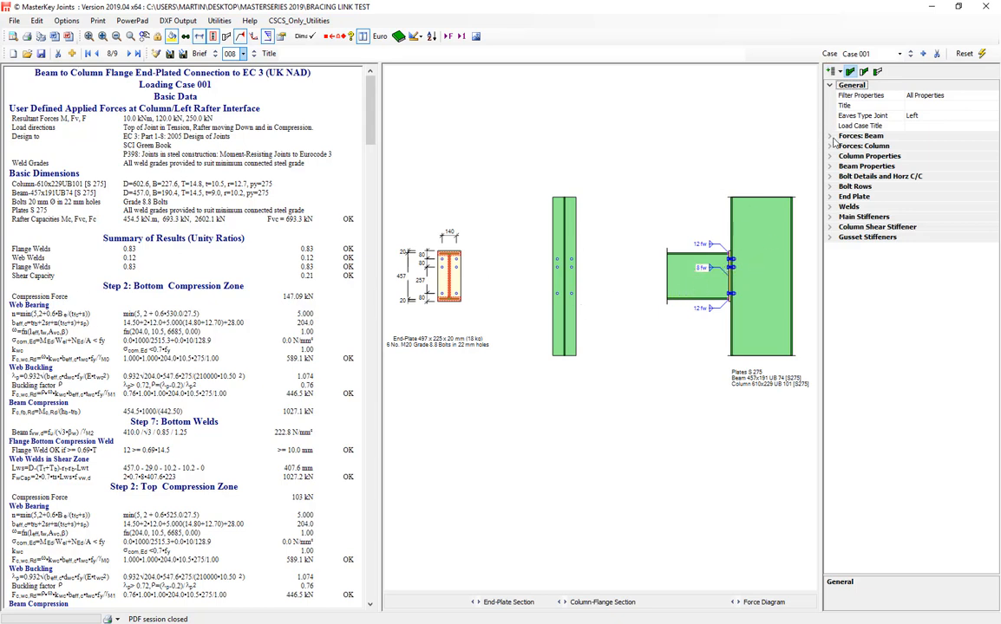
double_click(858, 136)
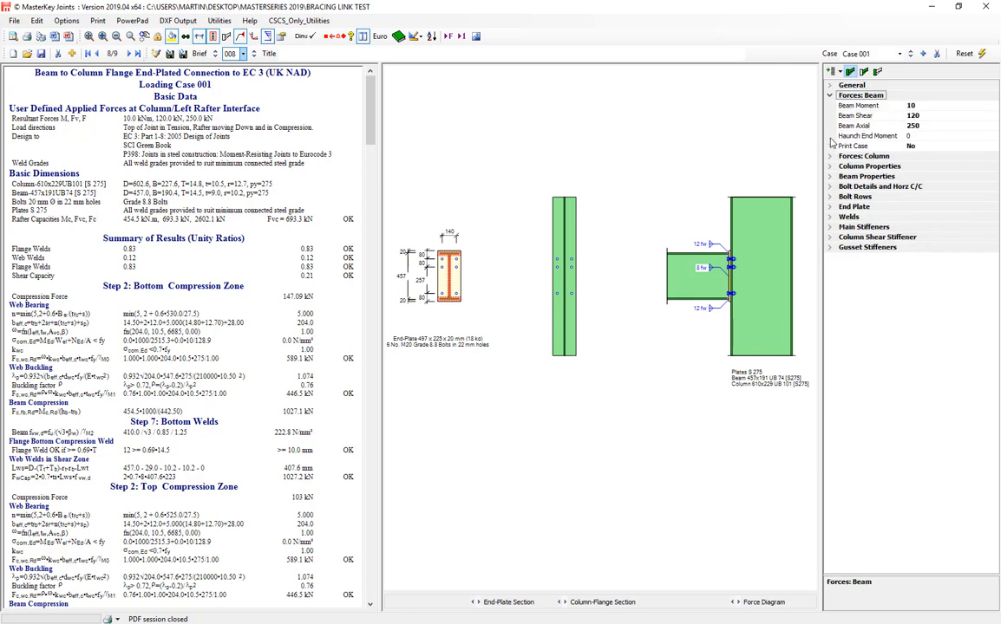
left_click(919, 105)
left_click(859, 126)
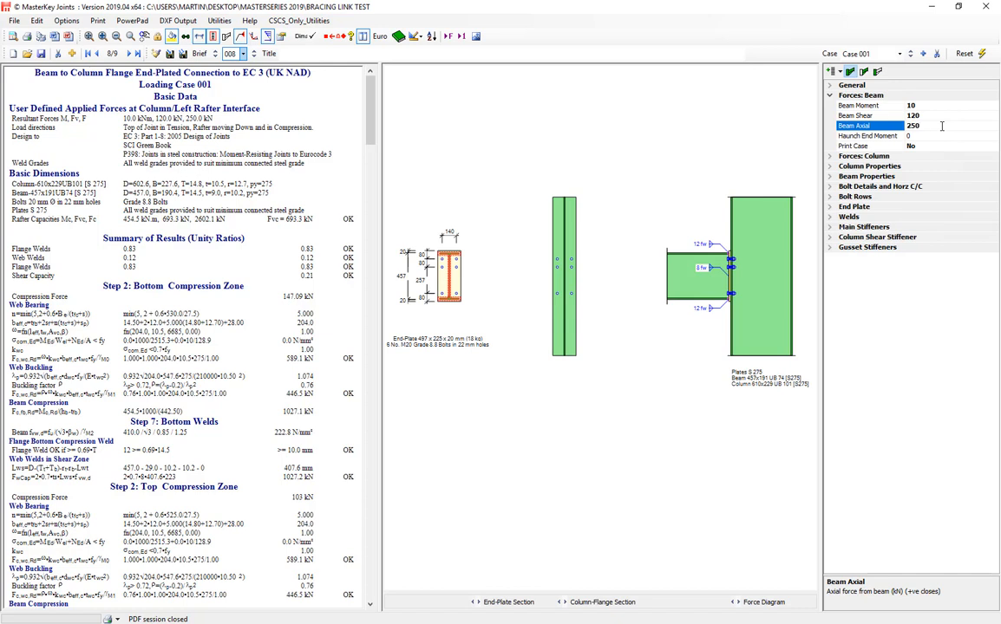
key("Return")
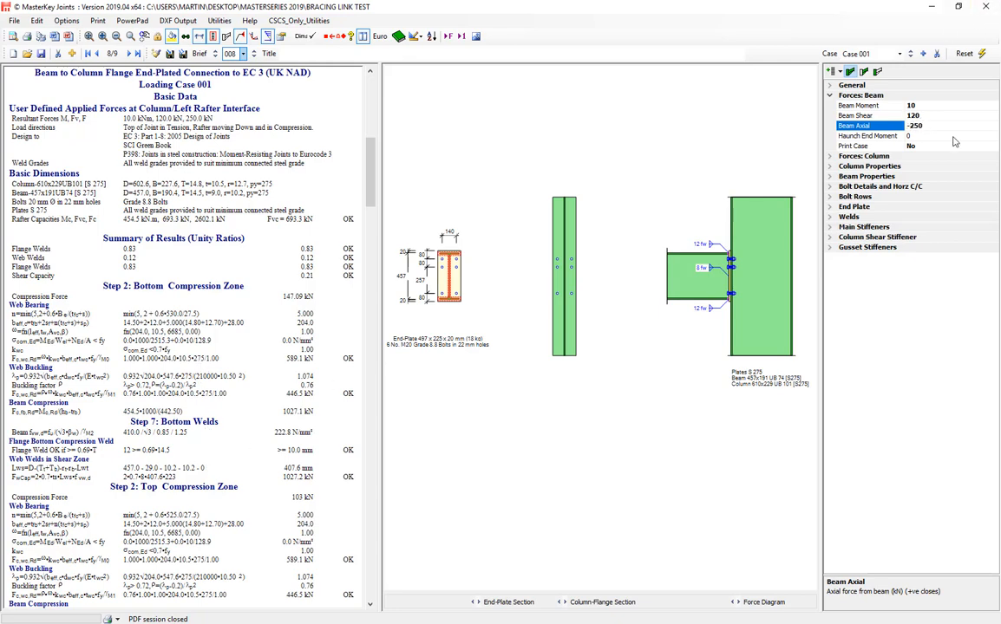
key("Return")
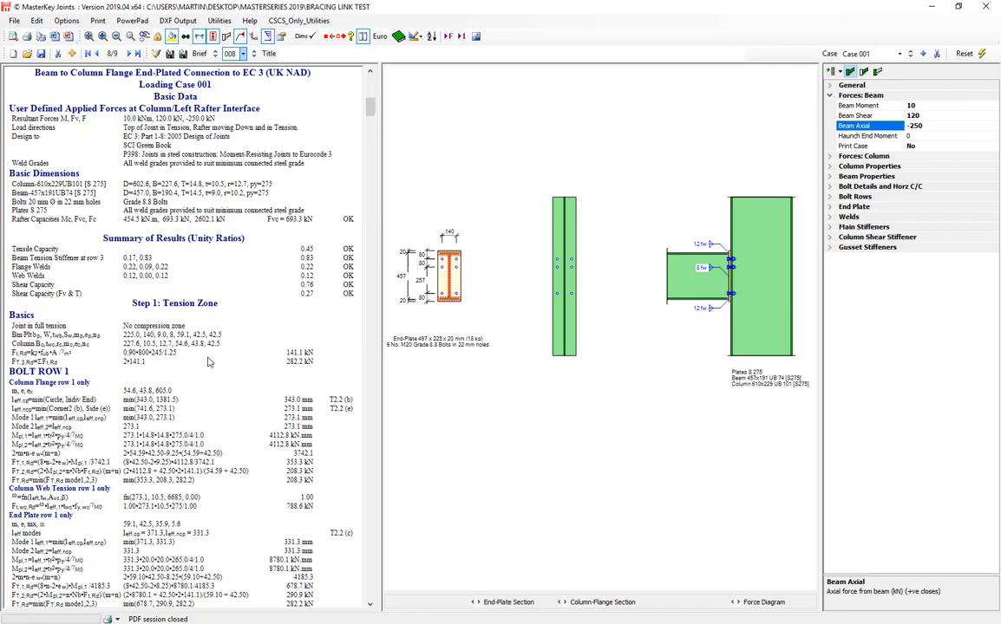
- Look through the full-tension calculation report of brief 008, from the results summary and bolt rows to the shear bolt checks
scroll(208, 364, "down", 3)
scroll(207, 366, "down", 10)
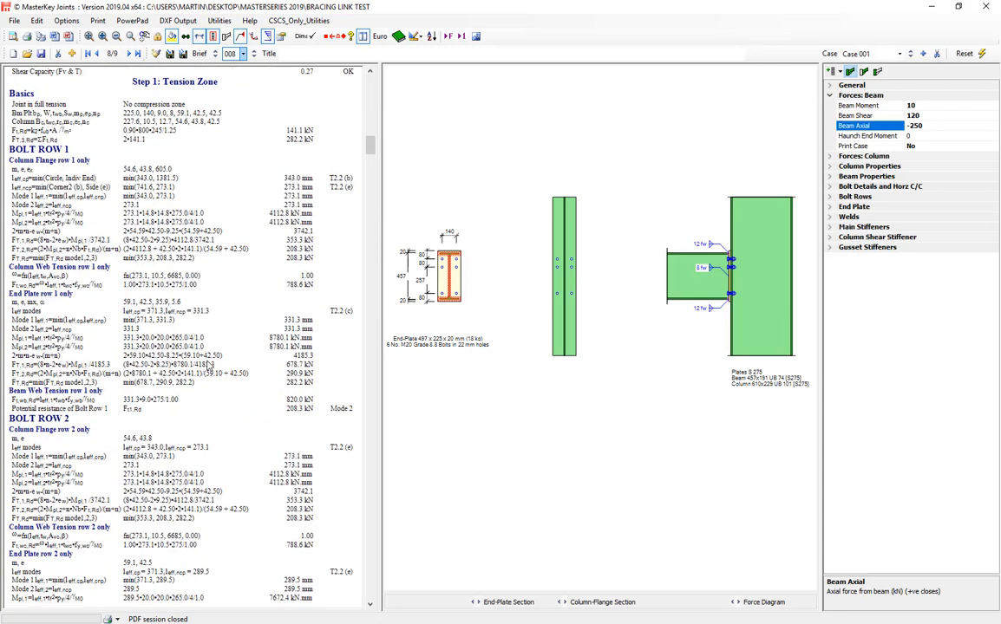
scroll(206, 368, "down", 15)
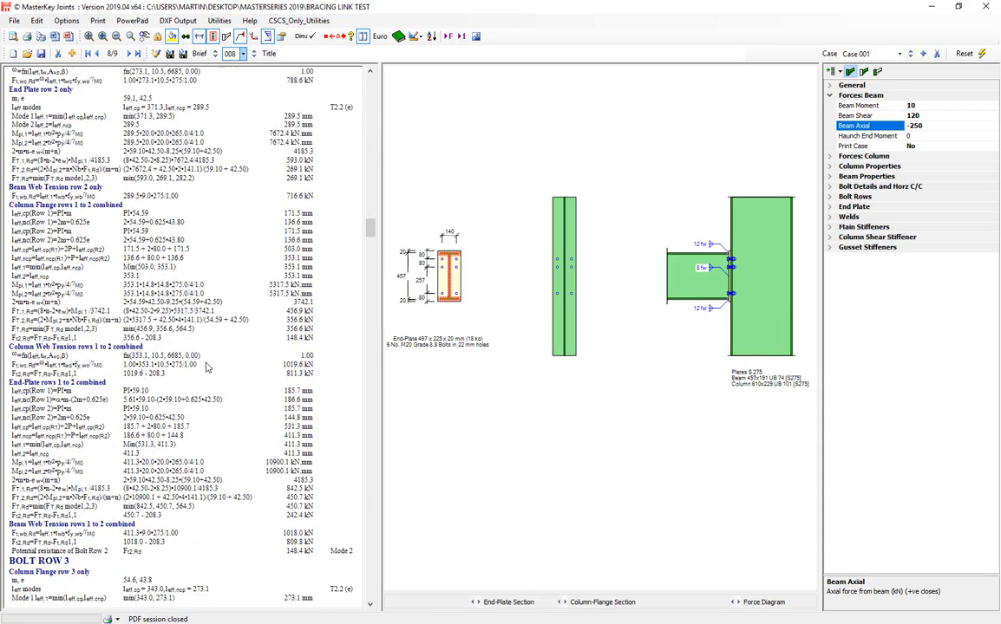
scroll(206, 367, "down", 15)
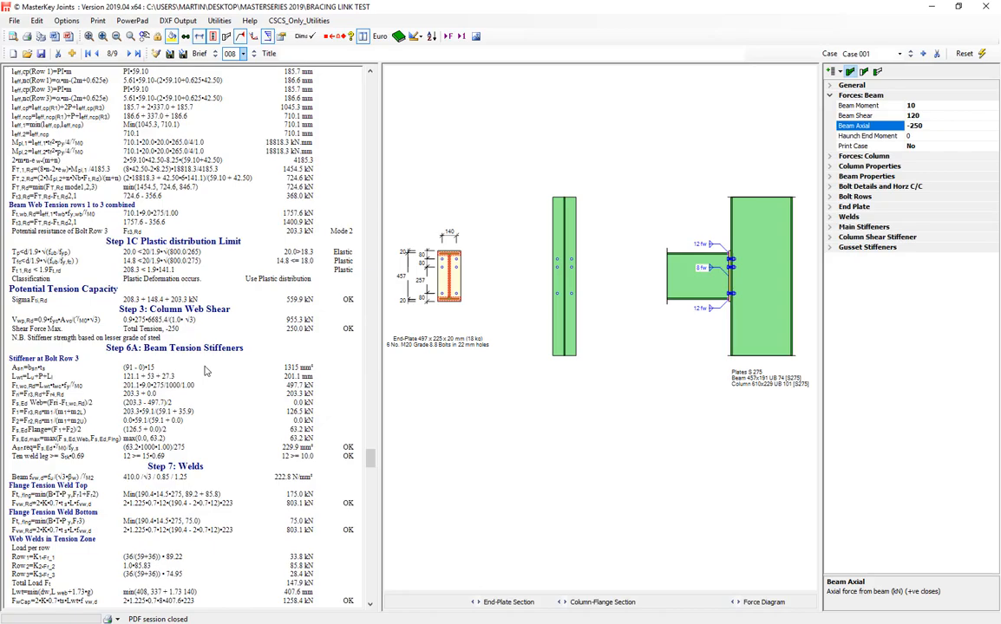
scroll(206, 371, "down", 14)
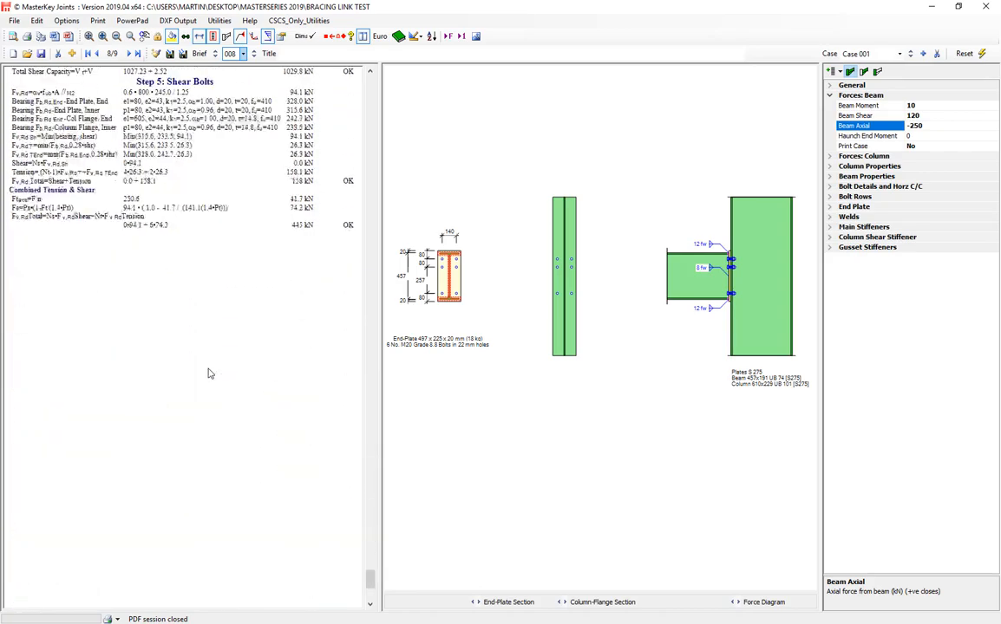
scroll(208, 371, "up", 6)
scroll(208, 371, "up", 15)
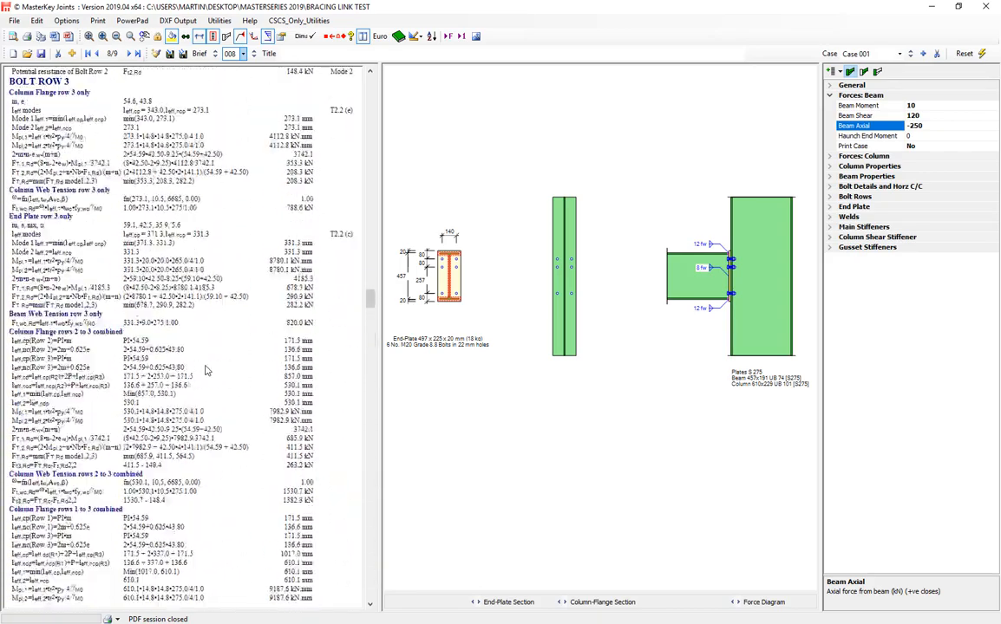
scroll(206, 371, "up", 15)
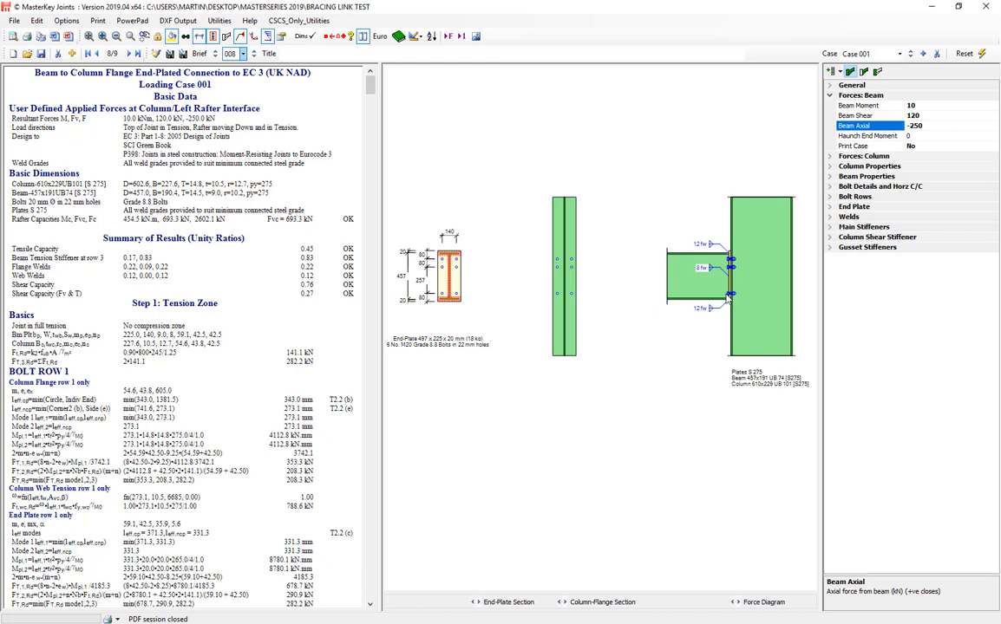
scroll(187, 373, "down", 5)
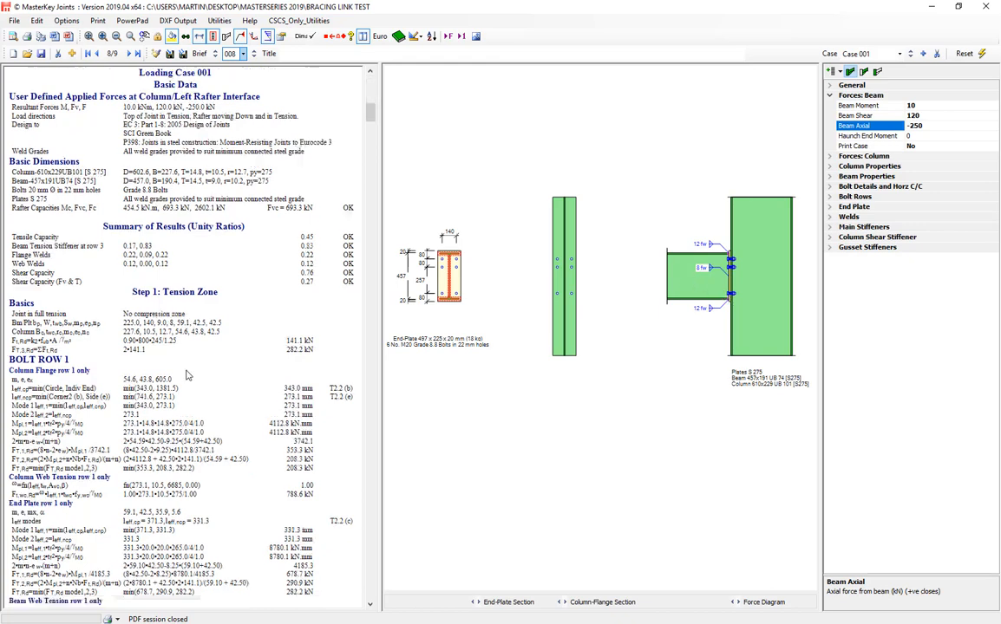
scroll(187, 373, "up", 5)
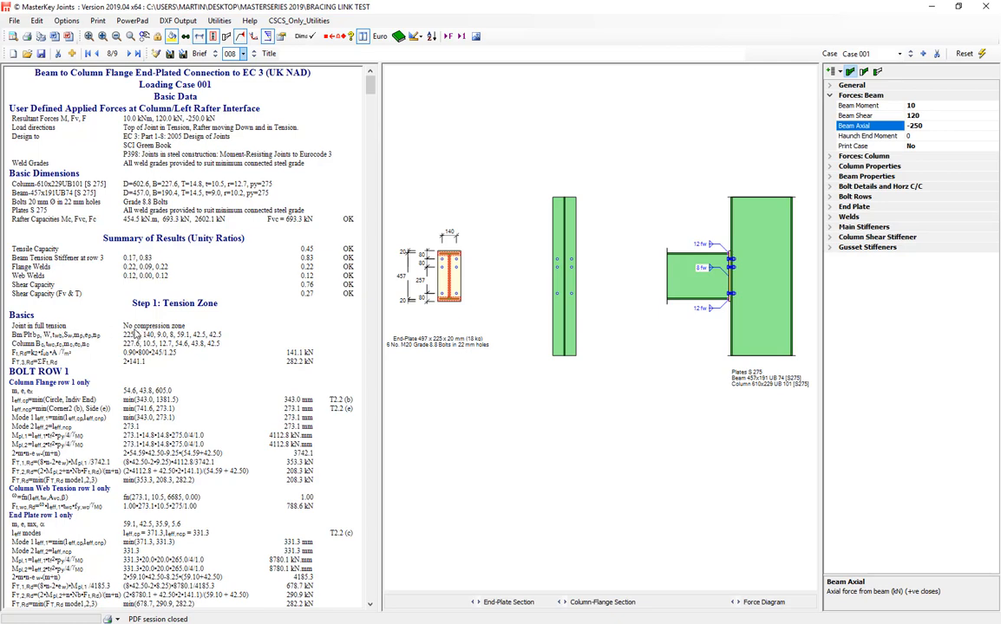
scroll(190, 373, "down", 3)
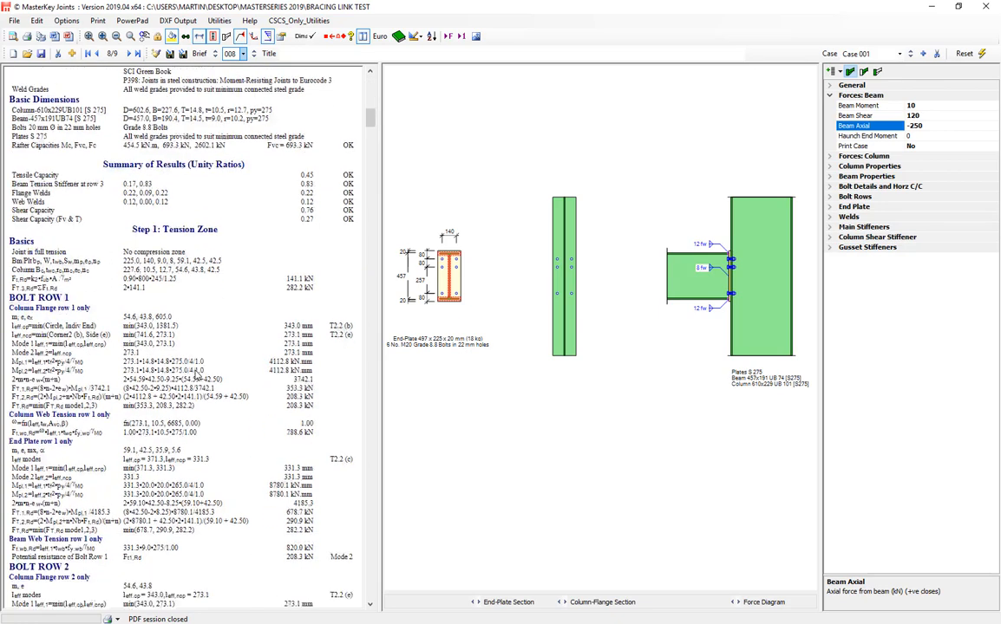
scroll(196, 371, "up", 3)
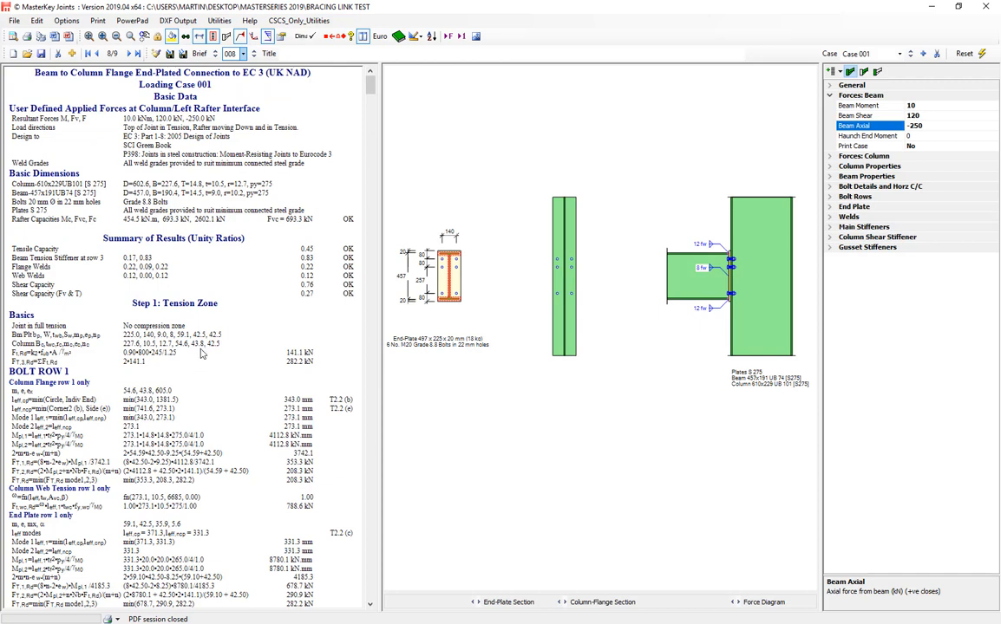
left_click(929, 135)
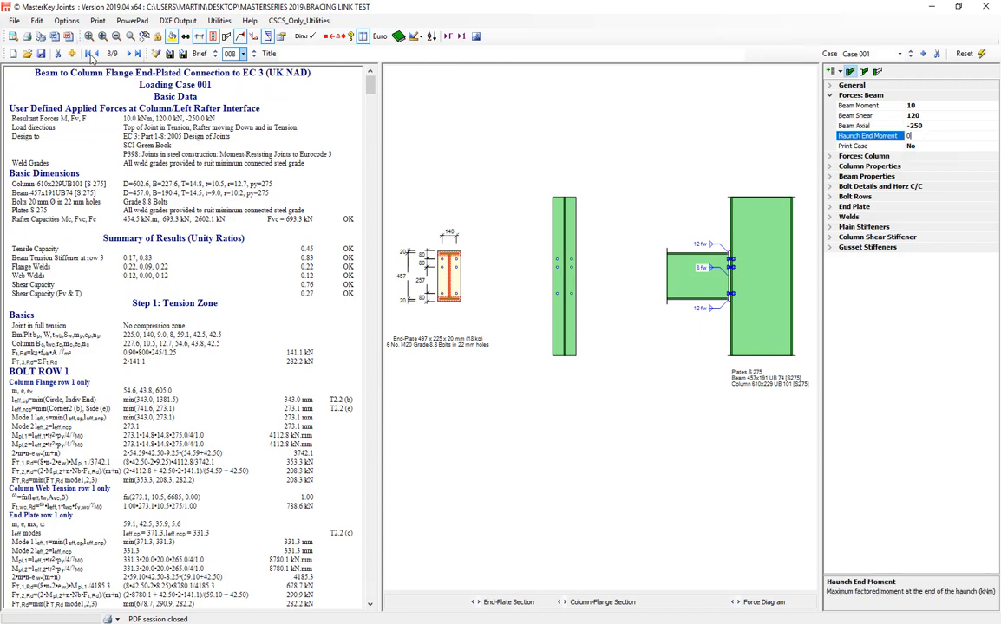
- Open the column to cap beam connection in brief 009 and examine its column forces, compression zone checks and drawing
left_click(129, 54)
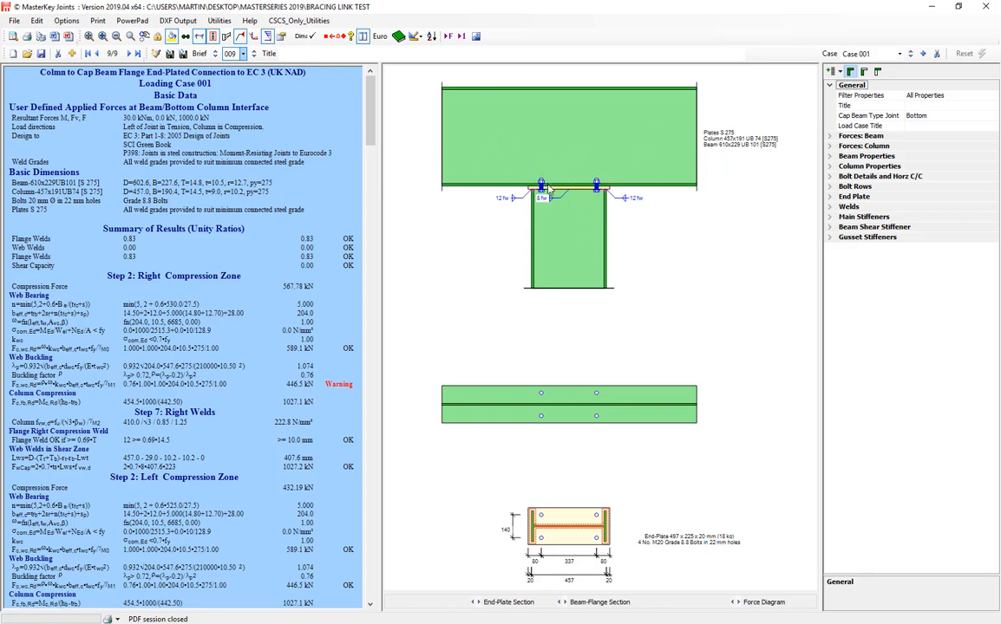
left_click(836, 138)
left_click(836, 136)
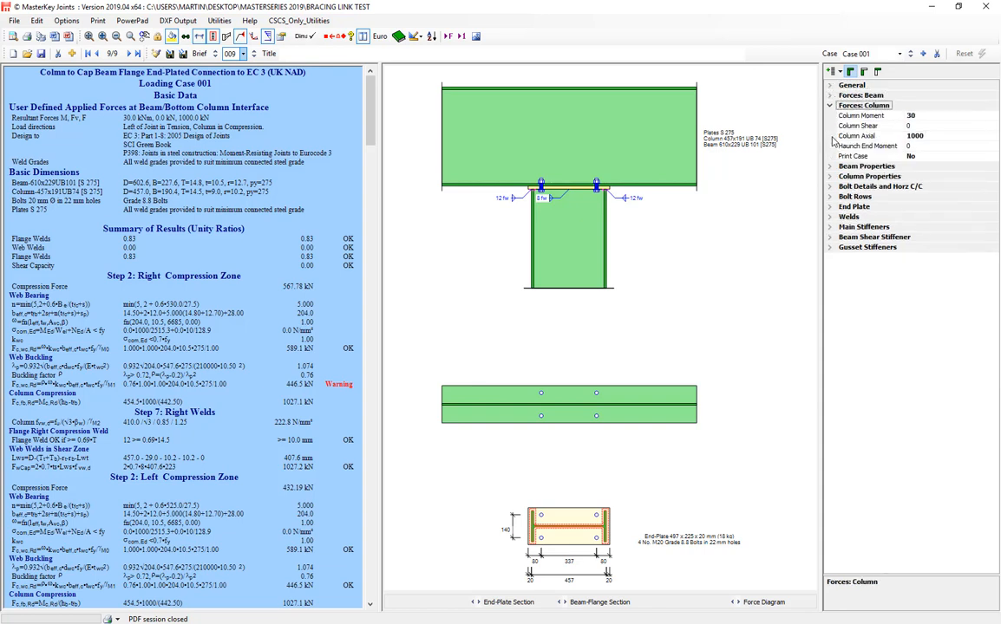
left_click(899, 136)
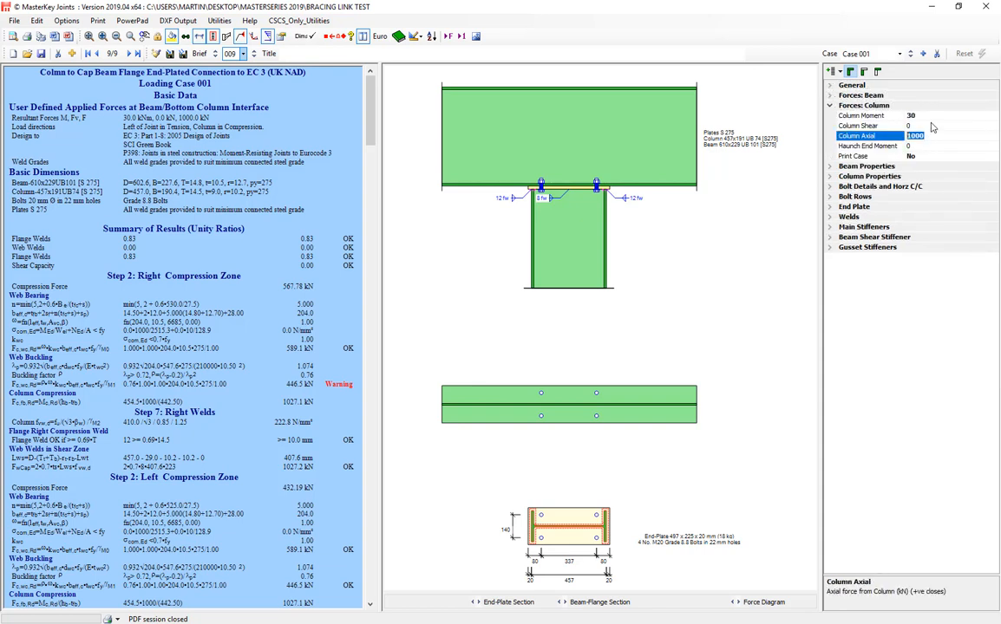
left_click(930, 125)
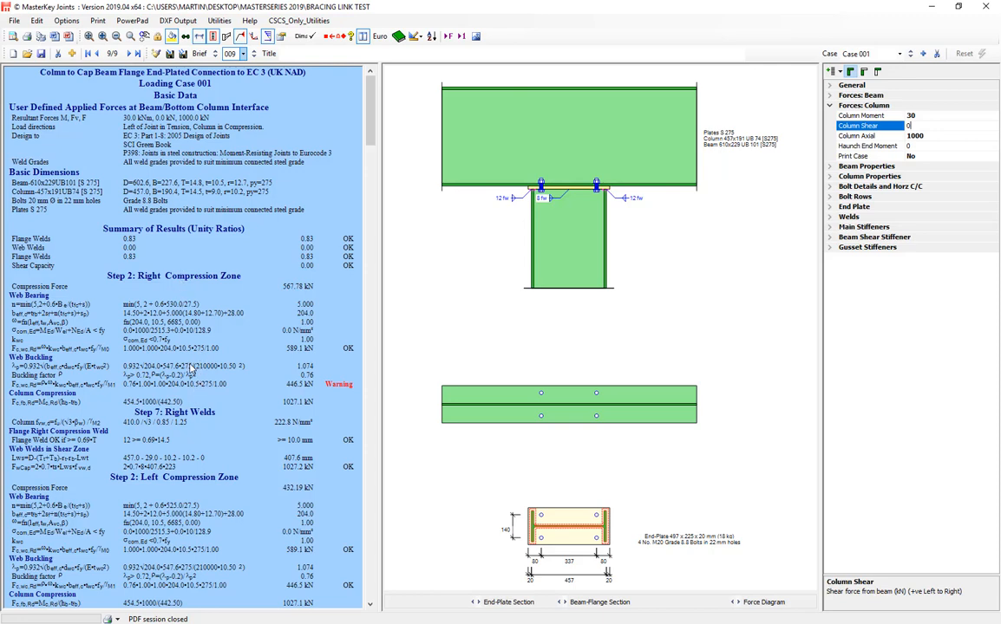
scroll(189, 366, "down", 1)
scroll(189, 366, "down", 3)
scroll(657, 362, "up", 2)
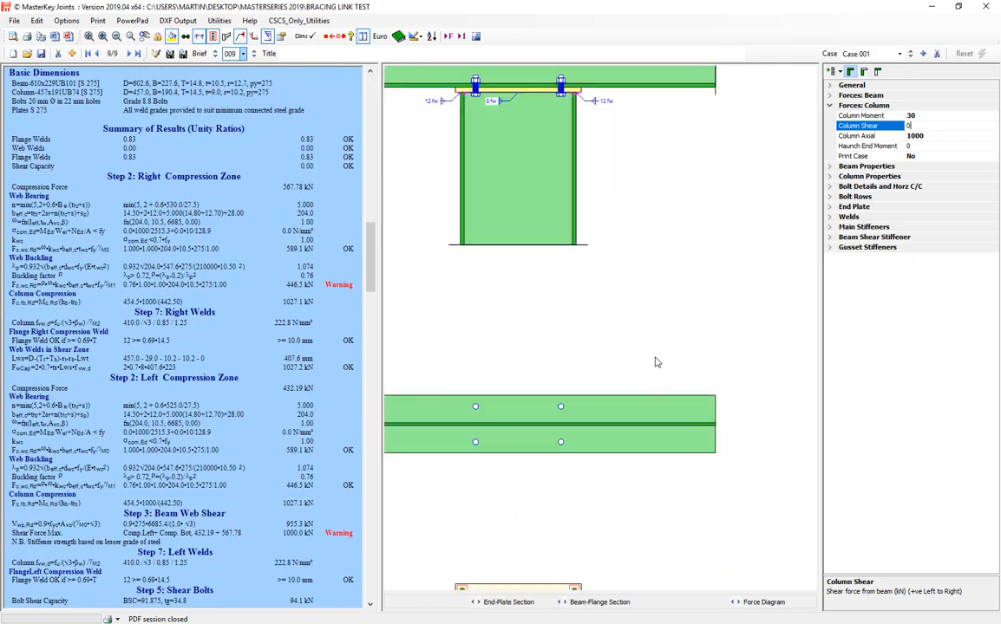
scroll(519, 329, "down", 3)
scroll(195, 303, "up", 4)
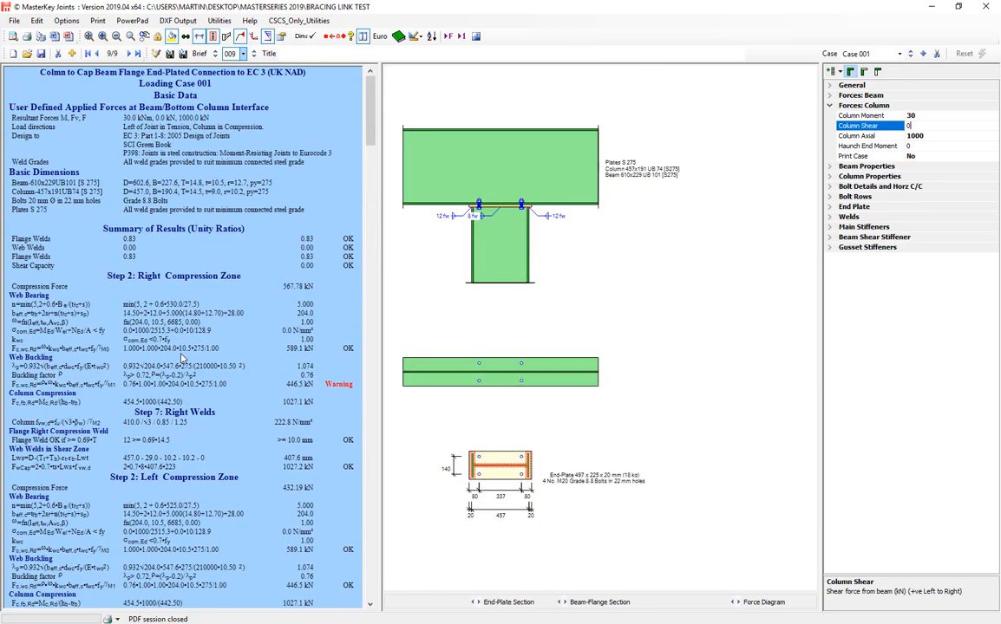
mouse_move(540, 324)
middle_mouse_down()
mouse_move(593, 340)
mouse_move(607, 334)
middle_mouse_up()
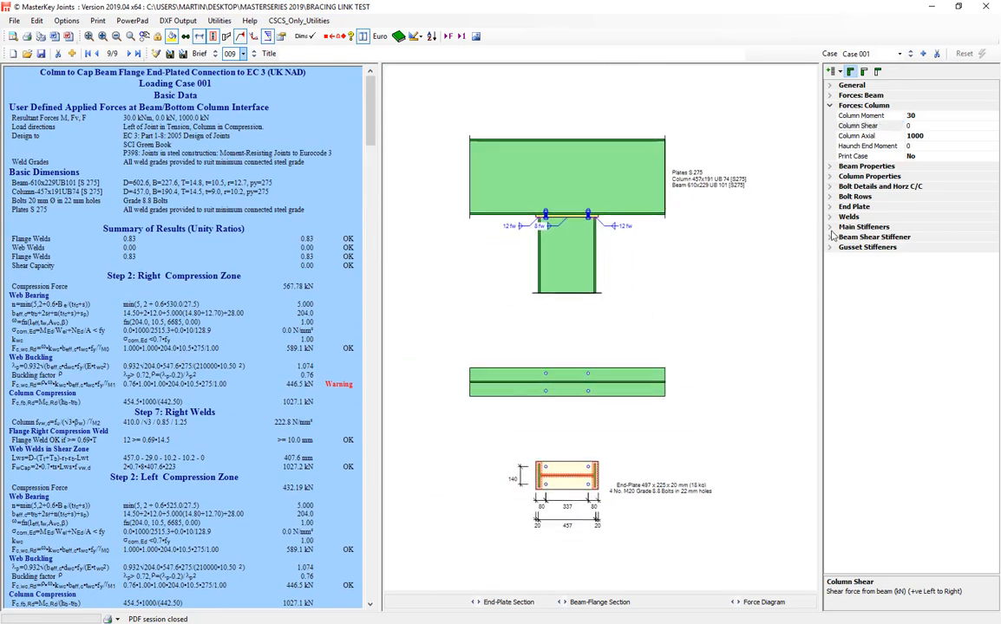
- Add 10 mm thick right and left main stiffeners to the cap beam web in brief 009
left_click(830, 228)
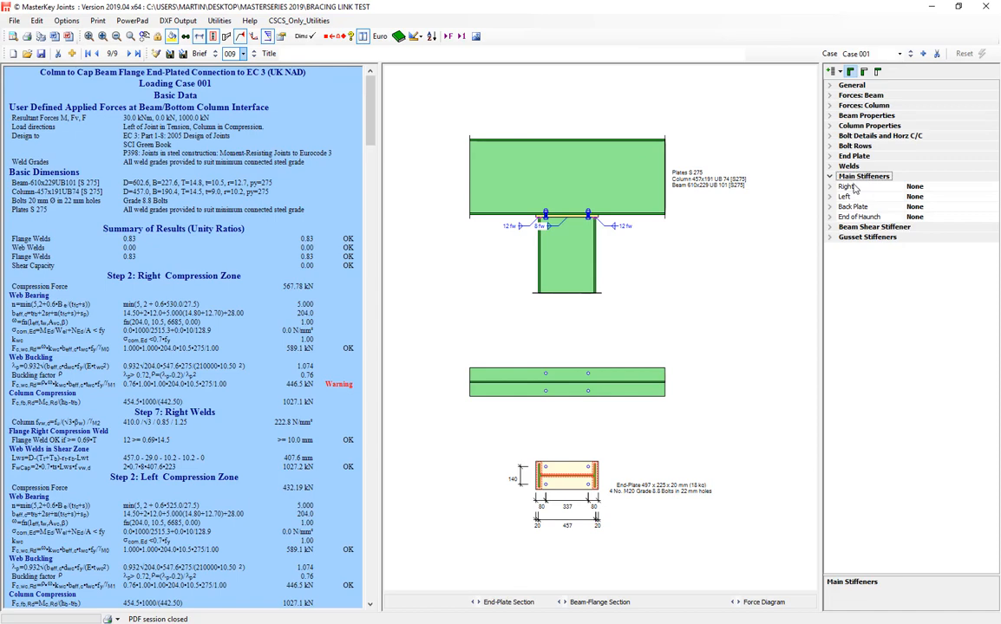
left_click(845, 187)
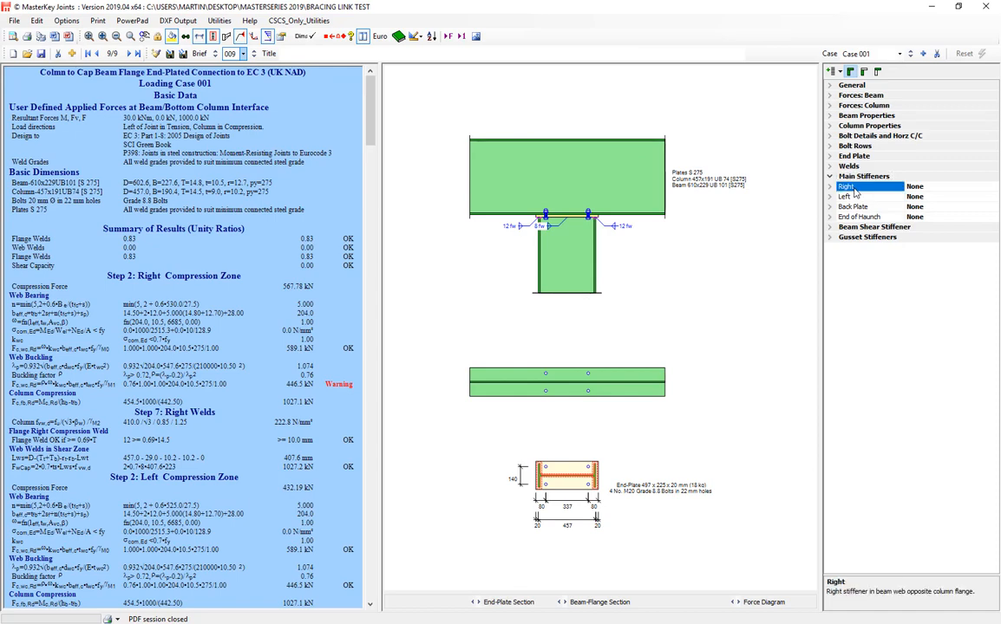
type("10")
key("Return")
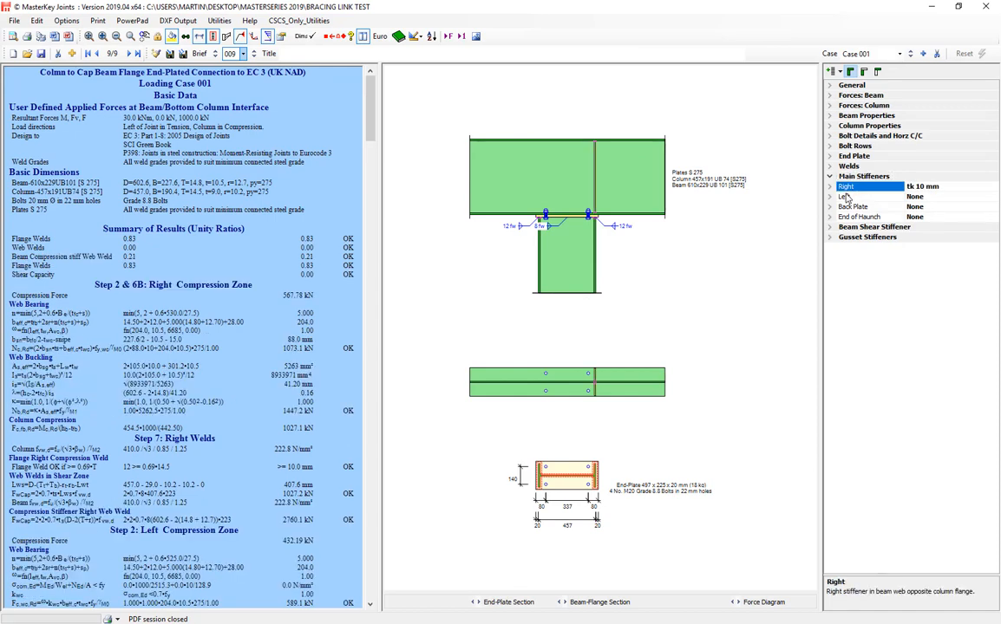
left_click(846, 198)
key("Return")
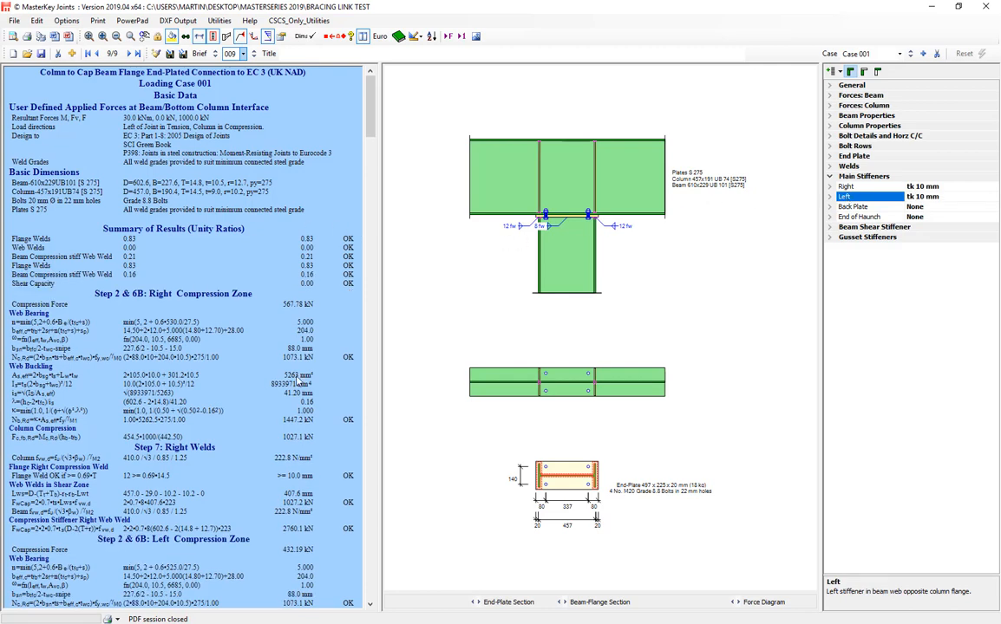
- Add a 10 mm thick beam shear stiffener to the cap beam web in brief 009 and set its type to Diagonal Stiffener
scroll(297, 381, "down", 12)
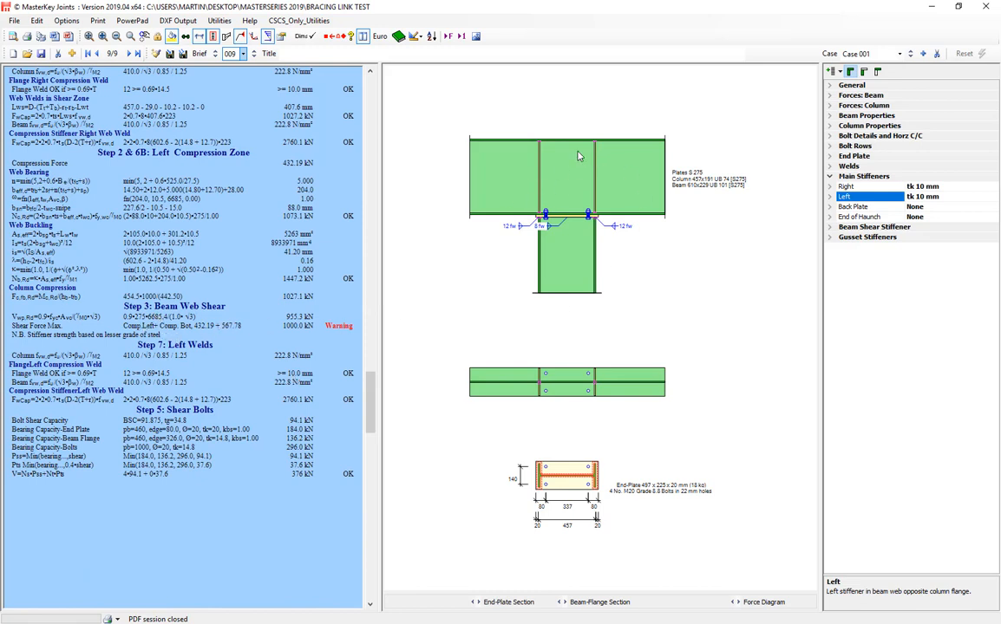
left_click(834, 227)
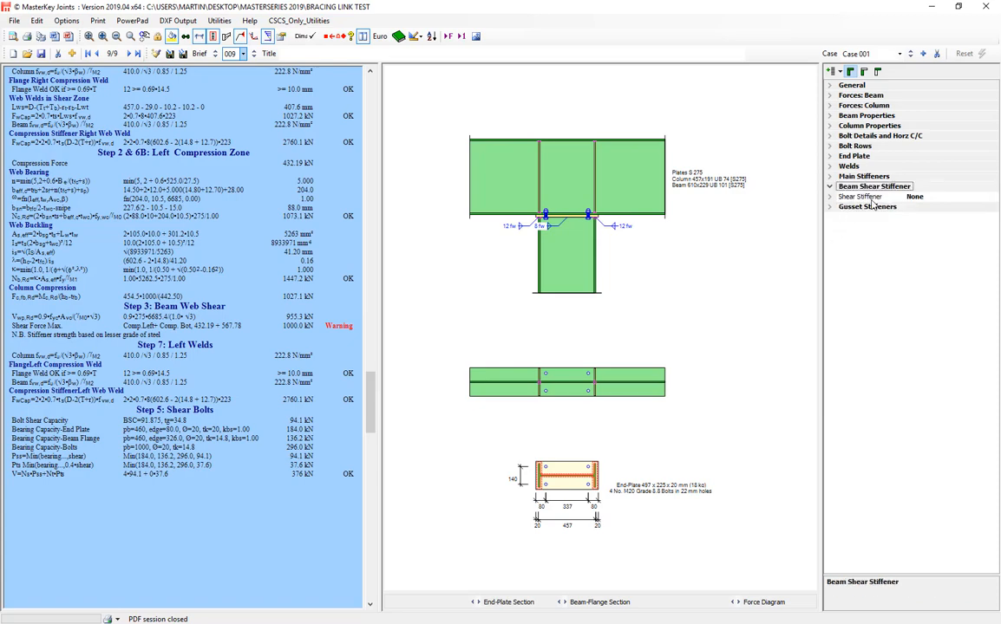
left_click(872, 198)
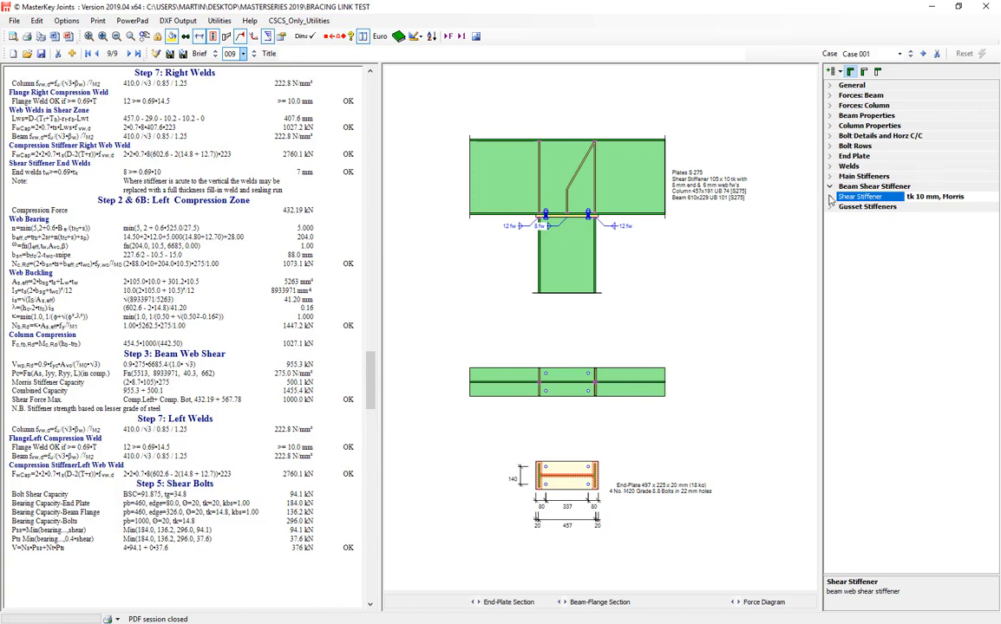
left_click(829, 198)
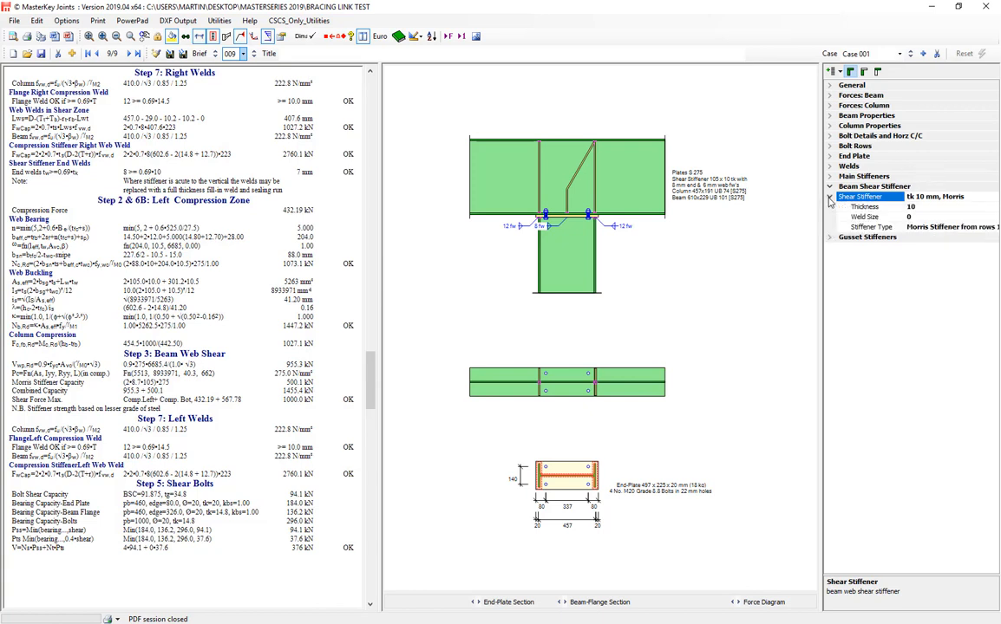
left_click(949, 227)
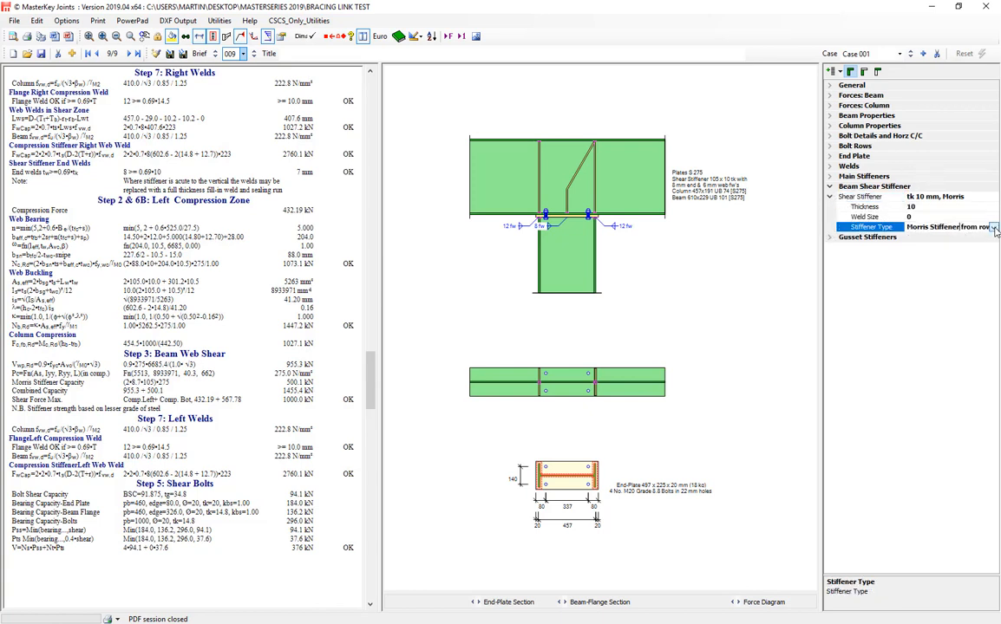
left_click(993, 228)
left_click(915, 257)
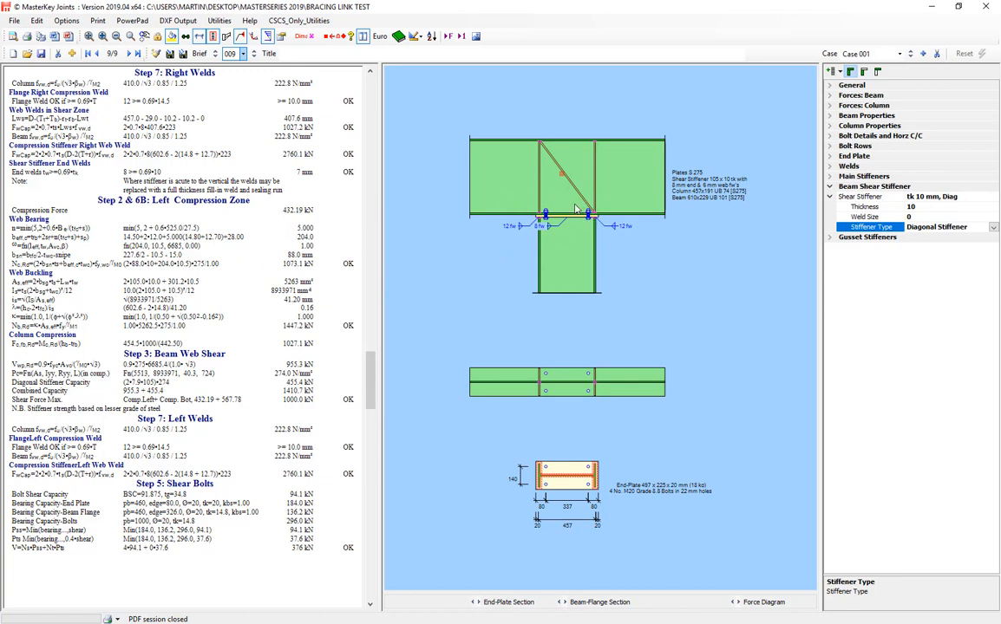
- Review the dimensional checks for bolt accessibility with the diagonal shear stiffener, and close them
scroll(125, 269, "up", 10)
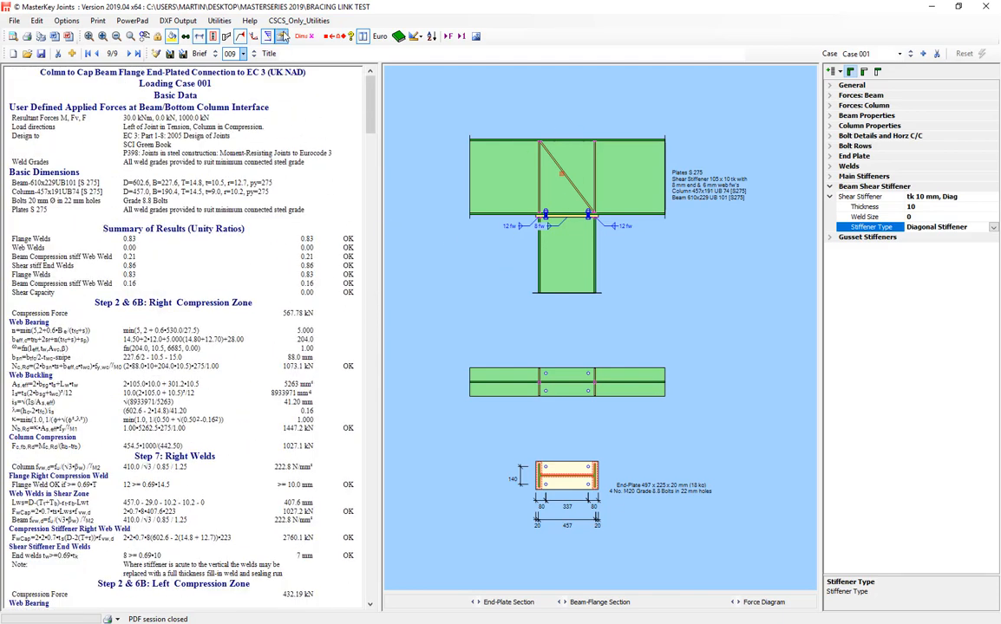
left_click(282, 35)
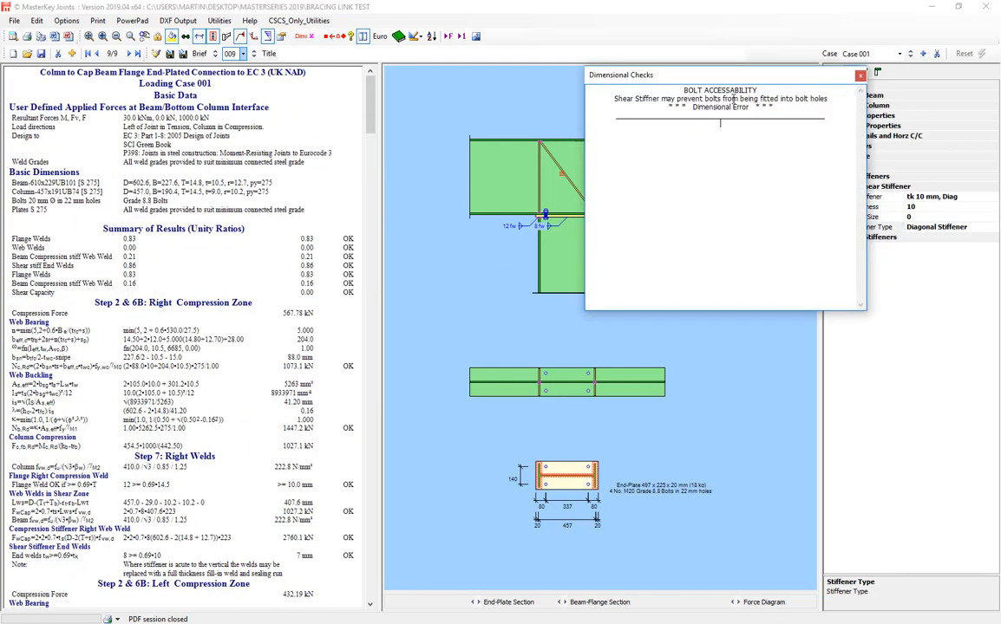
left_click(860, 76)
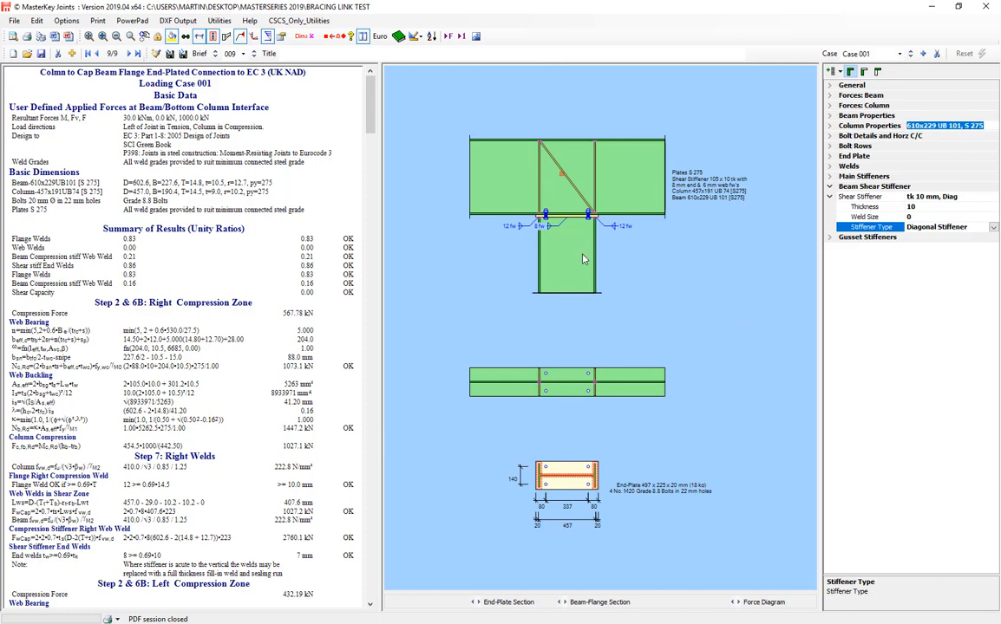
- Inspect the column section, flange weld and upper and lower bolt row properties by picking the matching items on the connection drawing
left_click(524, 228)
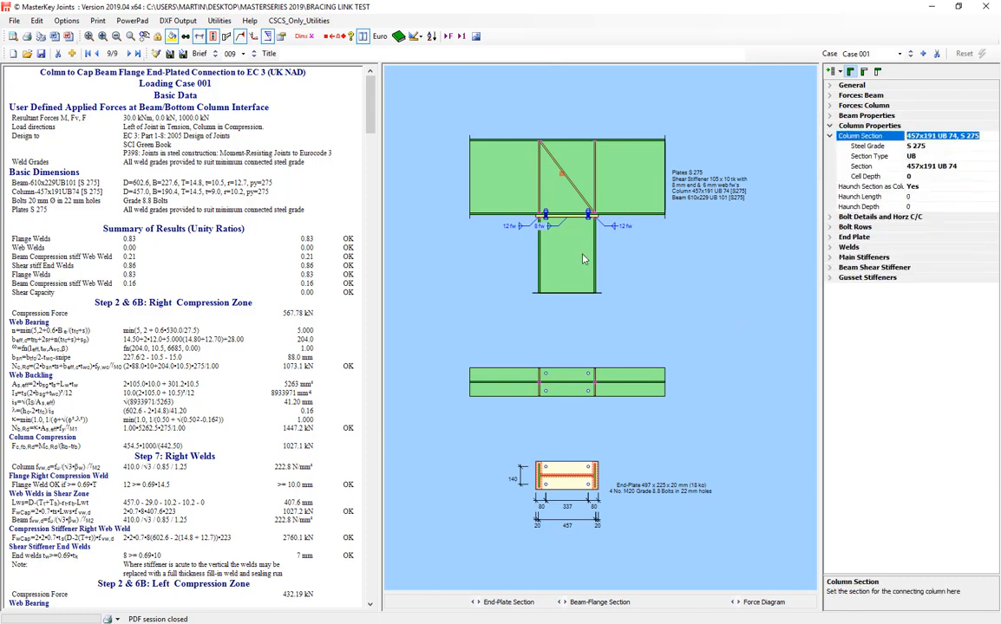
left_click(621, 227)
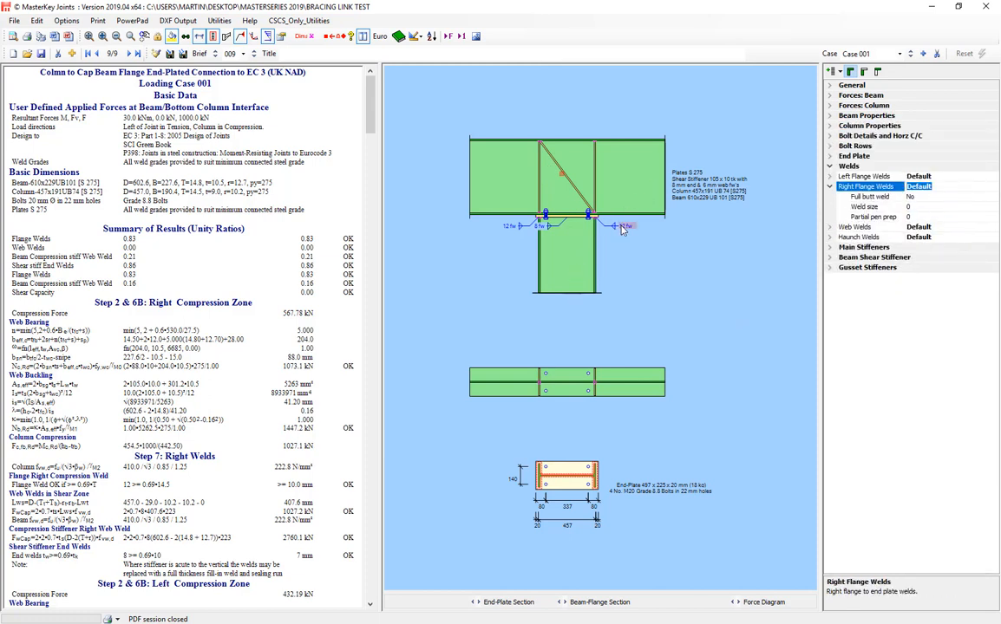
left_click(510, 228)
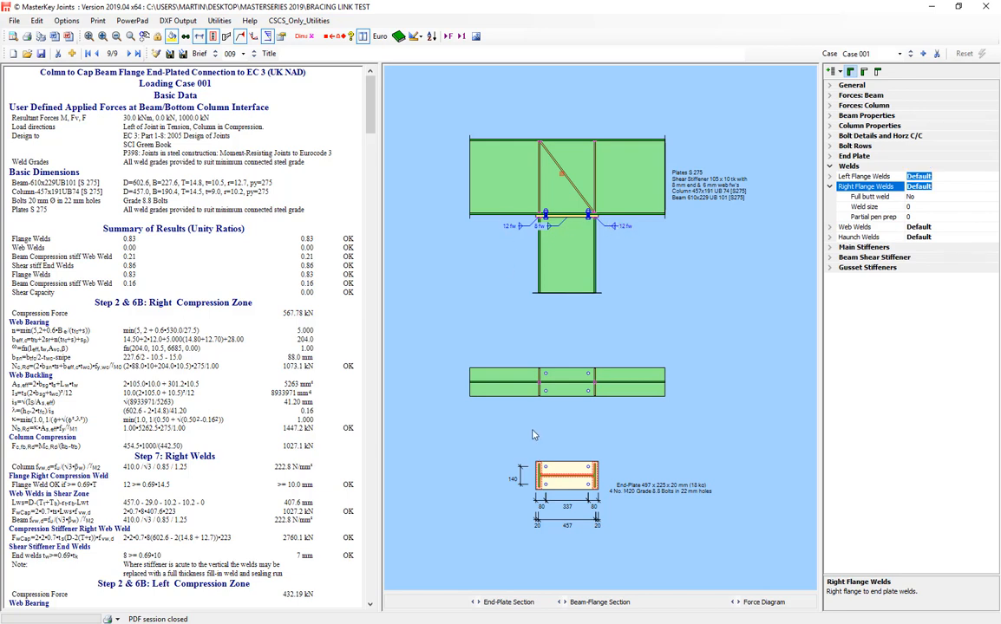
left_click(540, 509)
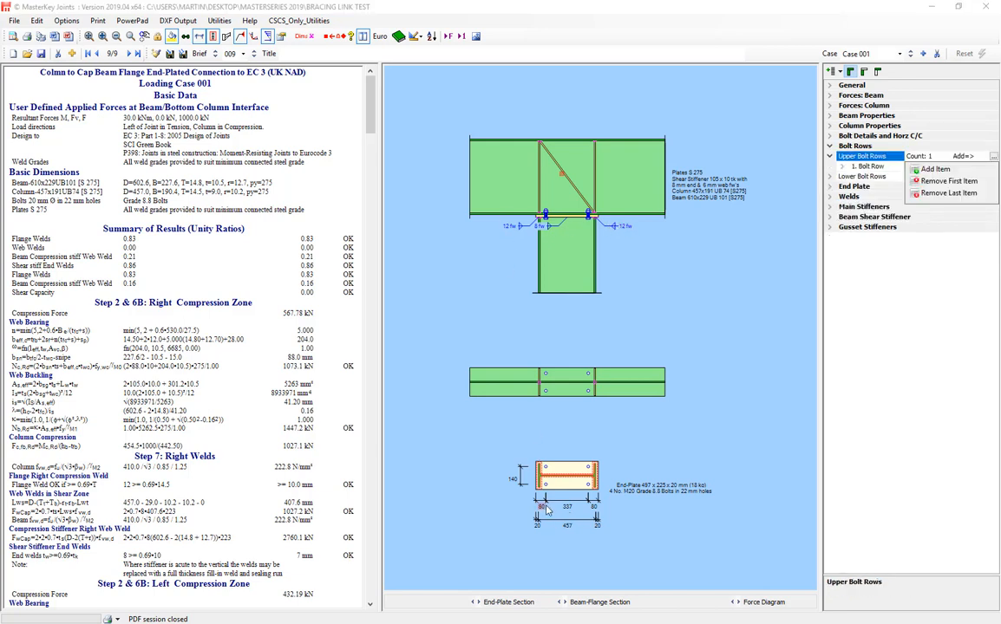
left_click(533, 455)
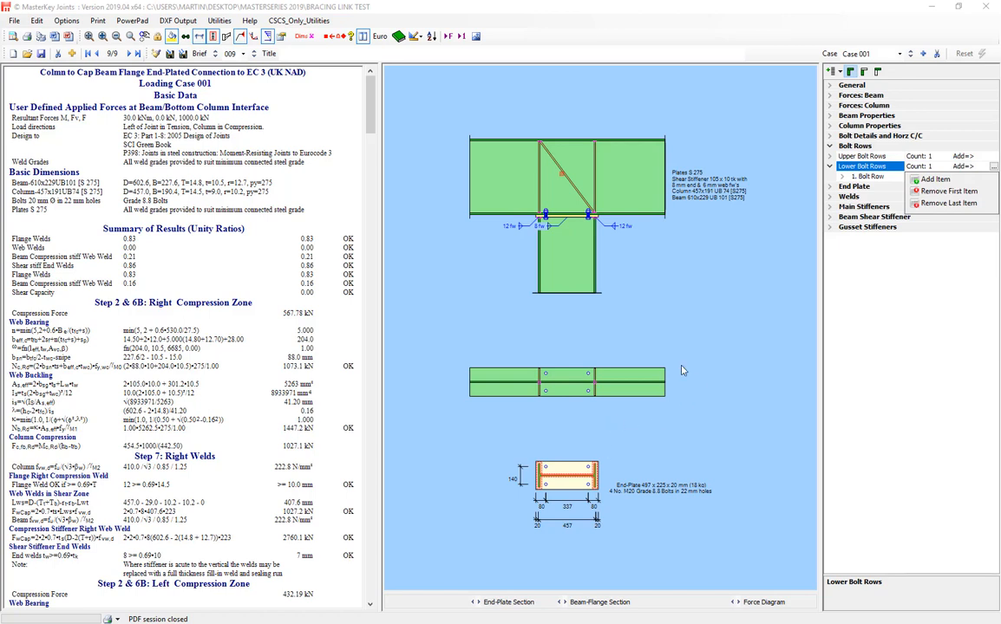
scroll(591, 449, "up", 2)
scroll(591, 449, "down", 2)
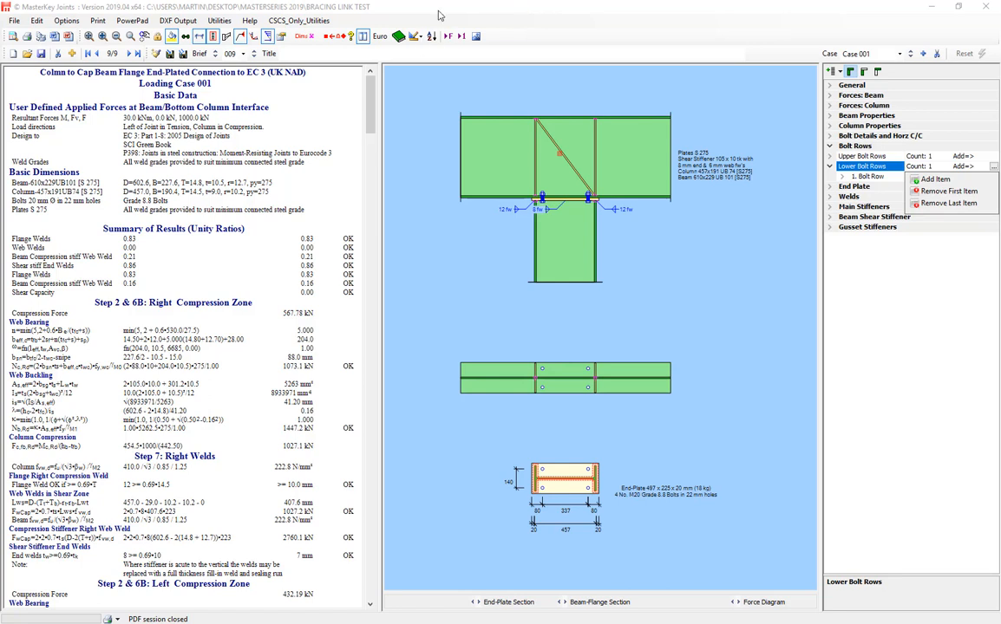
left_click(991, 5)
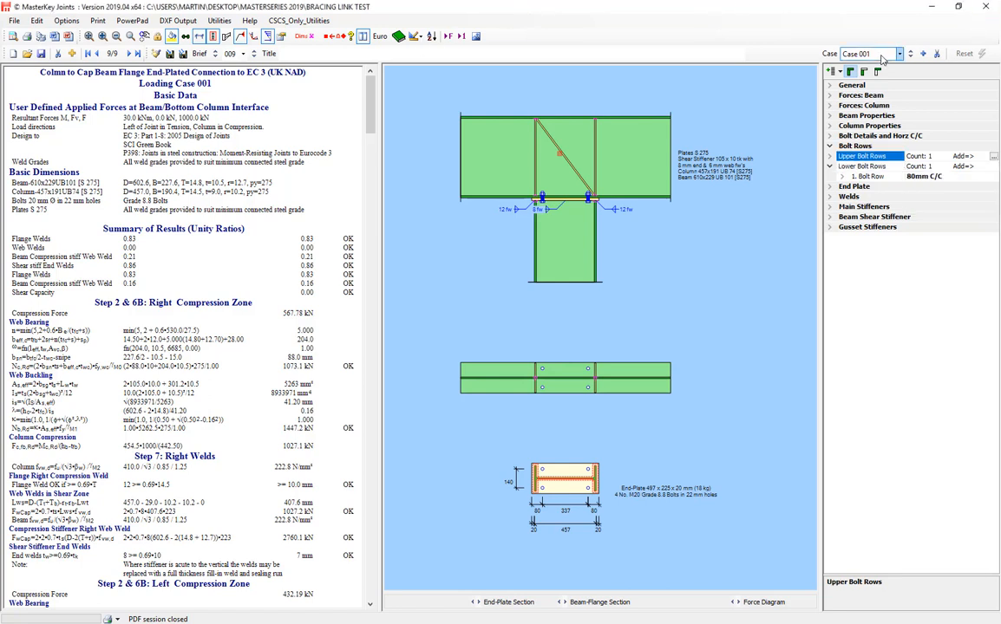
- Close the bracing link test joint file with its changes saved, and open the recent frame file Frame1.$5
left_click(986, 7)
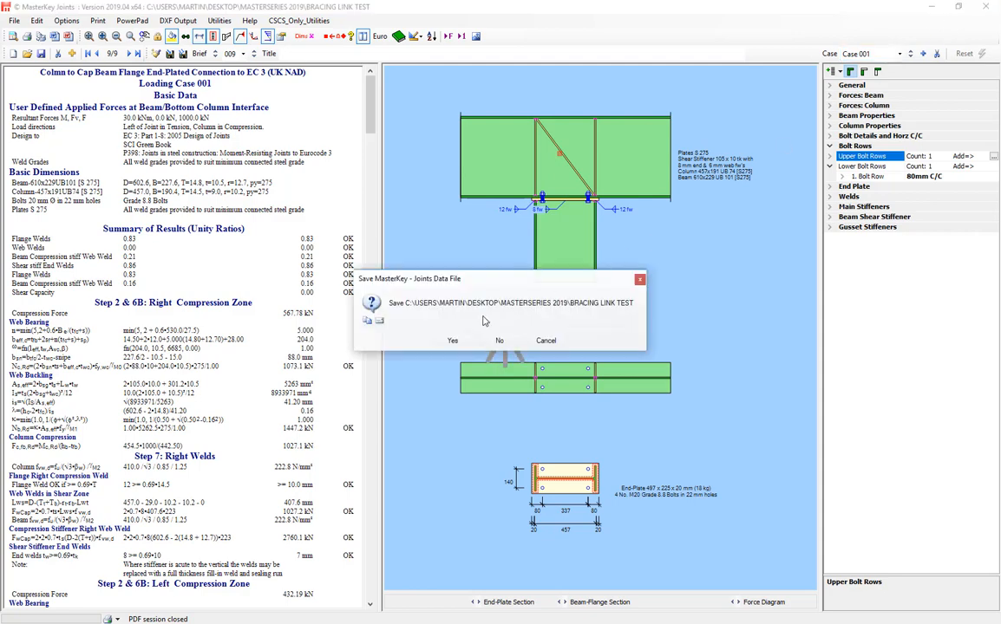
left_click(449, 323)
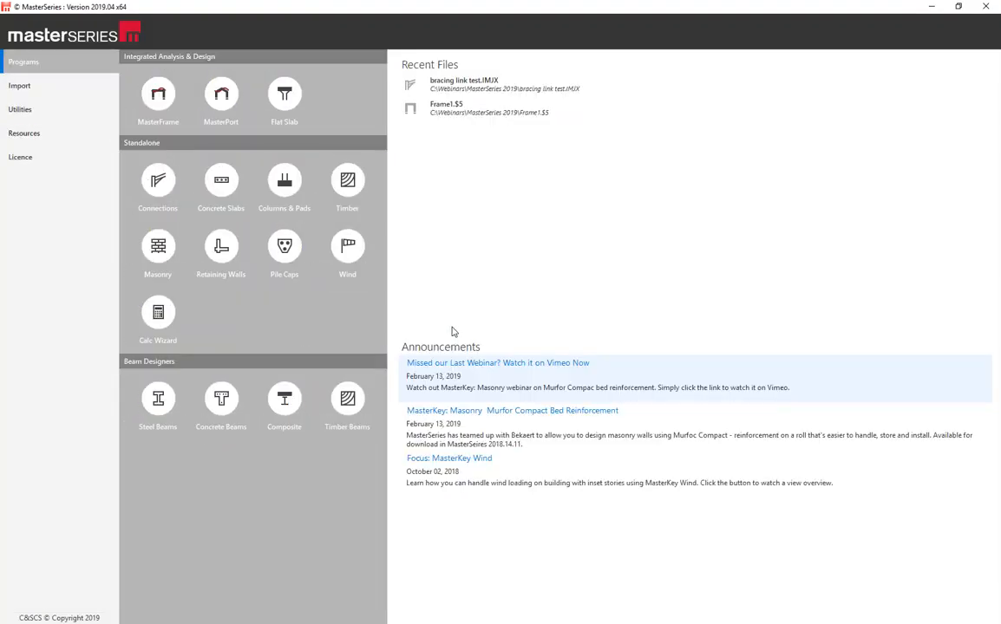
left_click(458, 111)
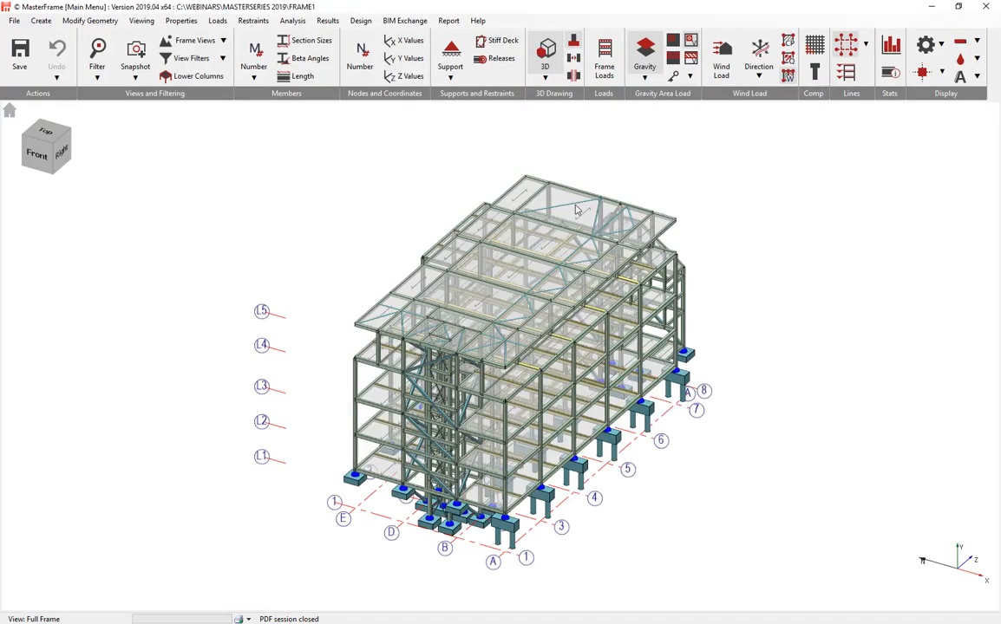
- Hide the foundations and the gravity area load panels in the 3D frame view
left_click(572, 43)
mouse_move(683, 307)
middle_mouse_down()
mouse_move(546, 336)
mouse_move(544, 365)
mouse_move(543, 286)
mouse_move(593, 325)
middle_mouse_up()
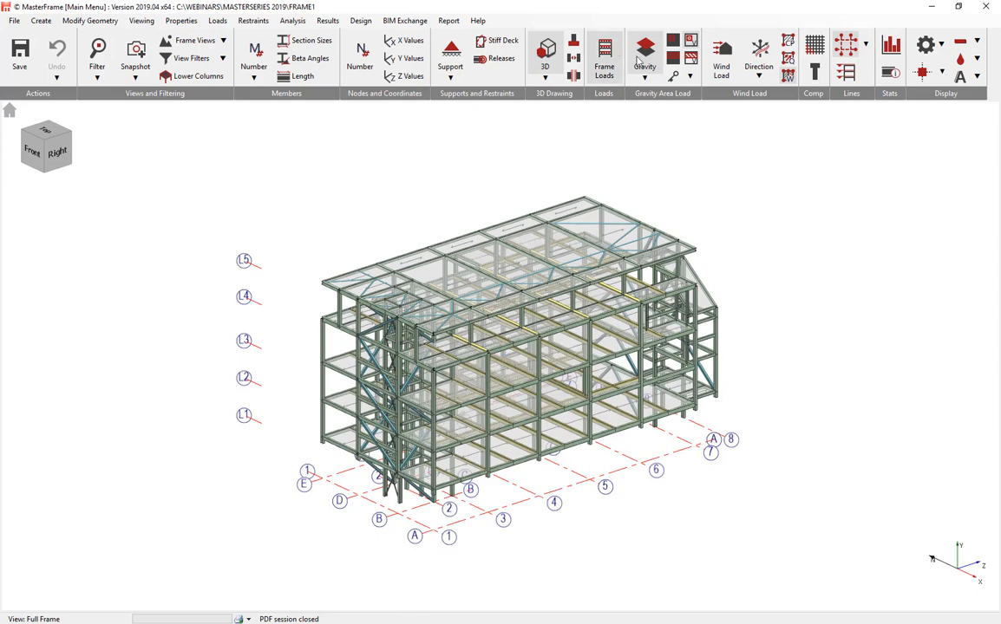
left_click(581, 47)
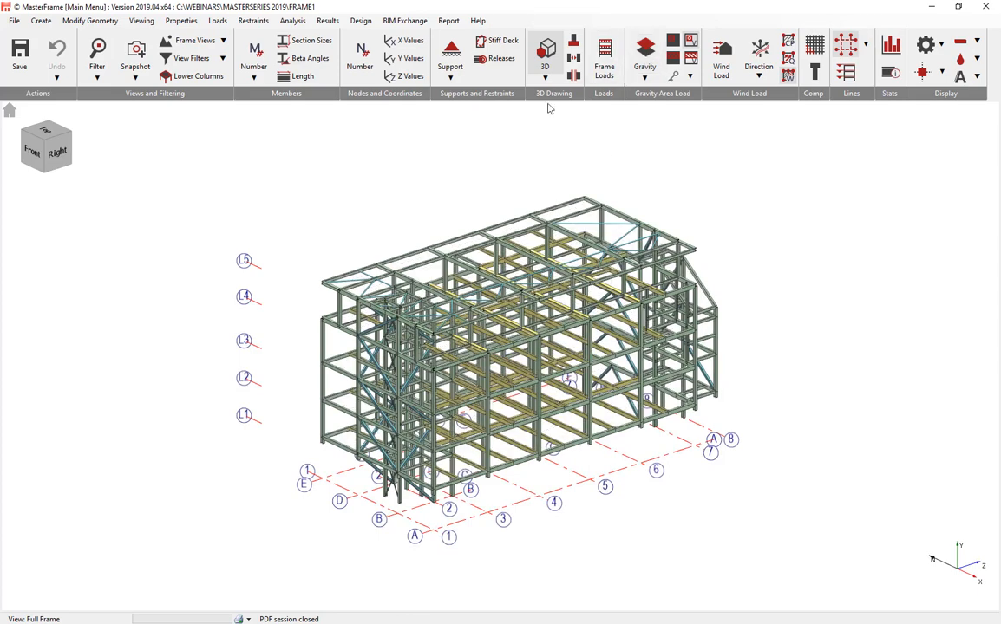
- Open the line loads on floor and roof panels and add a new line load set
left_click(216, 20)
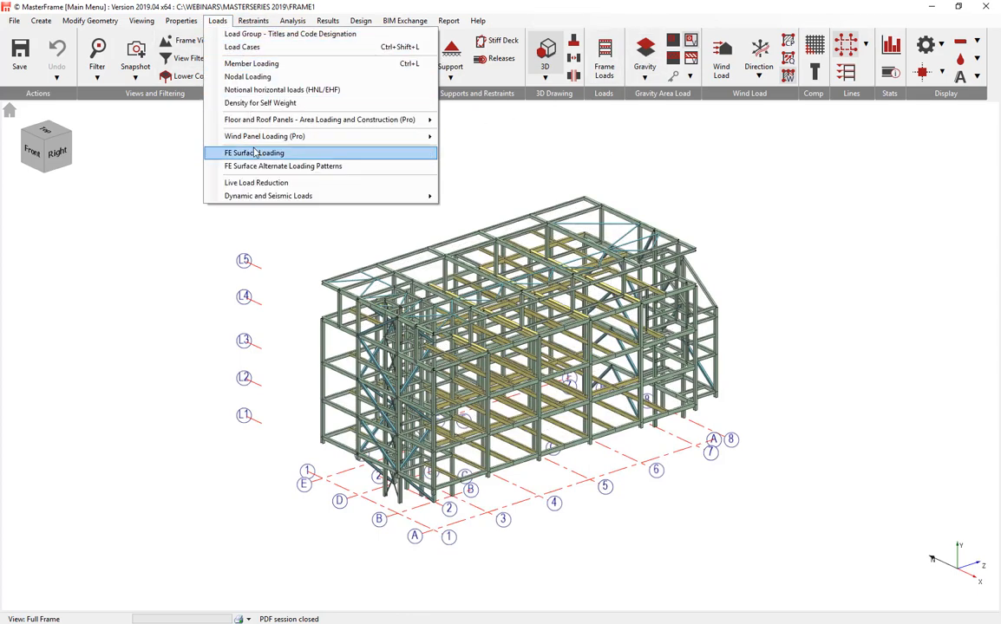
mouse_move(356, 119)
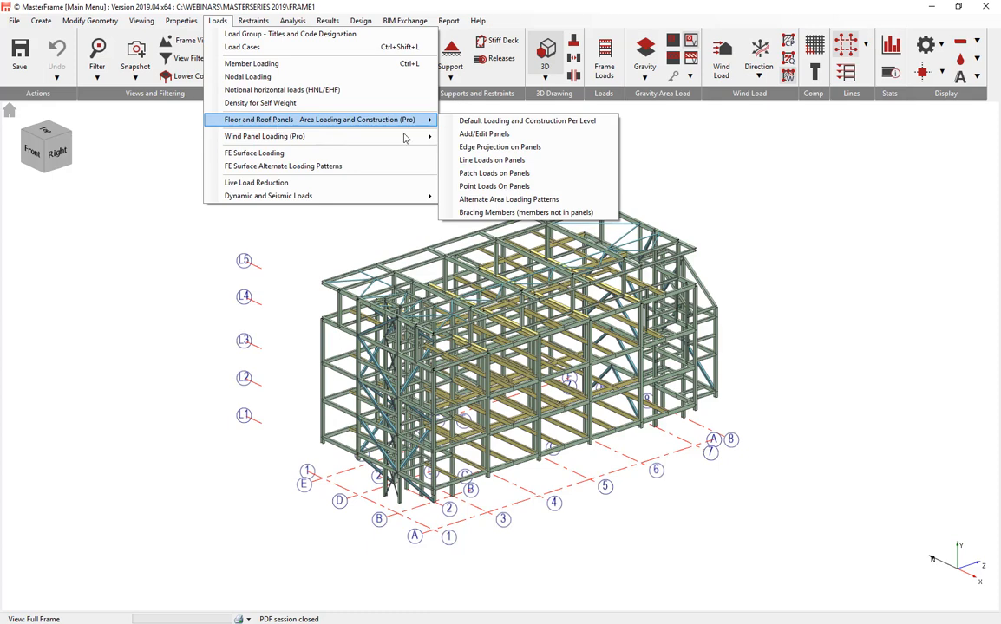
left_click(483, 163)
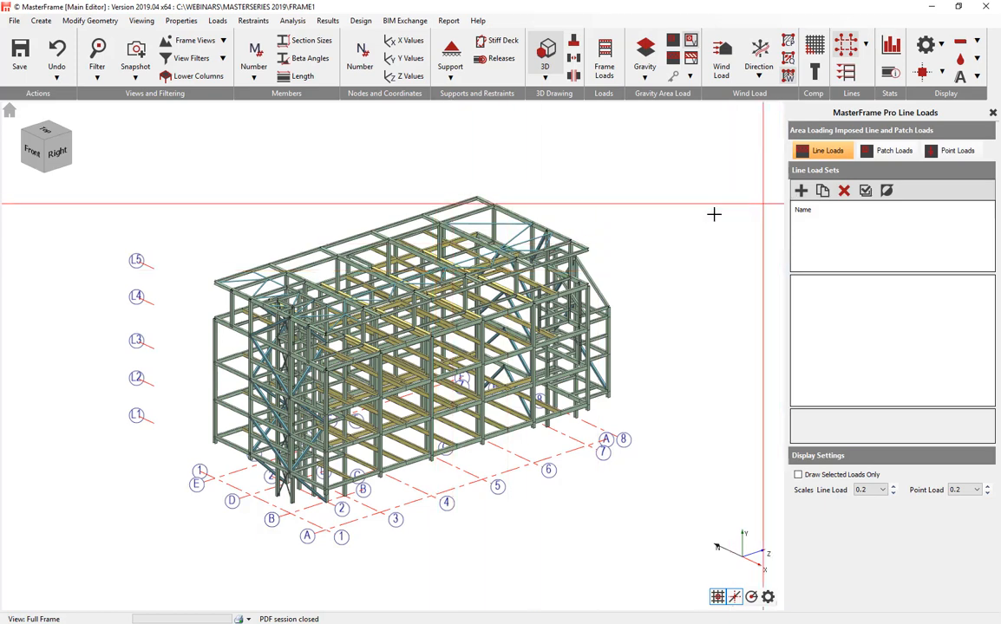
scroll(360, 323, "up", 2)
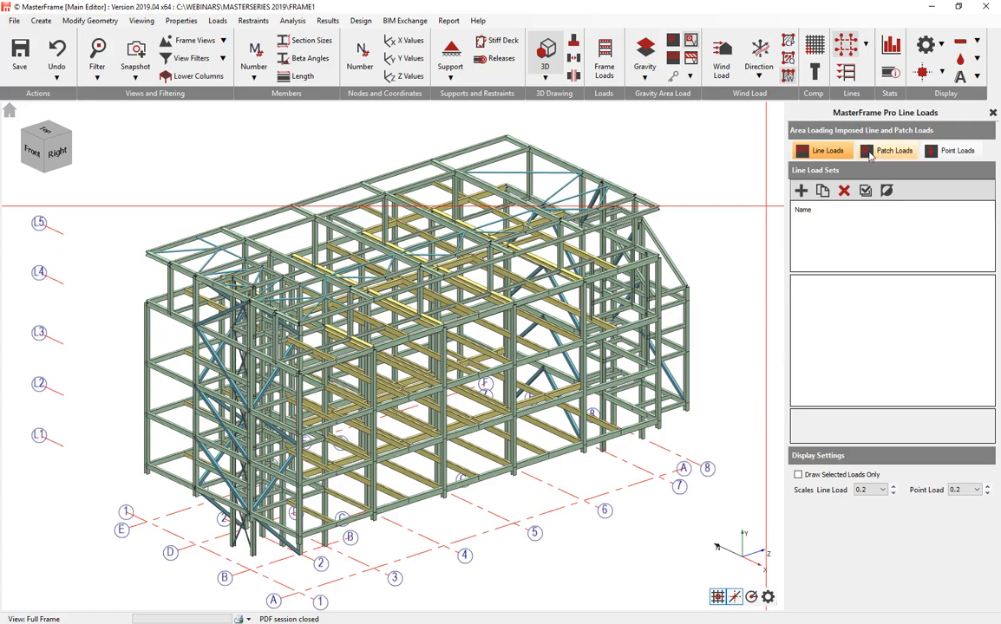
left_click(802, 194)
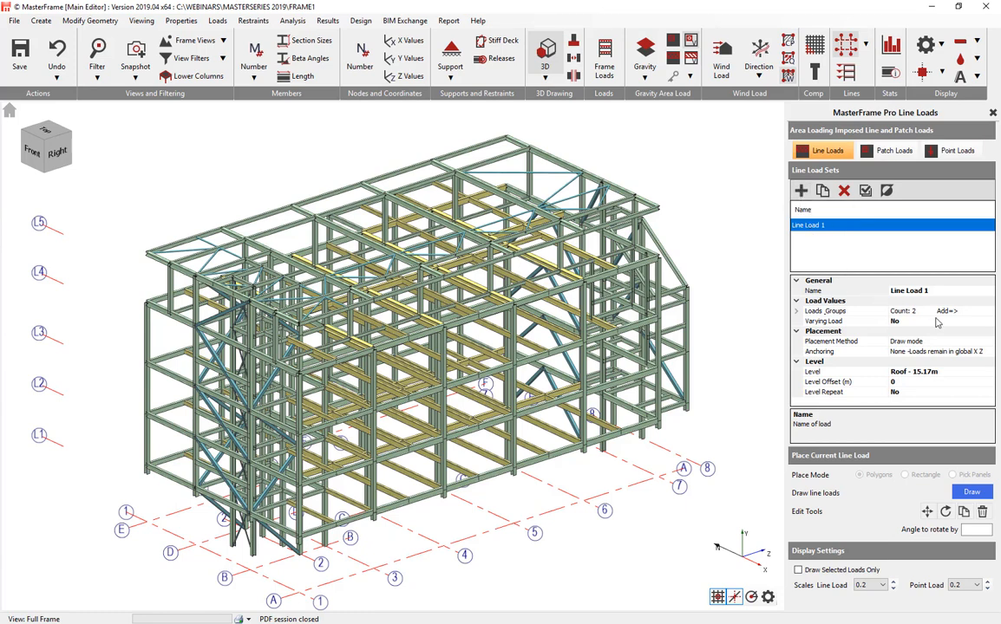
- Set the line load values to 5 kN/m for load group D and 6 kN/m for load group L
left_click(797, 312)
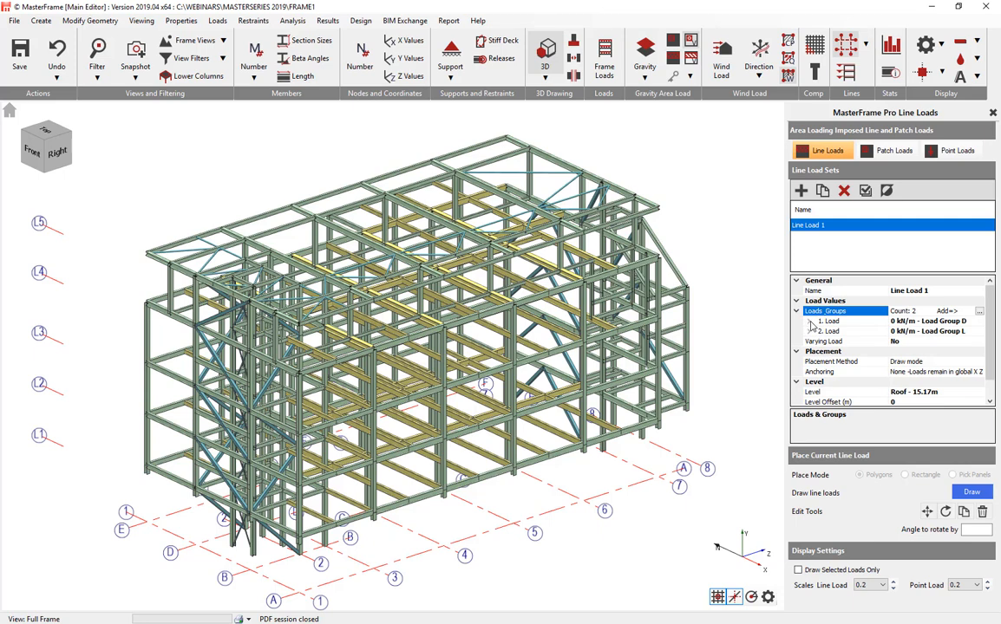
left_click(809, 322)
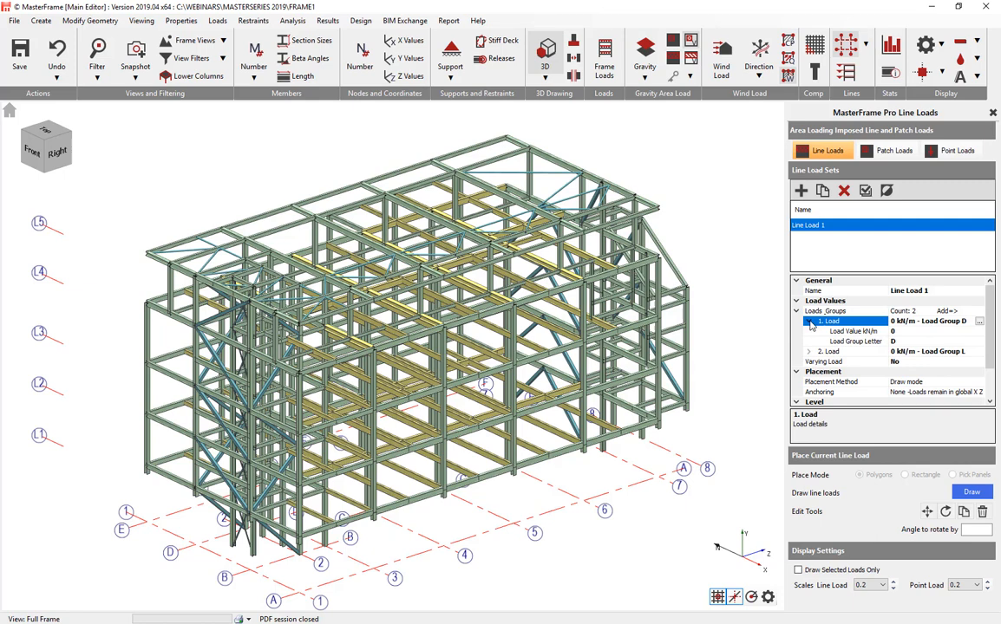
left_click(907, 331)
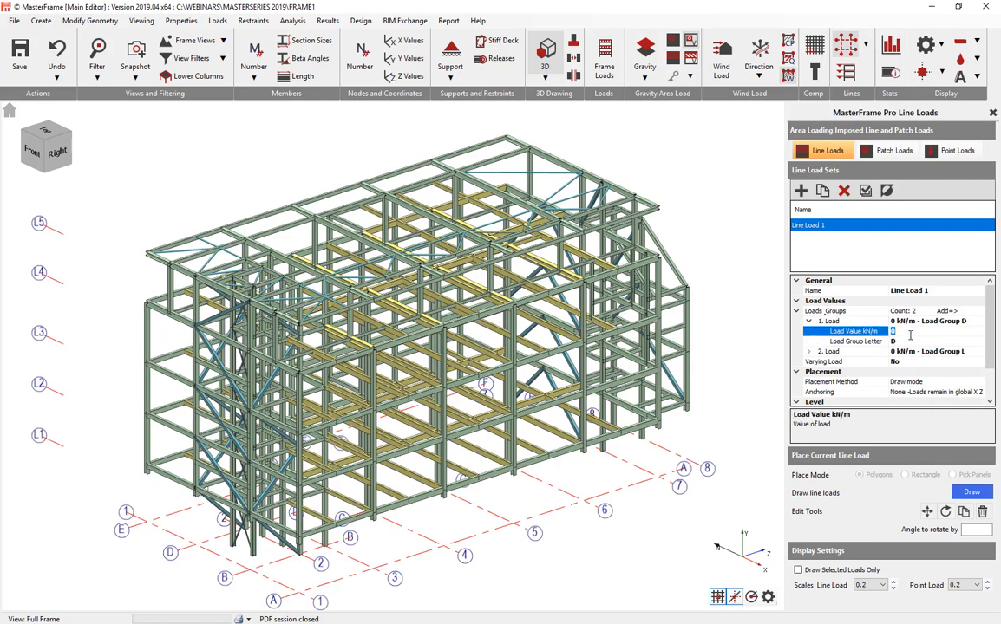
type("5")
left_click(808, 351)
left_click(906, 362)
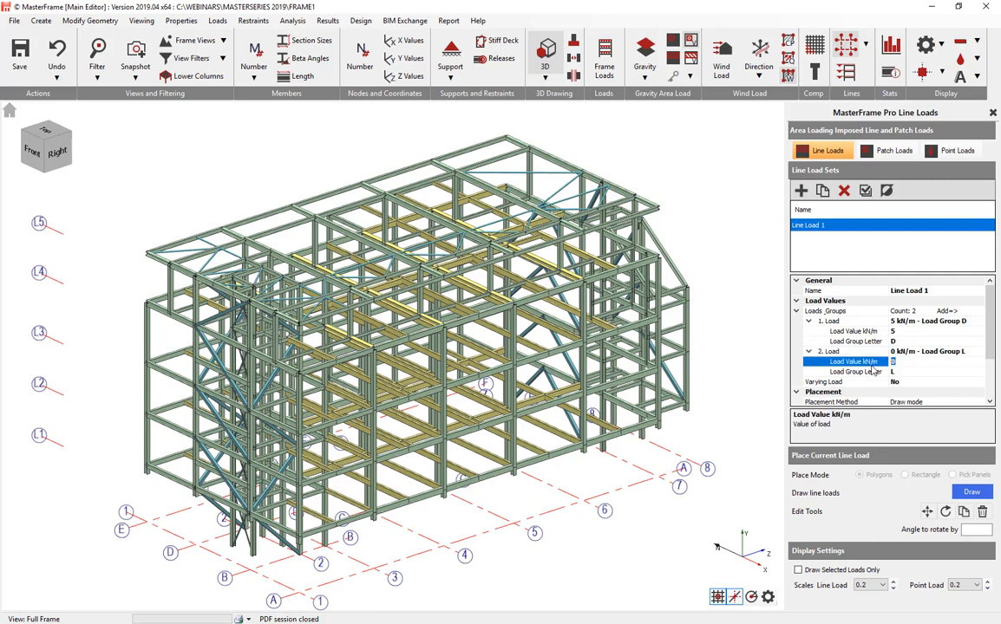
type("6")
- Examine the options for adding or removing load items and the load group letters of both line loads
left_click(977, 311)
left_click(979, 311)
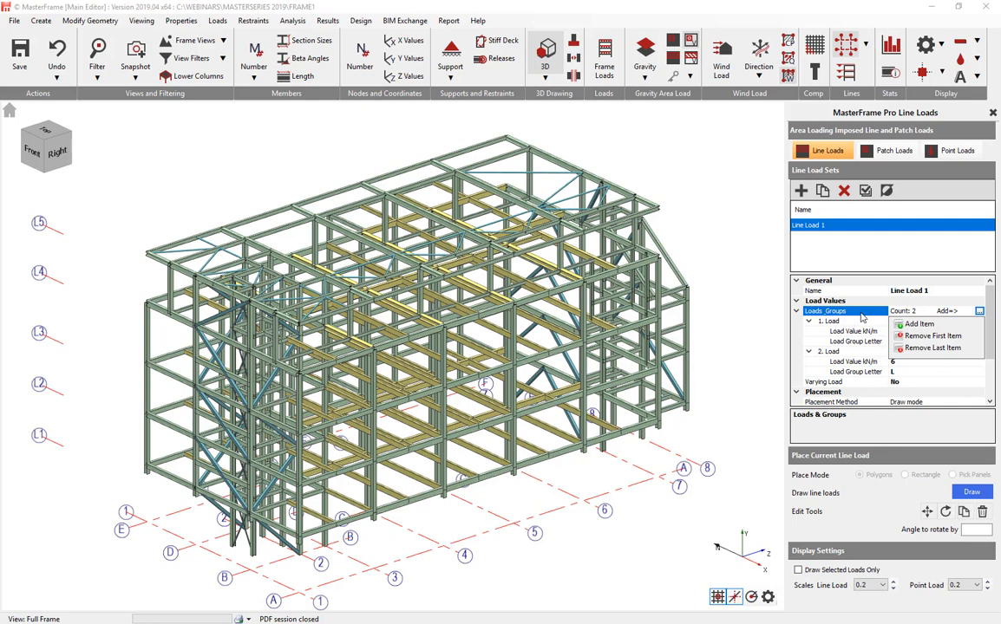
left_click(856, 315)
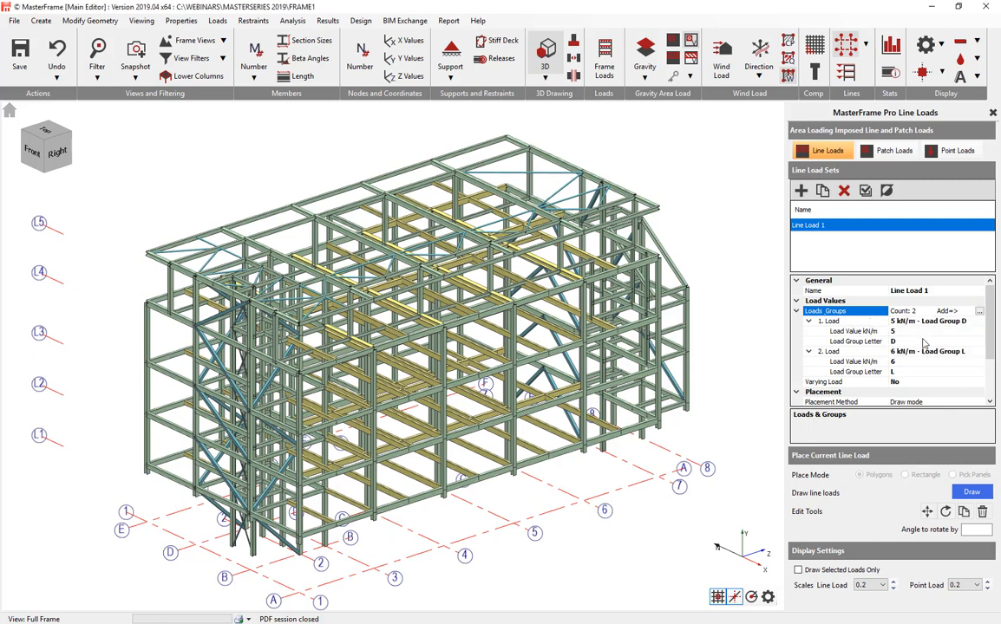
left_click(925, 342)
left_click(979, 344)
left_click(979, 344)
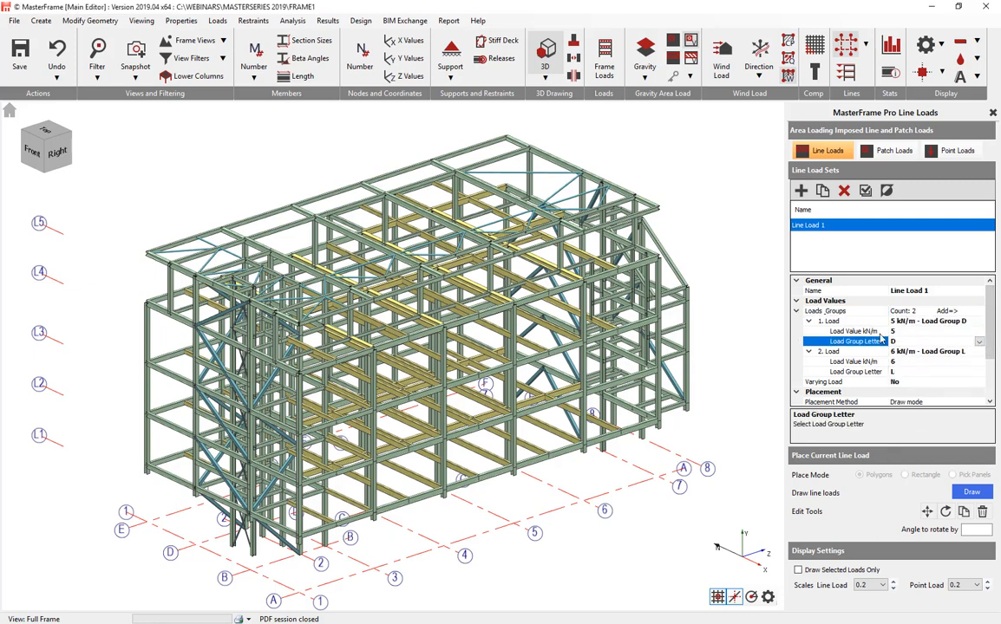
left_click(899, 331)
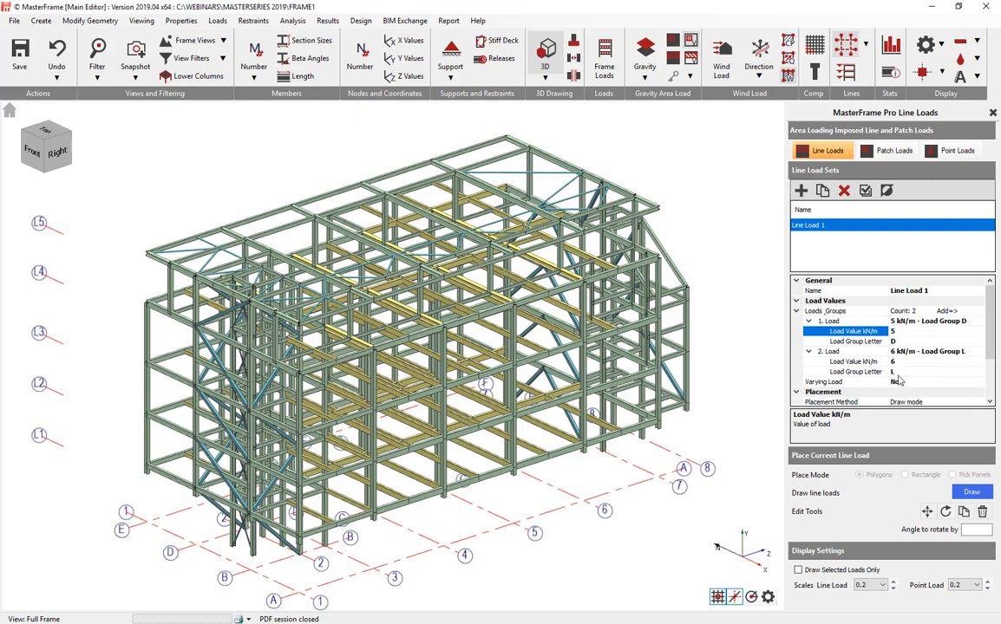
left_click(854, 341)
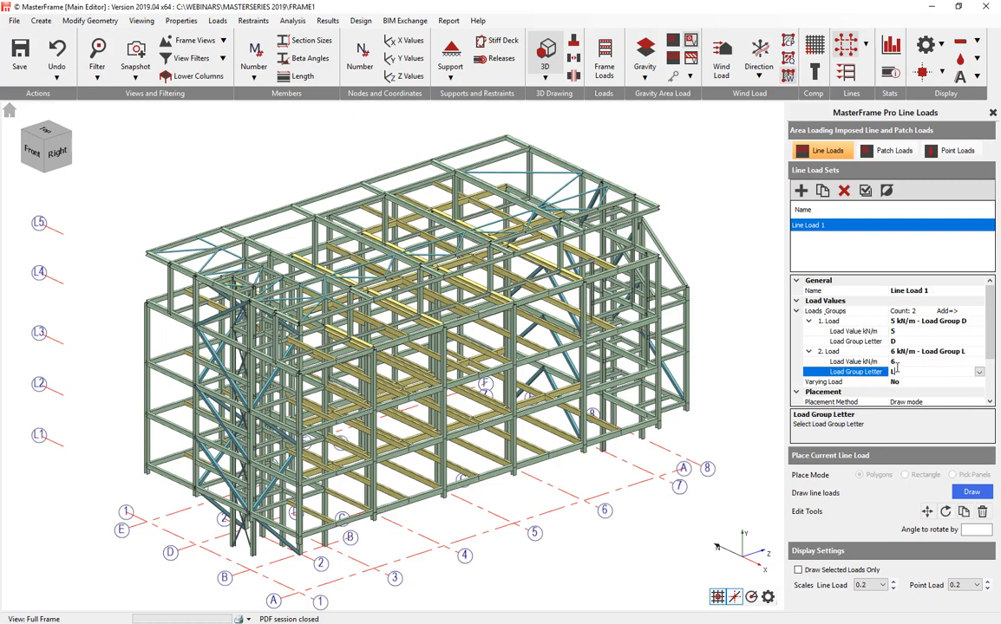
left_click(808, 321)
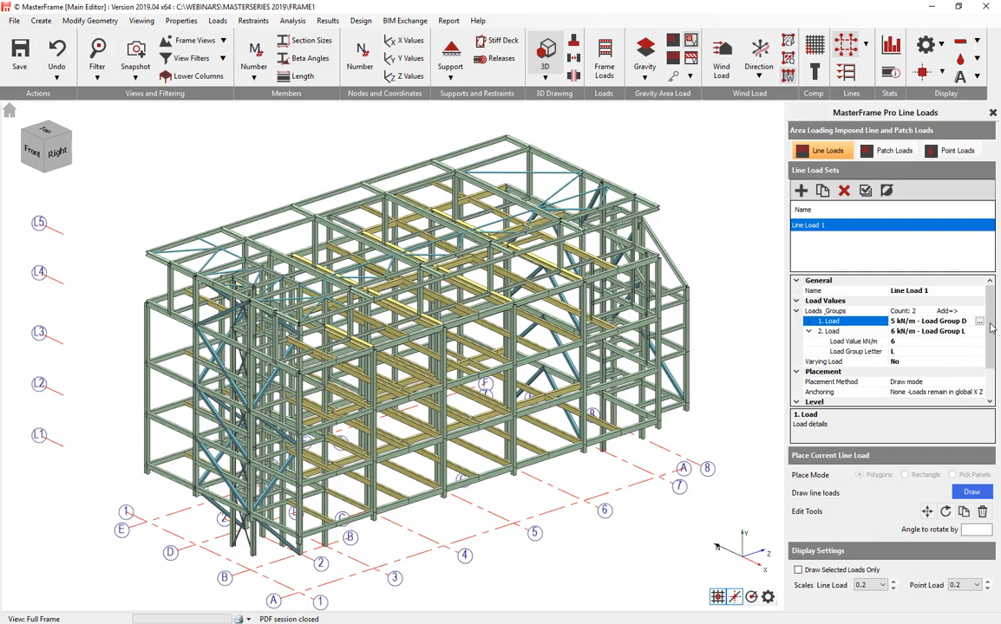
- Set the placement method of Line Load 1 to On member
scroll(867, 328, "down", 1)
left_click(952, 352)
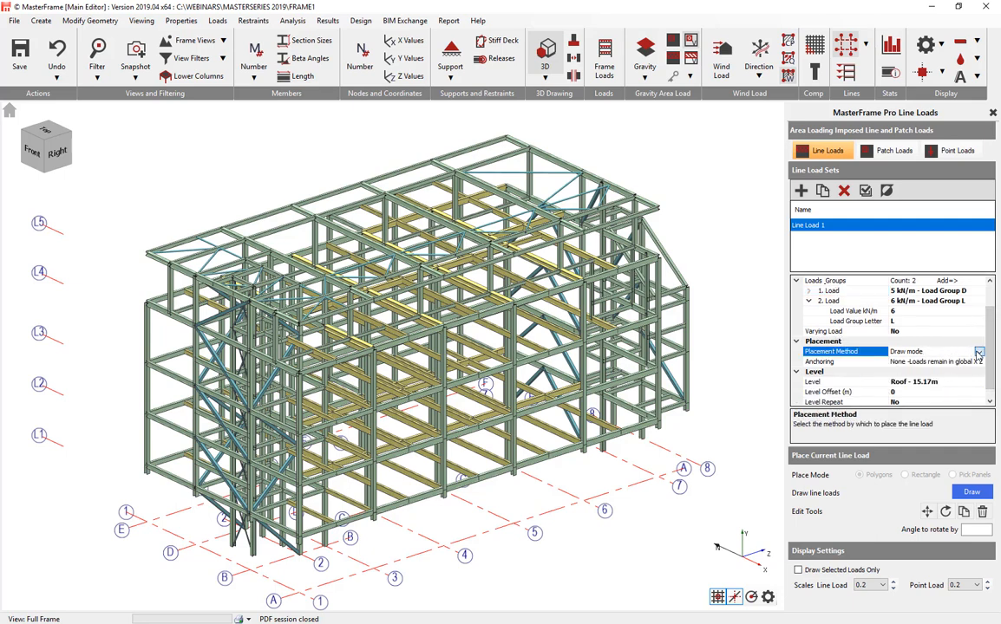
left_click(978, 352)
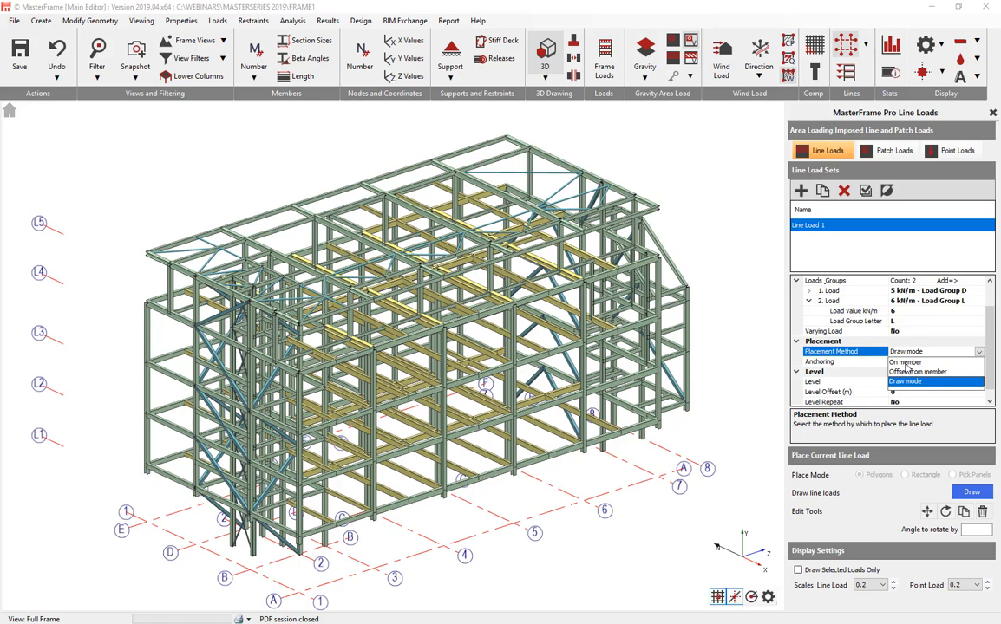
left_click(905, 364)
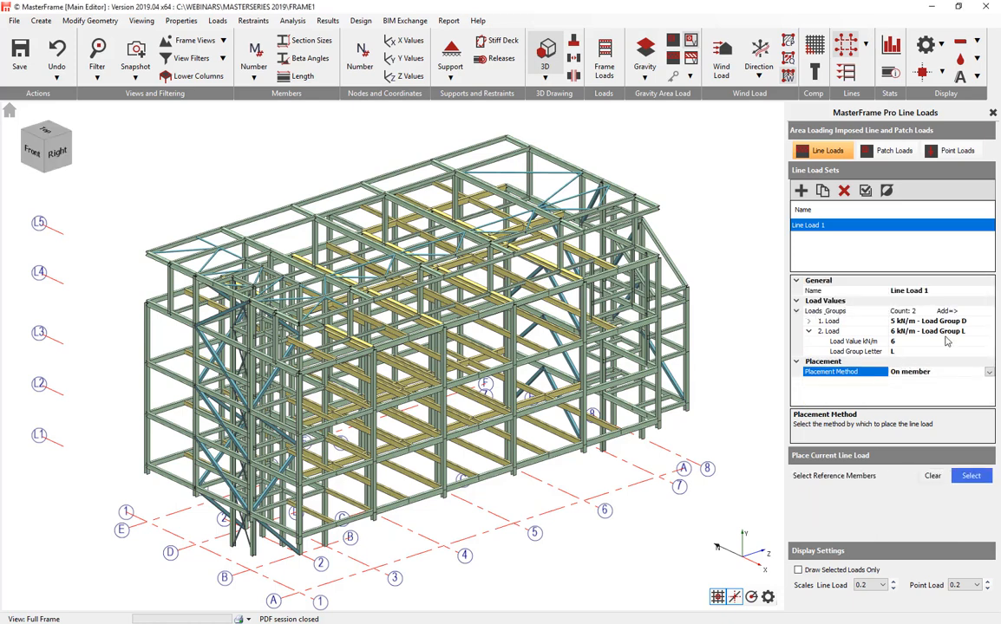
left_click(988, 372)
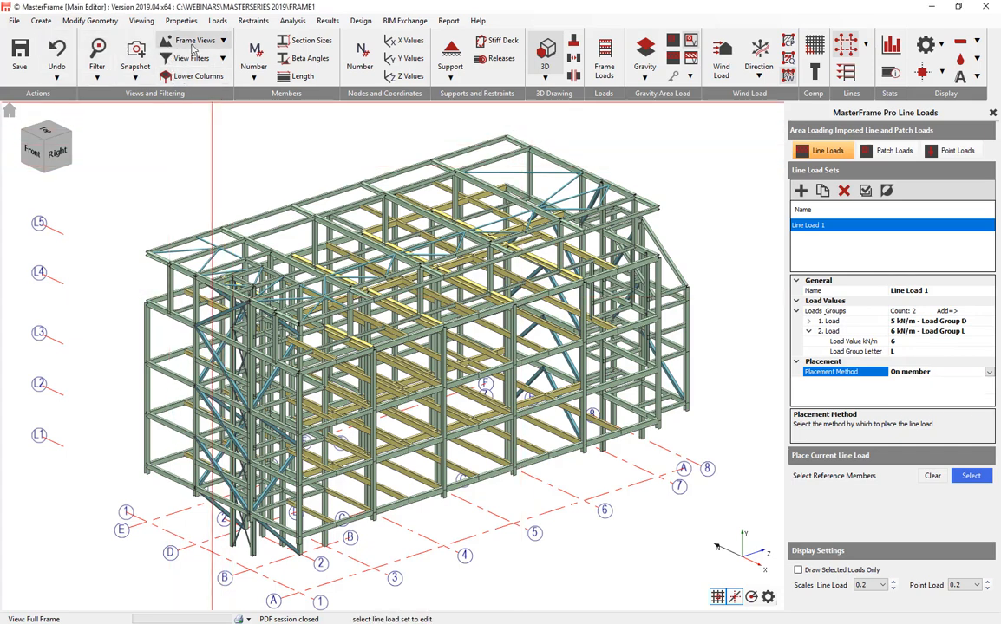
- Restrict the frame view to the plan at Level 1, shown in 3D
left_click(174, 42)
left_click(217, 144)
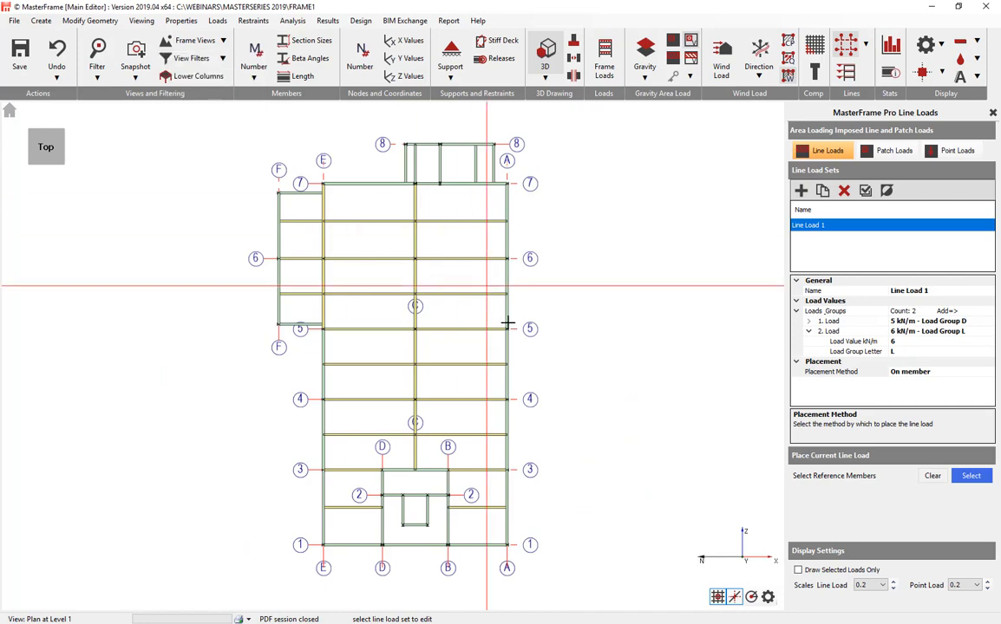
middle_click_drag(540, 404, 399, 407)
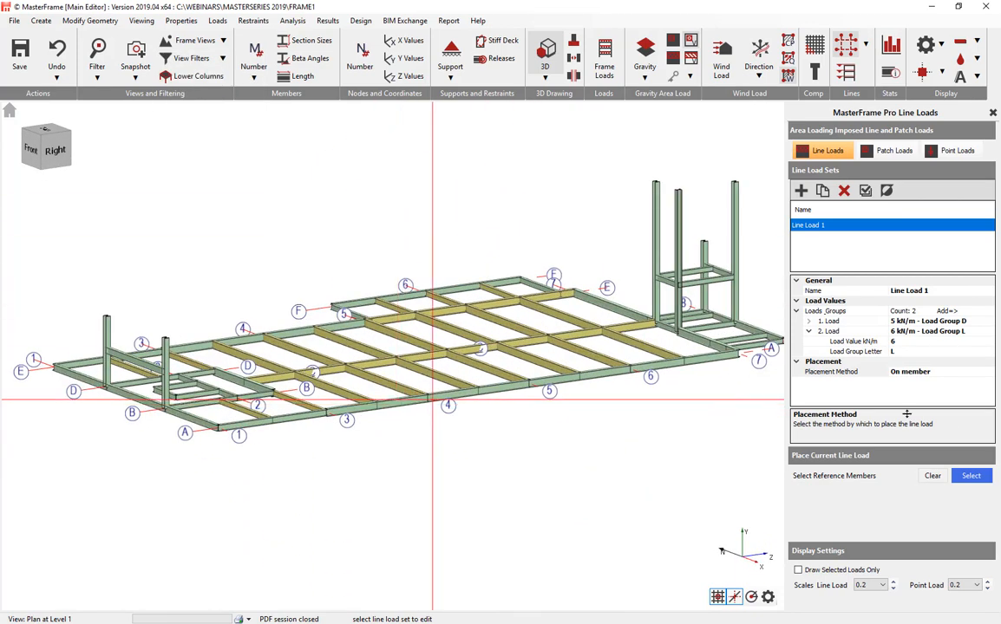
- Place the line load on the gridline A edge beams between grids 3 and 5 and on the adjoining internal beam between grids 4 and 5
left_click(970, 476)
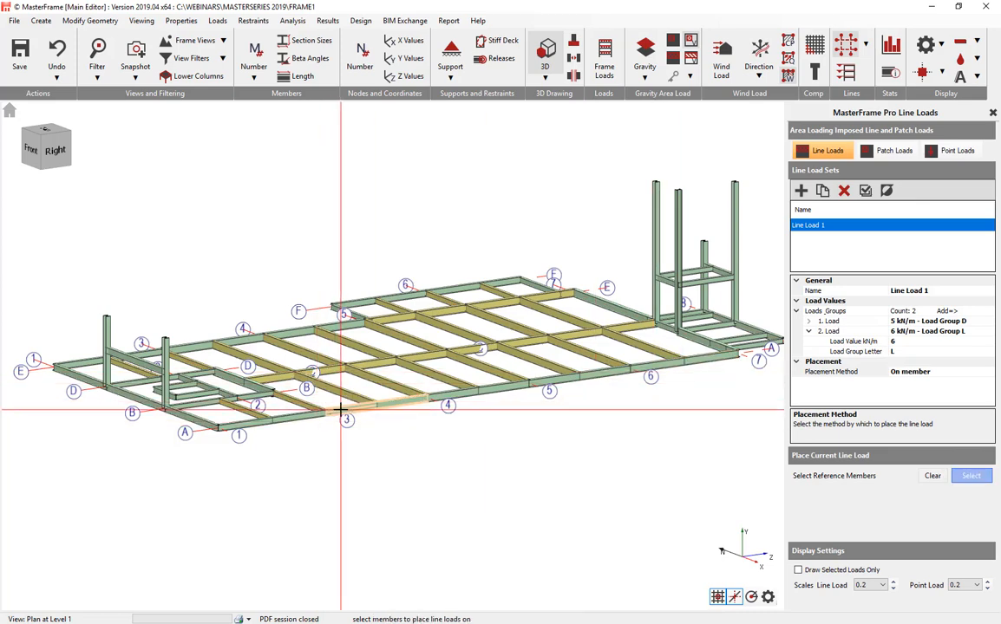
left_click(405, 395)
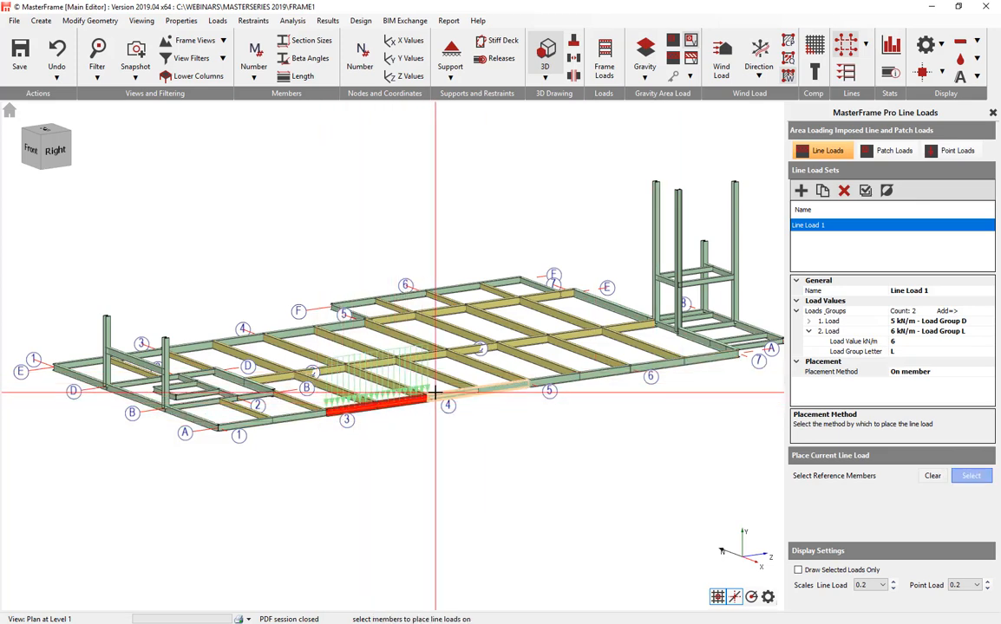
left_click(494, 388)
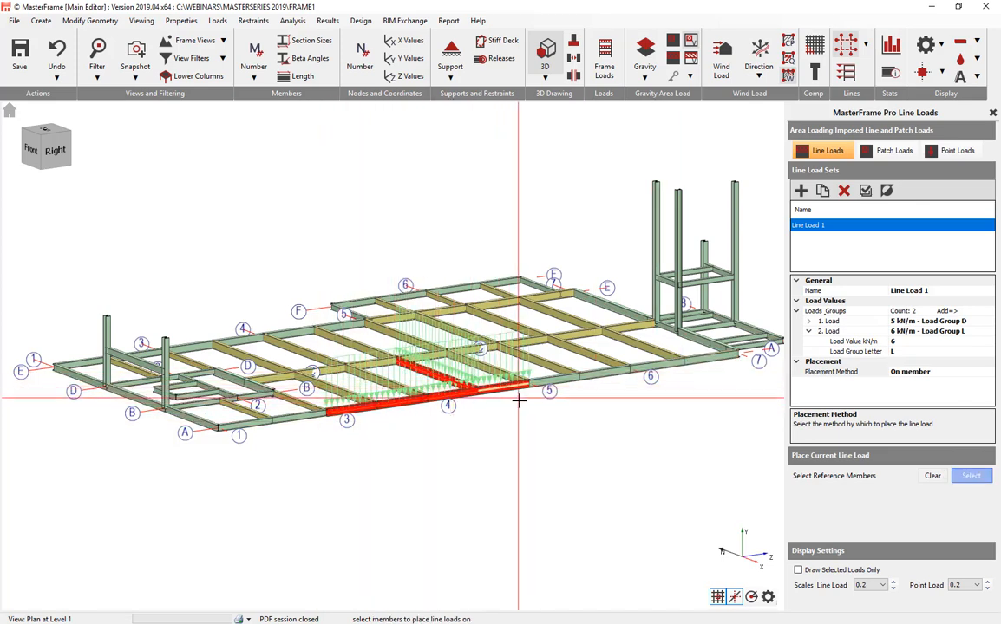
middle_click_drag(515, 404, 655, 382)
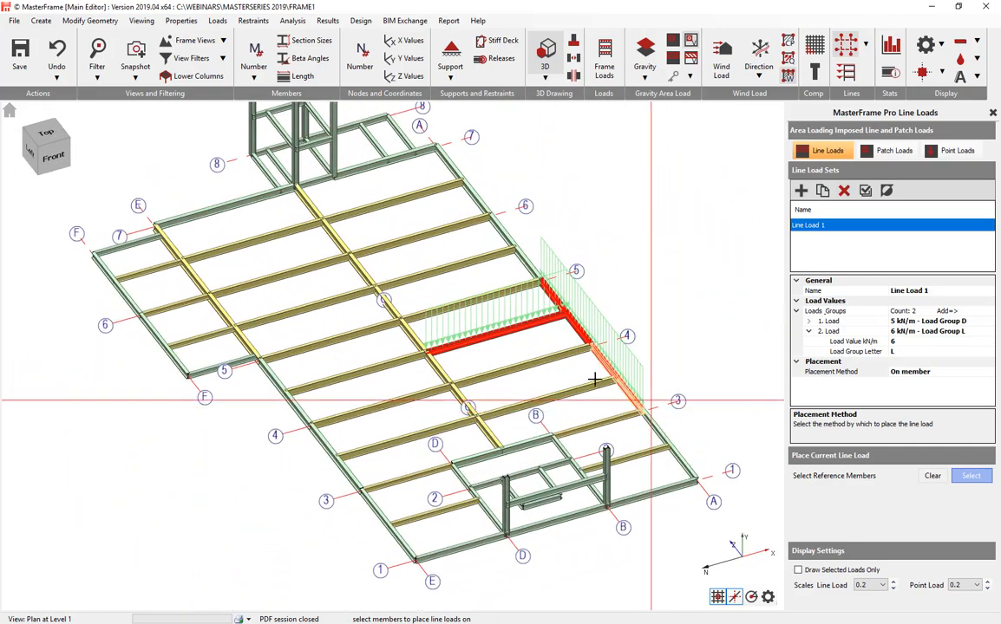
- Change the placement method of Line Load 1 to Offset from member
left_click(954, 372)
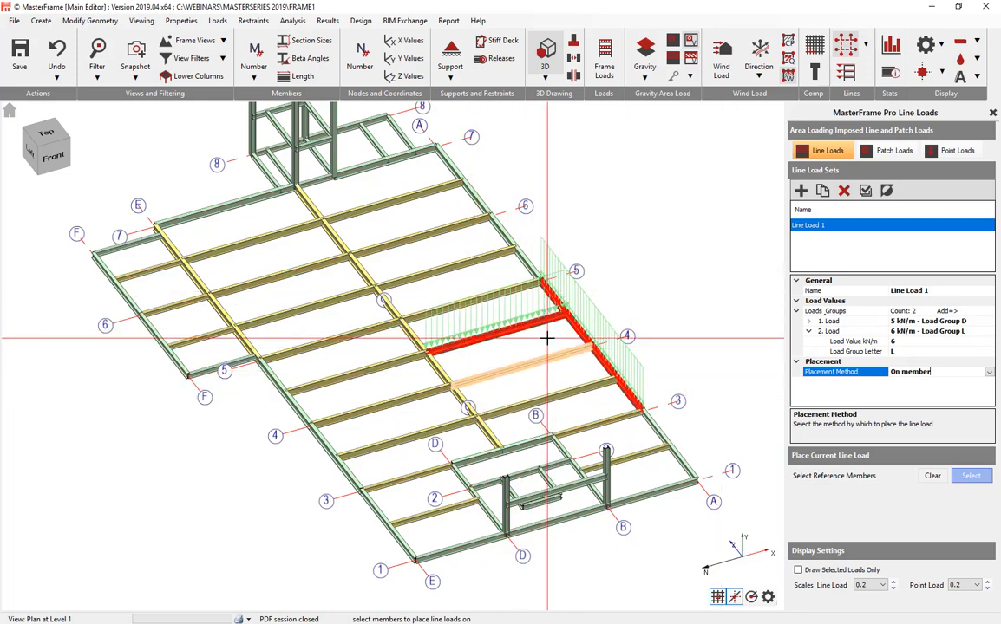
left_click(989, 373)
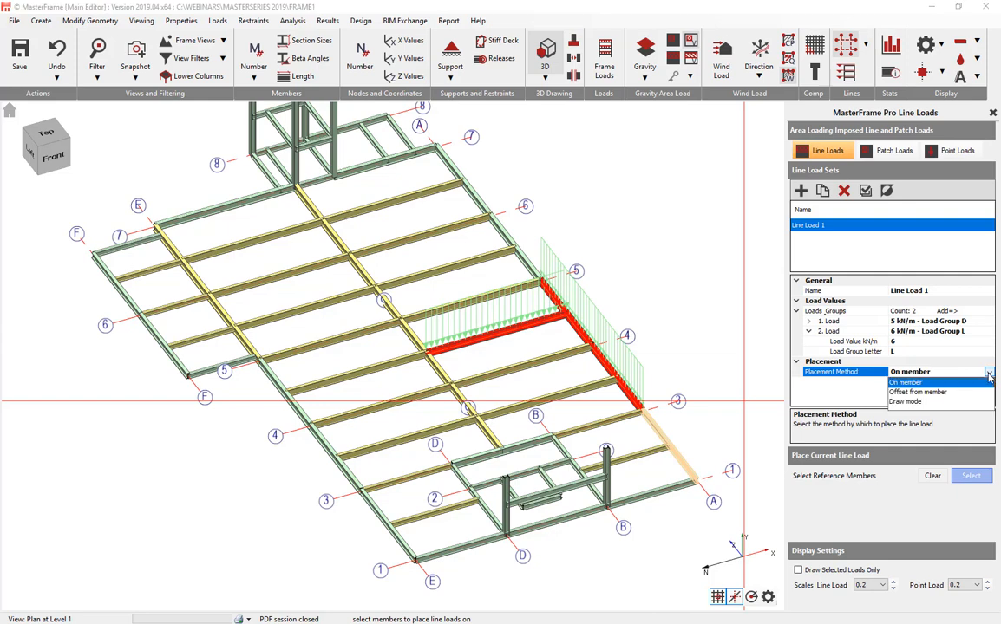
left_click(949, 392)
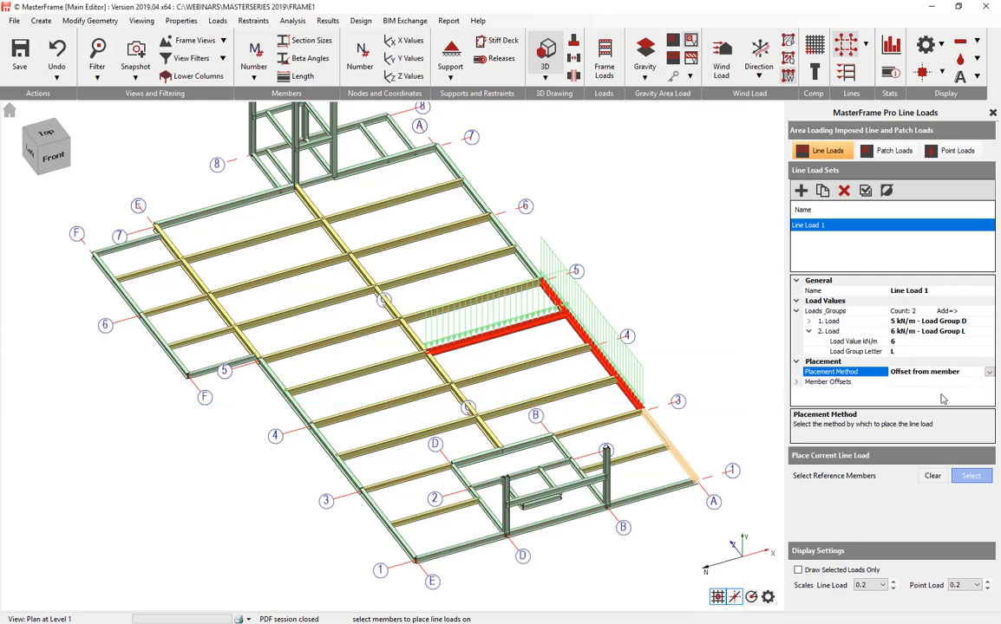
- Set the member offsets to start distance 1 m, end distance 3 m, start offset 1 m and end offset 4 m
left_click(797, 382)
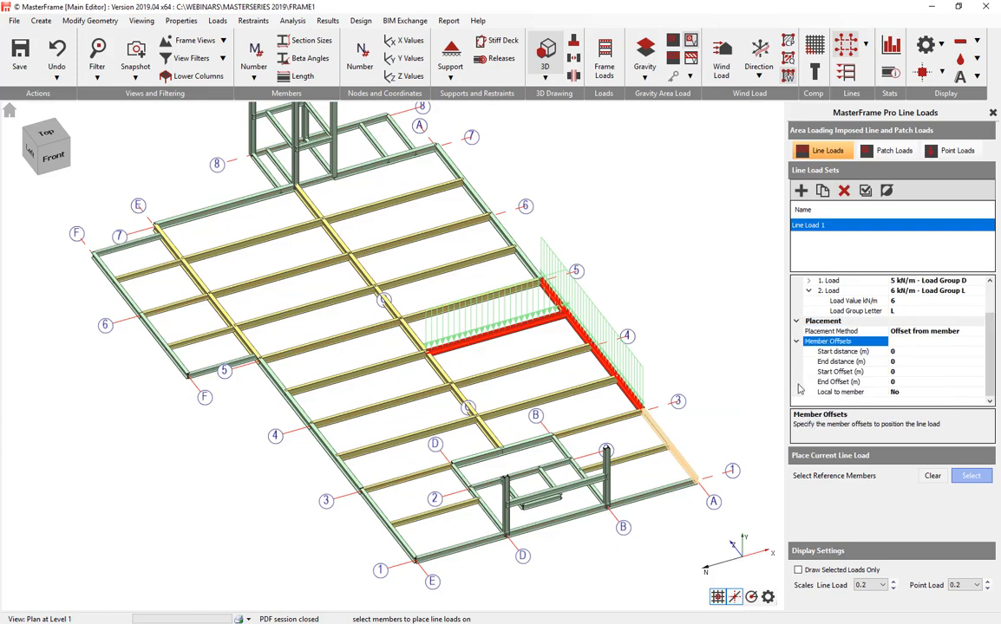
left_click(880, 351)
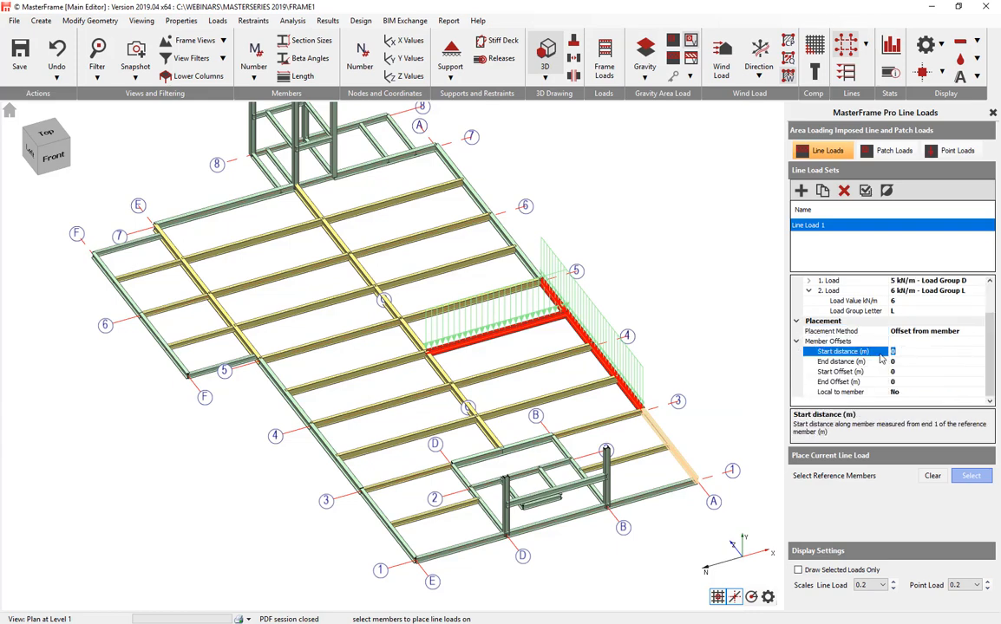
type("1")
left_click(880, 362)
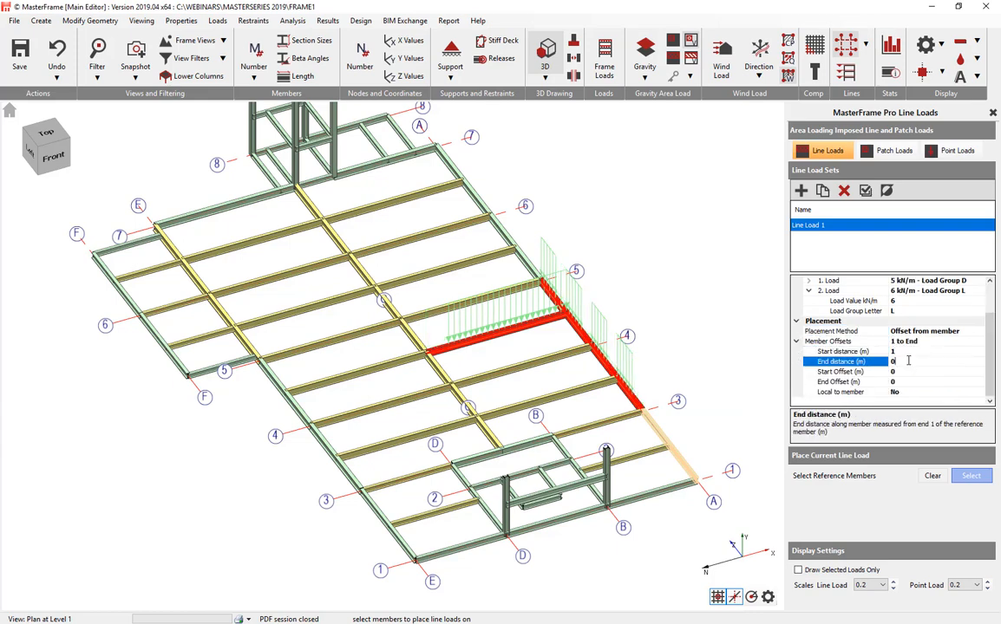
left_click(878, 372)
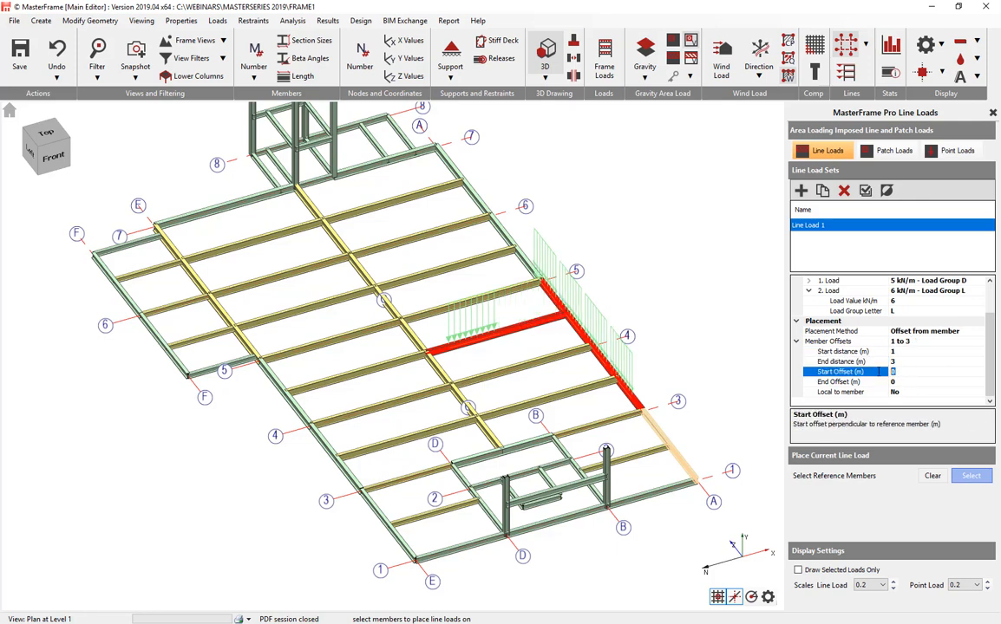
type("1")
left_click(880, 381)
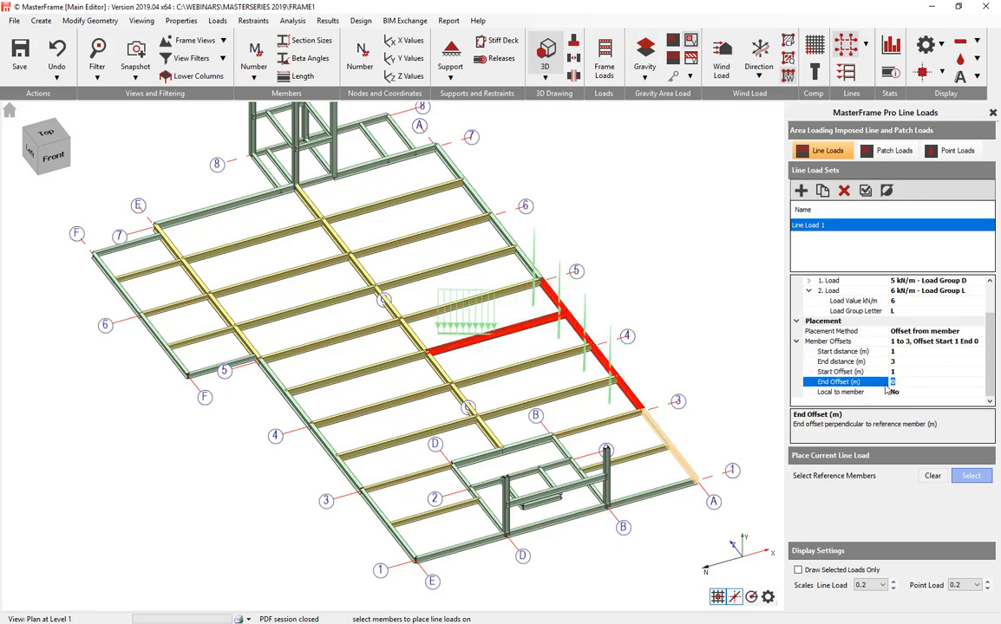
type("4")
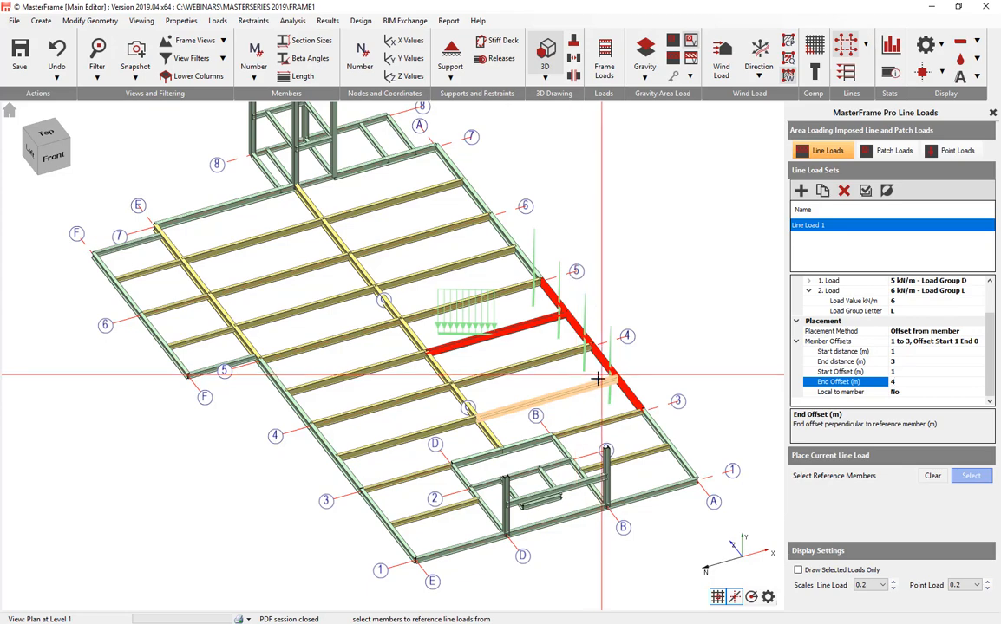
- Inspect the offset line loads relative to their reference members on gridline A from several angles
middle_click_drag(599, 380, 486, 381)
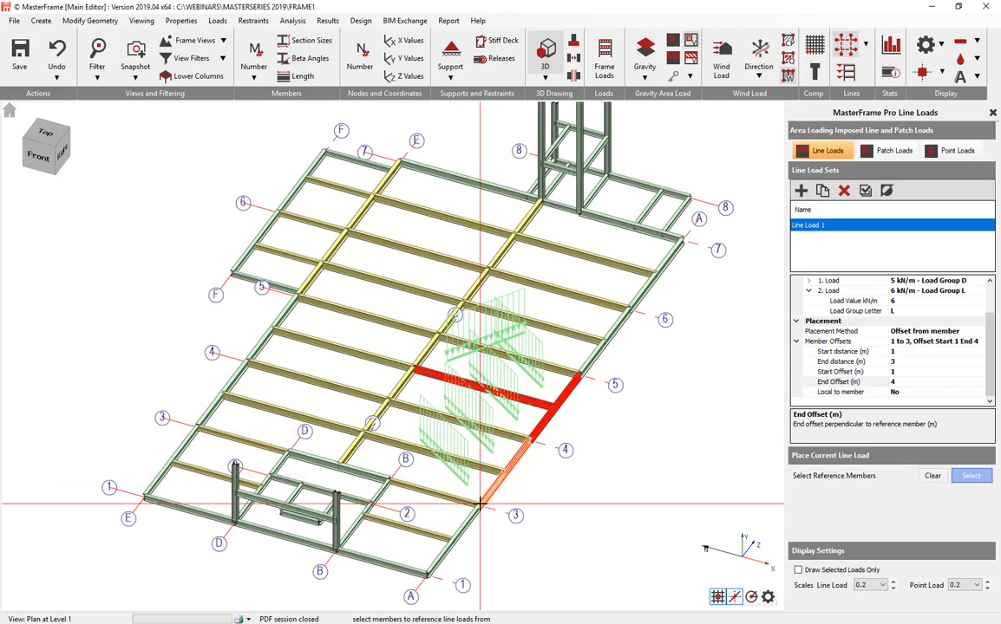
middle_click_drag(514, 474, 354, 475)
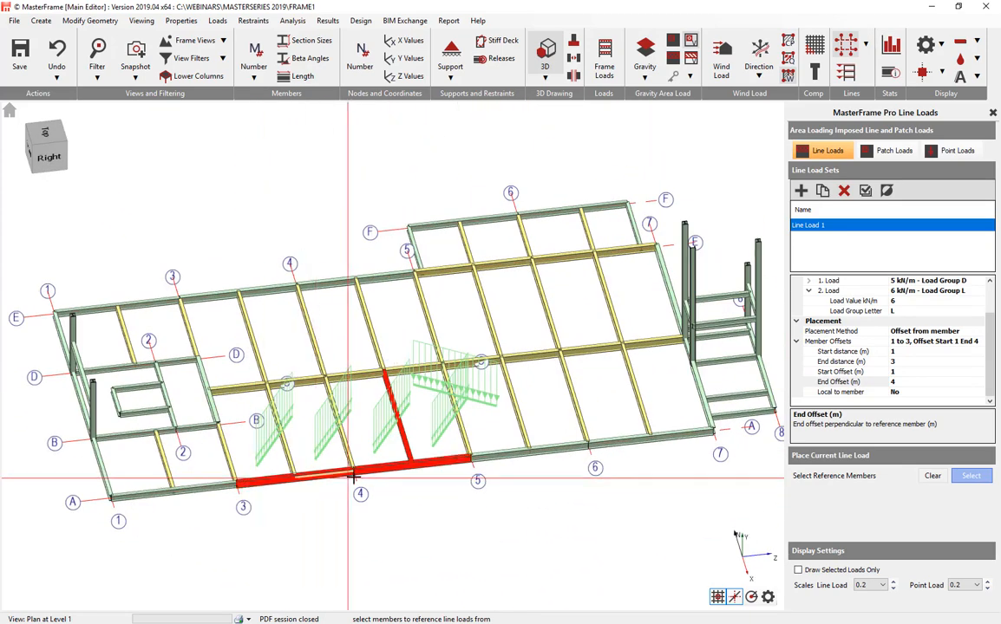
left_click(276, 479)
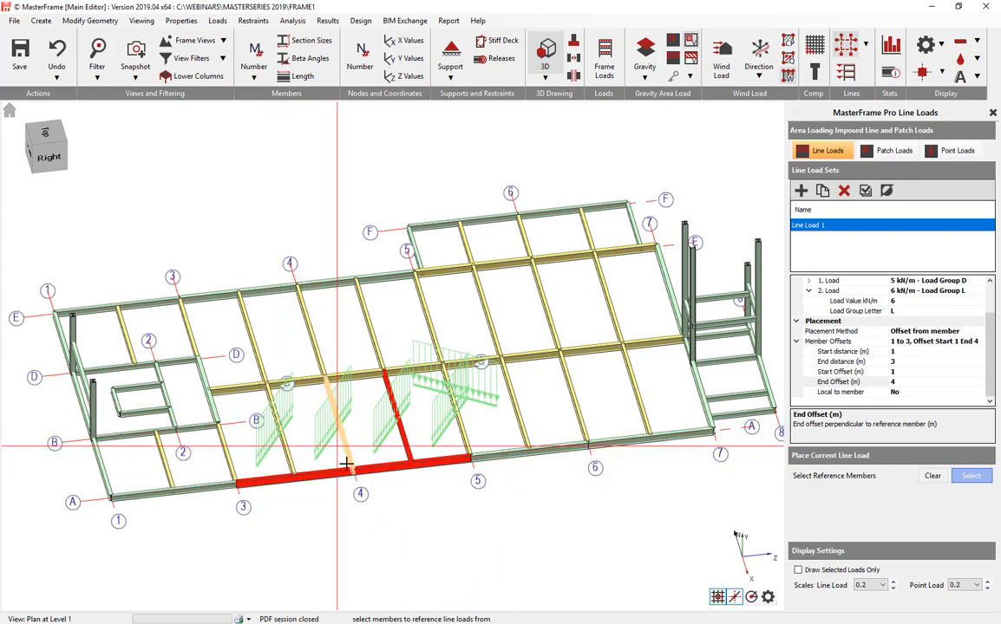
middle_click_drag(312, 419, 489, 526)
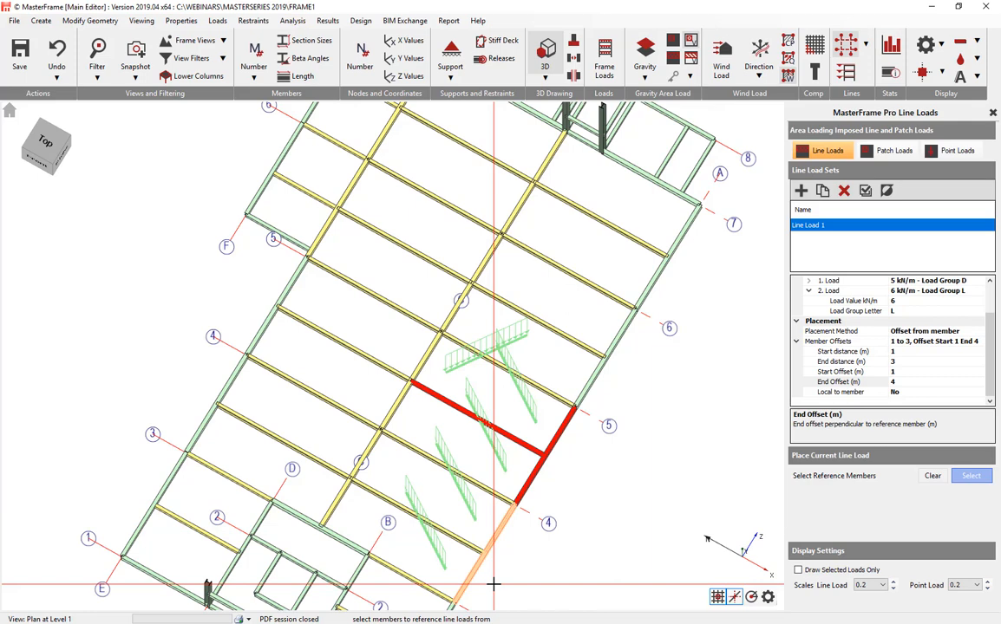
left_click(482, 555)
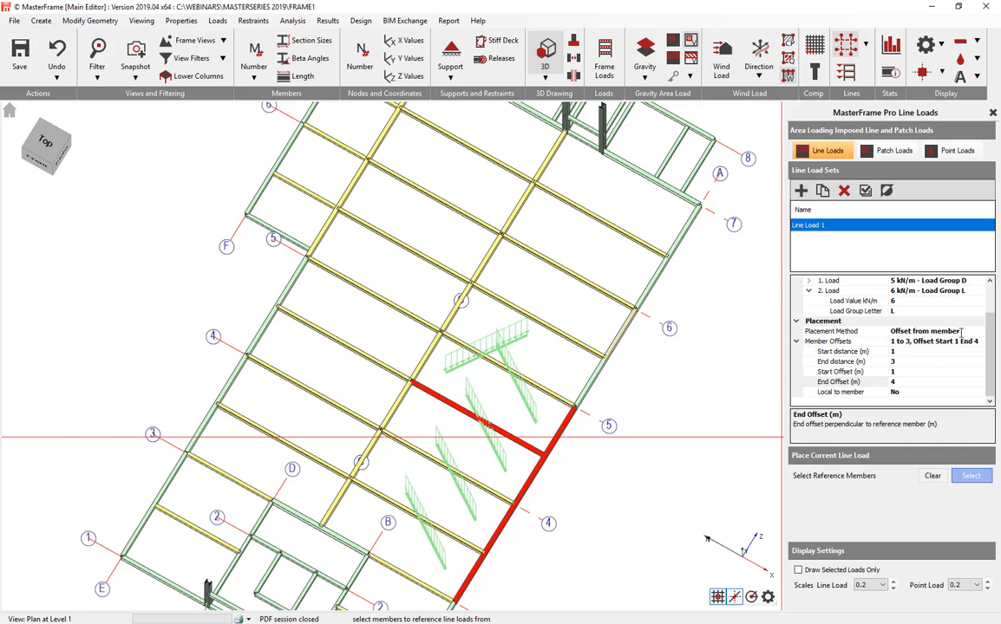
- Switch the placement method of Line Load 1 to Draw mode
left_click(962, 331)
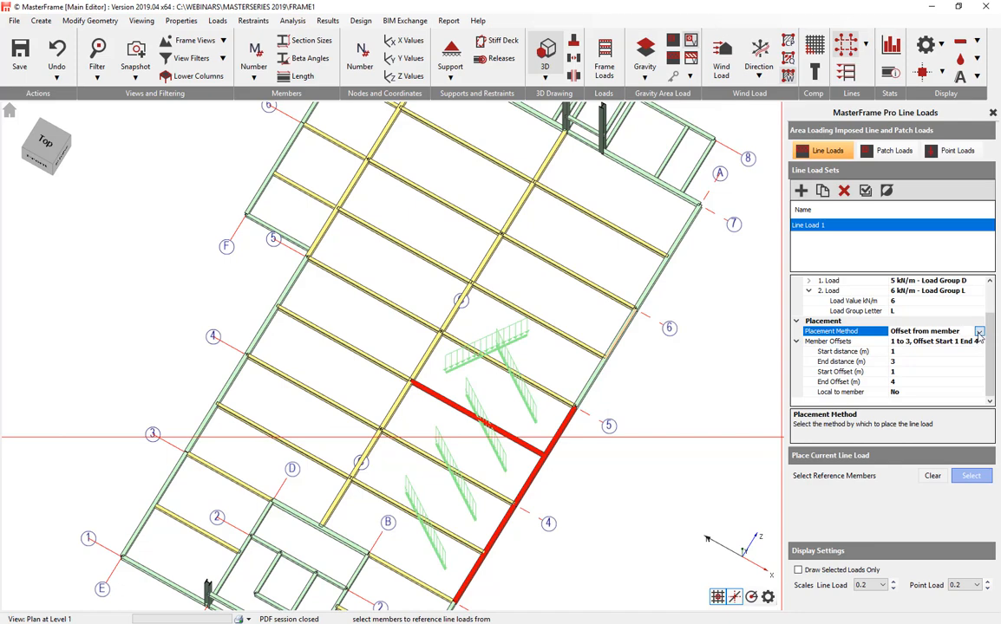
left_click(978, 332)
left_click(903, 361)
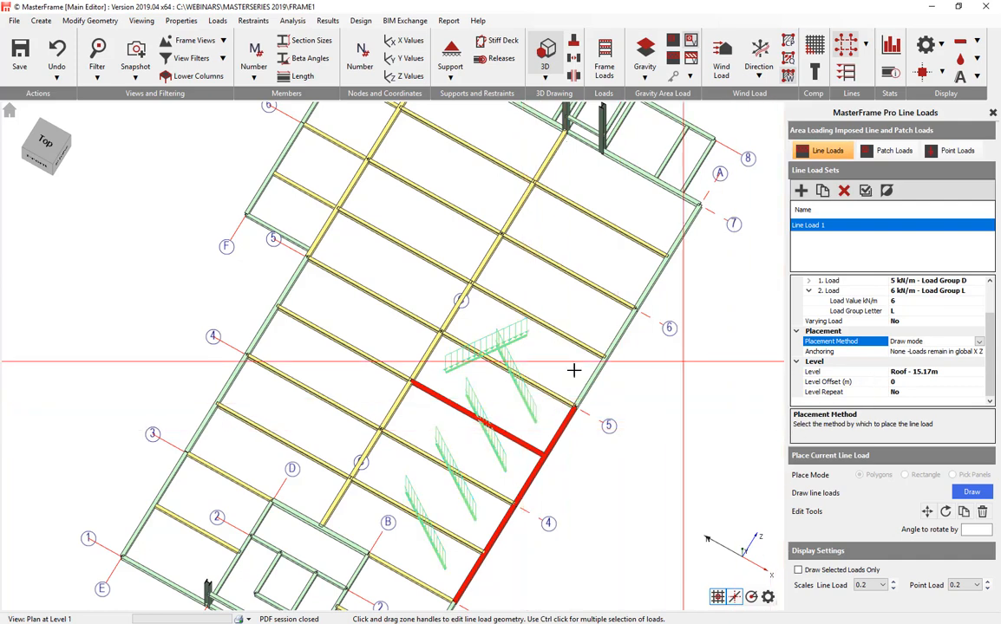
- Select all the line loads placed between grids 3 and 5 and delete them
middle_click_drag(548, 440, 528, 384)
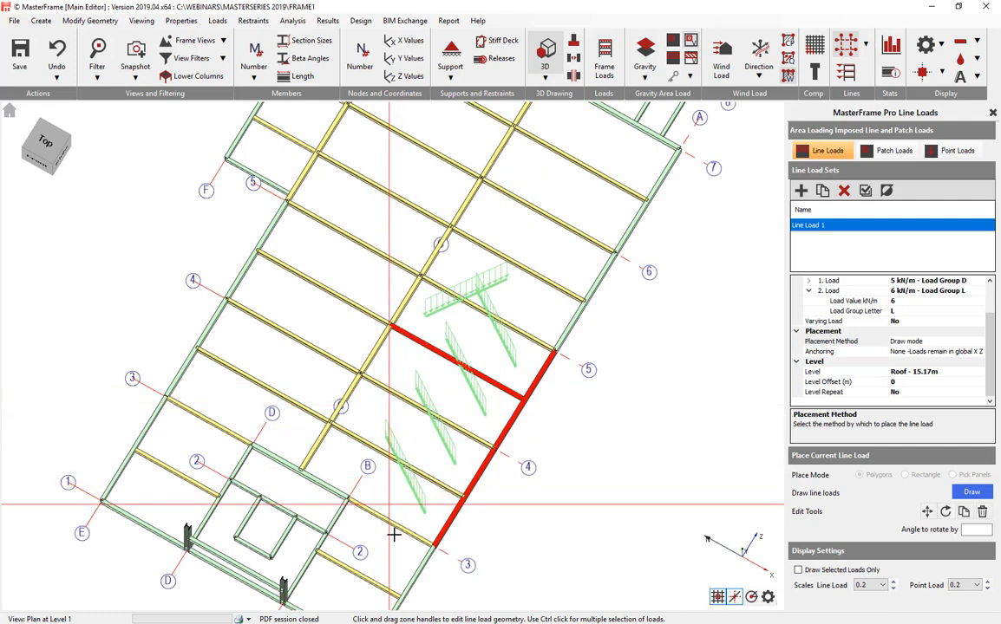
left_click_drag(548, 345, 569, 233)
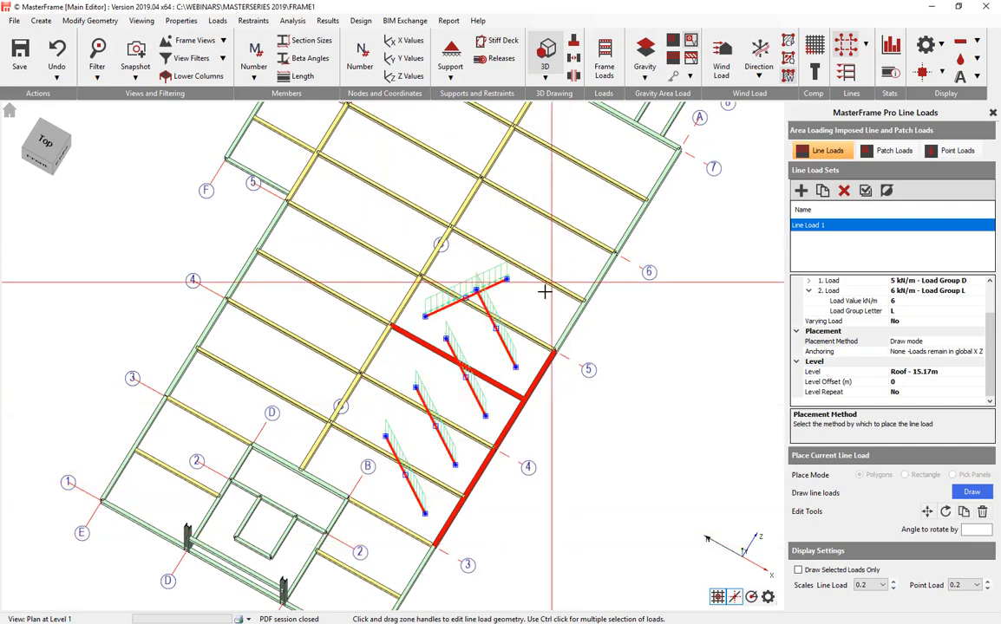
left_click(982, 512)
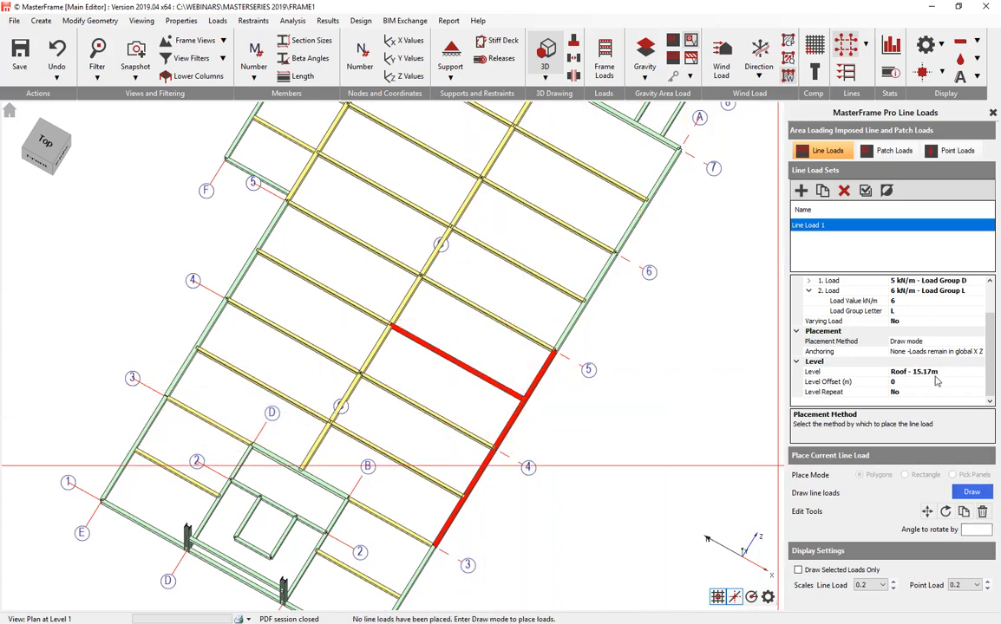
- Set the level of Line Load 1 to Ground Floor - 3.19m
middle_click_drag(514, 411, 531, 339)
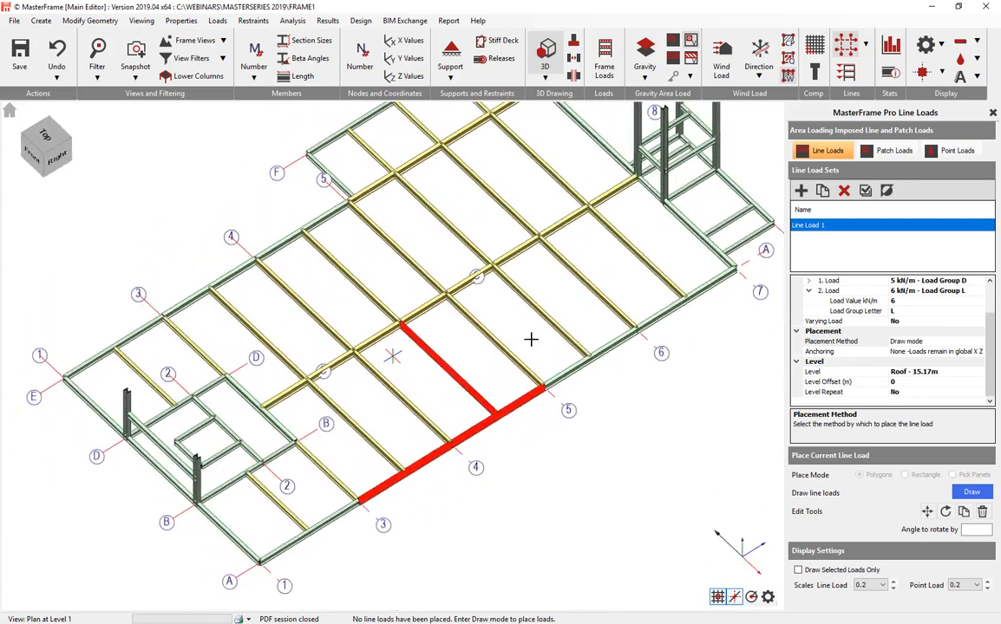
left_click(962, 342)
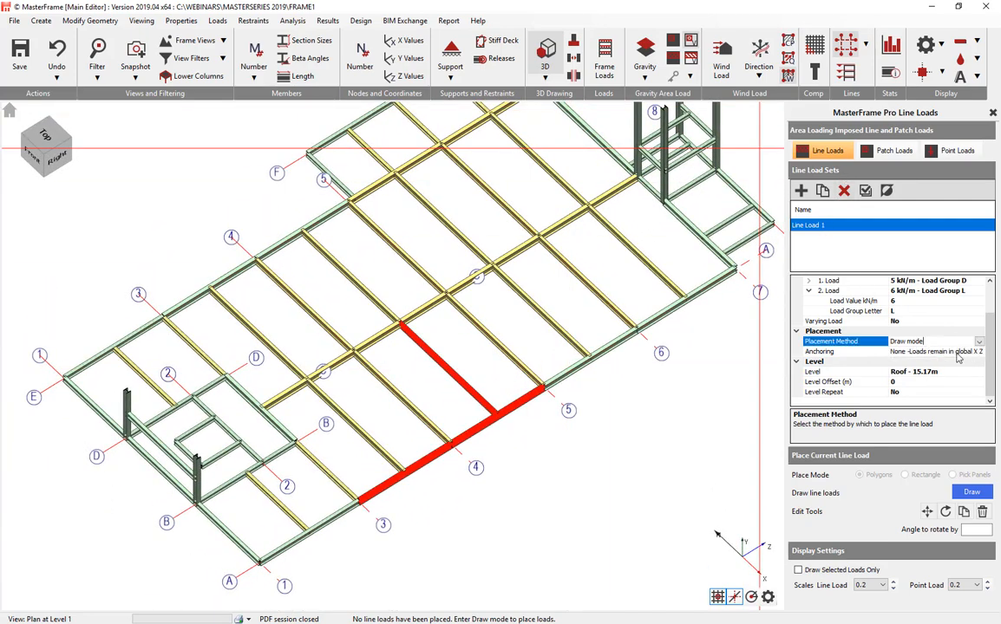
left_click(965, 351)
left_click(955, 341)
left_click(951, 372)
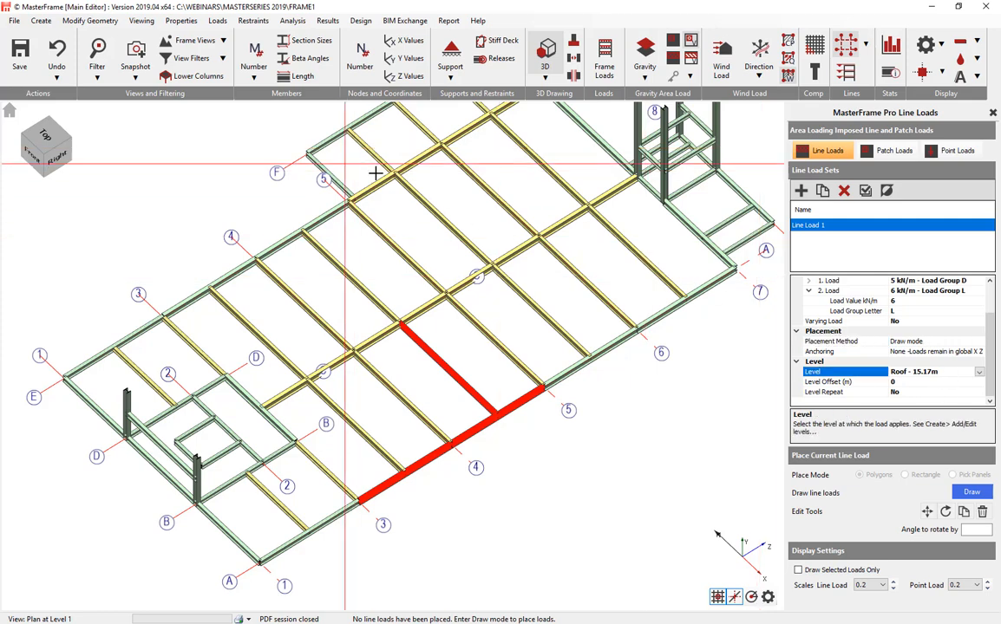
left_click(401, 57)
left_click(401, 58)
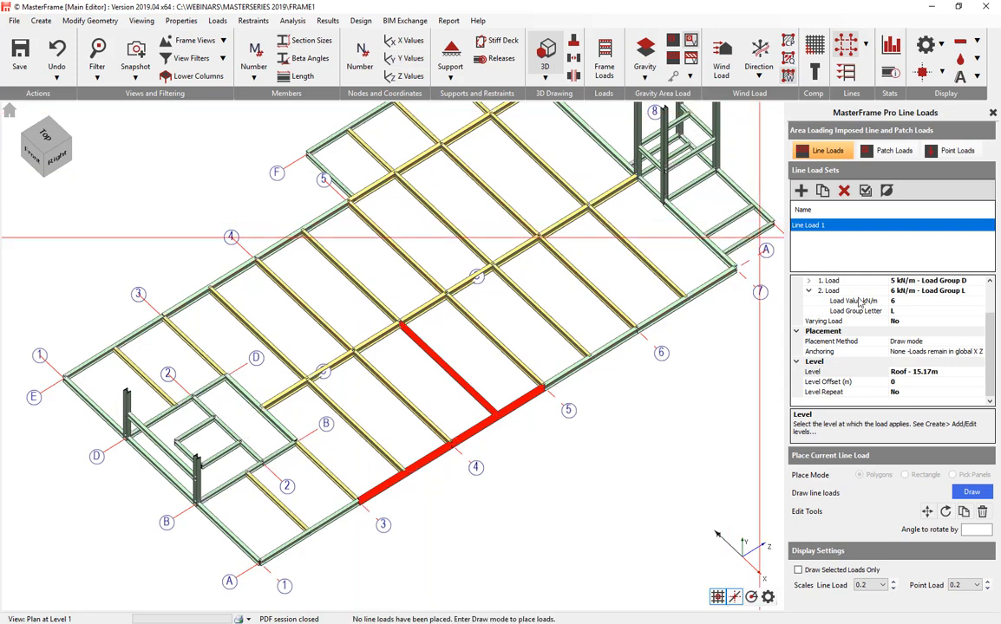
left_click(967, 378)
left_click(973, 381)
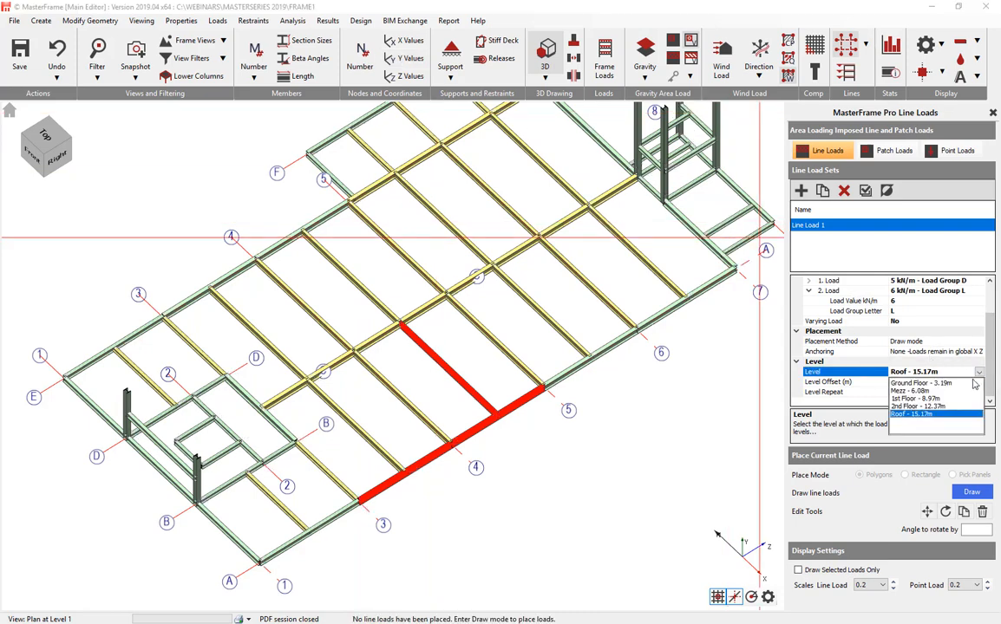
left_click(936, 383)
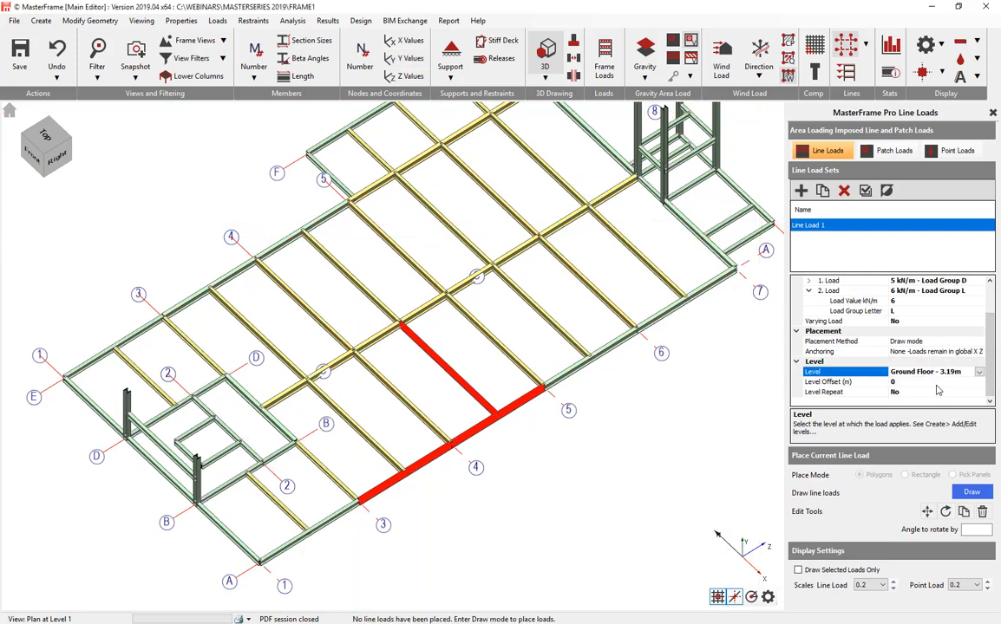
- Examine the level and level offset settings and where the model's levels can be added or edited
left_click(926, 382)
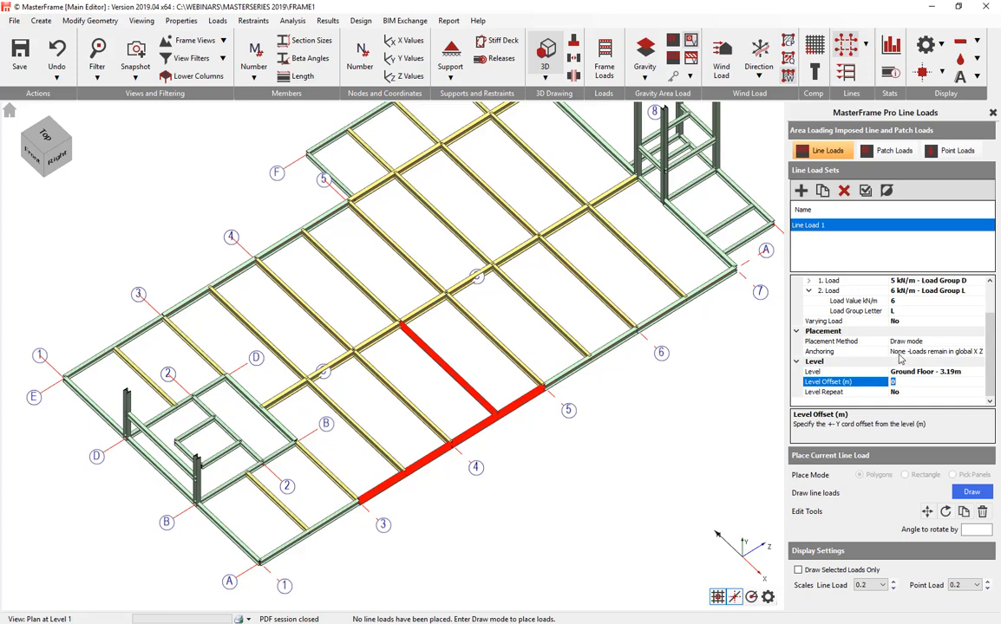
left_click(913, 343)
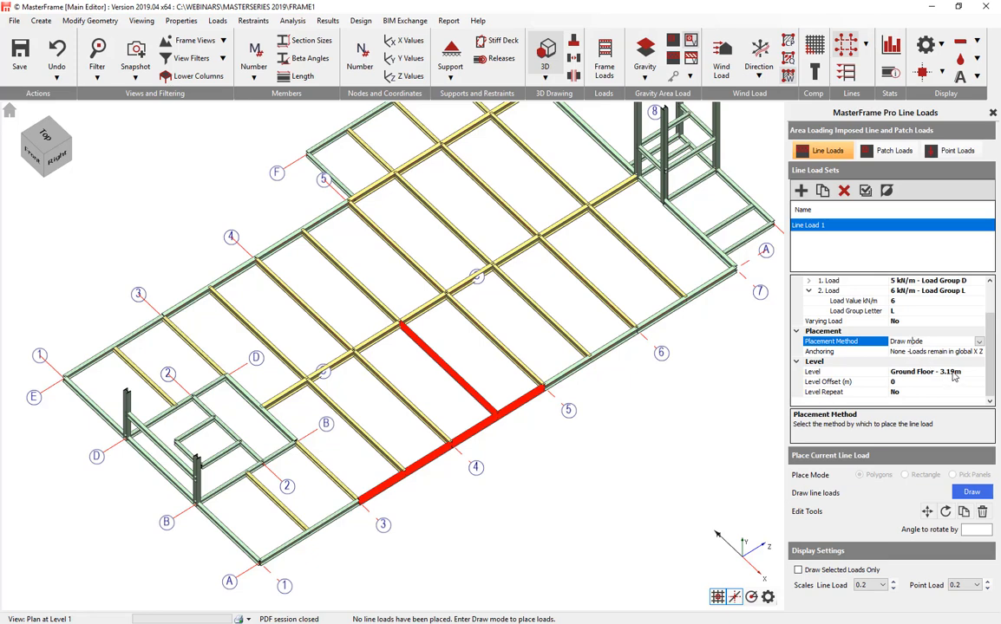
left_click(962, 375)
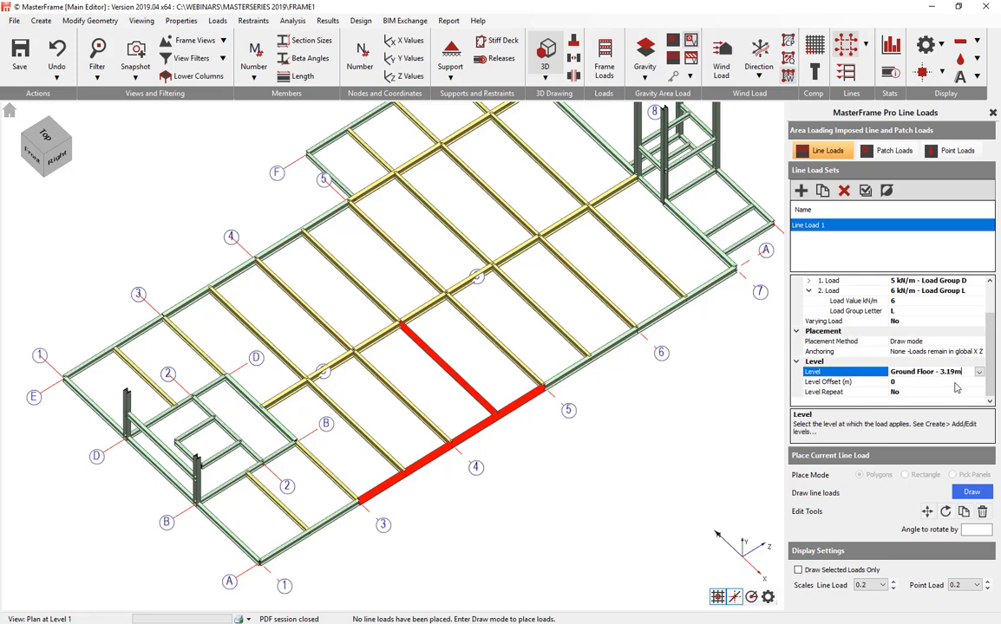
left_click(952, 382)
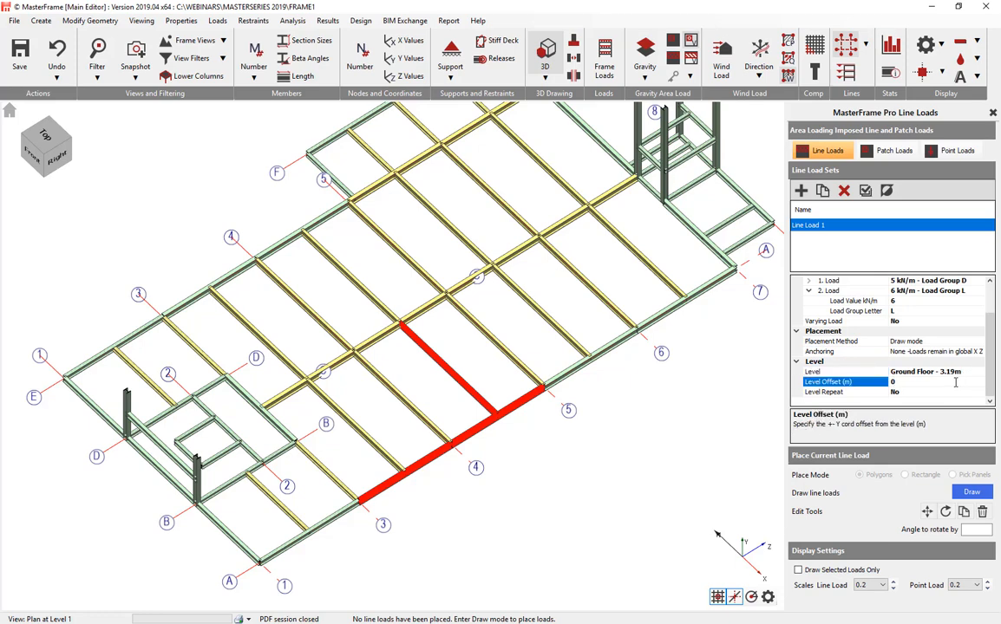
left_click(964, 372)
left_click(952, 383)
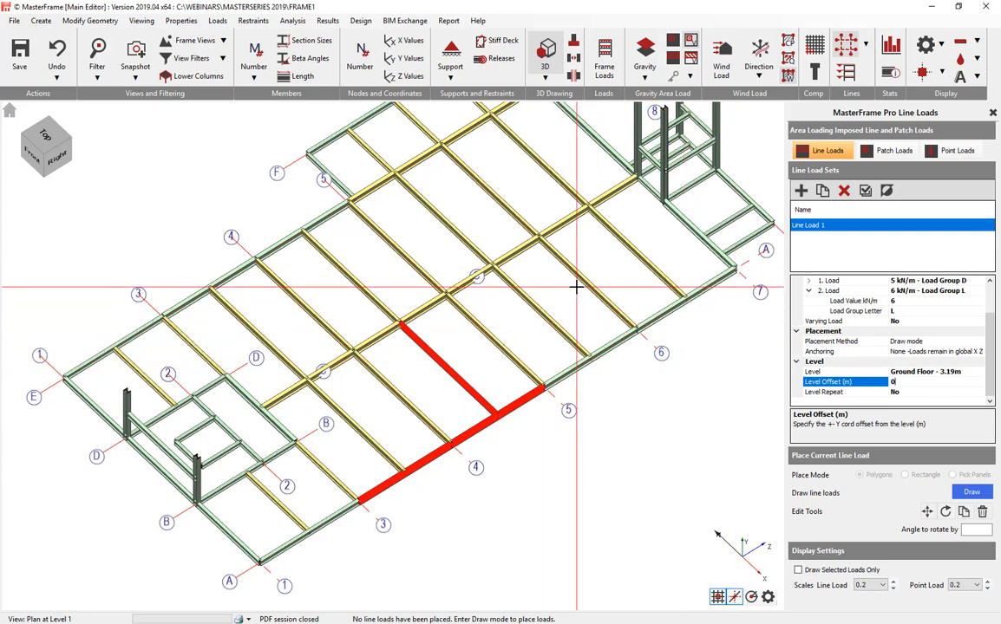
left_click(43, 22)
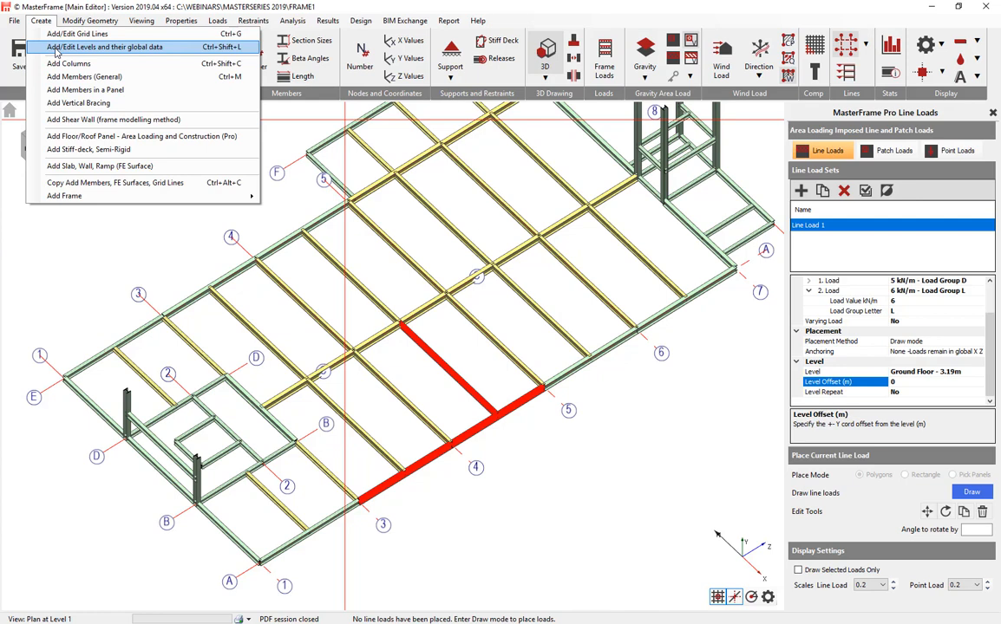
left_click(408, 3)
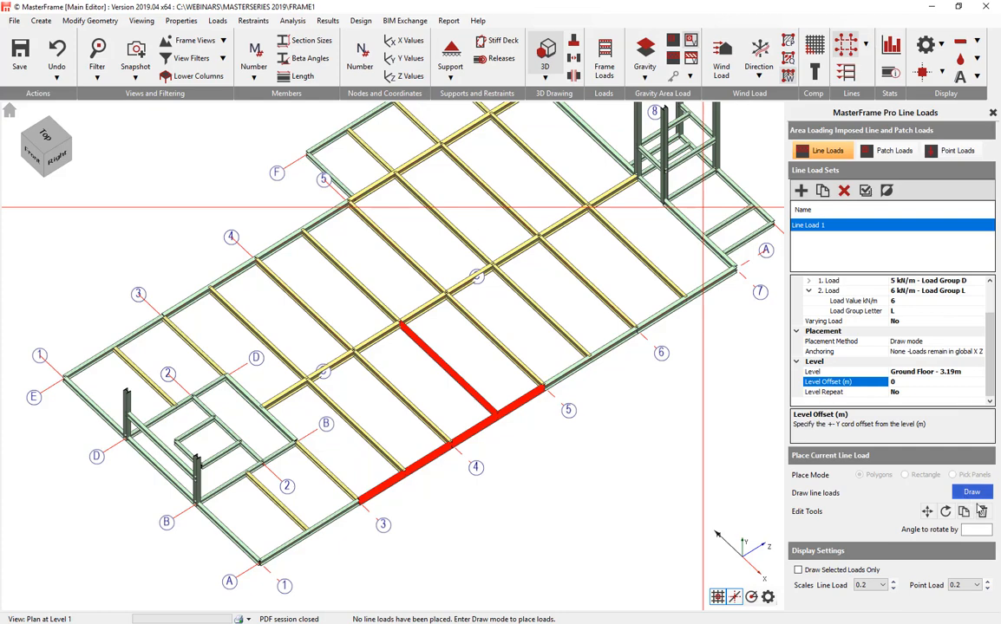
- Draw a freehand chain of connected line load segments across the floor between grids 4 and 6
left_click(973, 494)
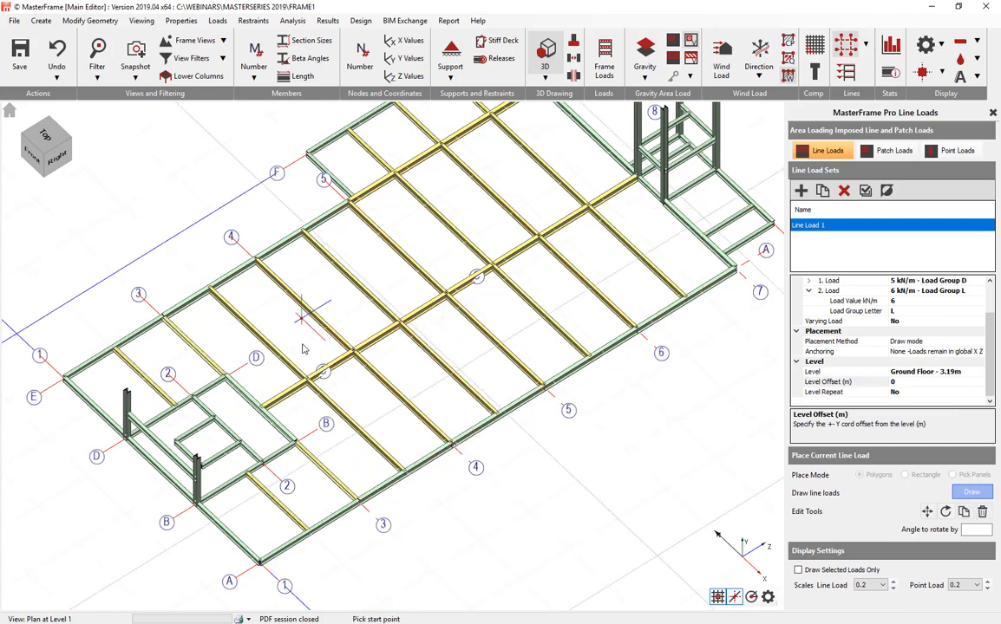
middle_click_drag(314, 410, 310, 350)
left_click(324, 265)
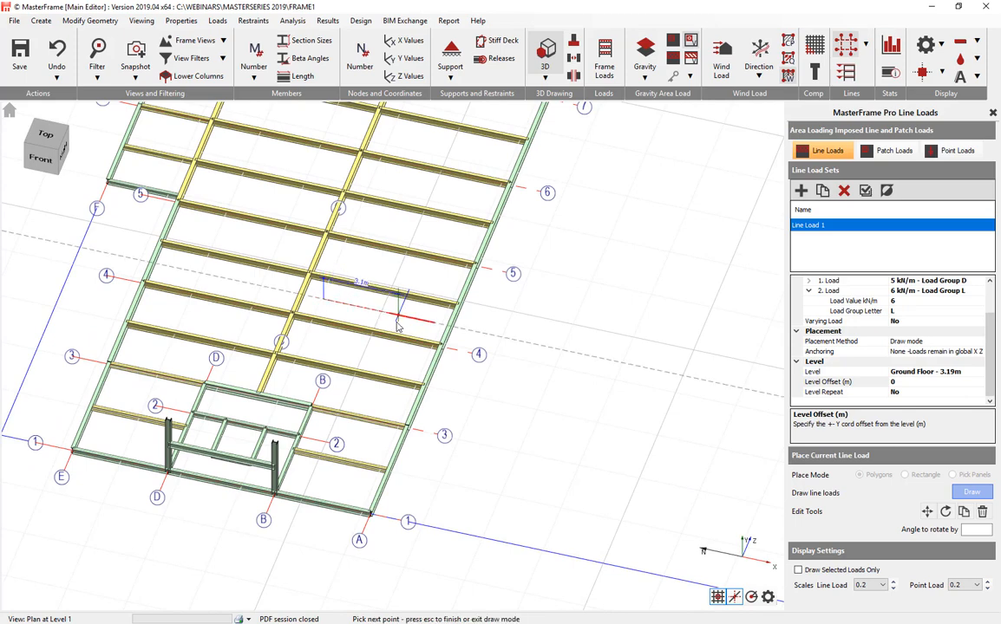
left_click(401, 286)
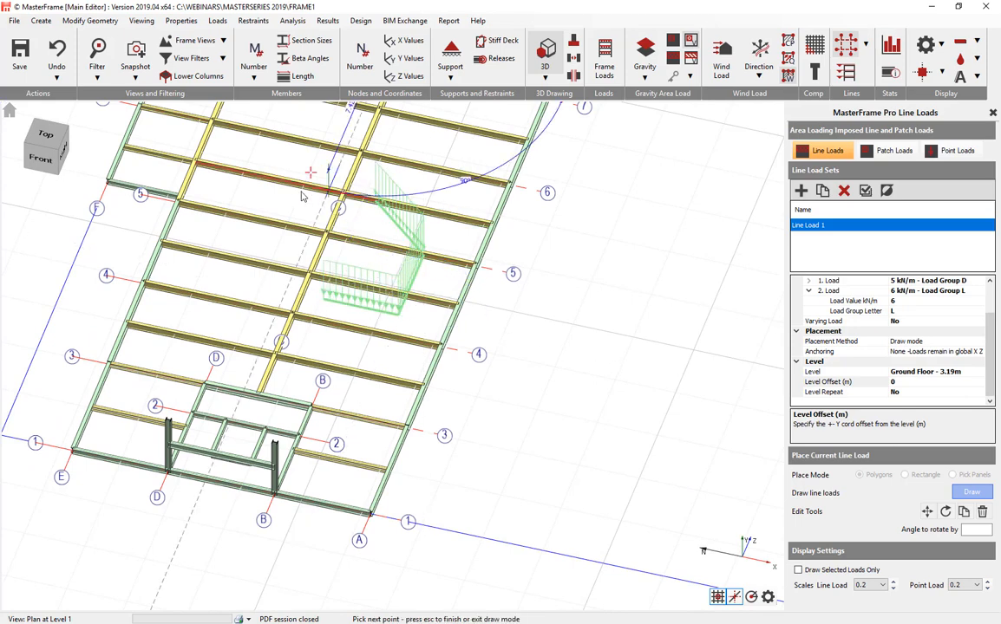
left_click(272, 202)
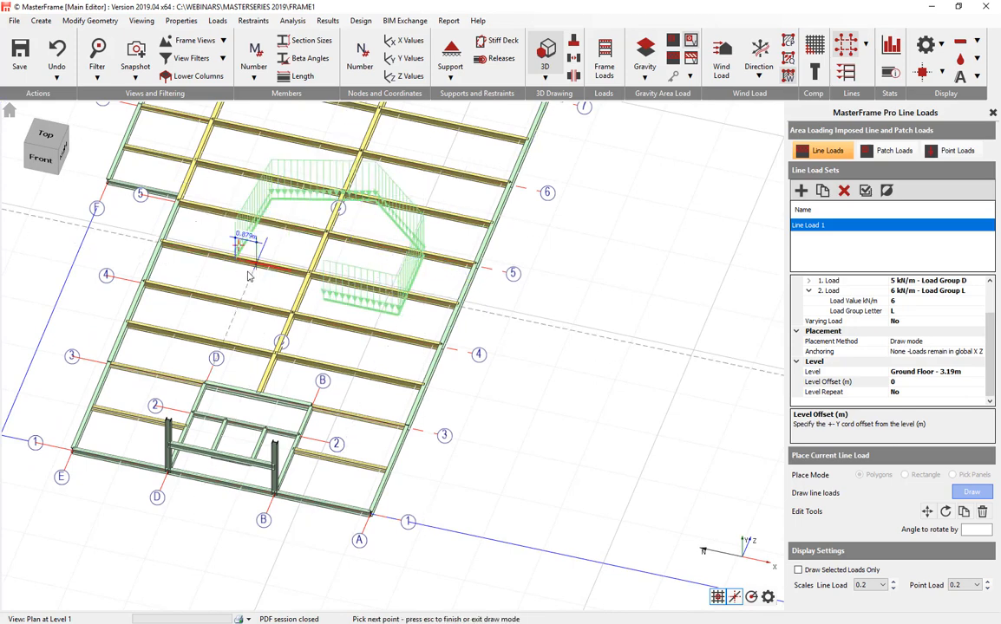
key("Escape")
- Draw a short separate line load starting 1.5 m from grid 5 along the edge beam, entering its end point as relative coordinates
mouse_move(426, 287)
middle_mouse_down()
mouse_move(268, 309)
mouse_move(276, 297)
middle_mouse_up()
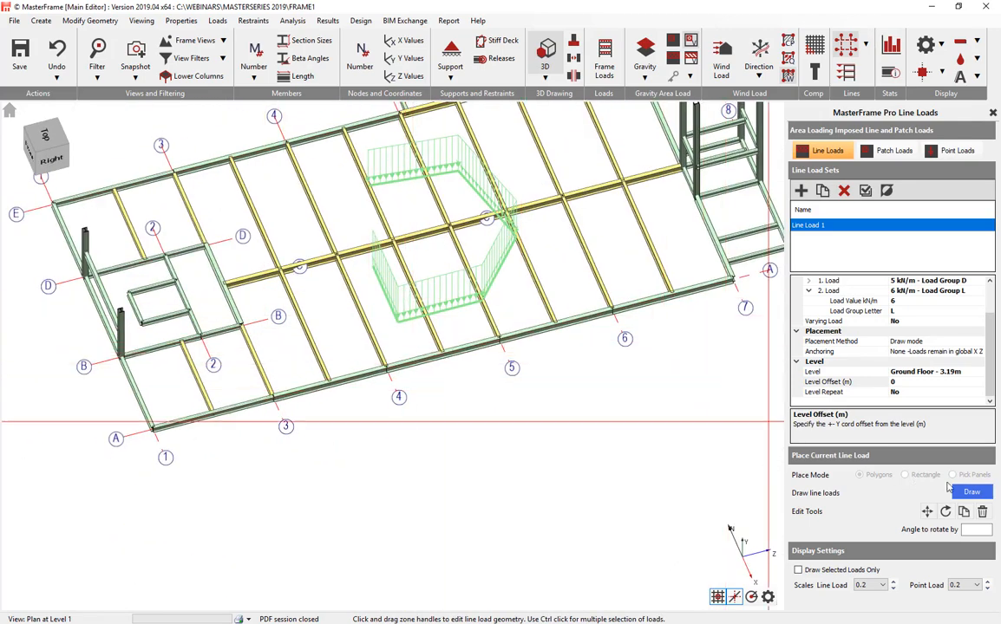
left_click(972, 493)
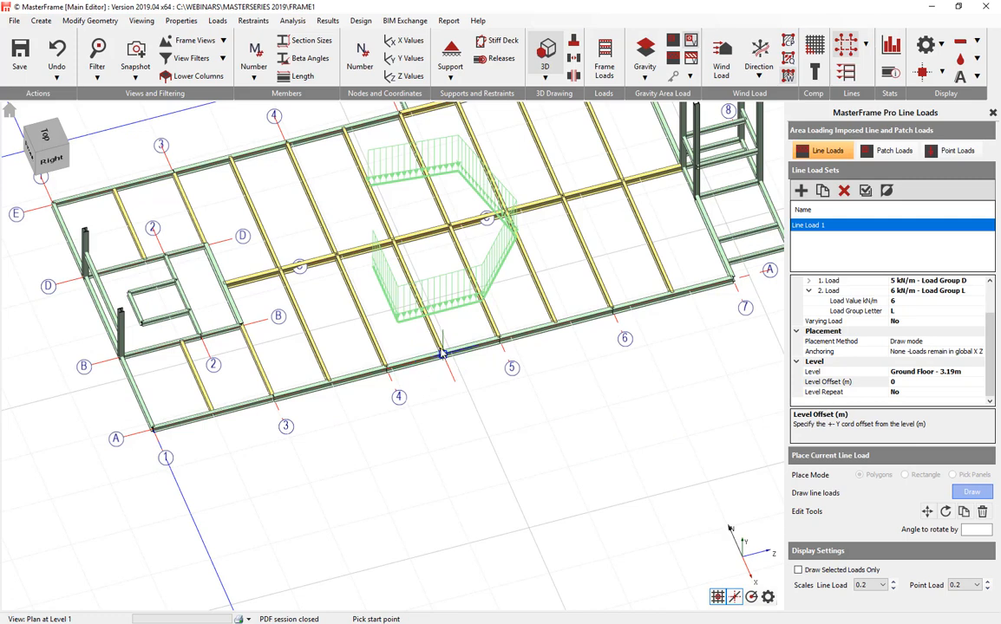
left_click(499, 341)
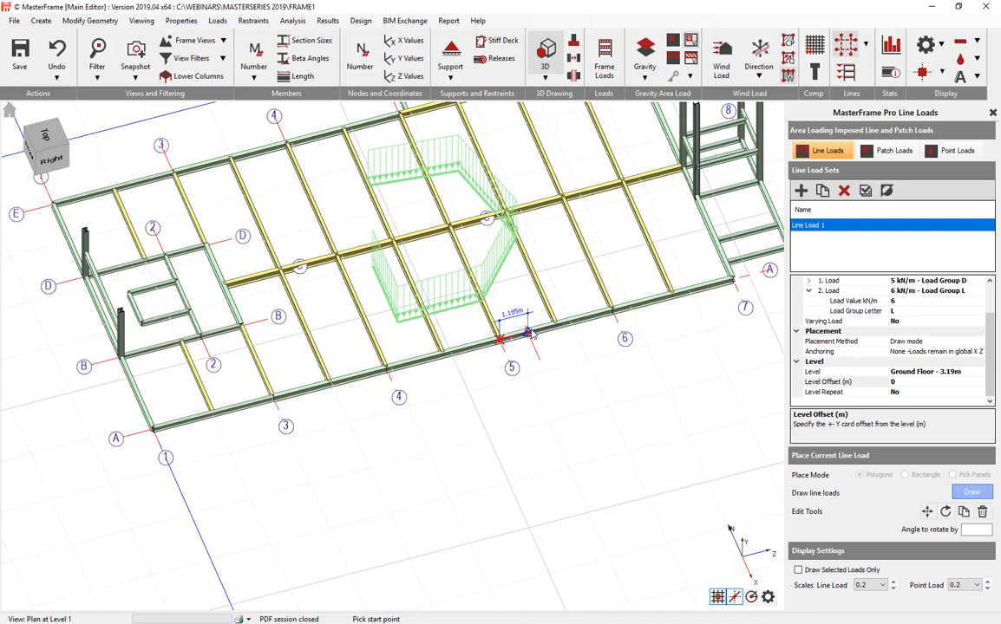
type("1.5")
key("Return")
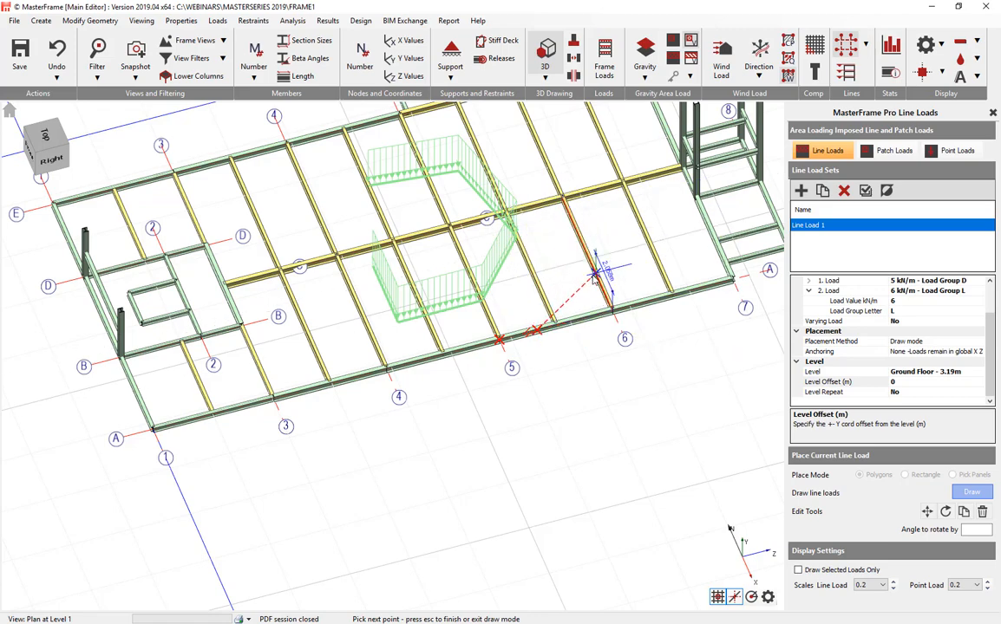
middle_click_drag(602, 279, 624, 260)
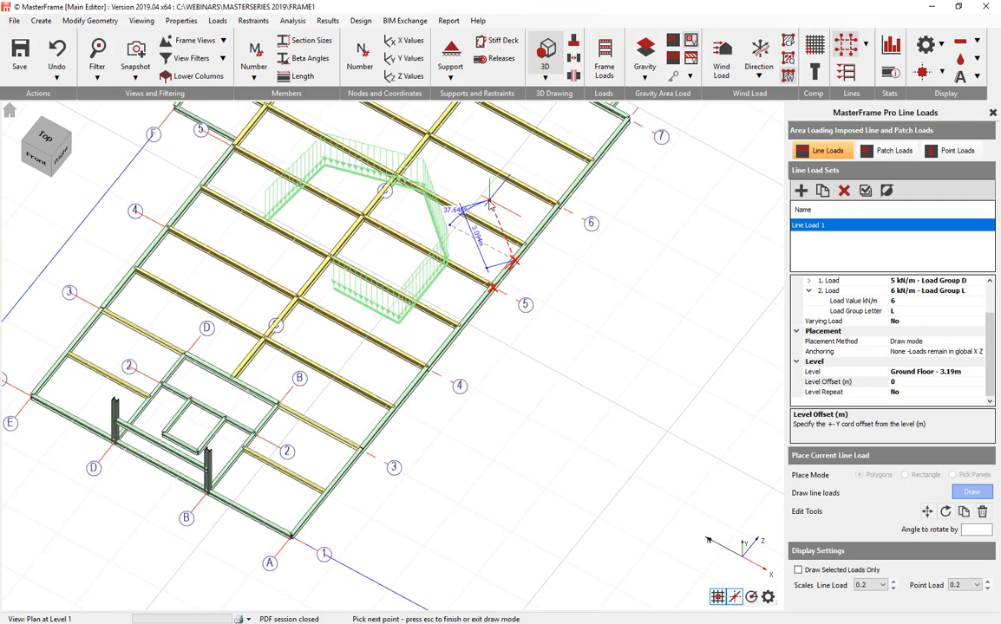
middle_click_drag(489, 205, 494, 359)
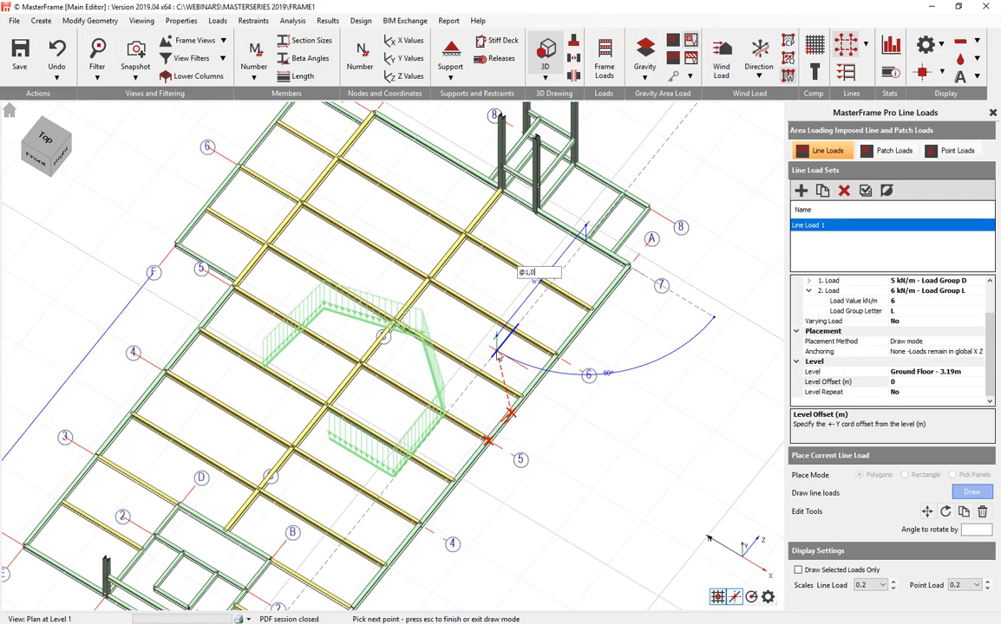
key("Return")
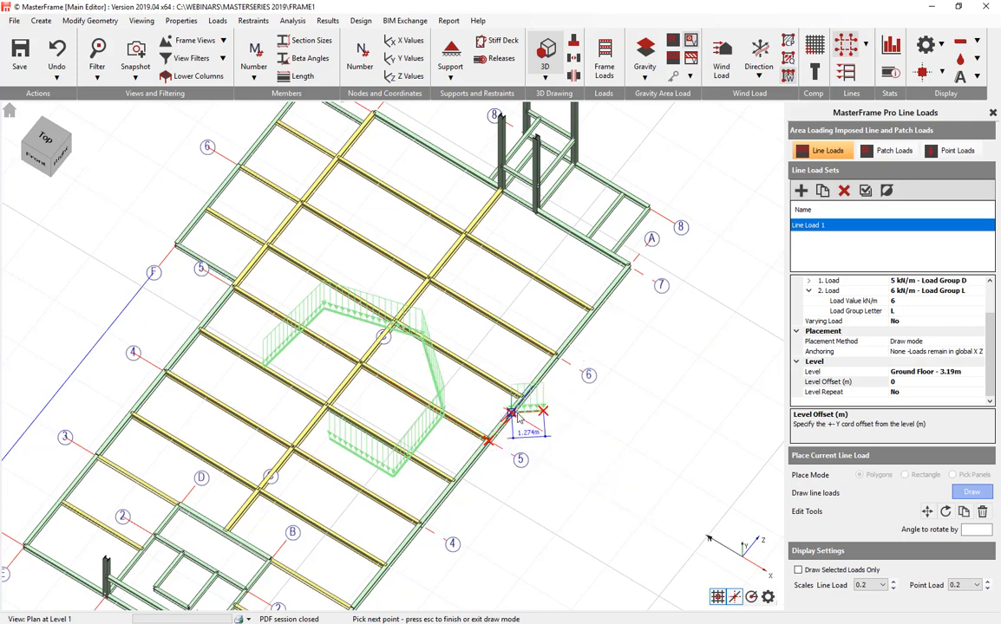
key("Escape")
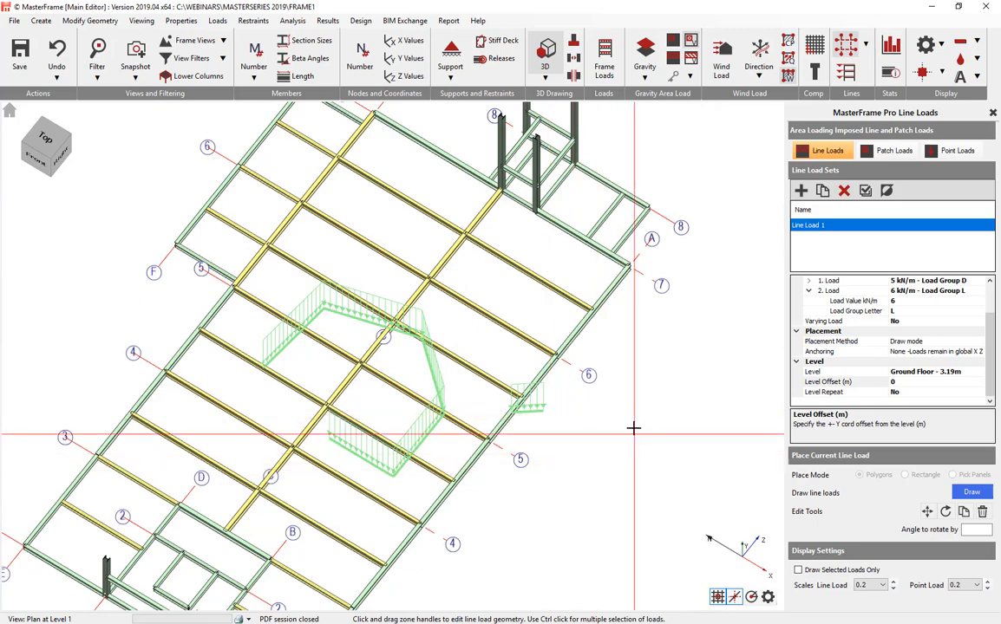
- Reshape the short line load to run parallel to the grid A edge beam between grids 5 and 6, entering an offset of 1 m
mouse_move(609, 444)
middle_mouse_down()
mouse_move(524, 438)
mouse_move(495, 465)
middle_mouse_up()
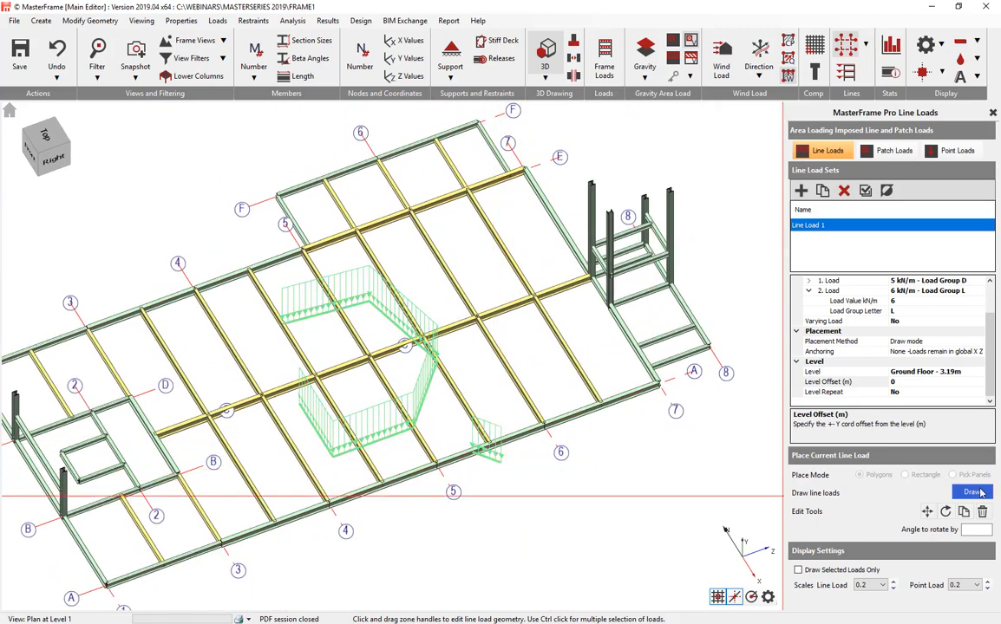
left_click(492, 459)
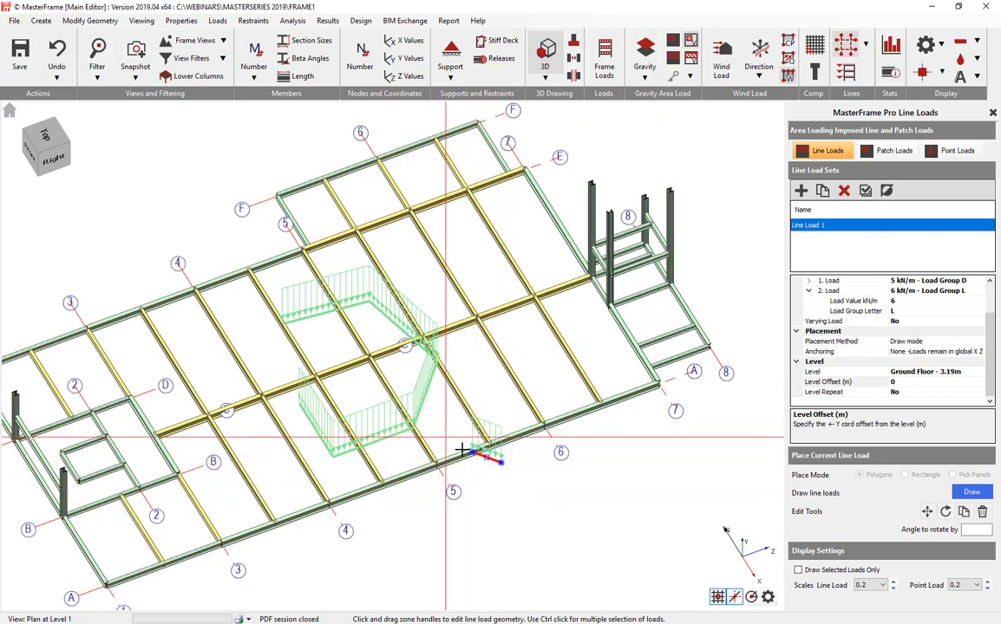
left_click(384, 440)
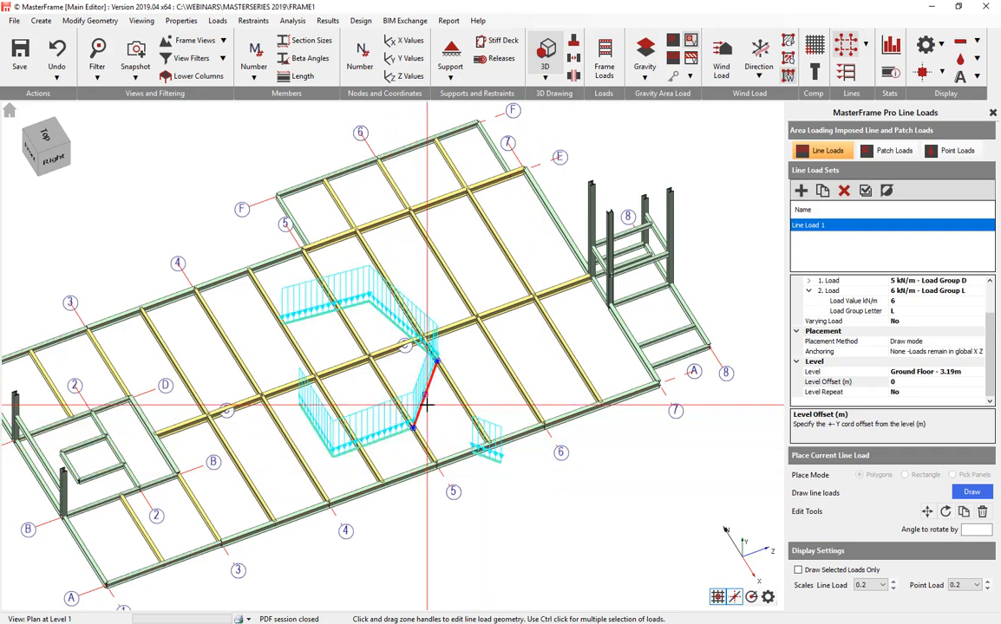
left_click(423, 403)
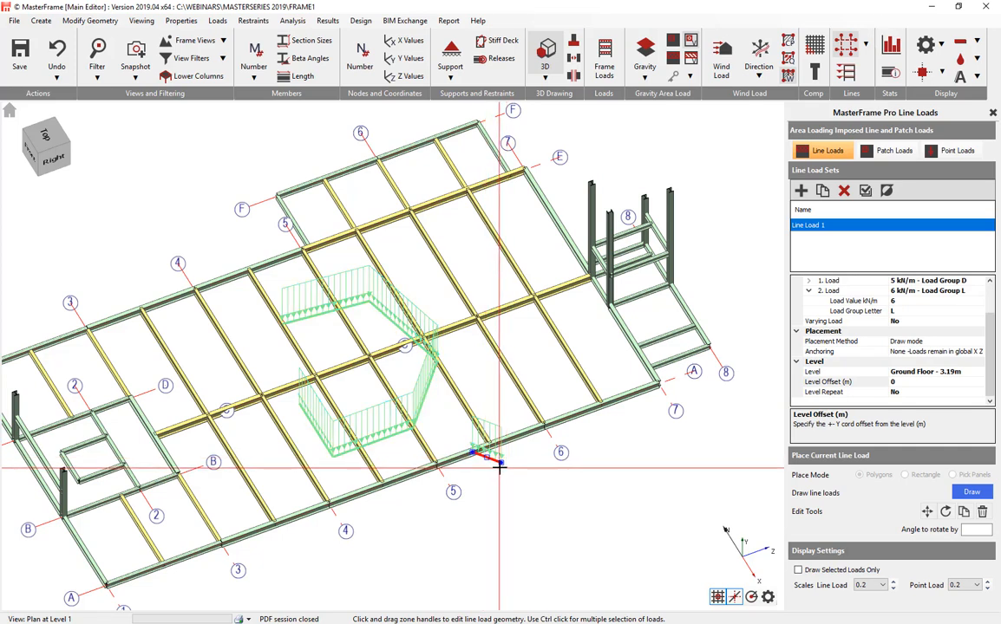
left_click_drag(503, 465, 501, 427)
type("1")
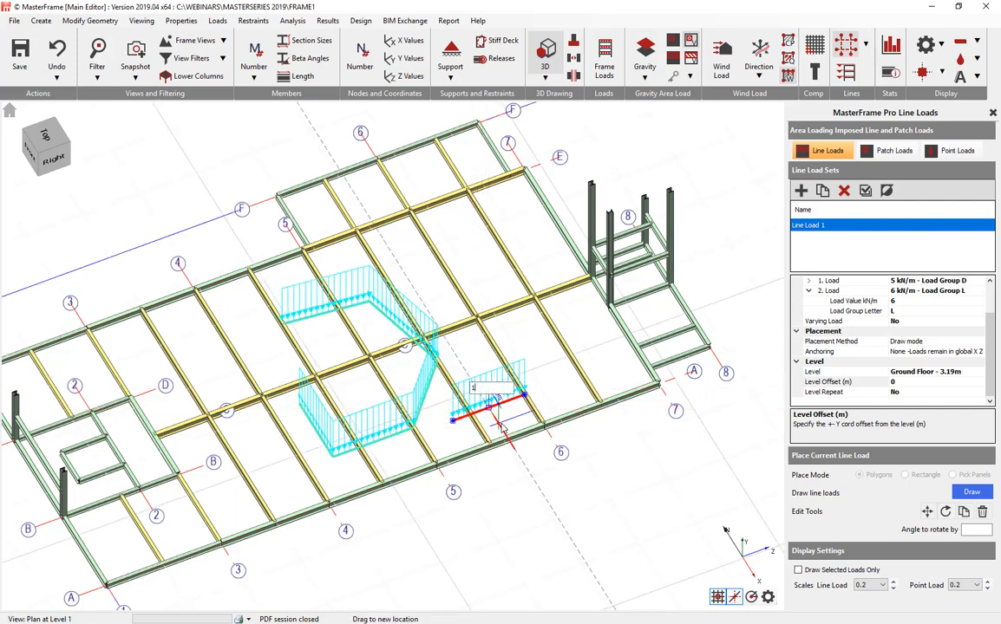
key("Return")
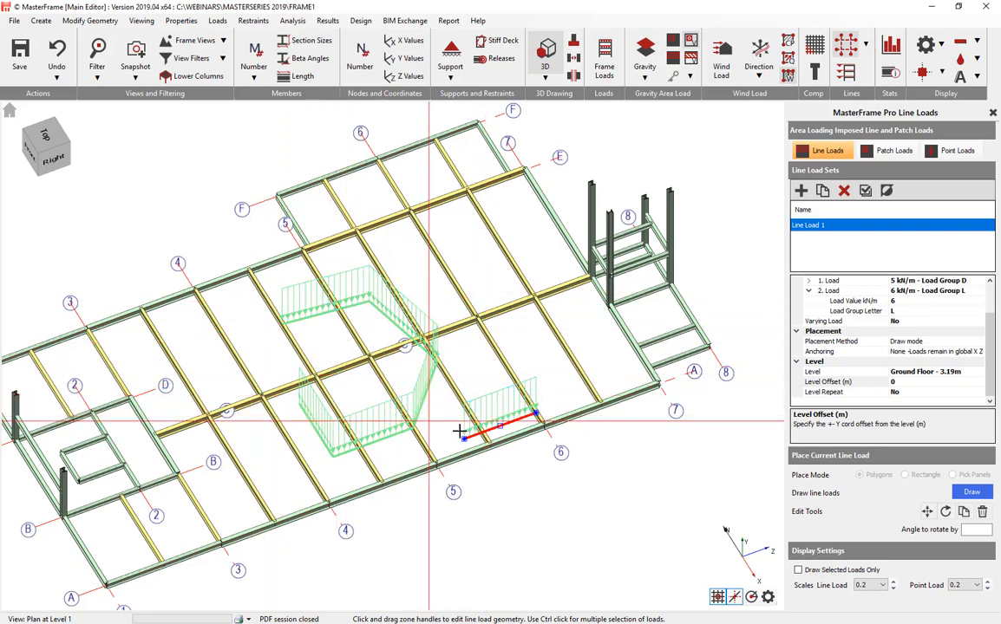
- Select all segments of the freehand load chain and add the short line load to the selection
left_click(320, 436)
middle_click_drag(313, 430, 394, 354)
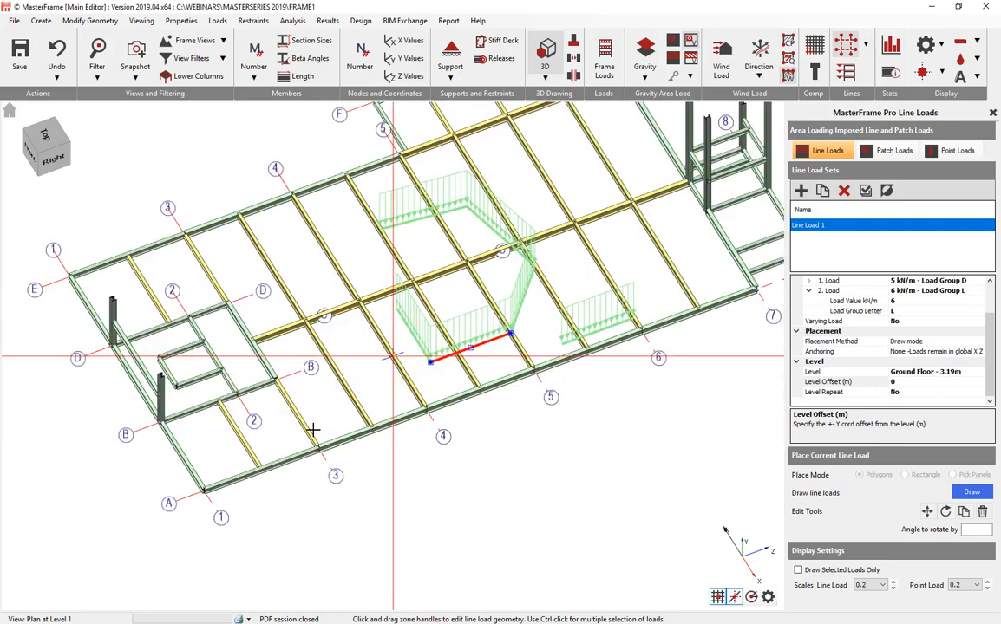
middle_click_drag(454, 336, 574, 340)
left_click_drag(274, 124, 473, 358)
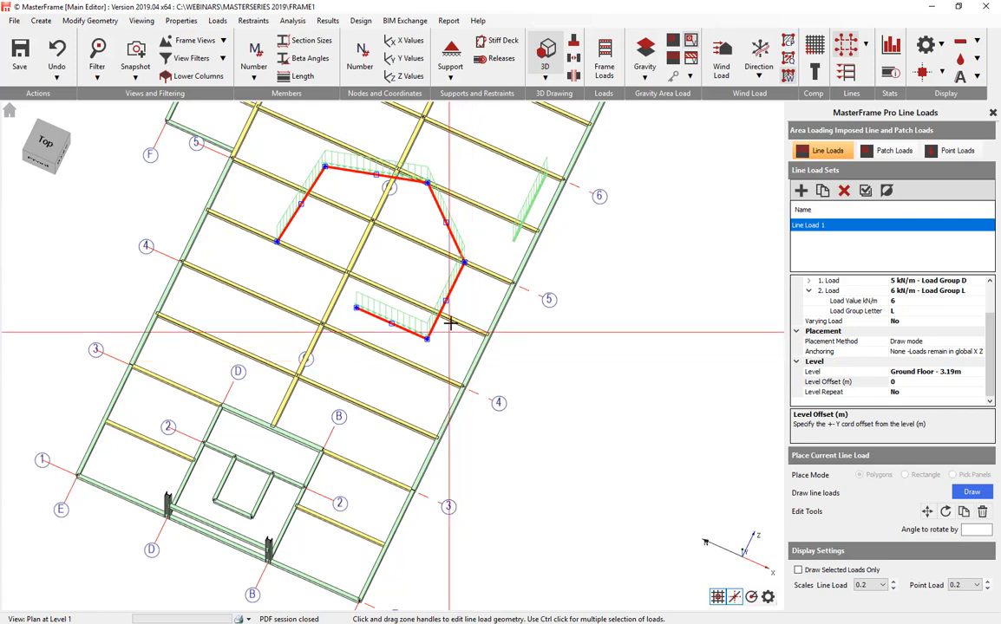
left_click(526, 212, "ctrl")
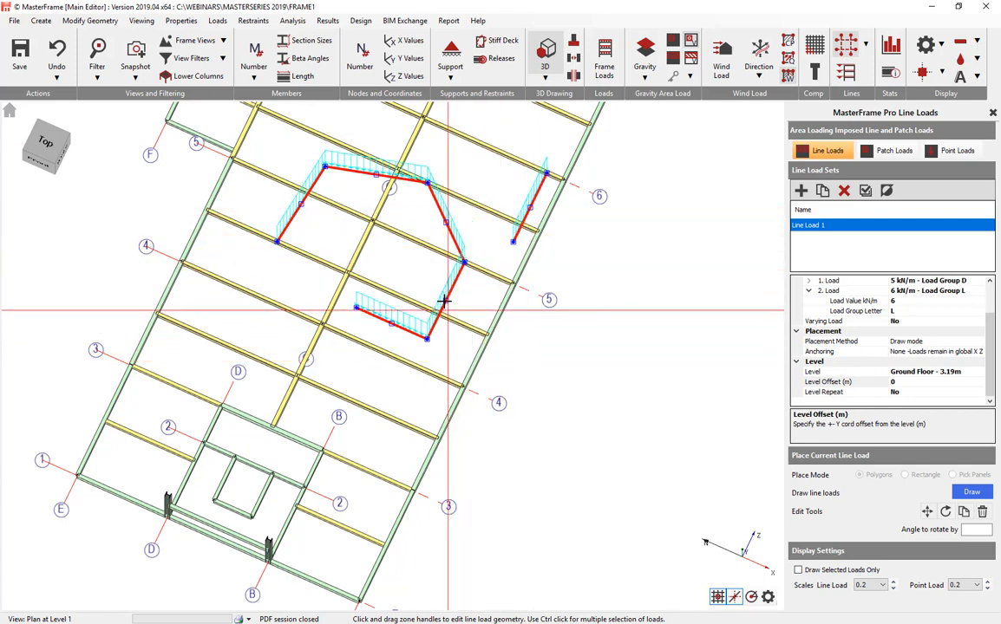
mouse_move(447, 299)
left_mouse_down()
mouse_move(457, 291)
mouse_move(546, 329)
mouse_move(484, 330)
mouse_move(439, 301)
left_mouse_up()
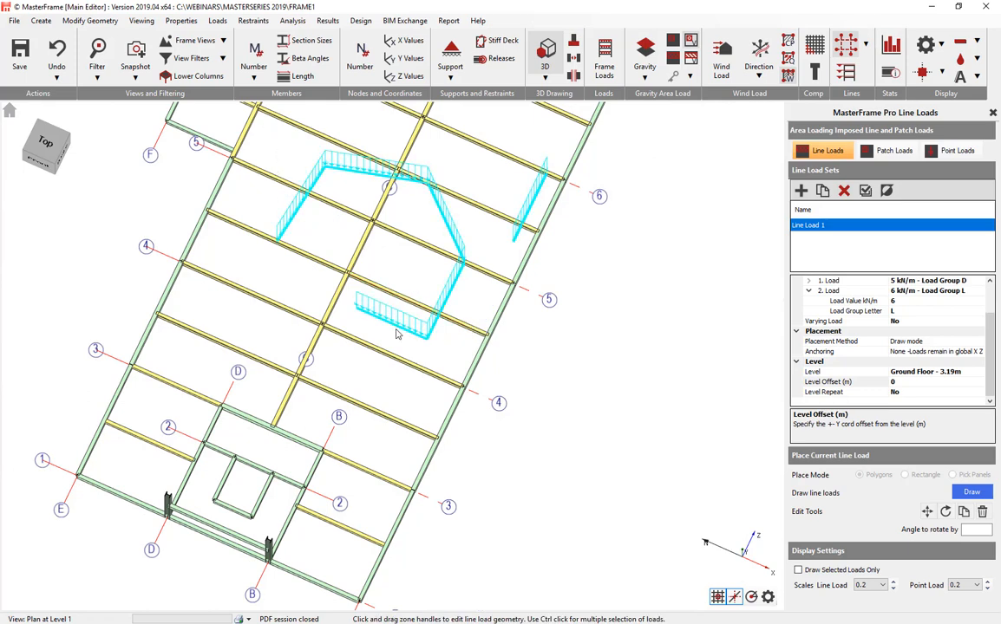
- Select the segments of the freehand load chain and move the chain from its open end to the intersection of grids E and 5
left_click(445, 305, "ctrl")
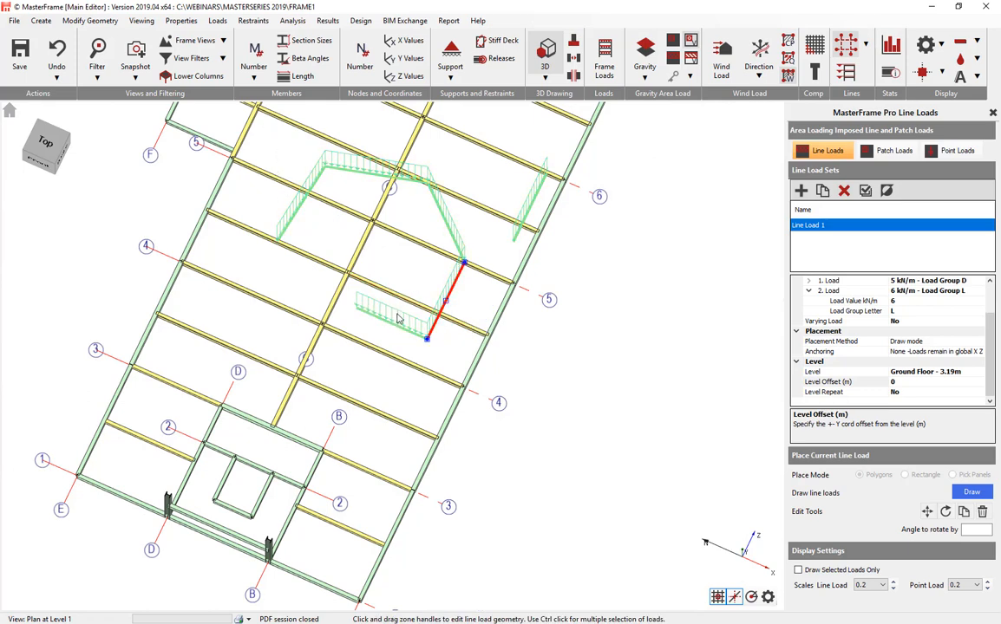
left_click(441, 219, "ctrl")
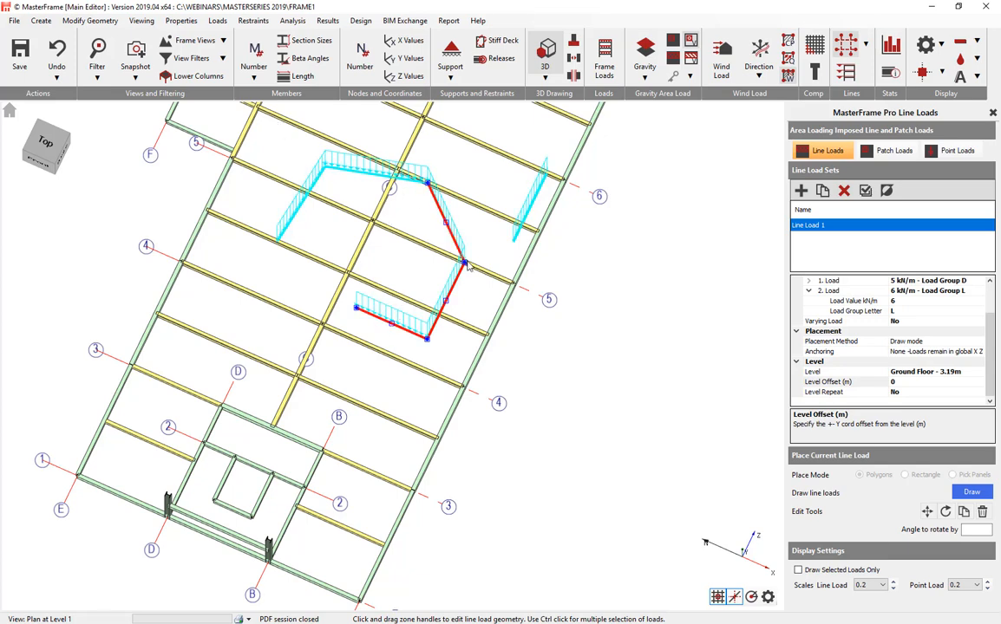
left_click(437, 223)
middle_click_drag(437, 223, 448, 324)
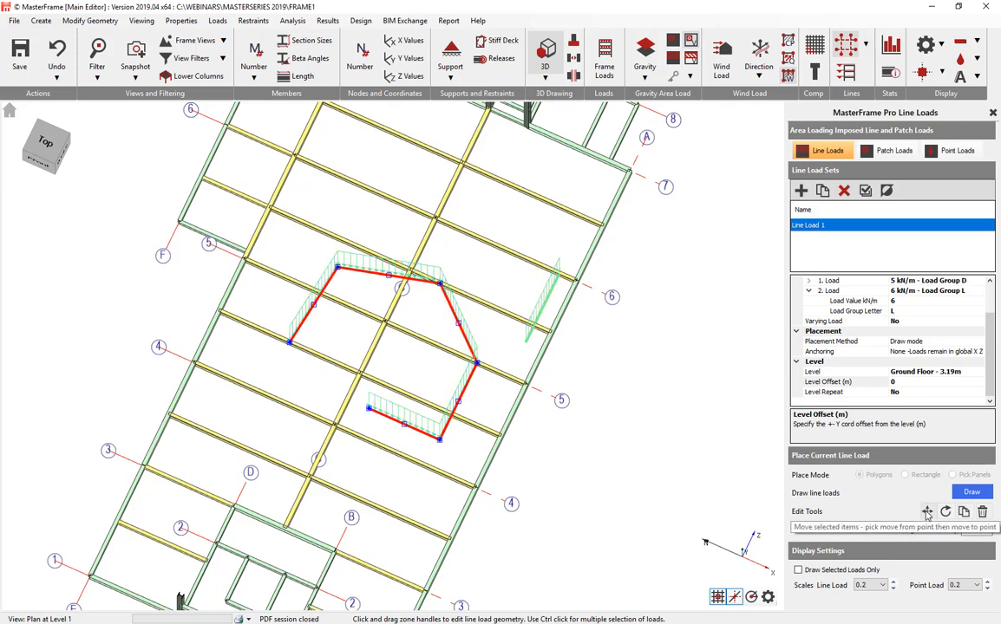
left_click(927, 513)
left_click(289, 343)
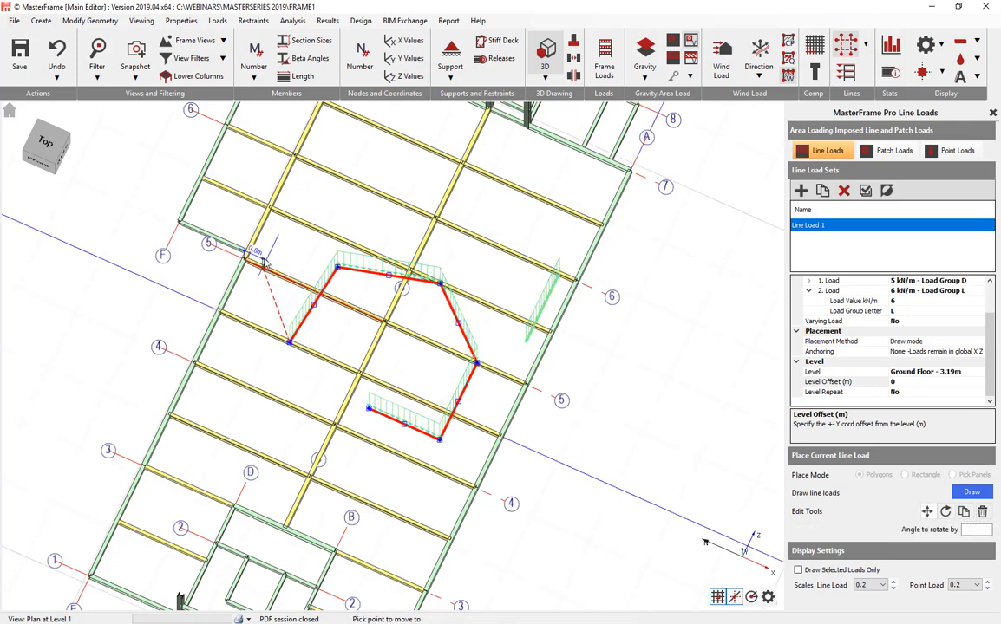
left_click(247, 261)
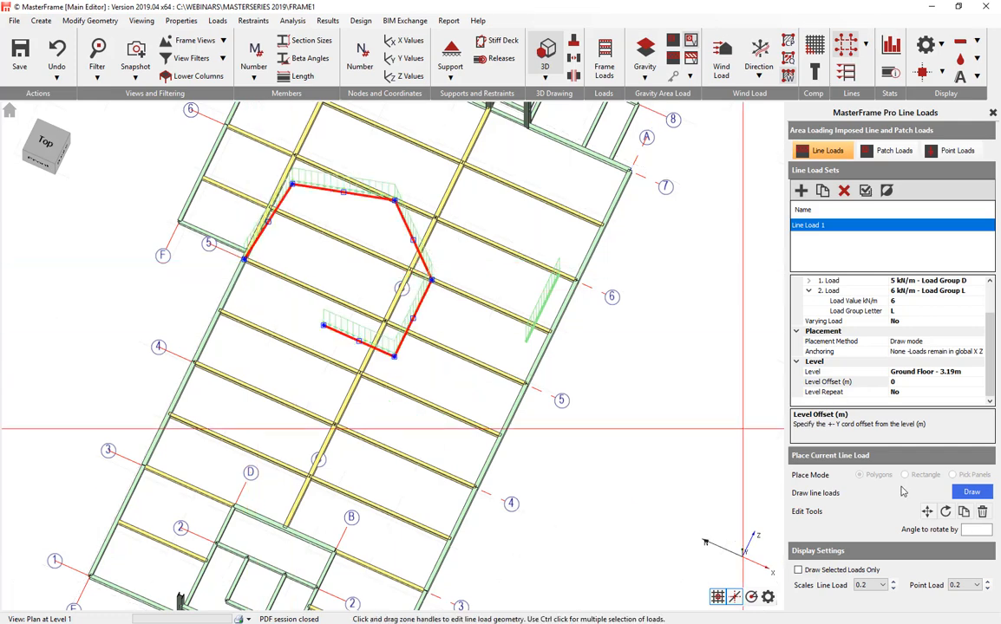
- Rotate the selected load chain by 15 degrees about its inner end, and copy it from its outer end to the intersection of grids C and 6
left_click(972, 529)
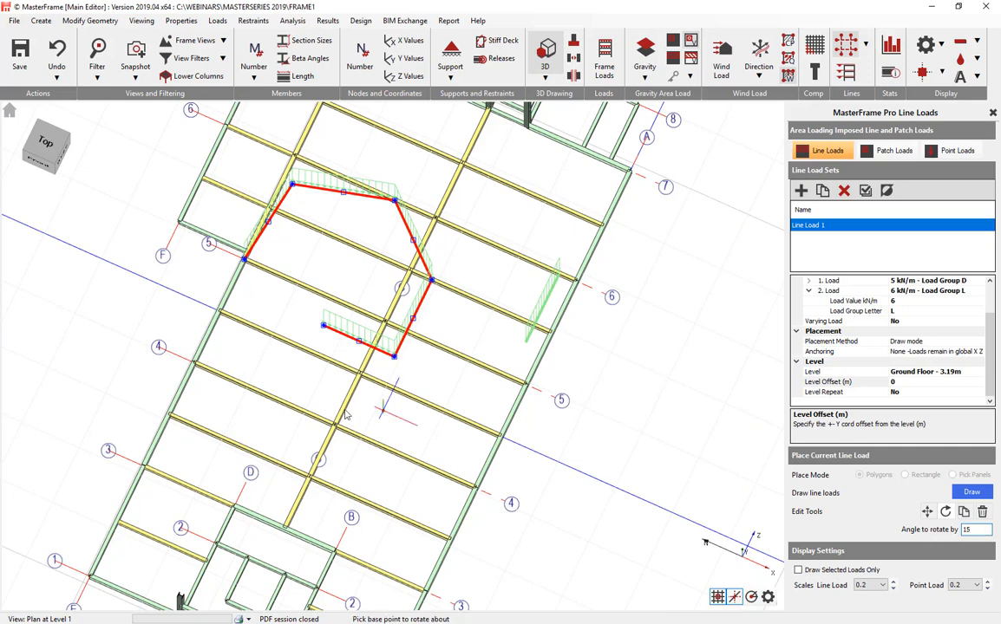
left_click(326, 327)
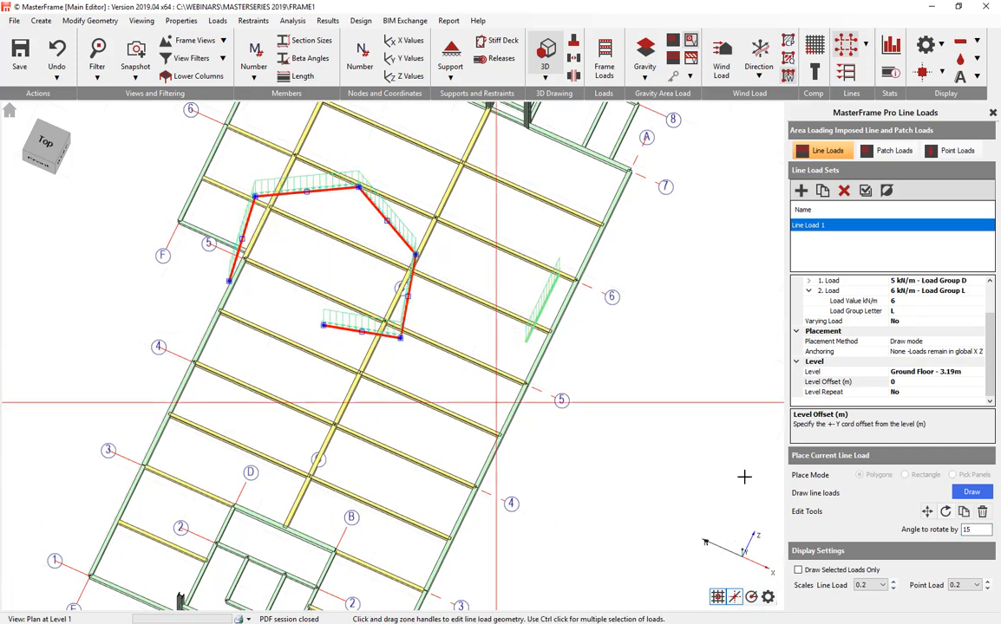
left_click(963, 512)
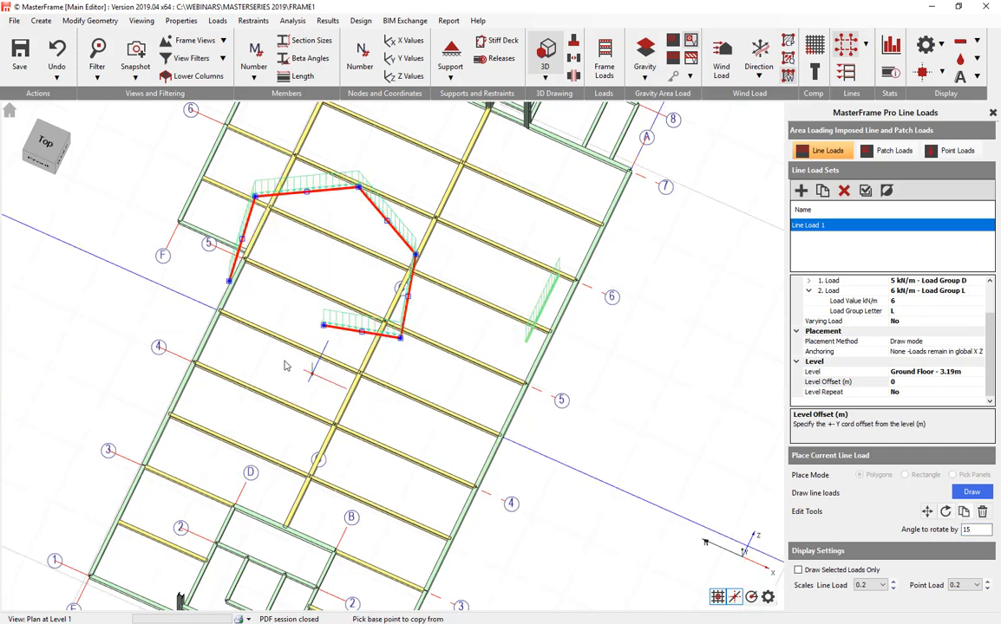
left_click(228, 281)
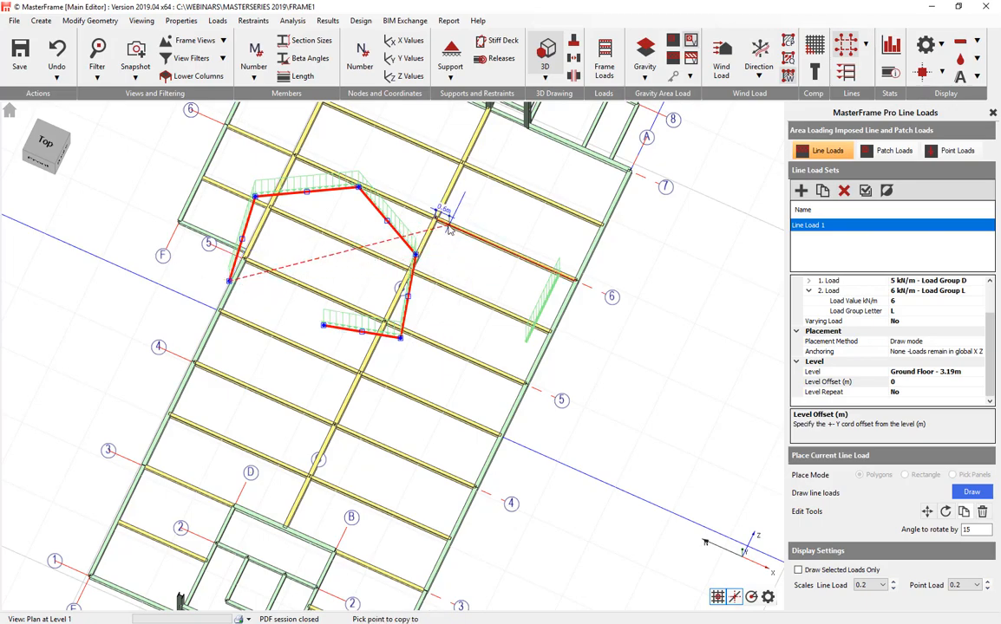
left_click(521, 282)
- Select the copied load chain and the short line load near the grid A edge beam, and delete them
middle_click_drag(520, 281, 444, 337)
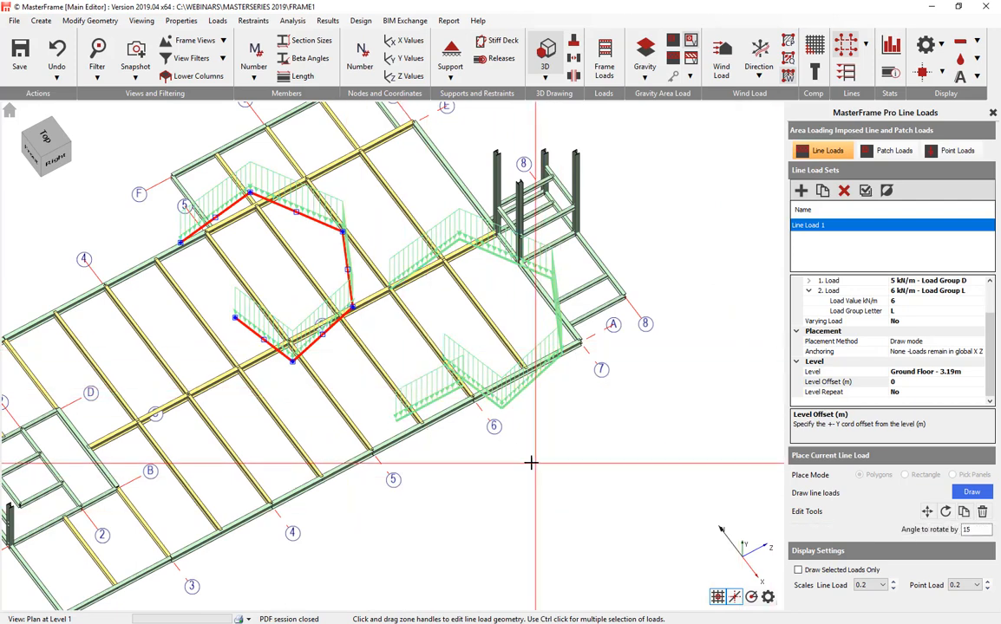
scroll(357, 387, "down", 2)
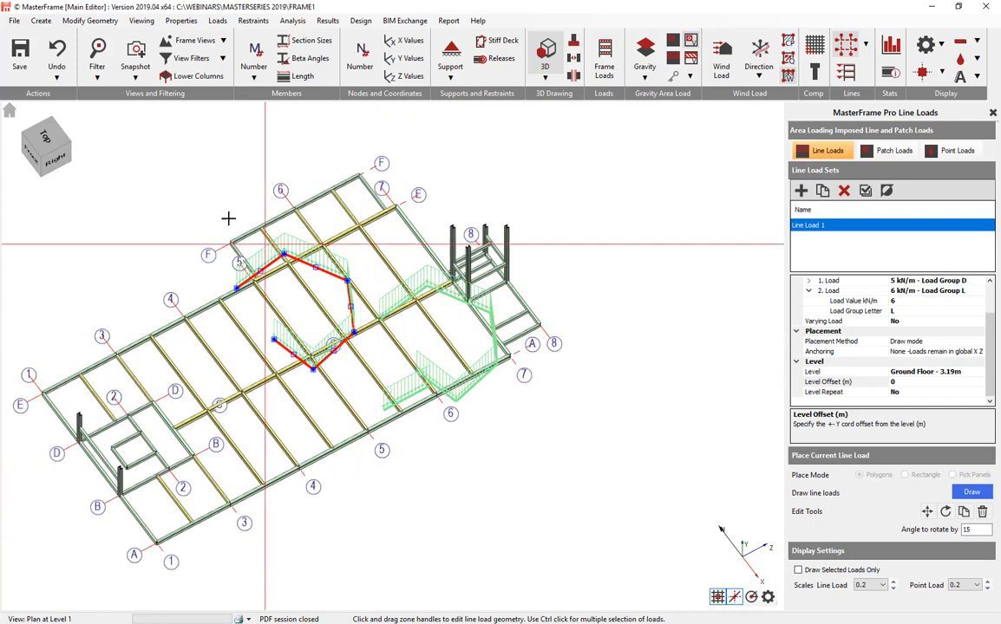
left_click(48, 138)
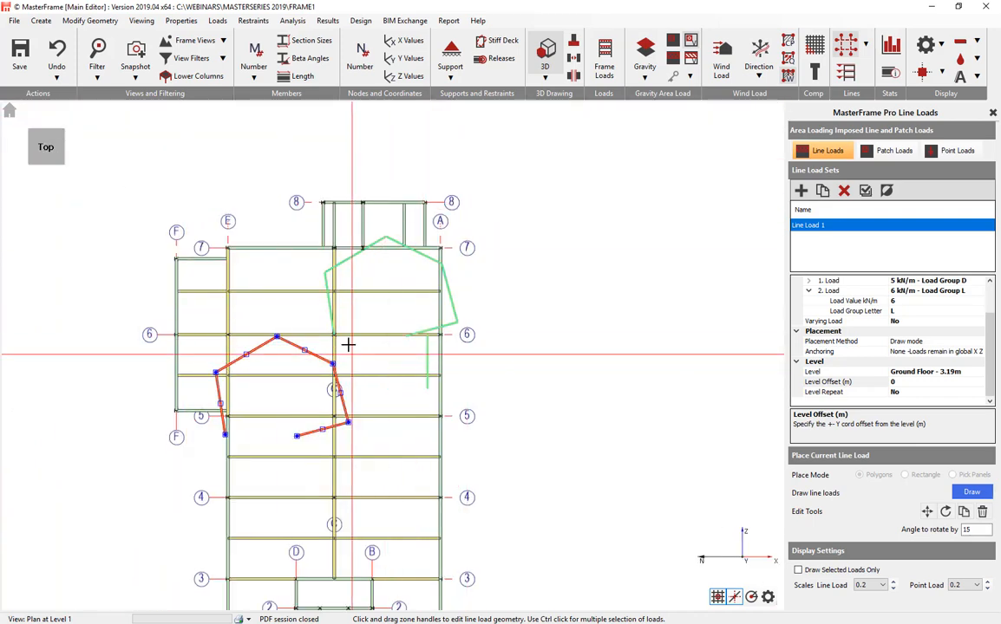
left_click_drag(313, 211, 500, 344)
left_click(426, 389)
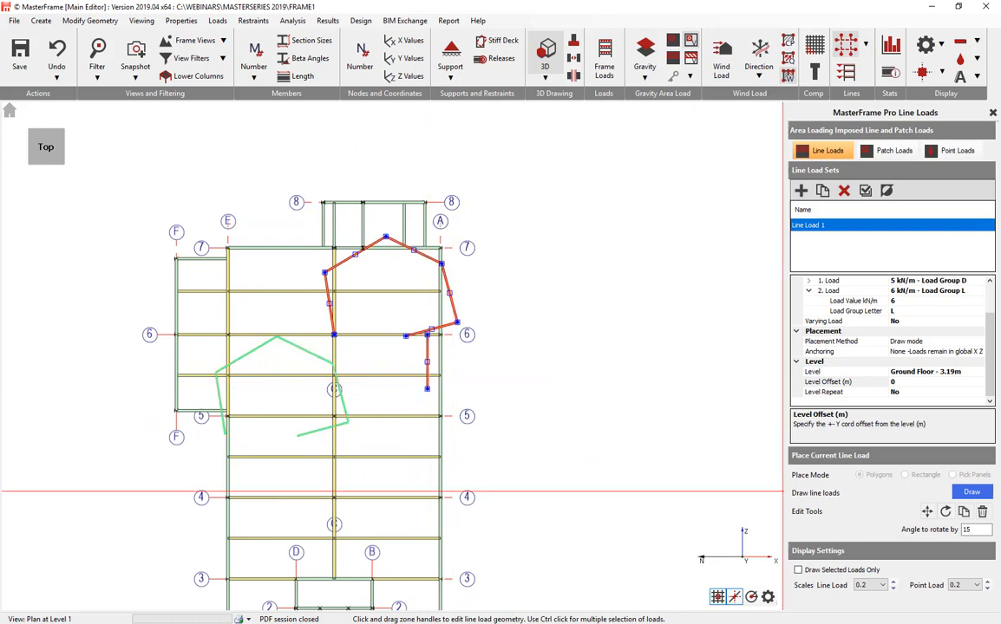
left_click(982, 513)
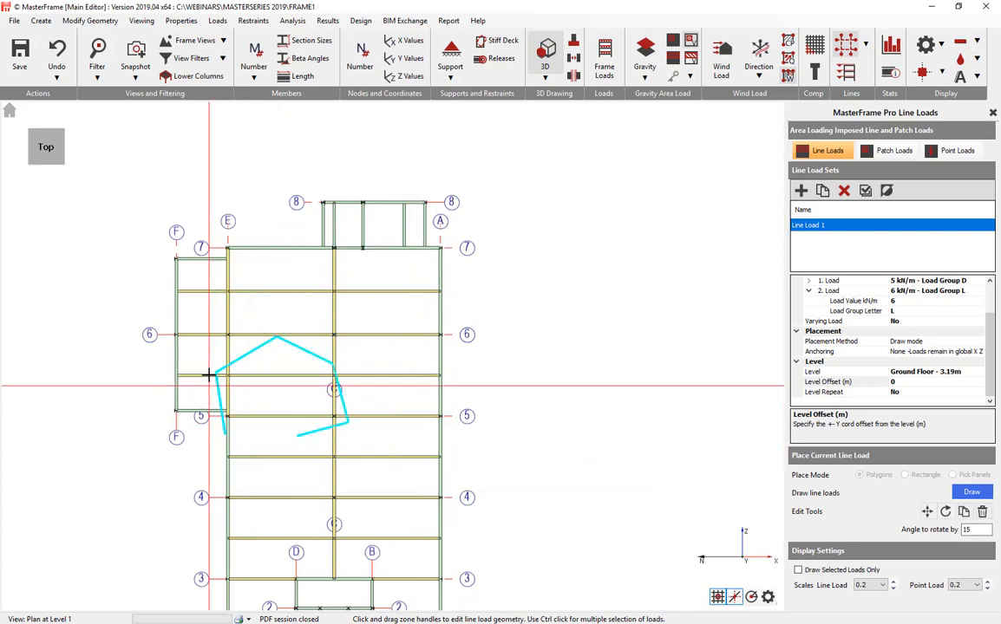
- Move the remaining load chain by its open end to grid C between grids 4 and 5, and from there to grid E midway between grids 5 and 6
left_click_drag(193, 335, 407, 476)
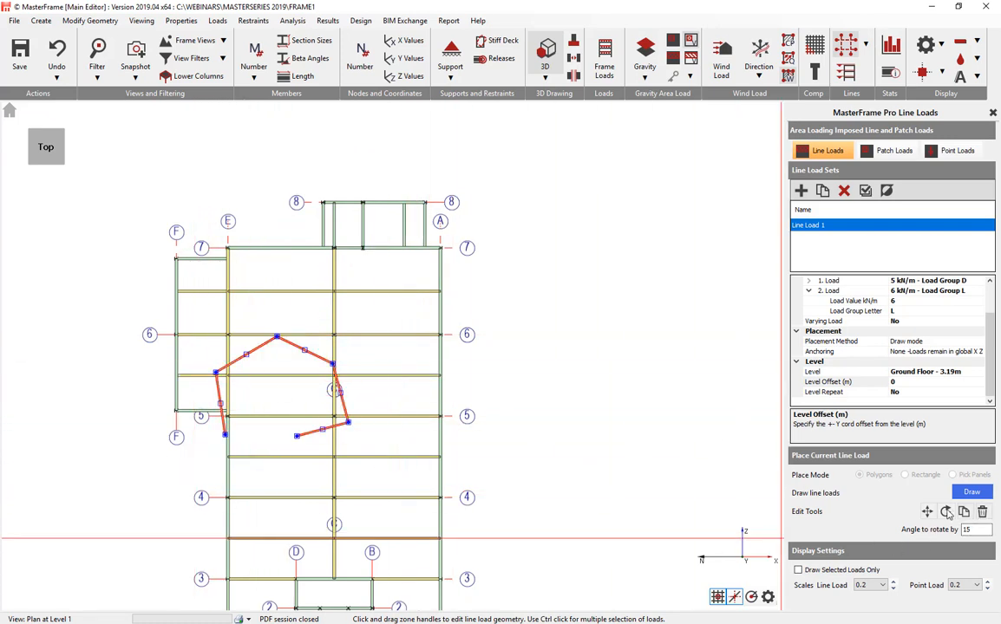
left_click(927, 512)
left_click(226, 435)
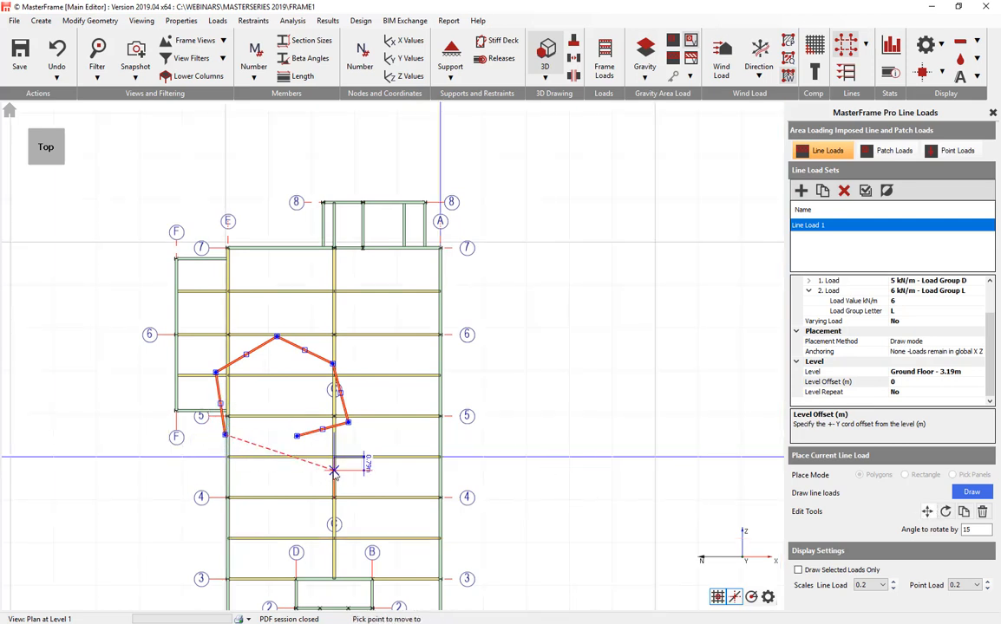
left_click(333, 457)
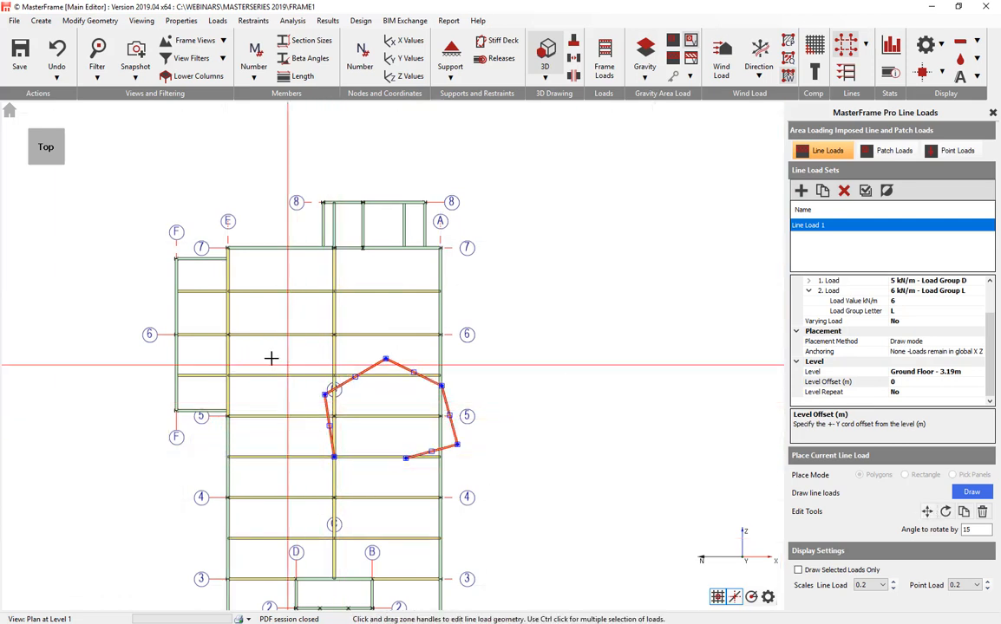
left_click(927, 512)
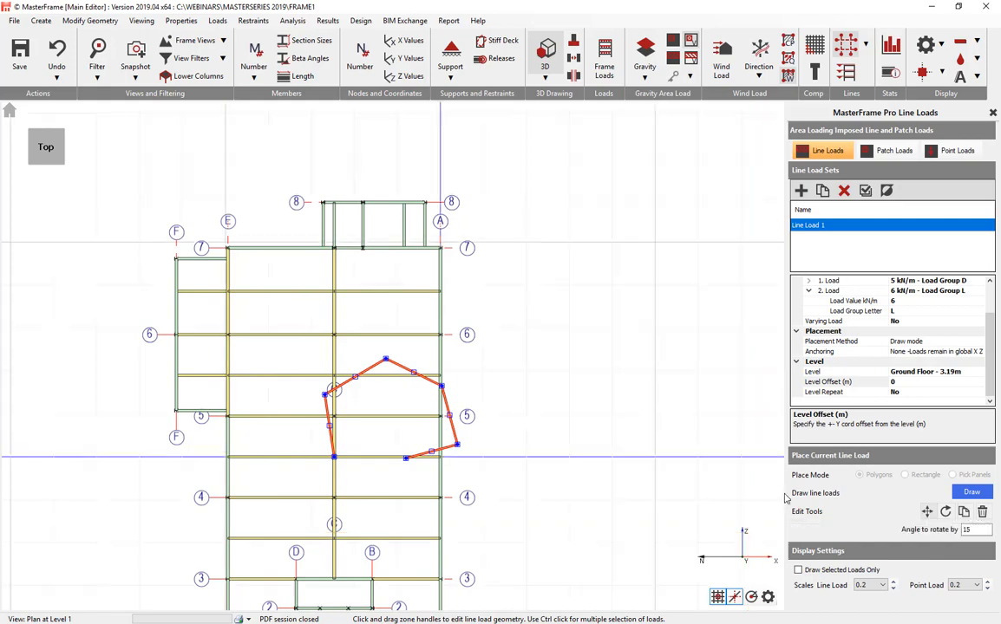
left_click(333, 457)
left_click(228, 376)
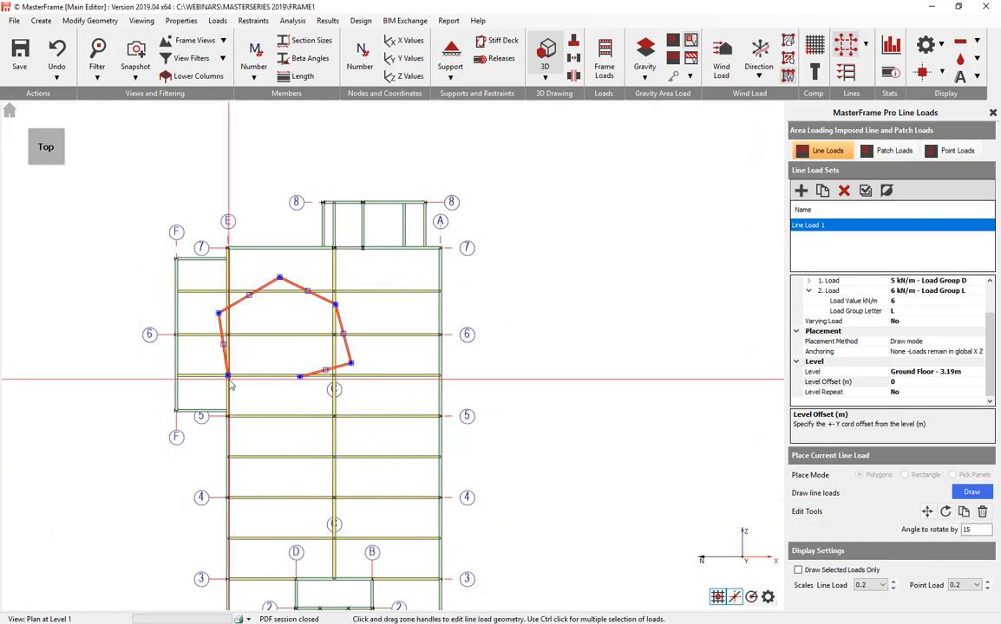
- Try a line load display scale of 0.5 and return it to 0.2
middle_click_drag(426, 433, 402, 325)
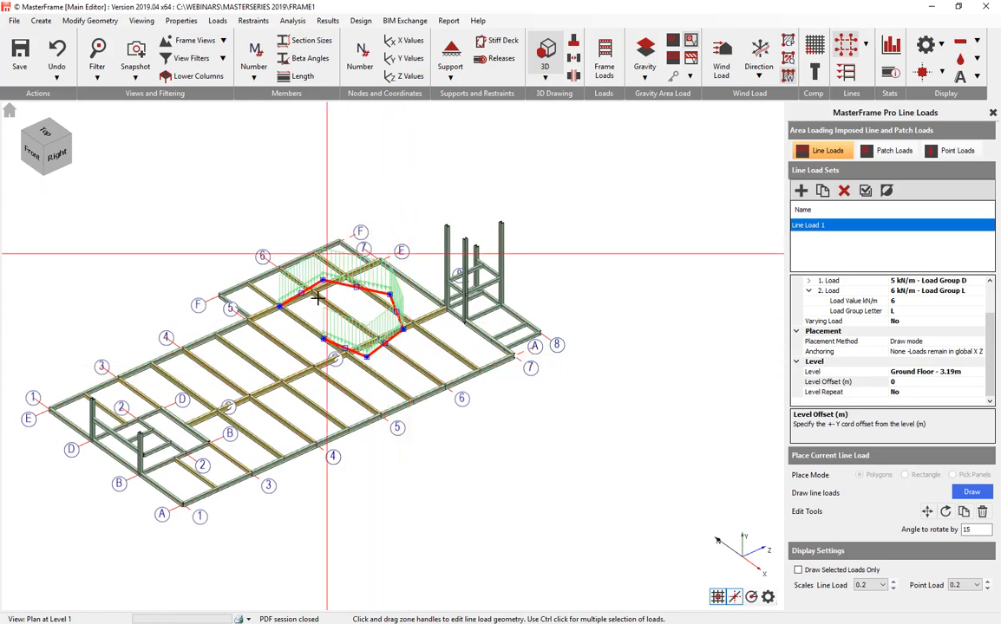
scroll(345, 323, "up", 3)
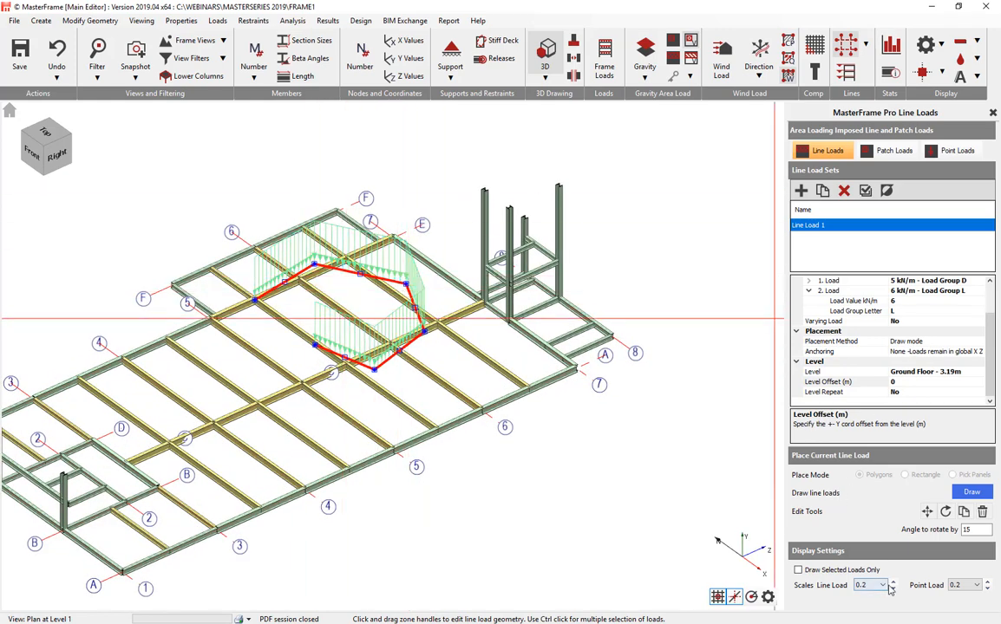
scroll(893, 588, "up", 3)
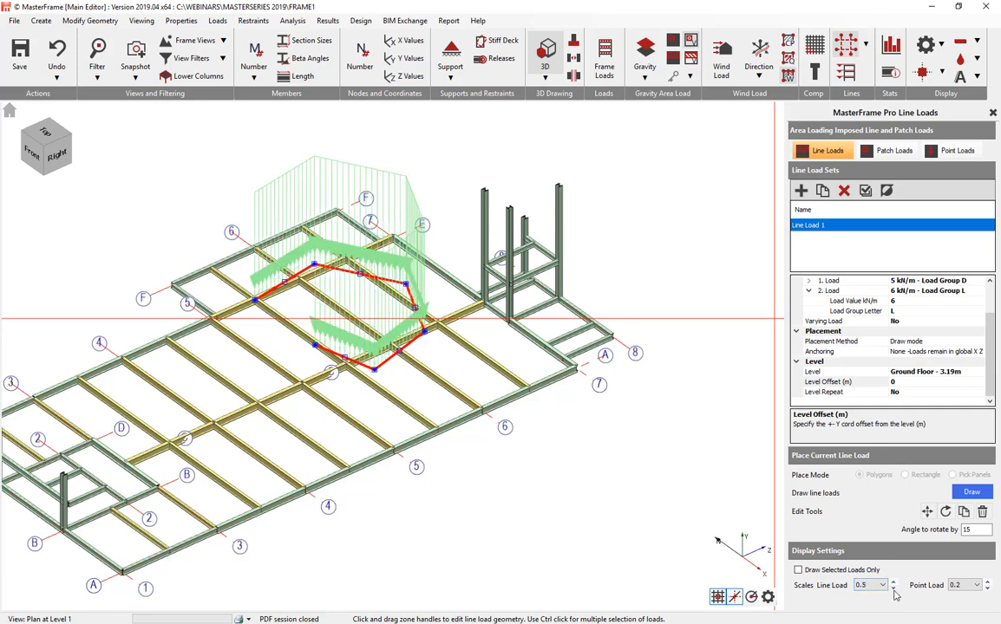
scroll(898, 589, "down", 3)
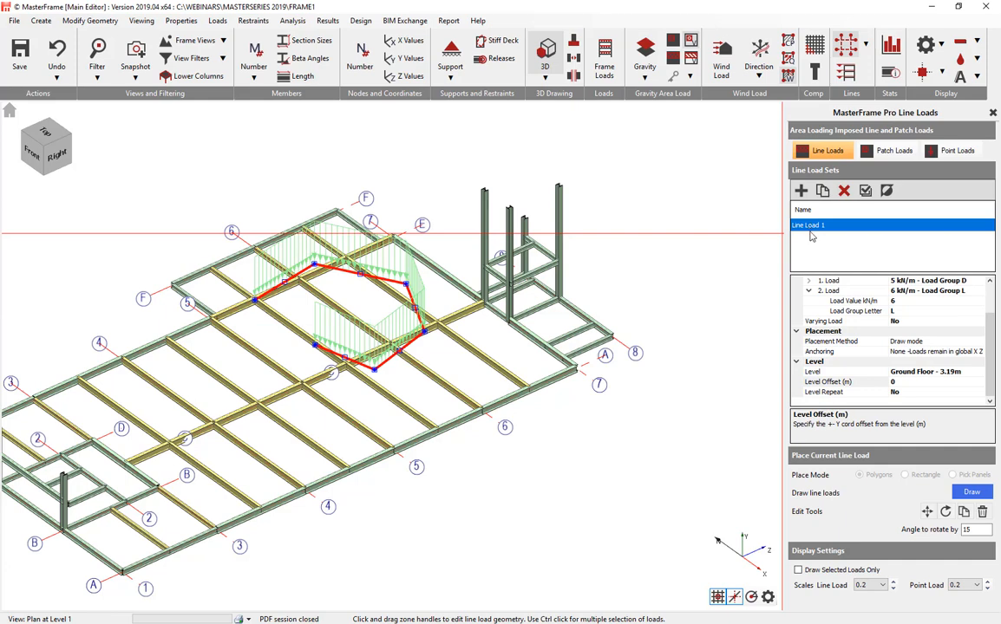
- Restore the full frame view, add a second line load set and assign it to the Mezz - 6.08m level
mouse_move(990, 332)
left_mouse_down()
mouse_move(995, 300)
mouse_move(994, 354)
left_mouse_up()
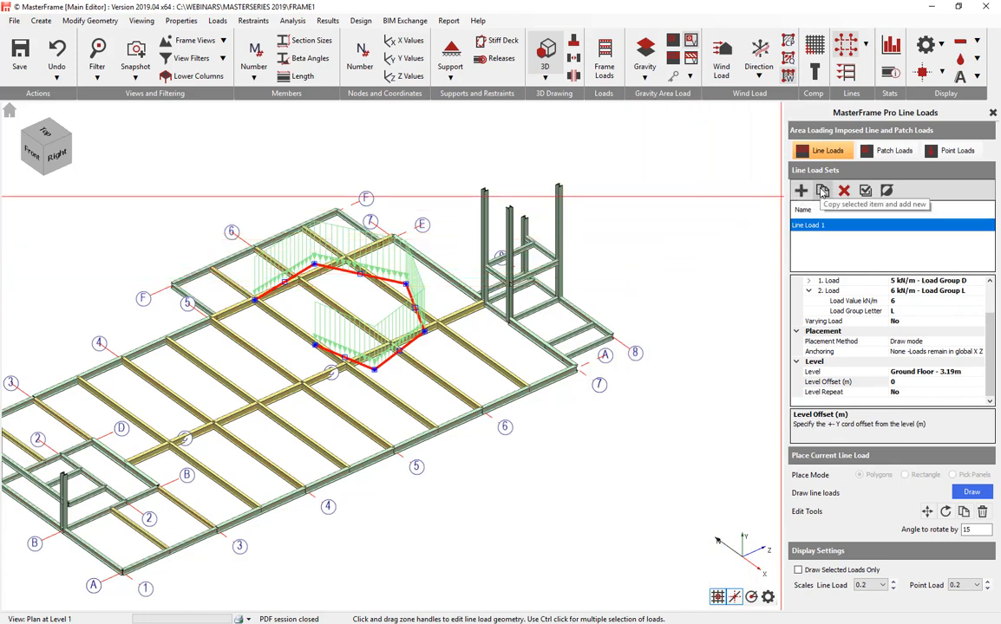
left_click(9, 113)
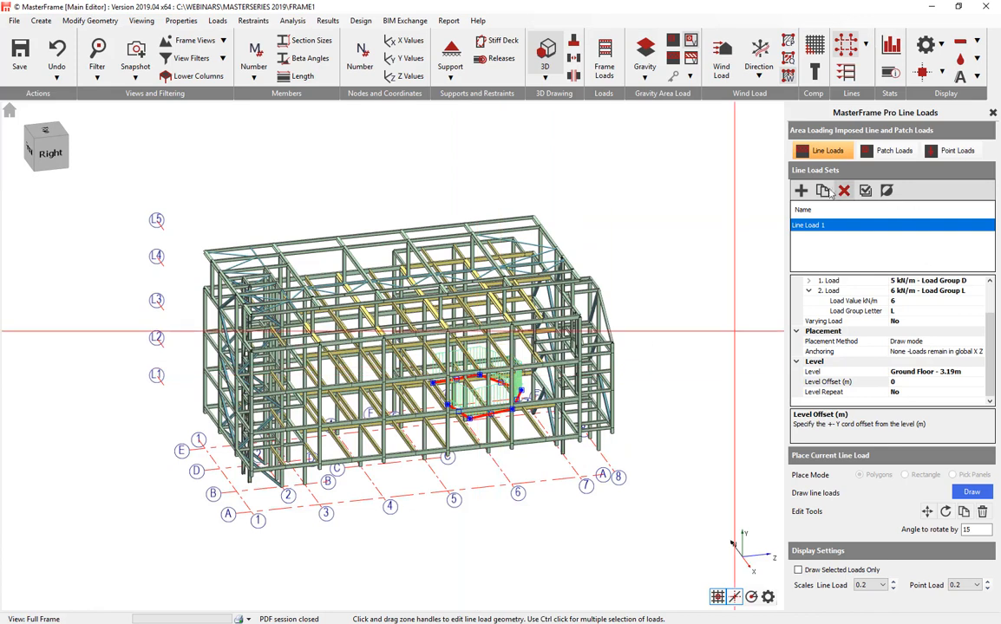
left_click(799, 191)
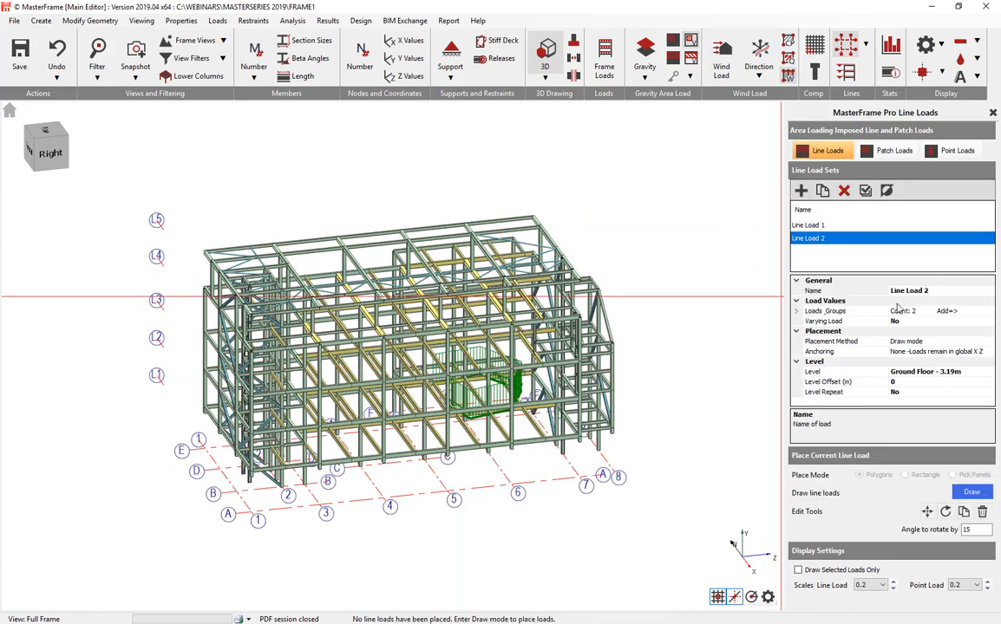
left_click(985, 373)
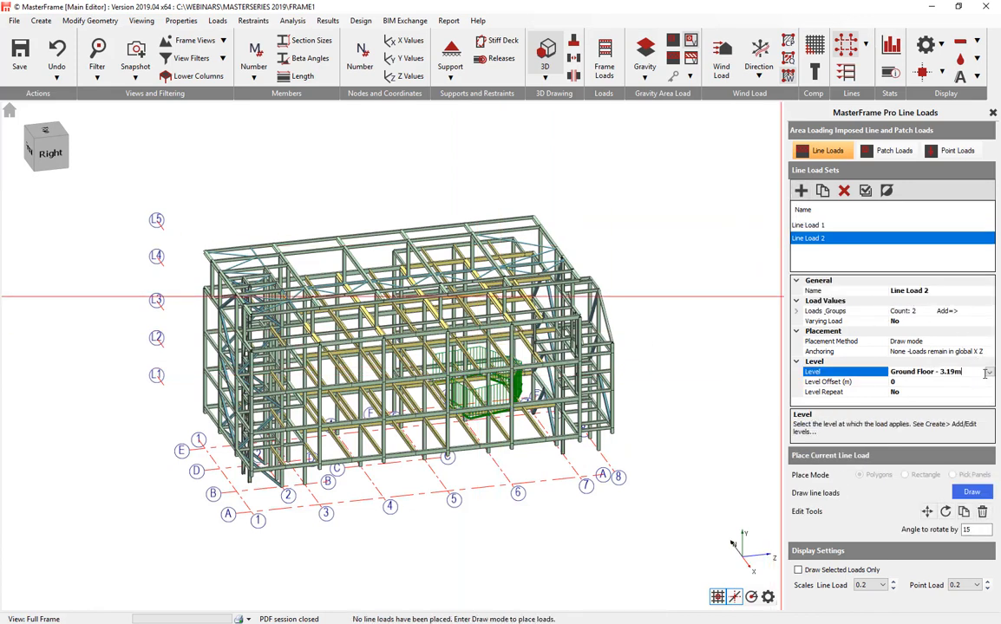
left_click(989, 372)
left_click(921, 391)
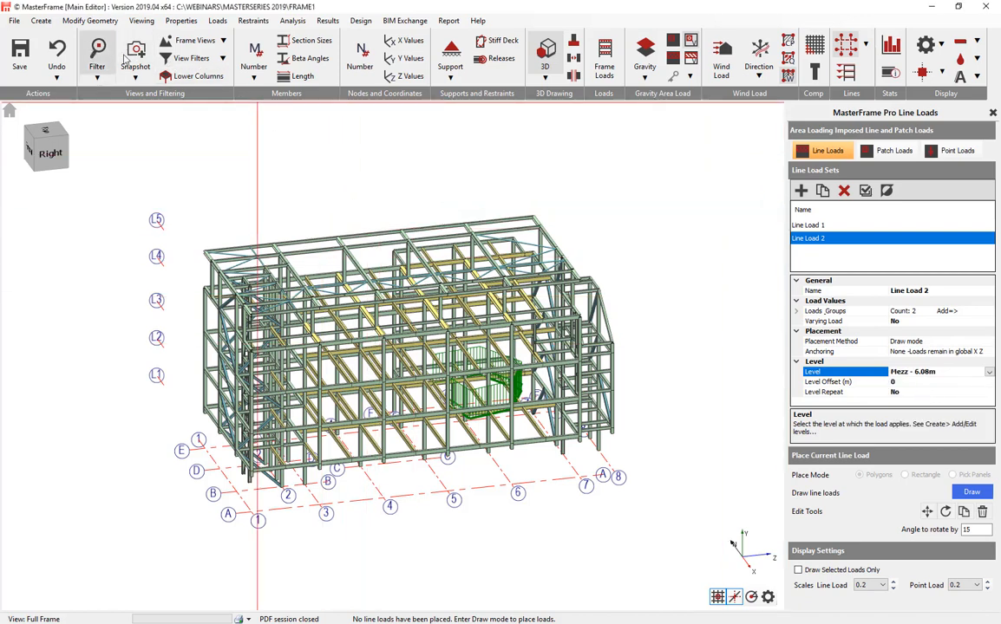
- Show the plan at level 2 and set the group D load value of Line Load 2 to 10 kN/m
left_click(195, 40)
left_click(180, 136)
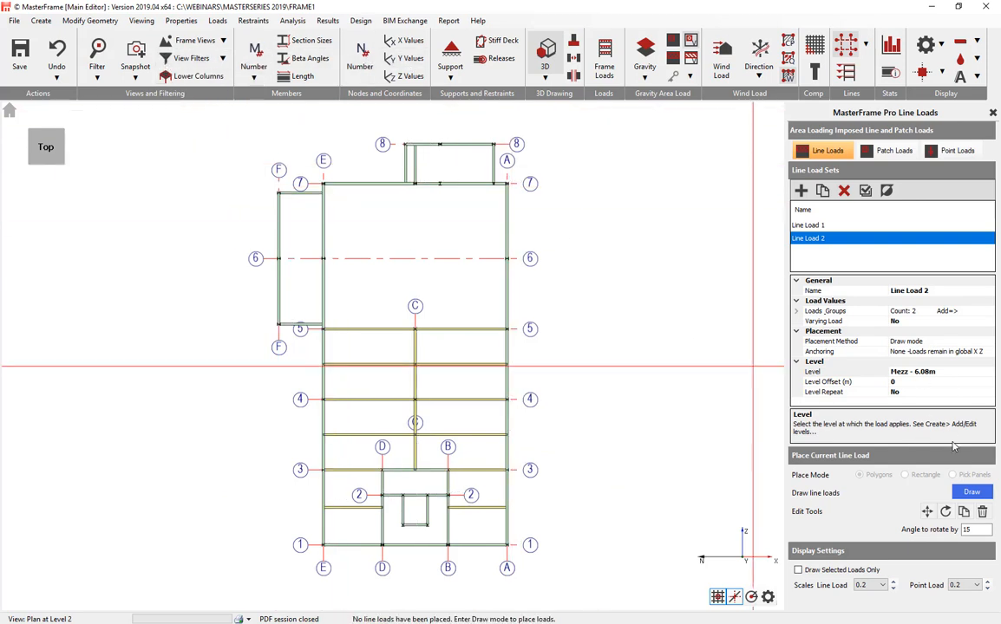
left_click(796, 310)
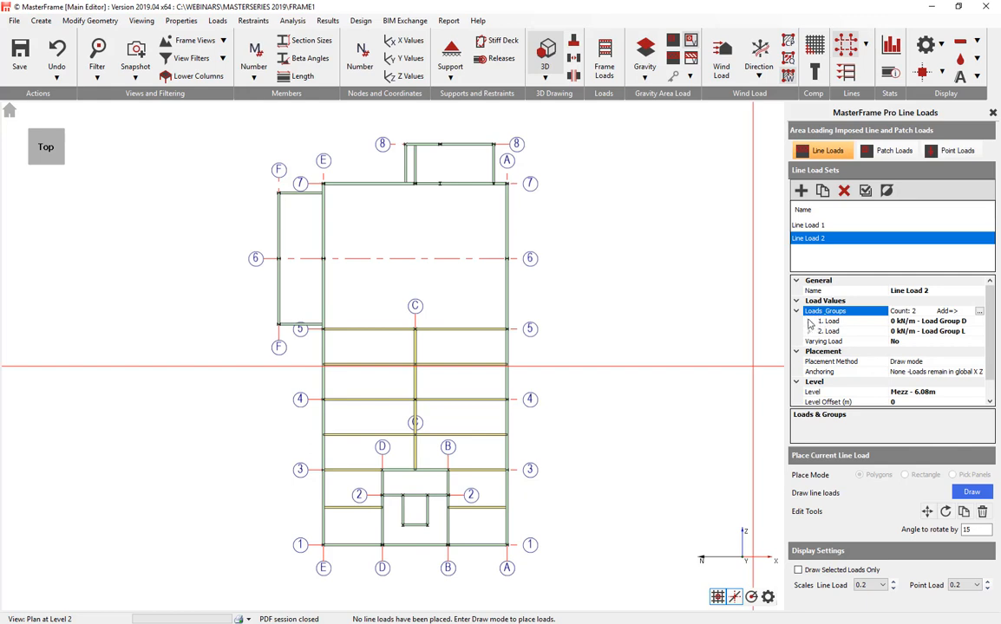
left_click(808, 321)
left_click(913, 331)
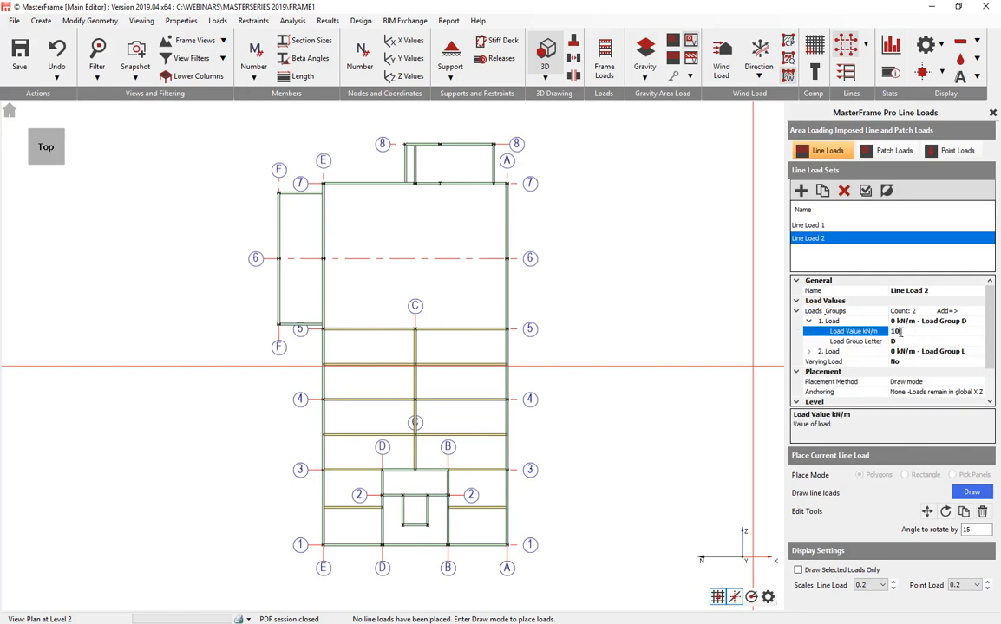
- Draw a two-segment line load along the grid 4 beam across grid C, ending with a short leg towards grid 5
left_click(972, 493)
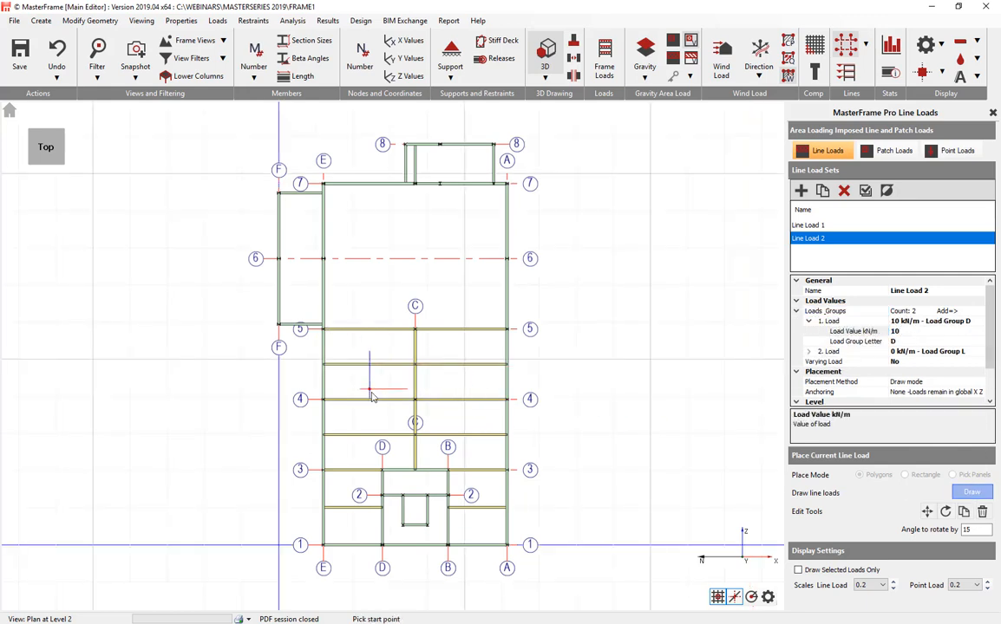
left_click(461, 399)
left_click(462, 380)
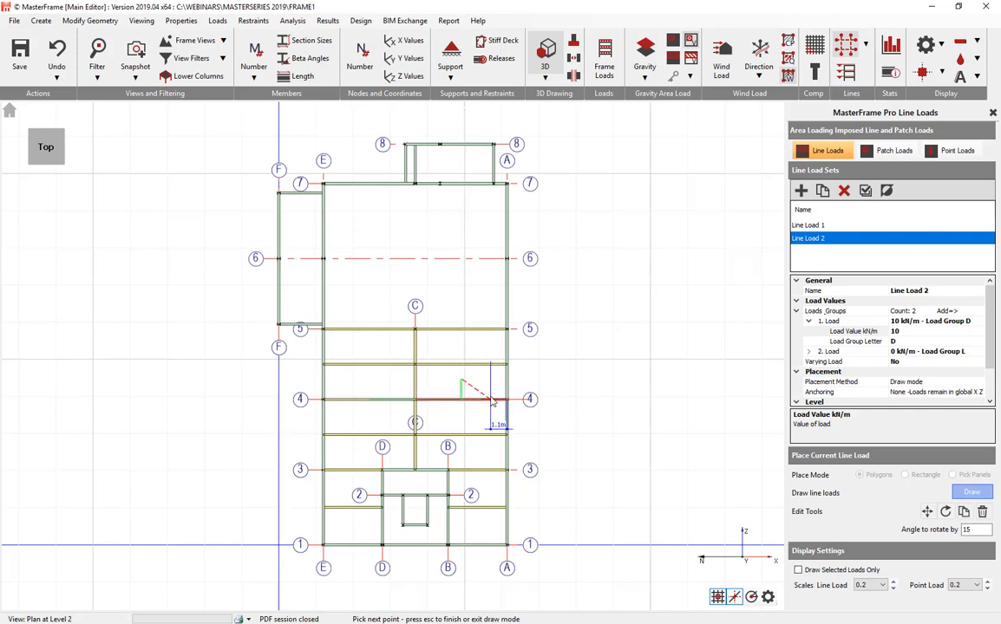
key("Escape")
middle_click_drag(420, 398, 344, 318)
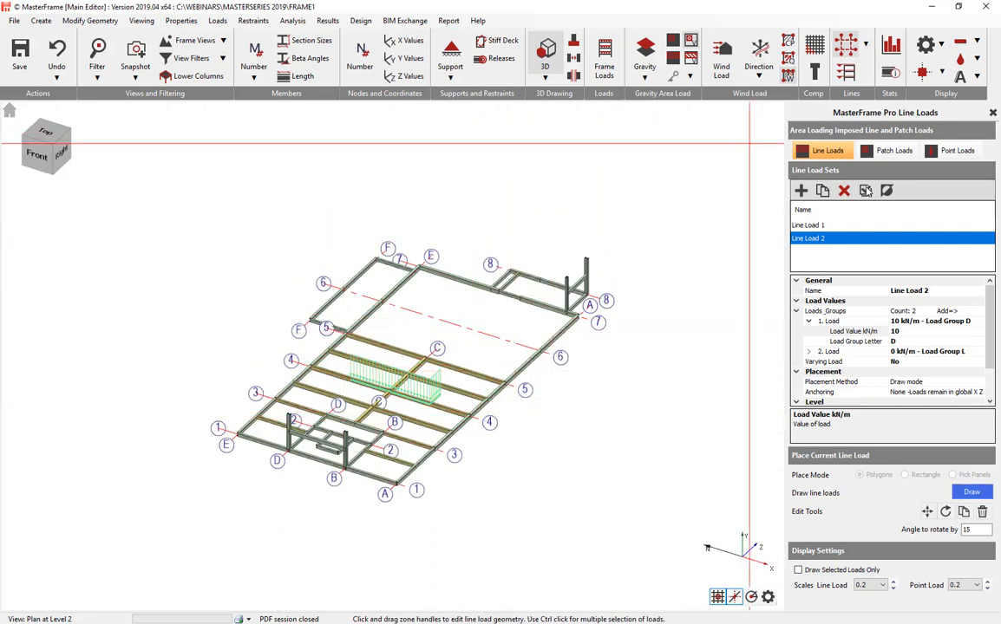
- Compare the levels of Line Load 1 and Line Load 2 by selecting each set in turn on the level 2 model
left_click(805, 225)
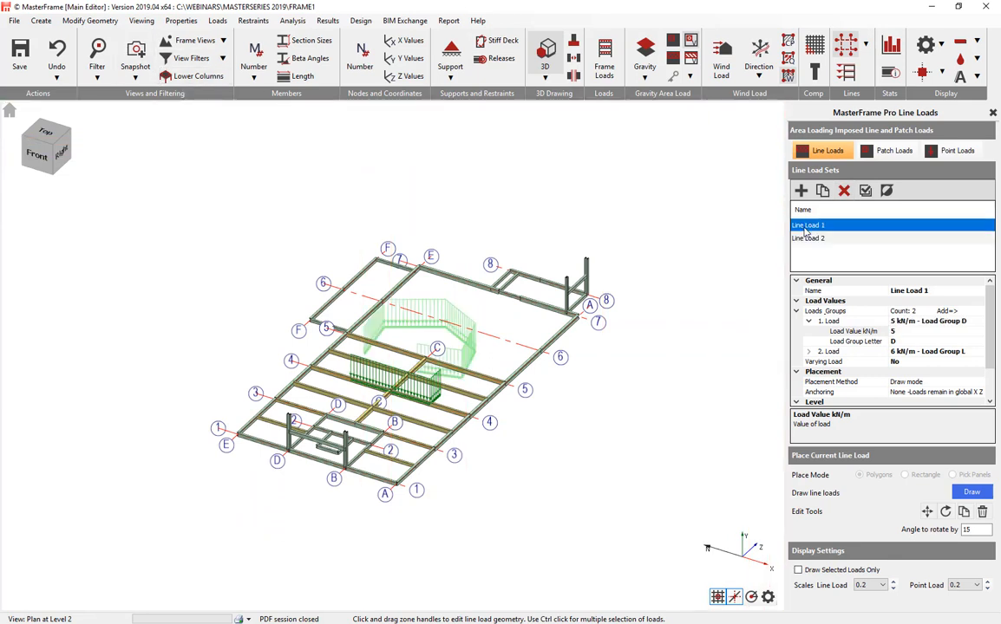
left_click(812, 239)
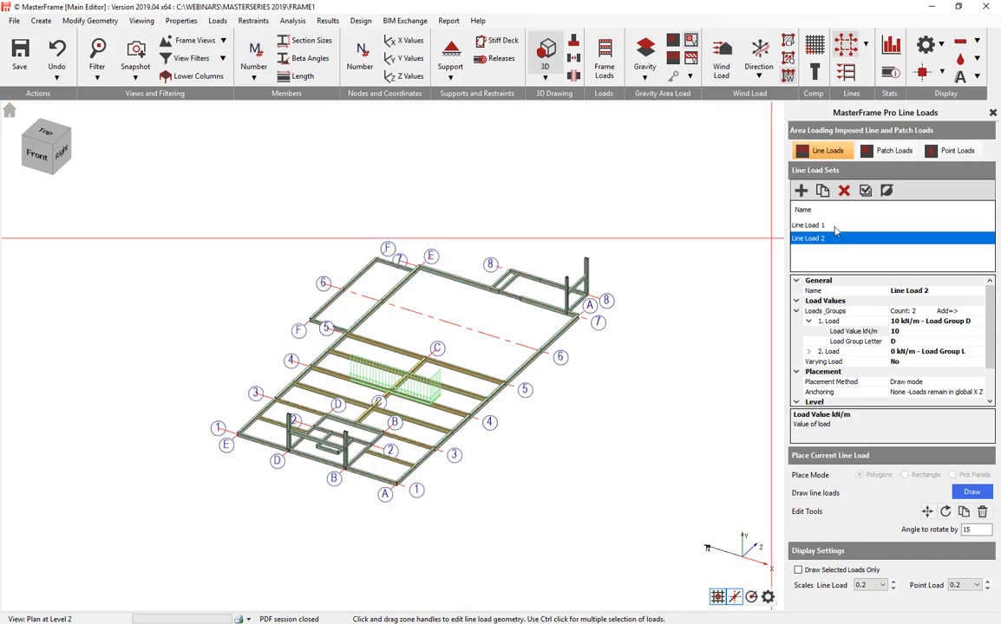
left_click(834, 226)
middle_click_drag(623, 367, 553, 327)
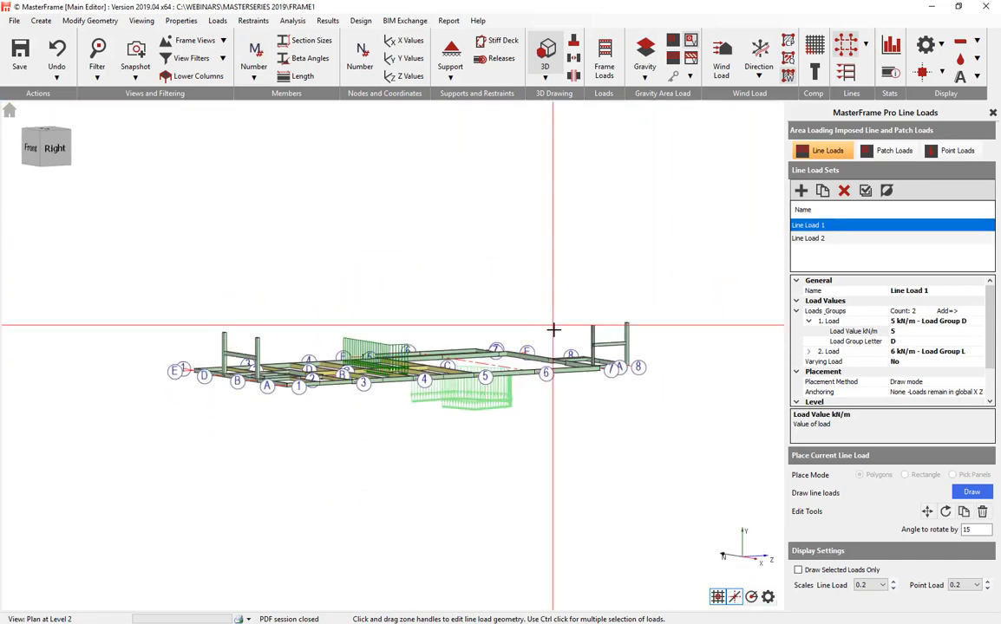
left_click(830, 238)
left_click(825, 225)
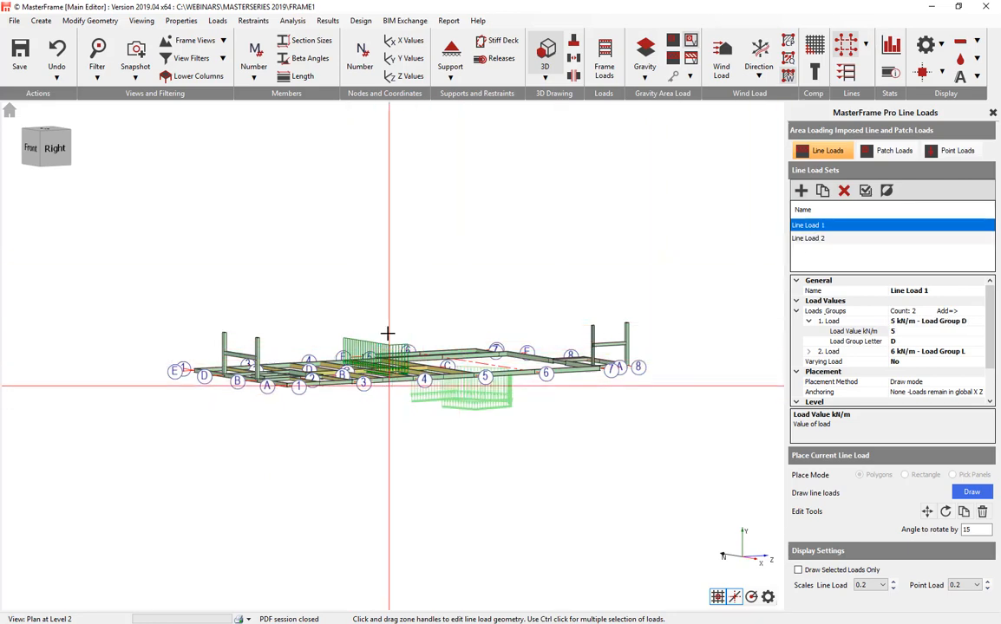
- Examine both line load sets on the full frame, selecting them together and individually
left_click(9, 110)
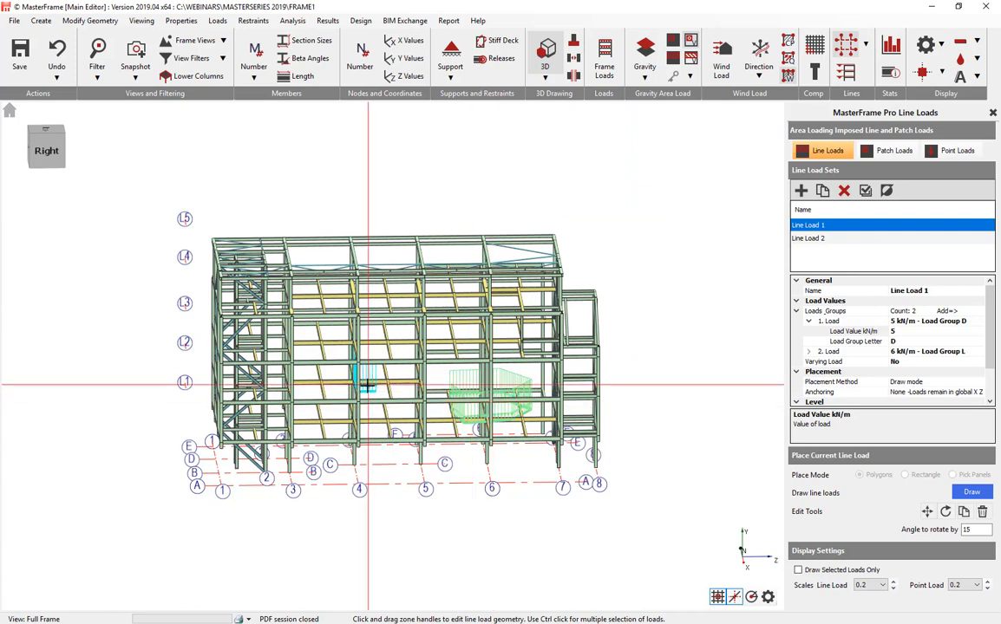
left_click_drag(581, 467, 579, 466)
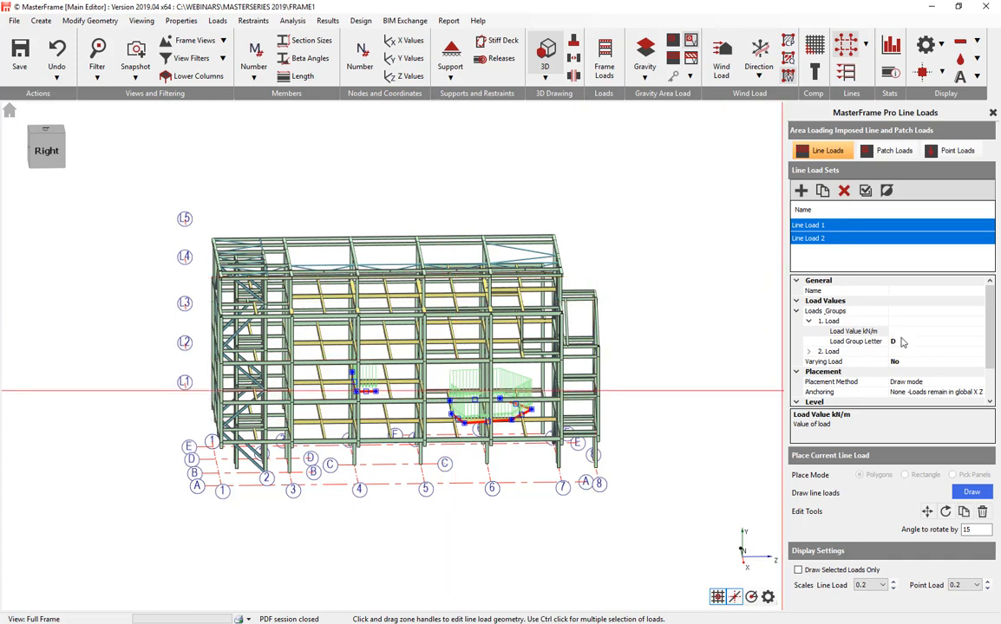
left_click(406, 381)
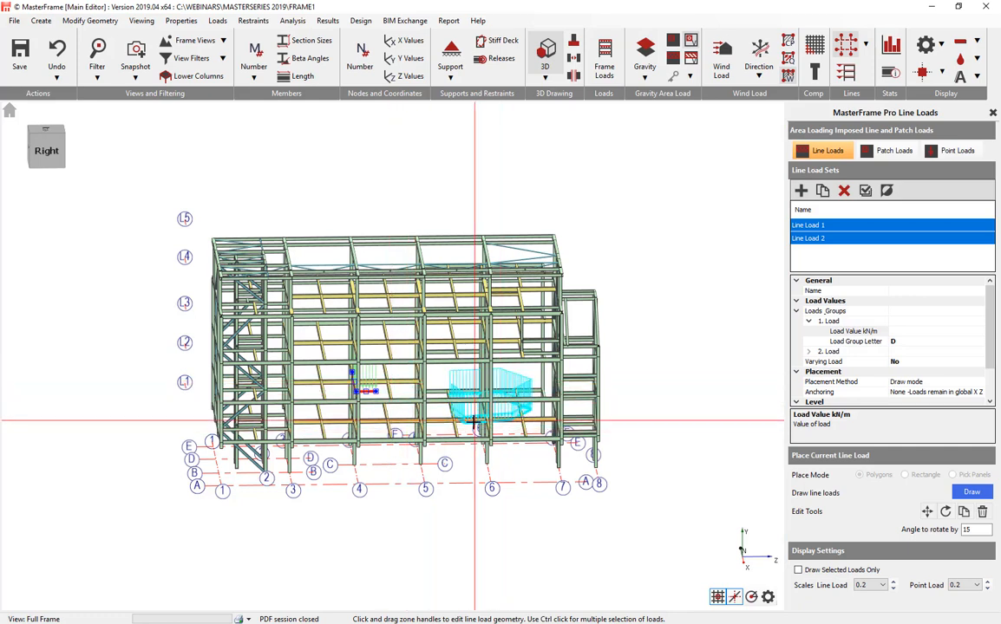
left_click(849, 239)
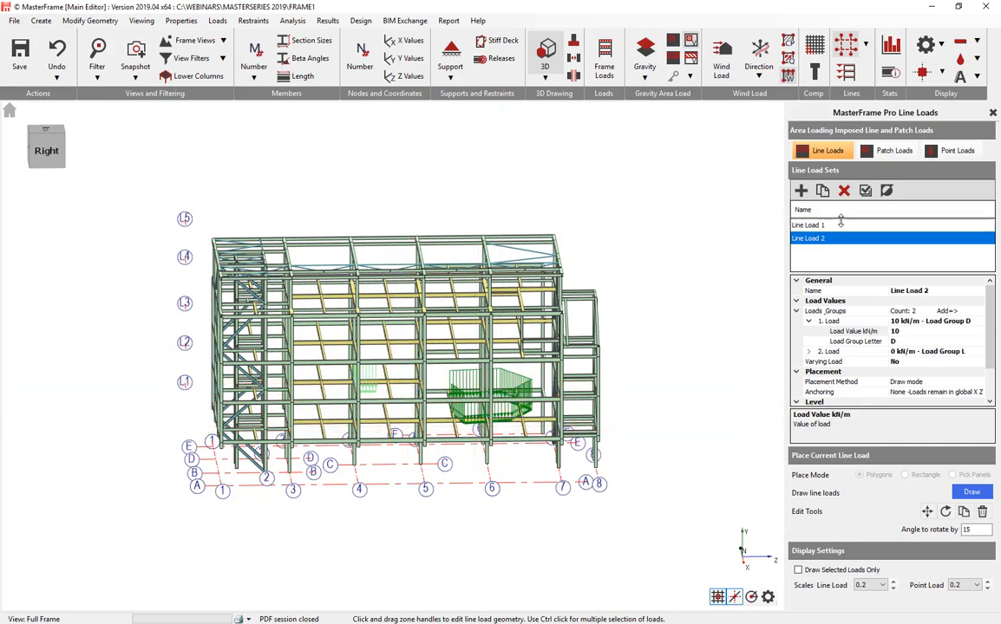
left_click(841, 227)
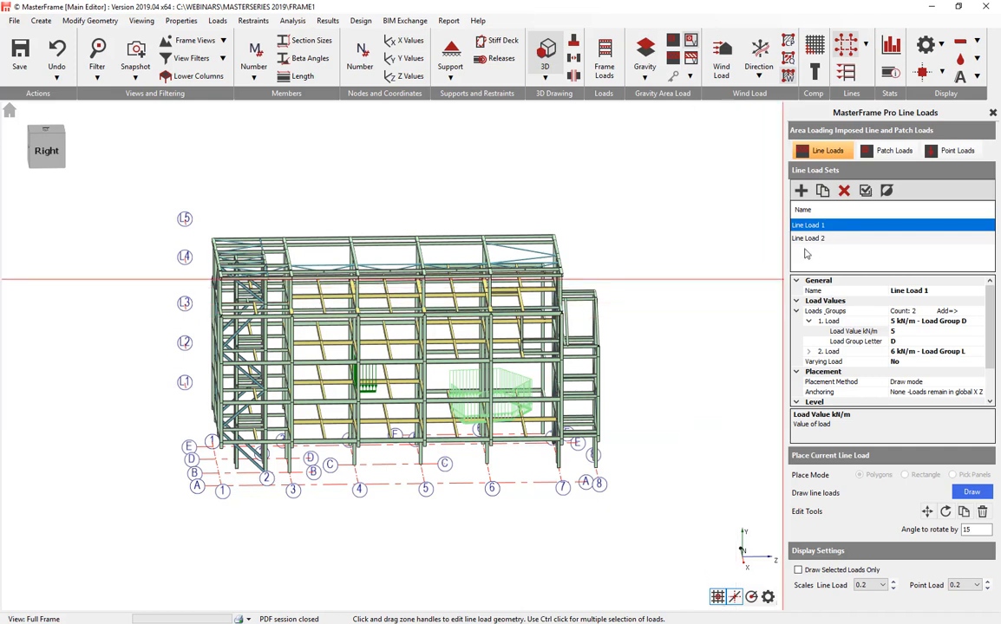
scroll(478, 300, "up", 2)
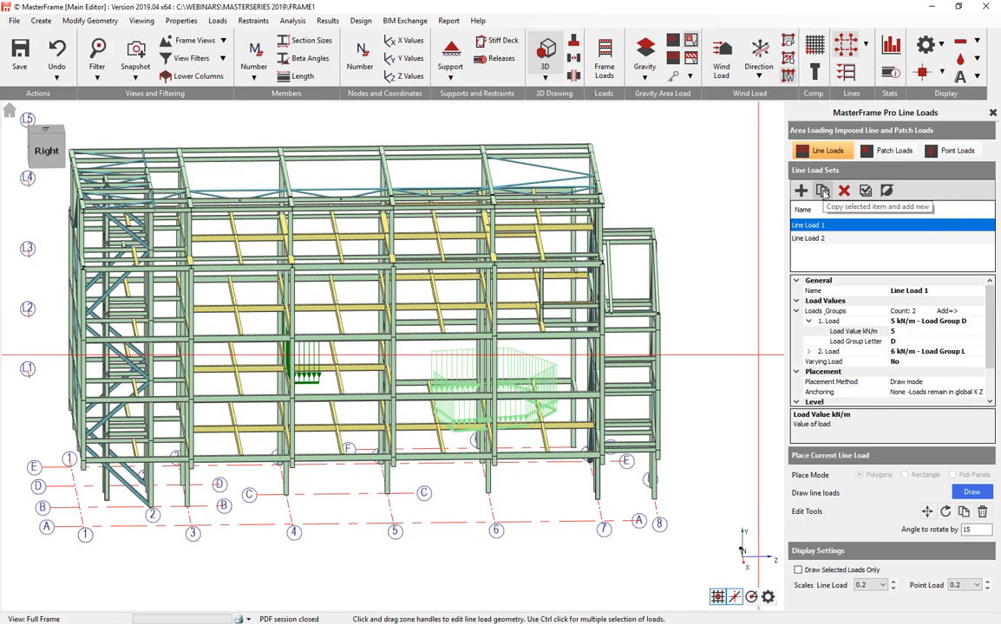
- Turn on level repeat for Line Load 1 and add Mezz - 6.08m as its first repeat level
left_click_drag(988, 342, 993, 374)
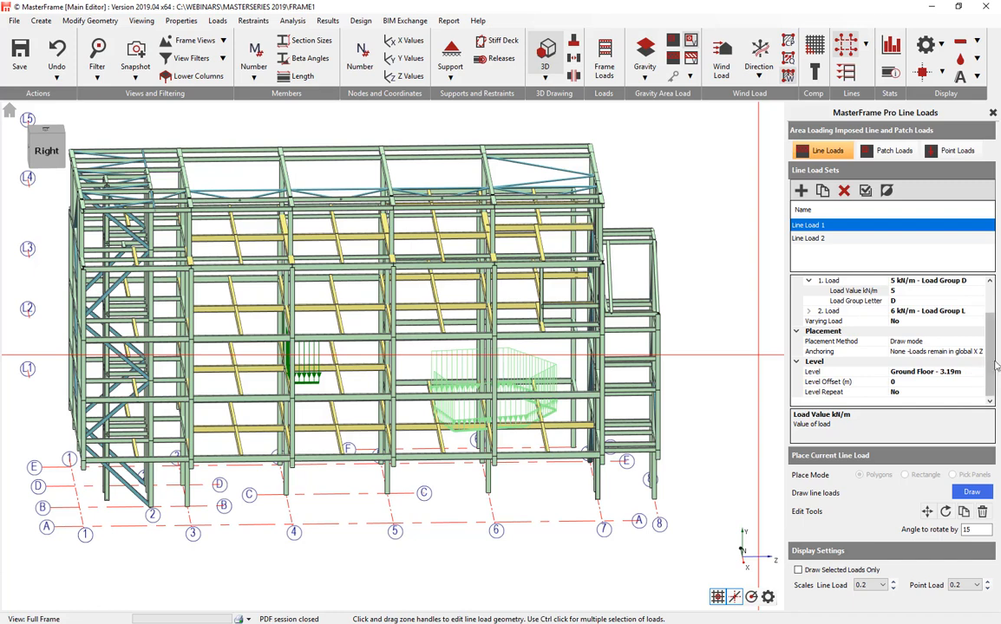
left_click_drag(993, 360, 974, 323)
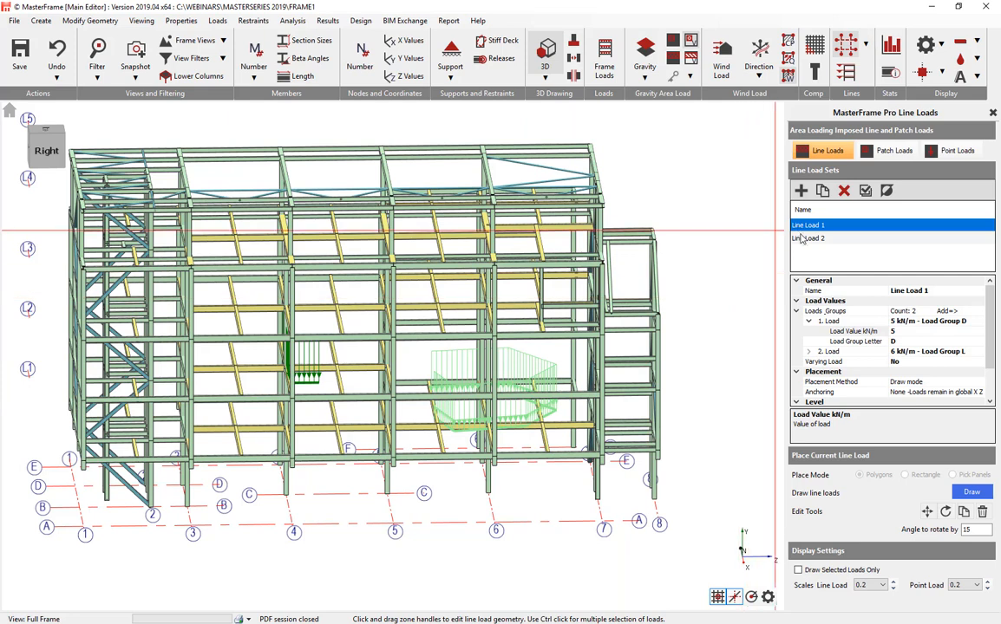
scroll(990, 301, "down", 2)
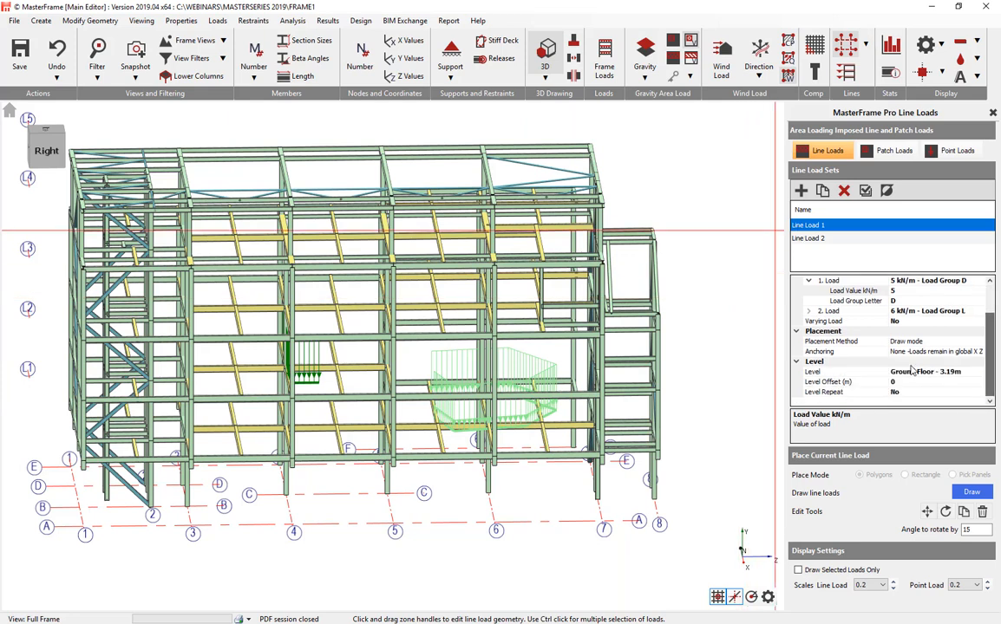
double_click(838, 392)
scroll(897, 325, "down", 1)
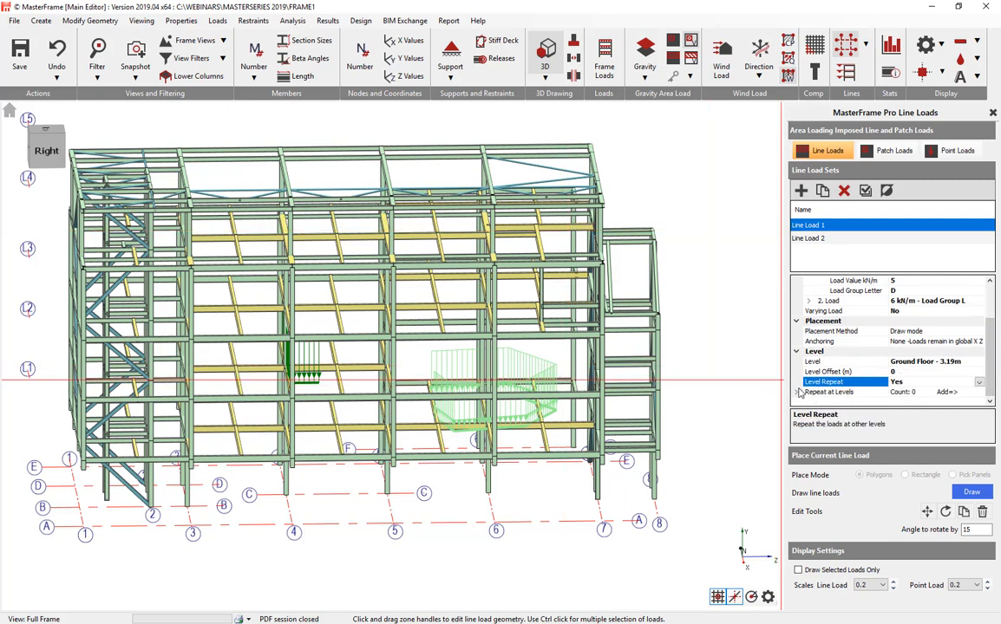
left_click(872, 392)
left_click(979, 391)
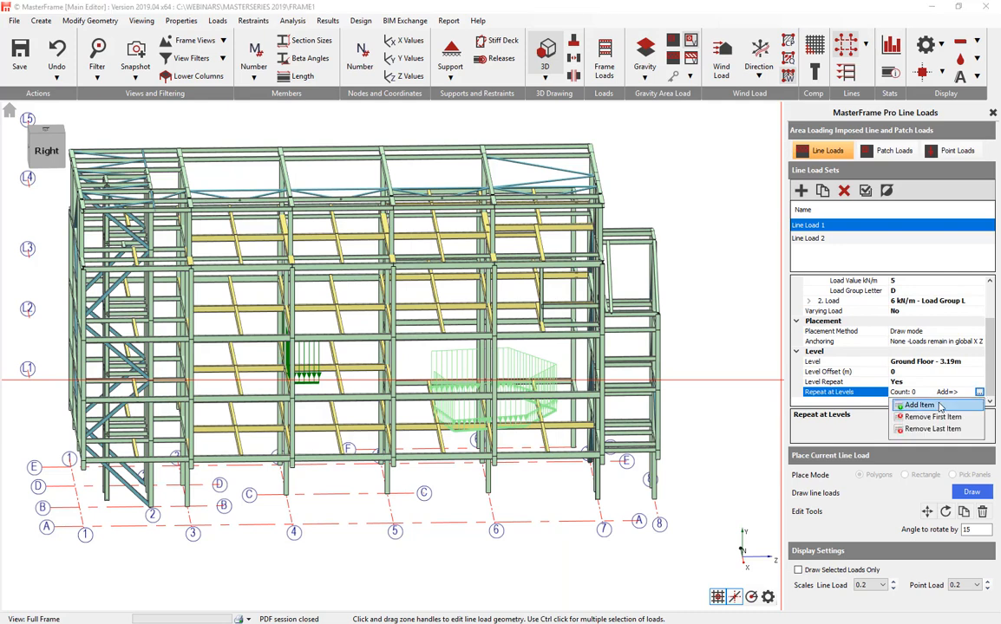
left_click(906, 404)
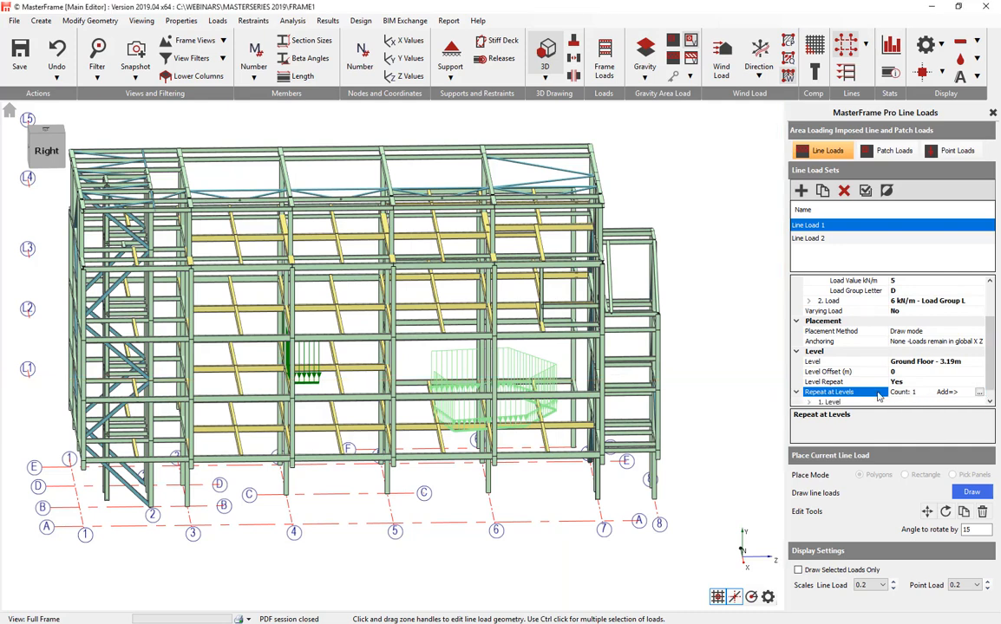
left_click(808, 392)
left_click(845, 381)
left_click(978, 382)
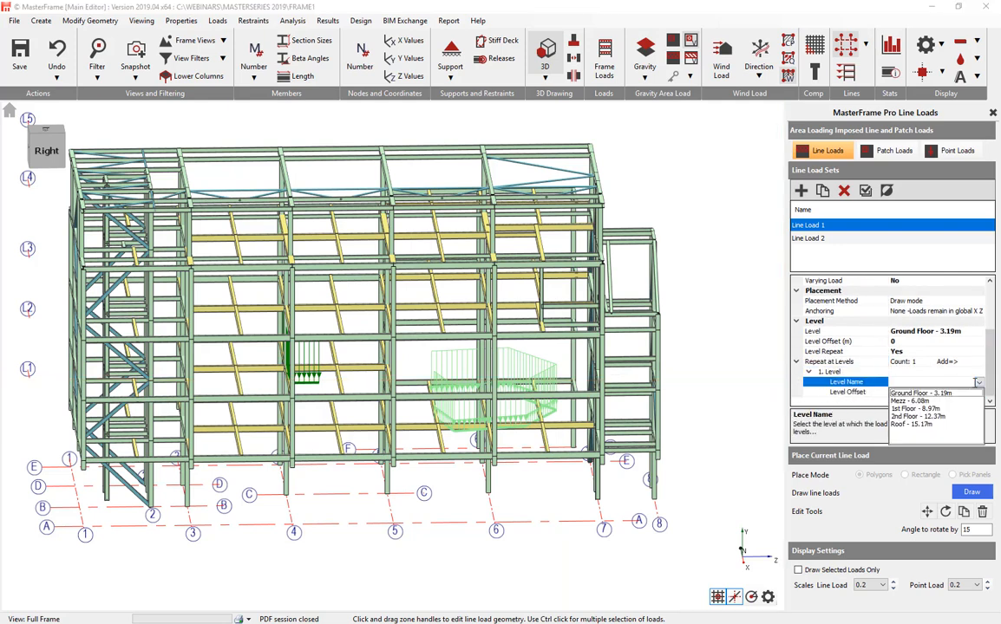
left_click(918, 401)
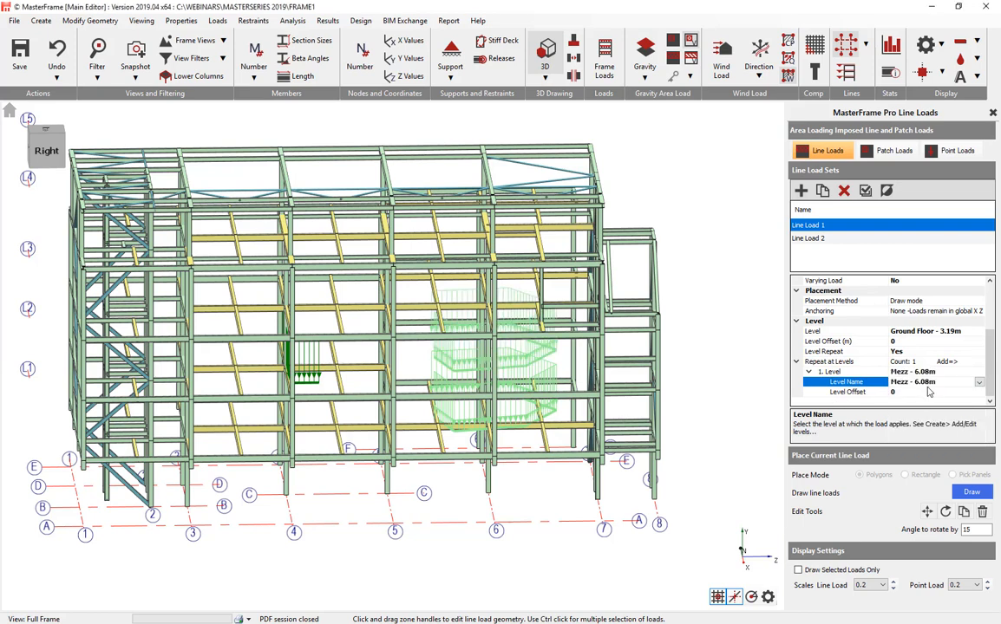
- Add a second repeat level to Line Load 1 and set it to 1st Floor - 8.97m
left_click(968, 363)
left_click(979, 361)
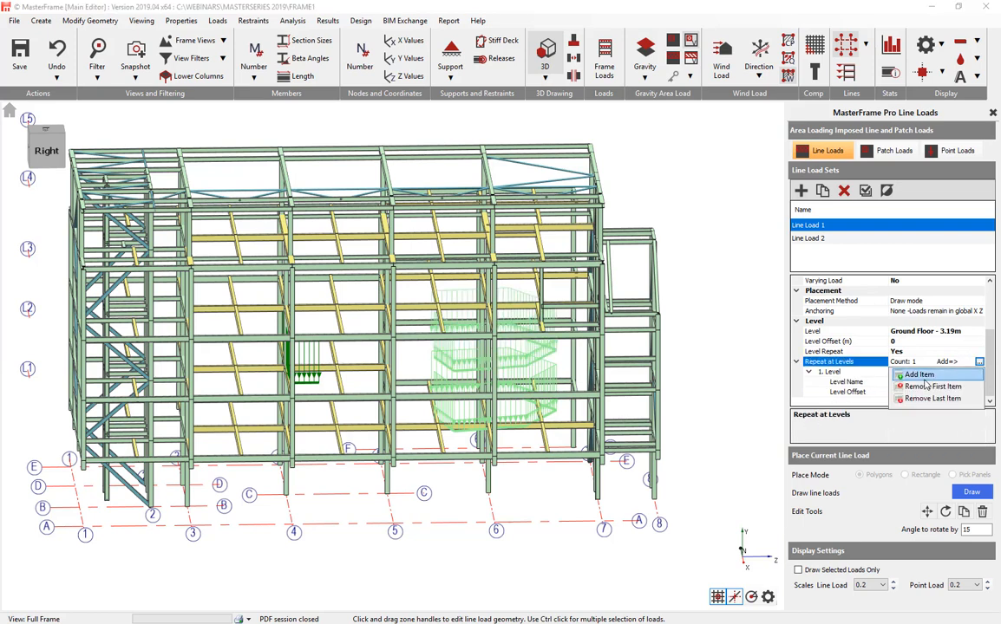
left_click(907, 374)
scroll(854, 395, "down", 1)
left_click(809, 393)
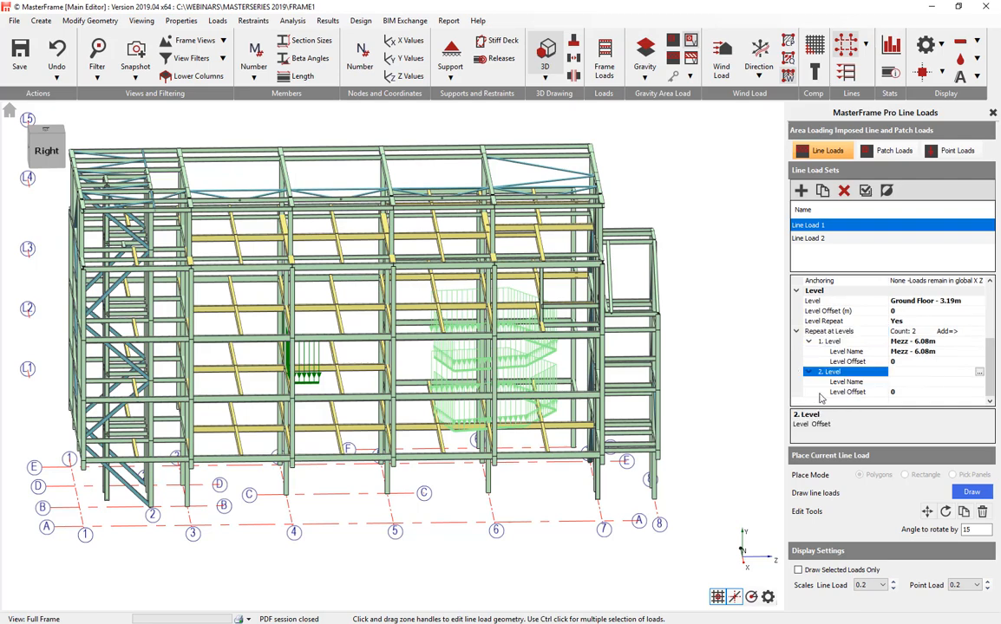
left_click(961, 384)
left_click(977, 383)
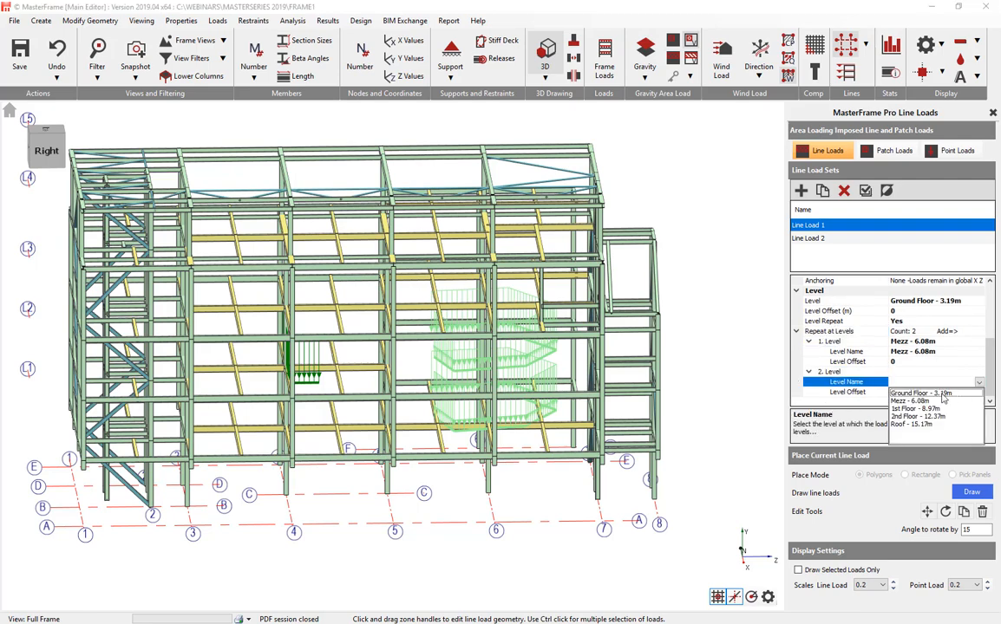
left_click(924, 409)
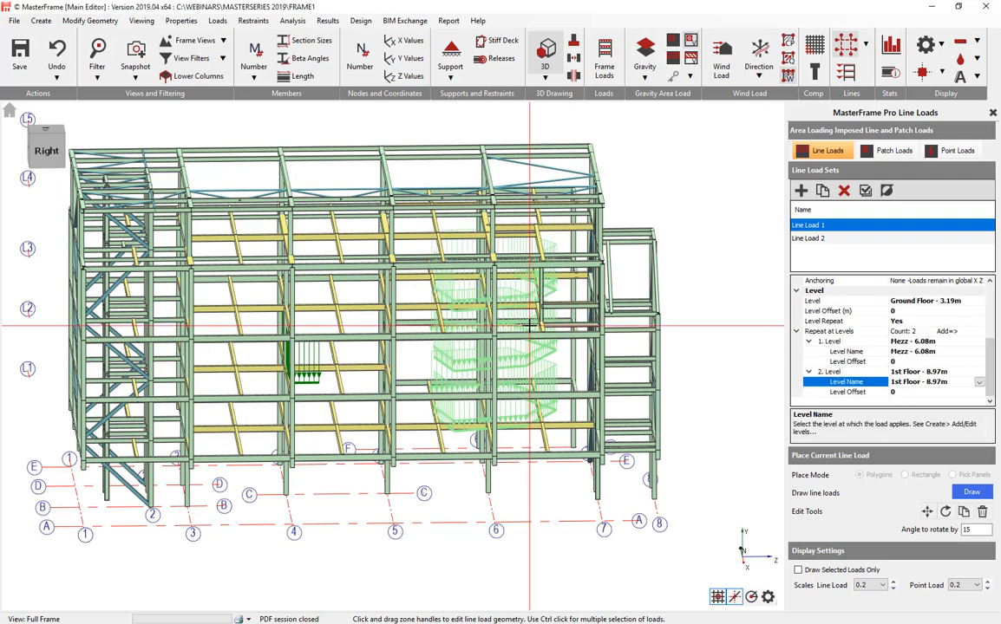
- Inspect the repeated loads on the full frame and turn off level repeat for Line Load 1
middle_click_drag(432, 293, 473, 321)
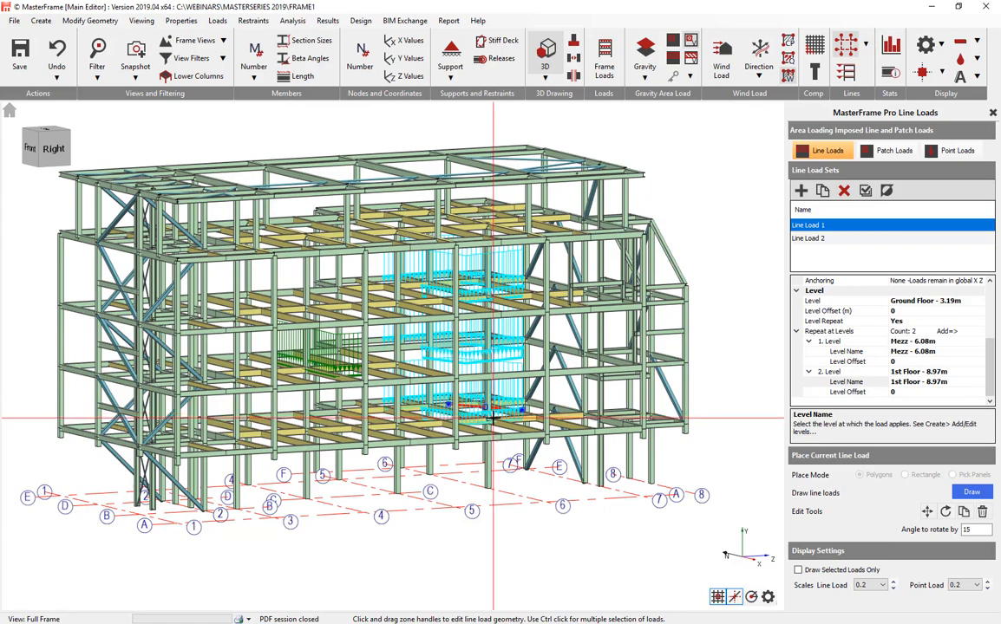
scroll(488, 417, "up", 3)
middle_click_drag(495, 383, 484, 425)
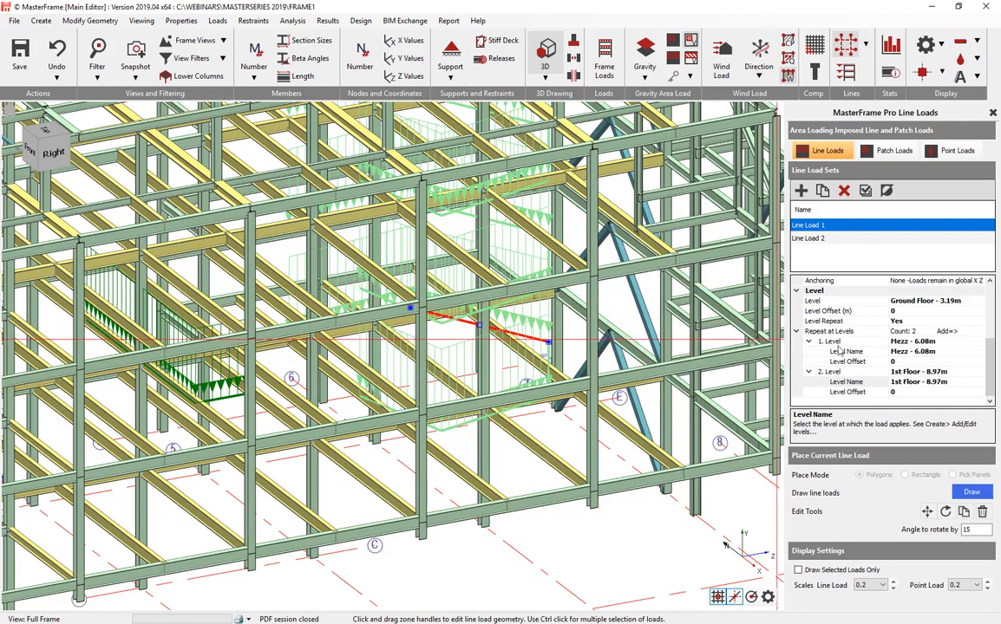
double_click(897, 321)
scroll(434, 317, "up", 5)
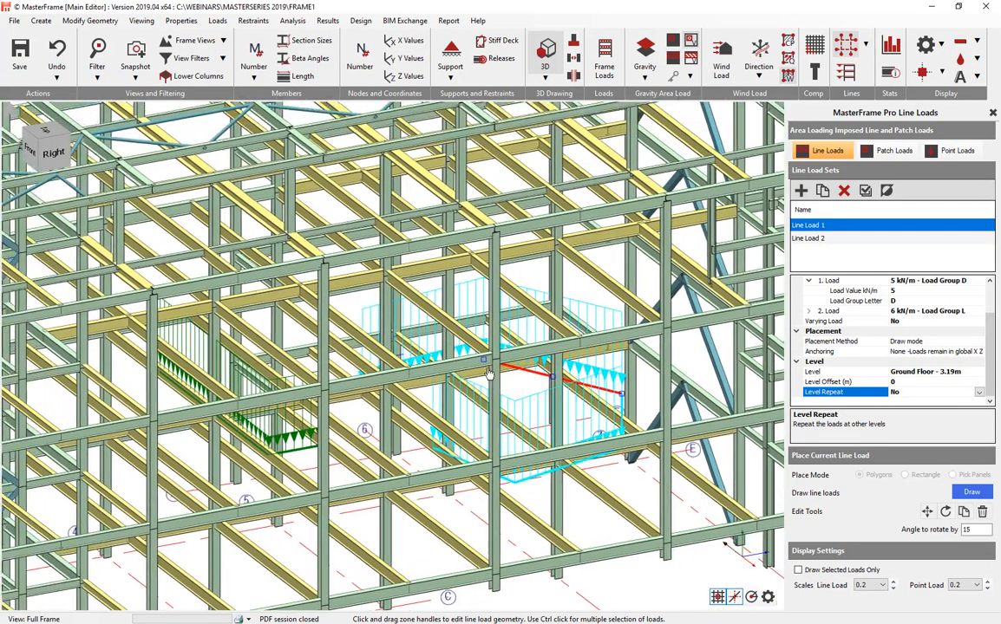
scroll(433, 317, "down", 6)
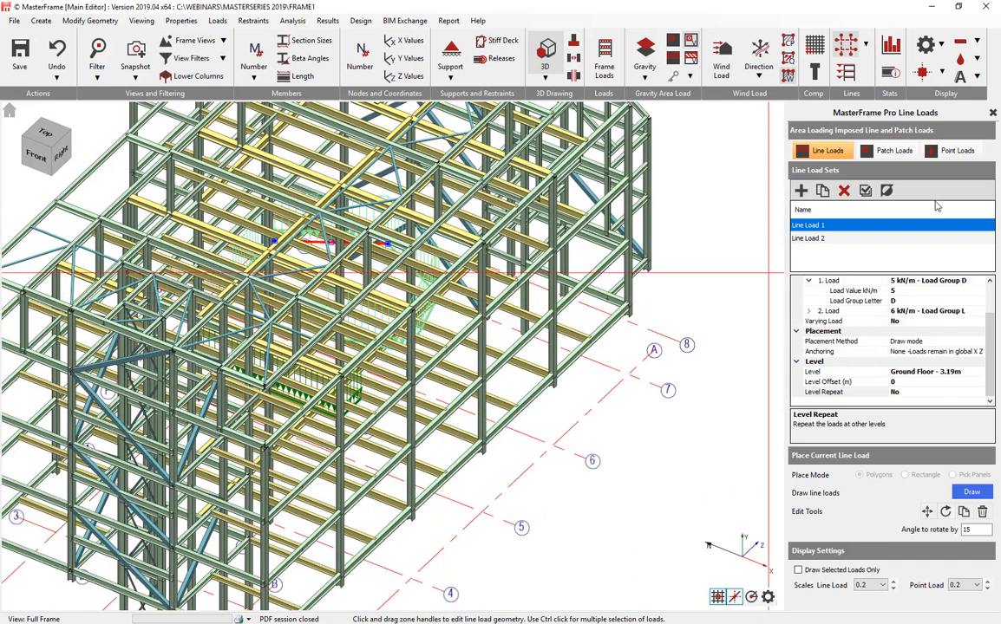
- Make Line Load 1 a varying load with a start varying ratio of 0.1
left_click(871, 154)
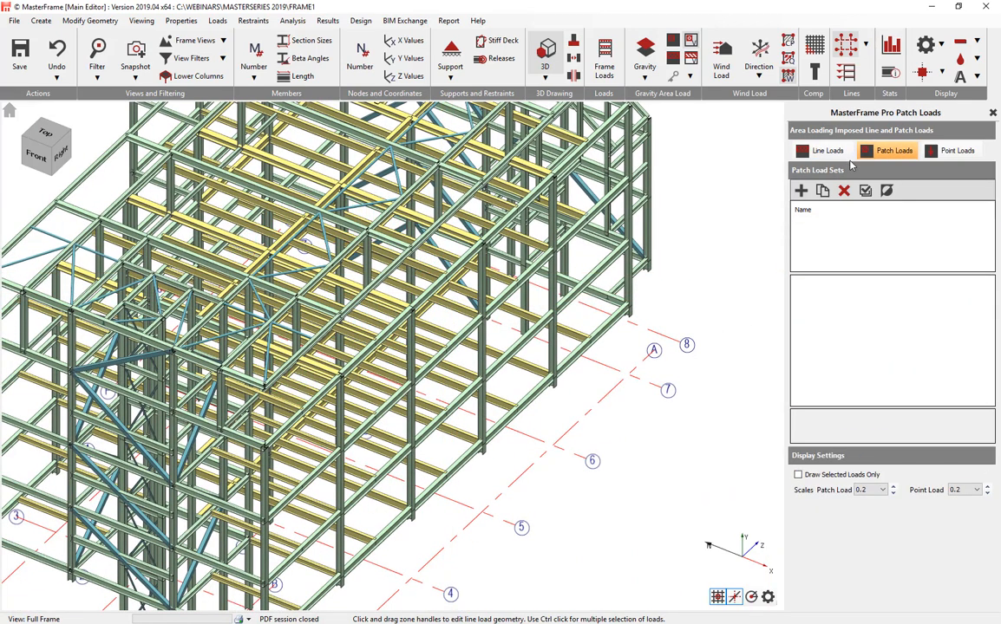
left_click(824, 151)
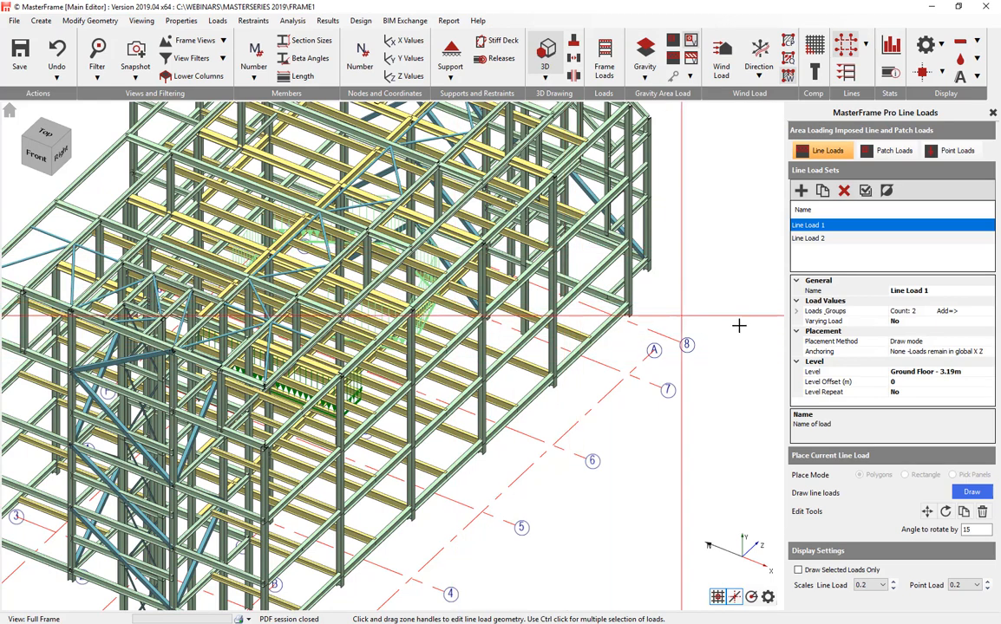
double_click(870, 322)
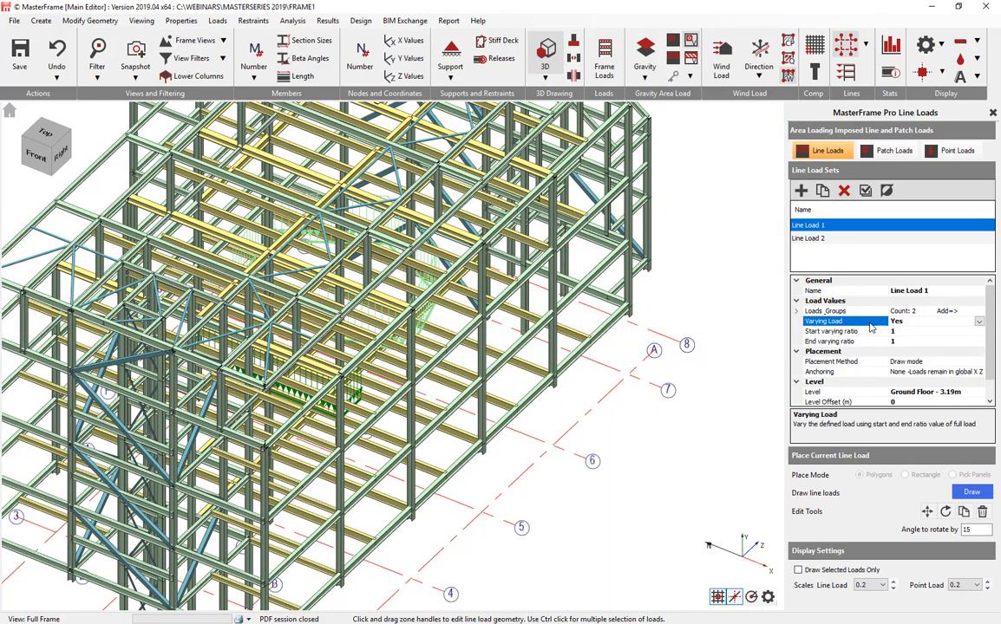
left_click(877, 333)
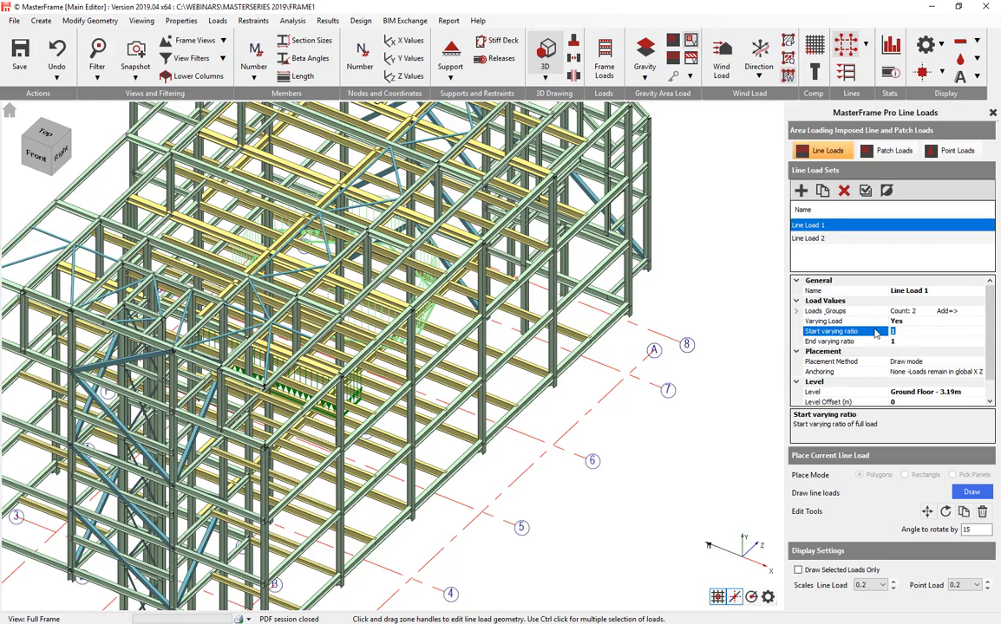
type("0.1")
left_click(897, 343)
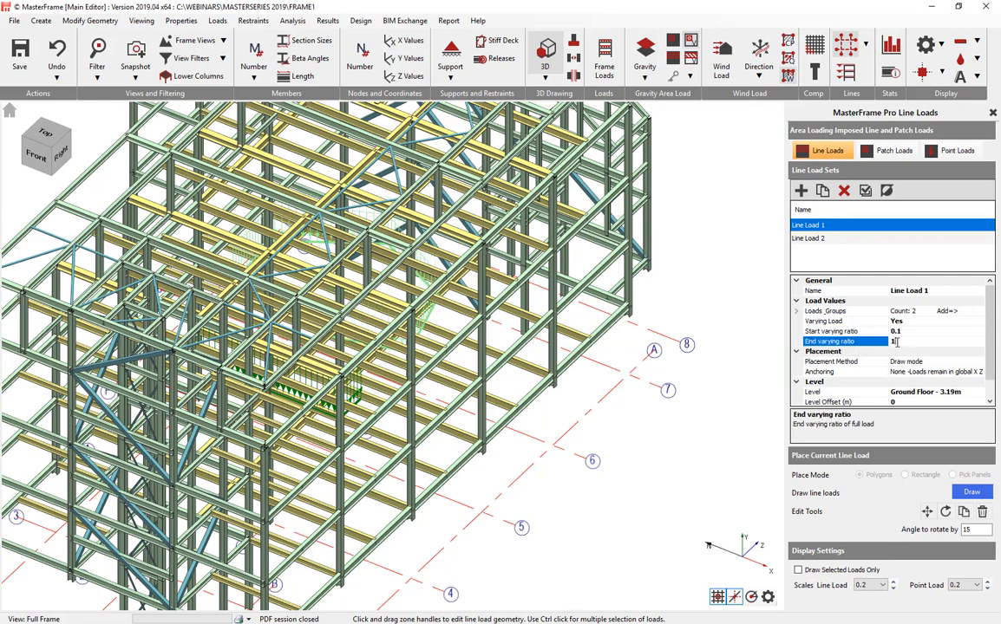
middle_click_drag(430, 328, 319, 308)
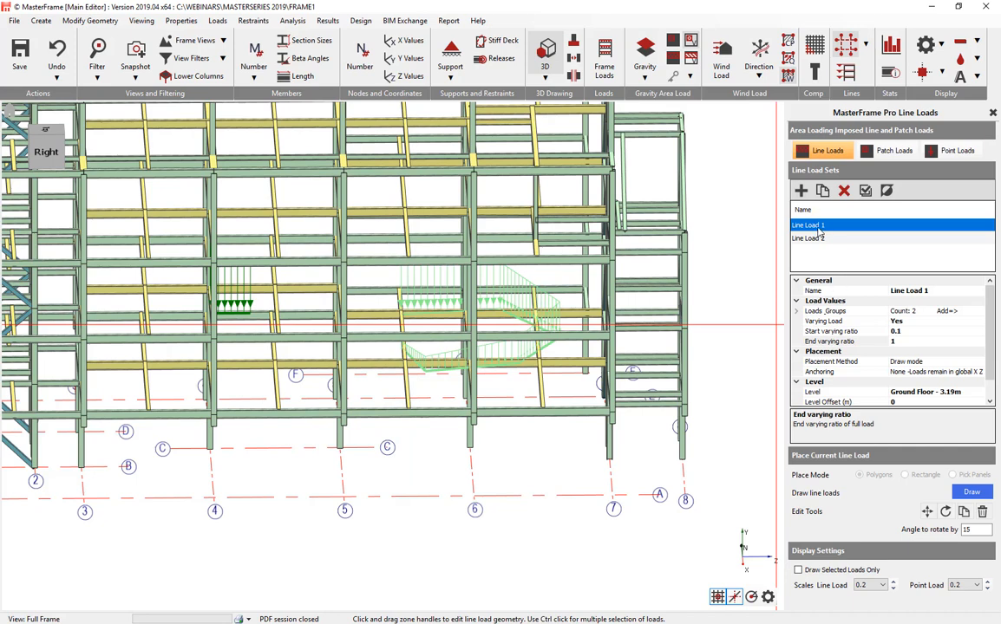
left_click(906, 331)
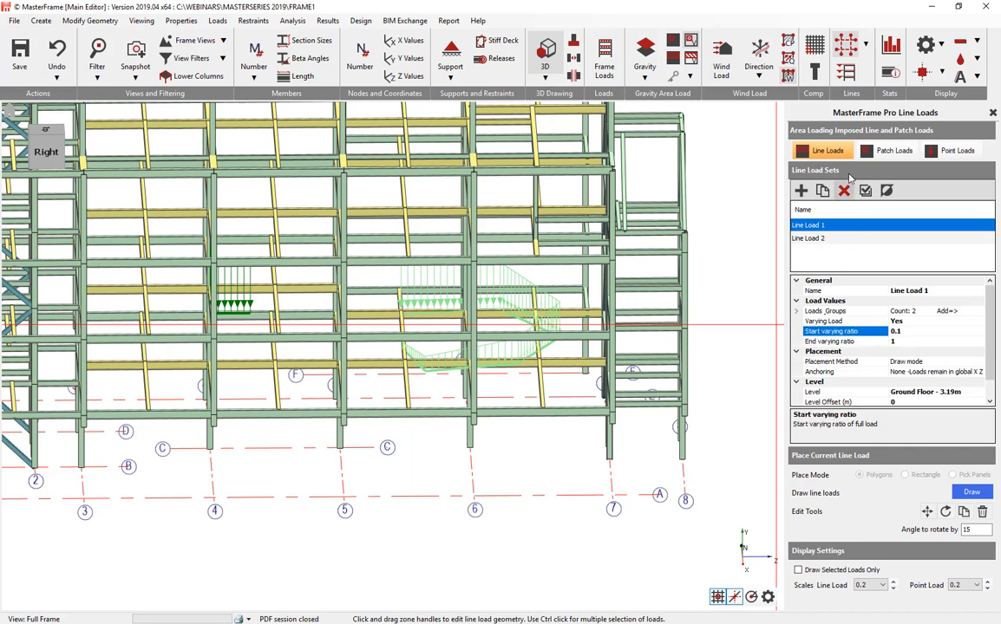
- Switch to patch loads, show the plan at level 1 and add a new patch load set
left_click(894, 151)
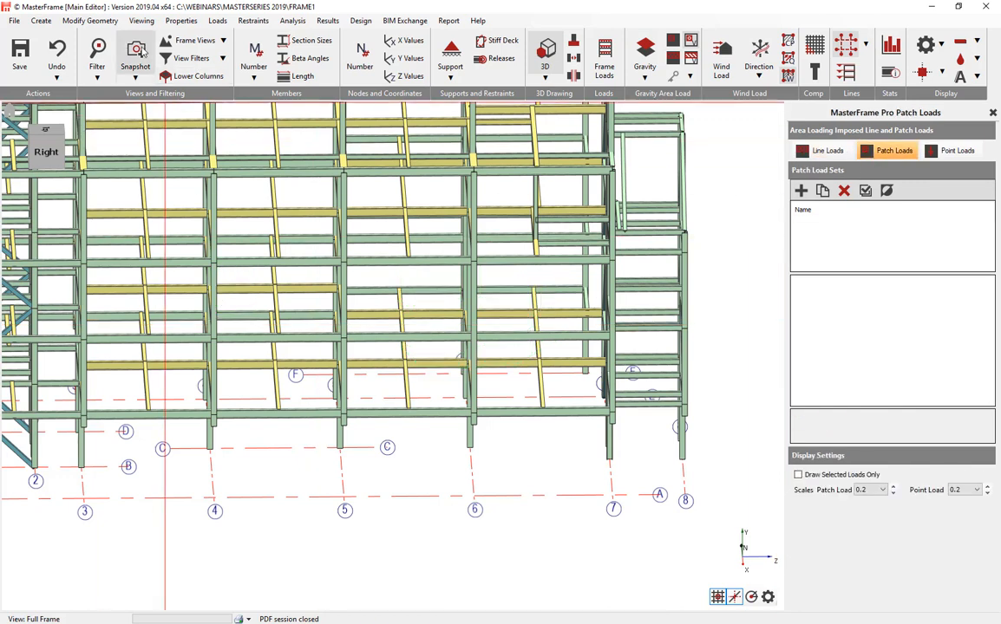
left_click(191, 41)
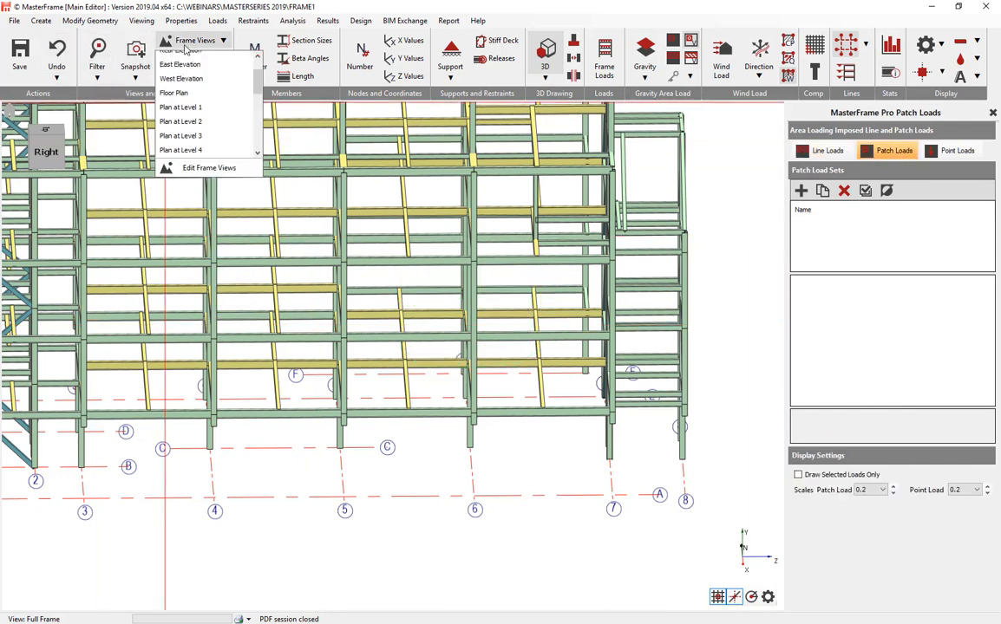
left_click(186, 99)
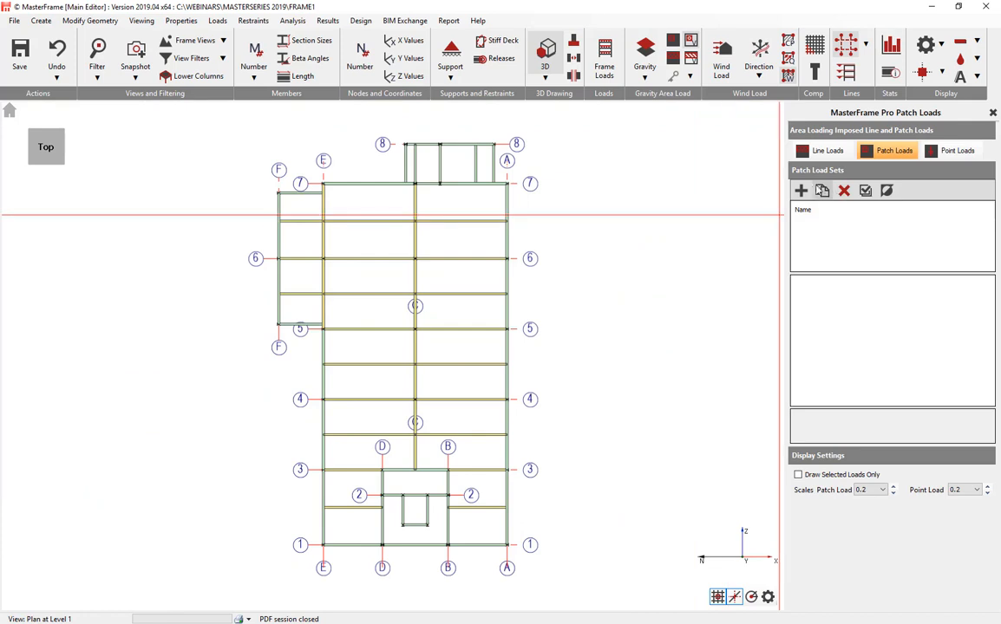
left_click(801, 190)
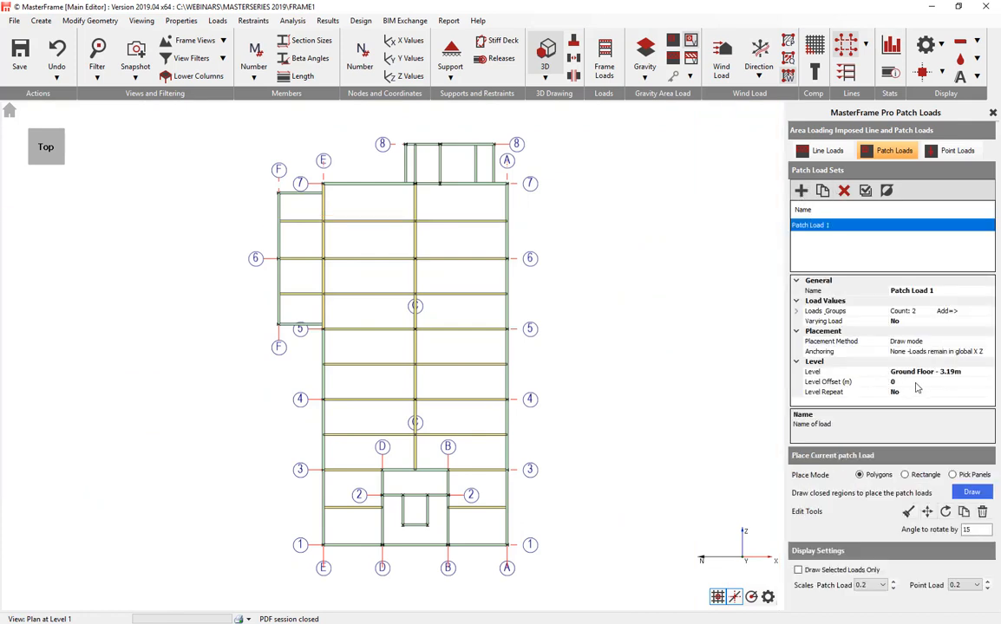
- Examine the placement method options and the load group D value of Patch Load 1
left_click(924, 341)
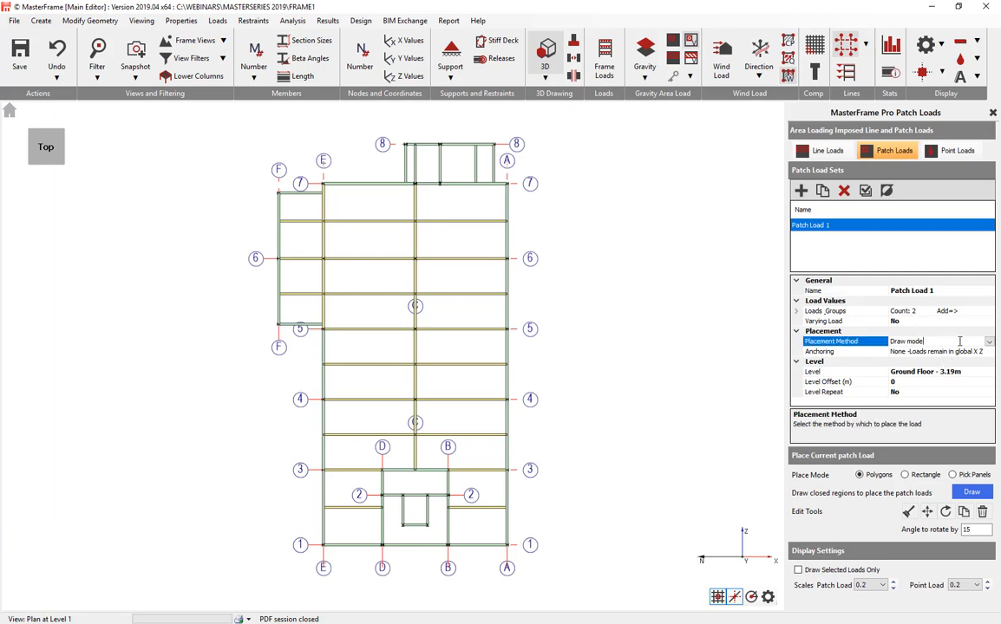
left_click(958, 342)
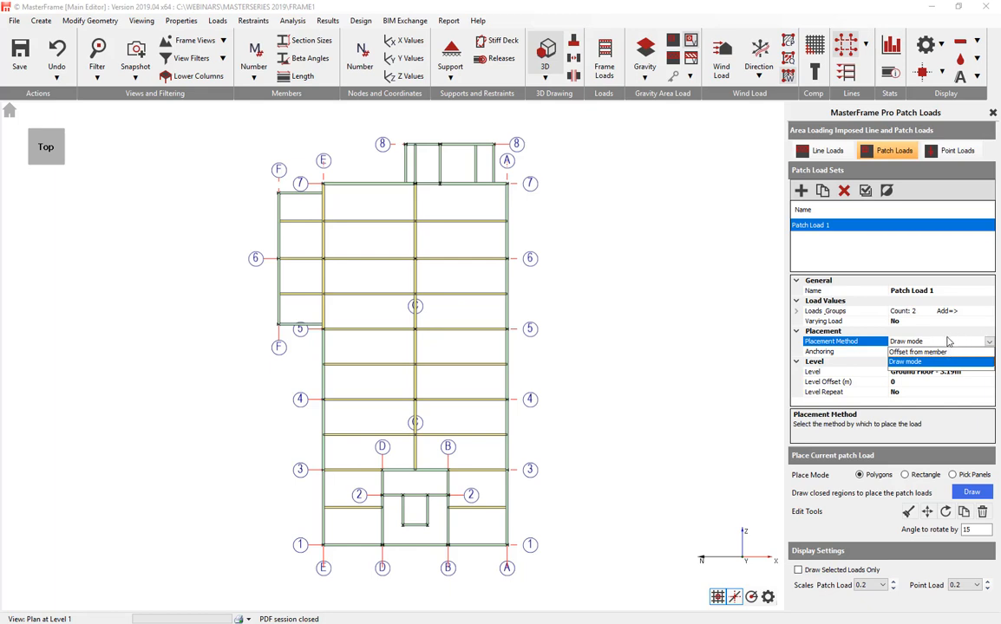
left_click(926, 342)
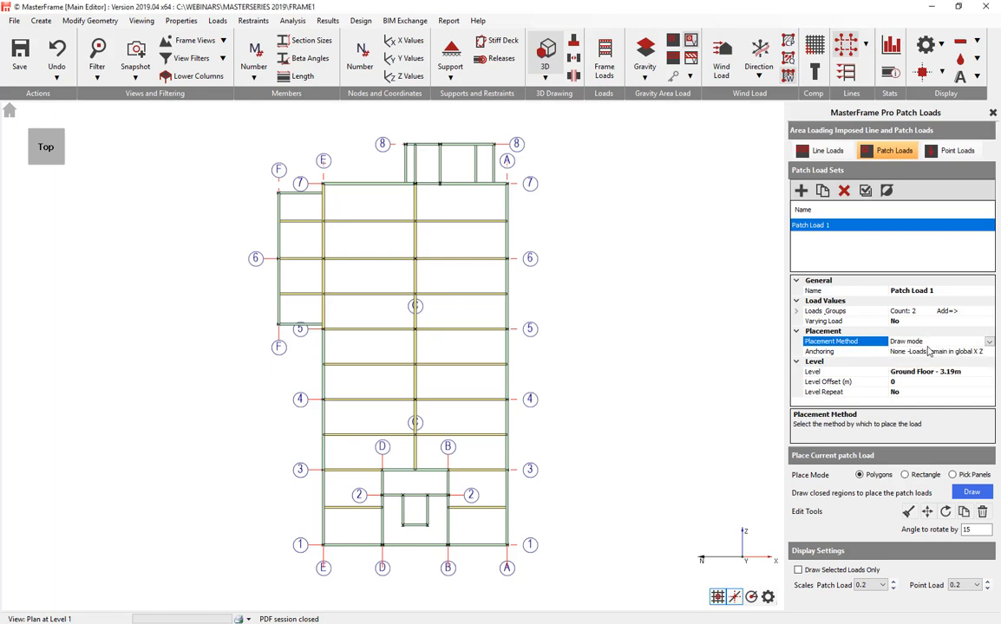
left_click(990, 341)
left_click(989, 342)
left_click(796, 311)
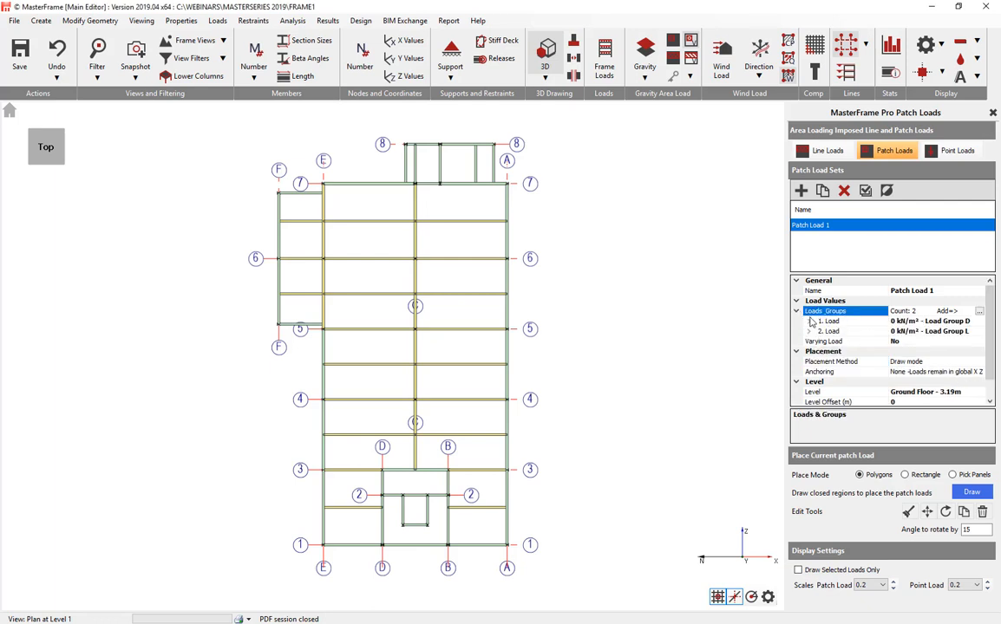
left_click(809, 322)
left_click(888, 332)
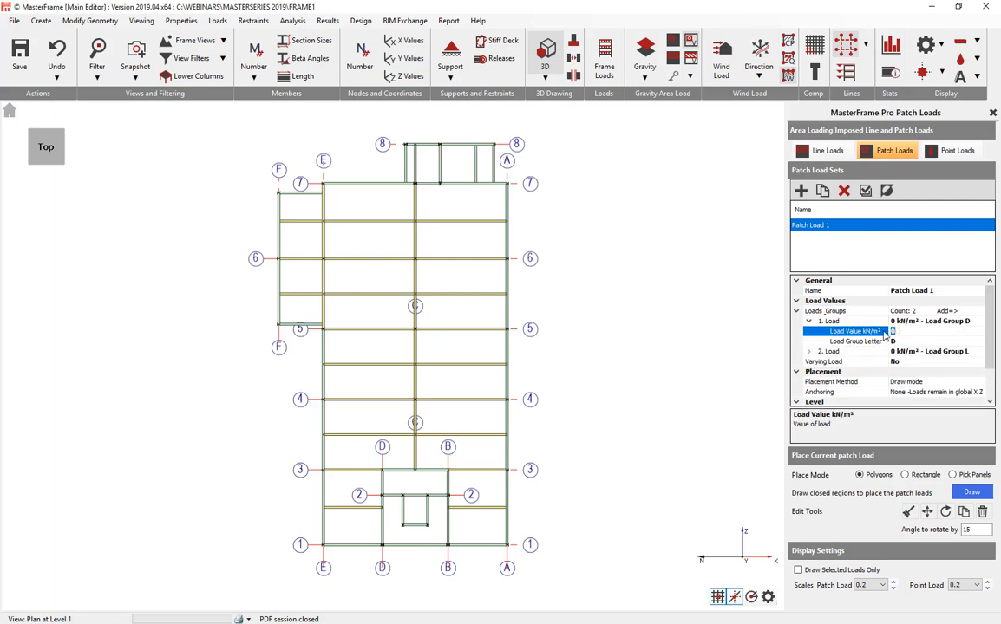
left_click(796, 312)
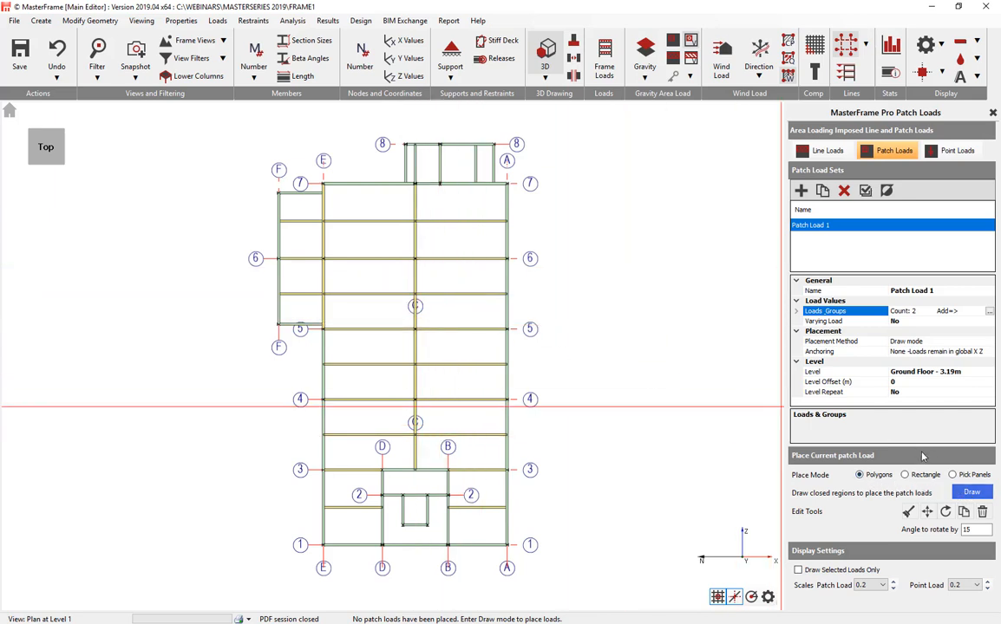
- Draw a notched polygon patch load along grid line A, from grid 4 to the beam between grids 5 and 6
left_click(968, 495)
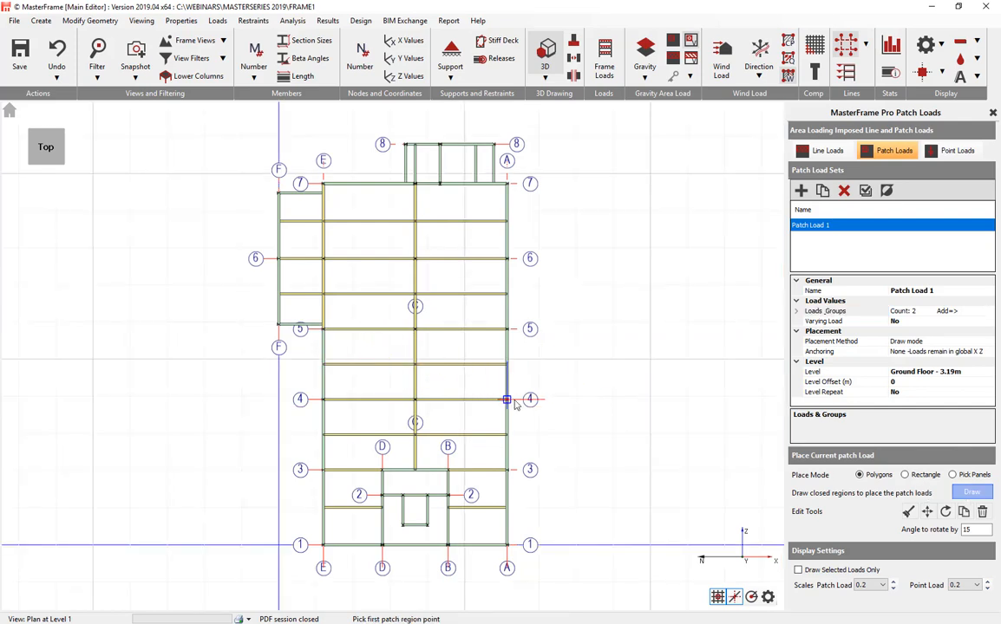
middle_click_drag(514, 403, 346, 333)
left_click(395, 431)
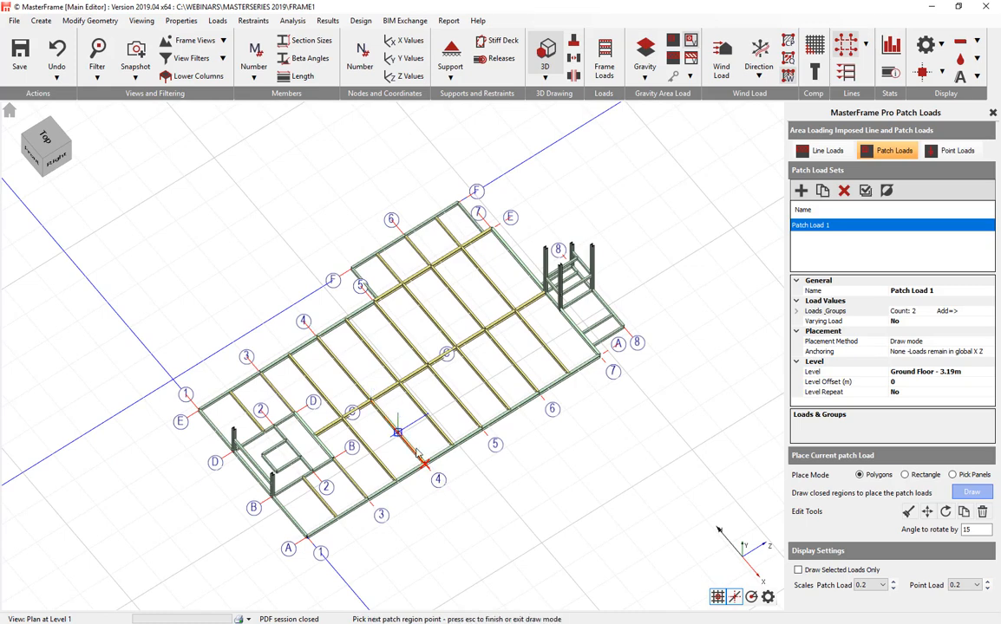
left_click(508, 412)
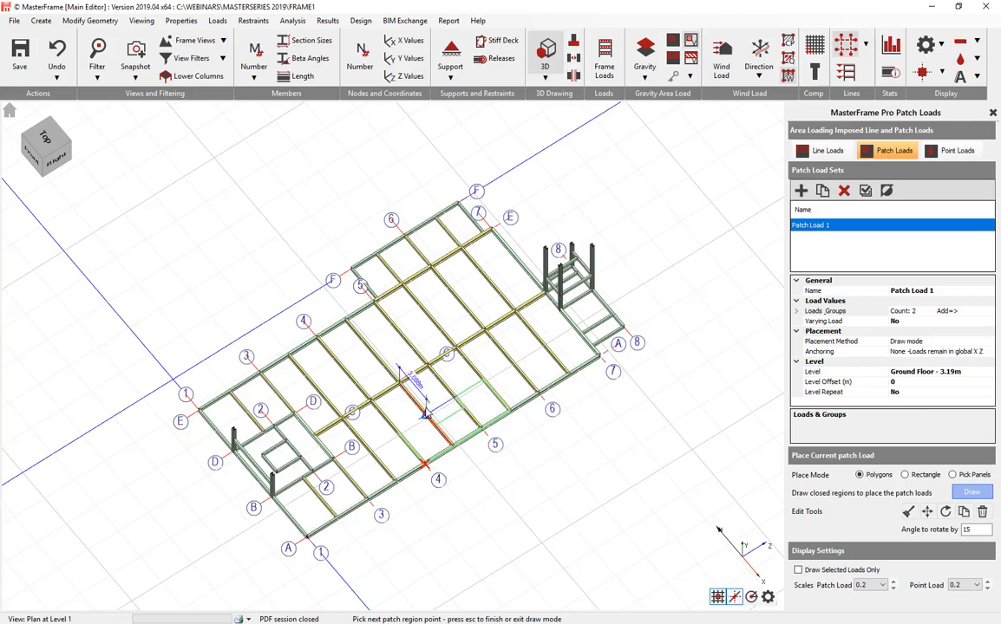
left_click(399, 432)
key("Escape")
middle_click_drag(507, 440, 564, 455)
scroll(526, 434, "up", 3)
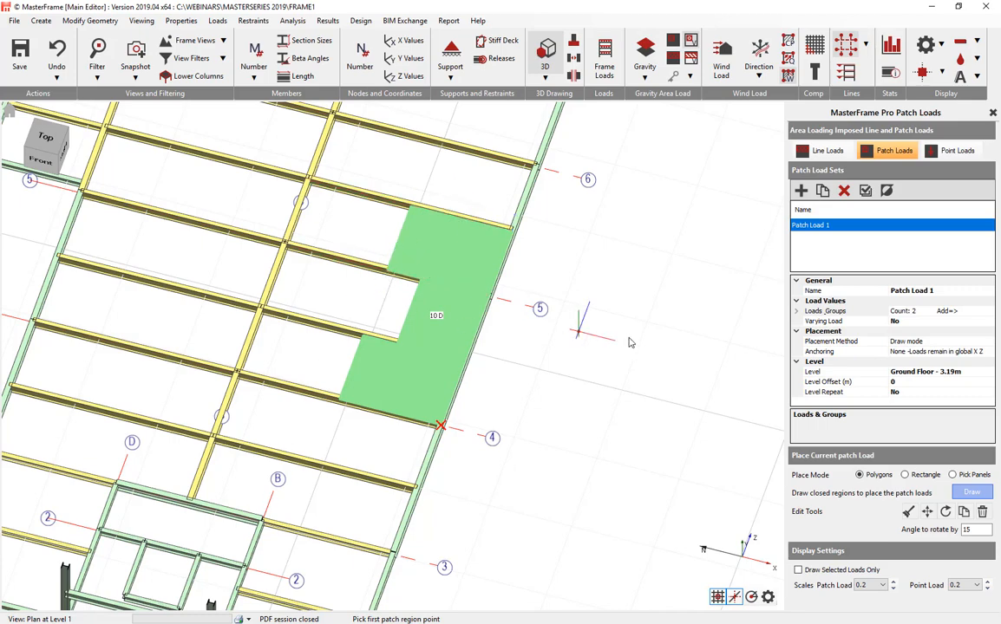
middle_click_drag(606, 352, 492, 325)
- Leave draw mode, select the patch load and move its notch's inner edge freehand to make the notch shallower
left_click(482, 231)
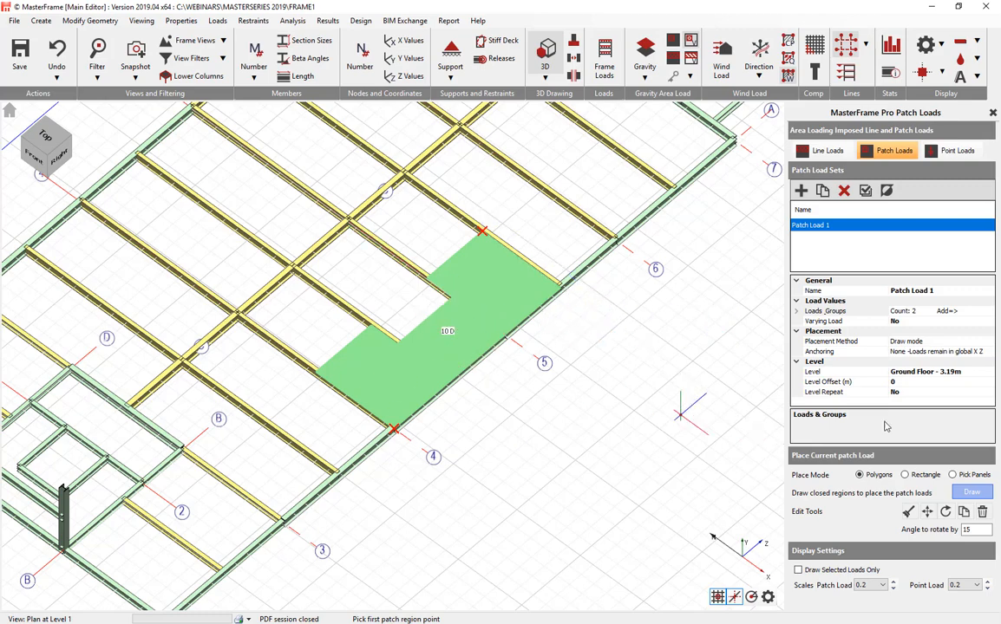
left_click(978, 494)
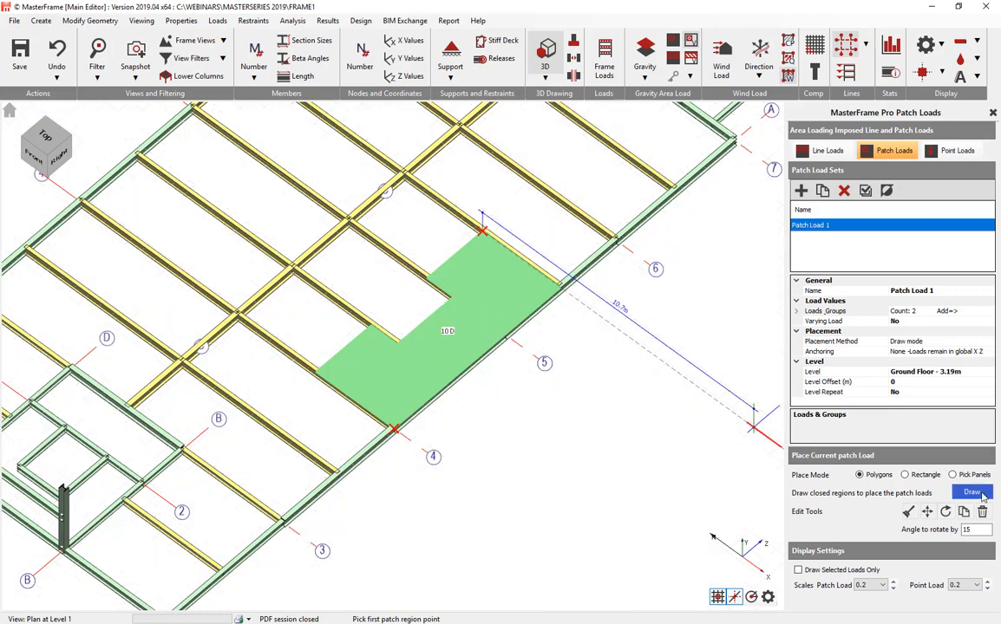
left_click(444, 322)
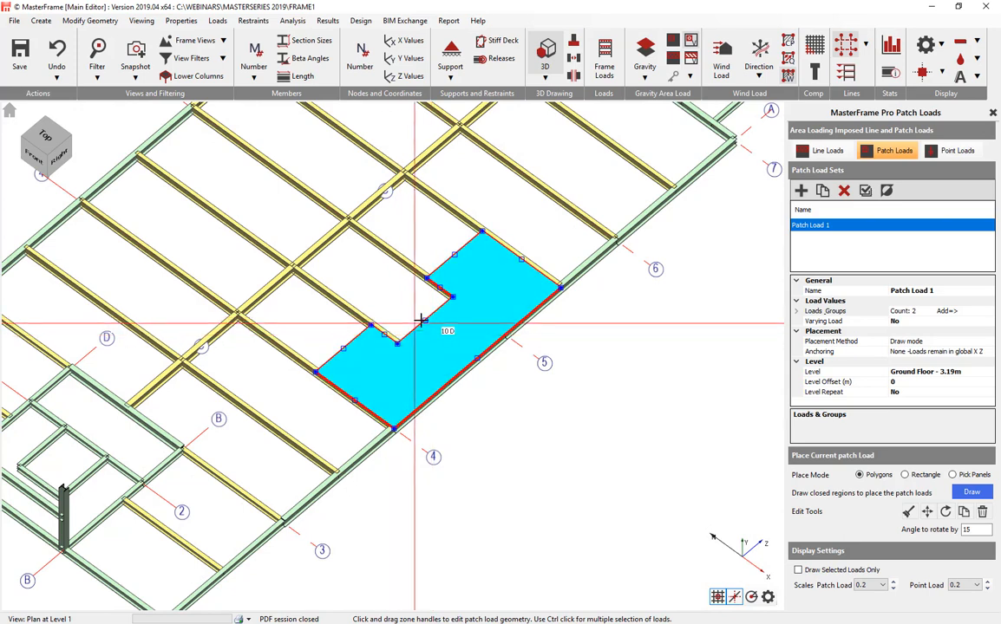
left_click_drag(420, 321, 409, 310)
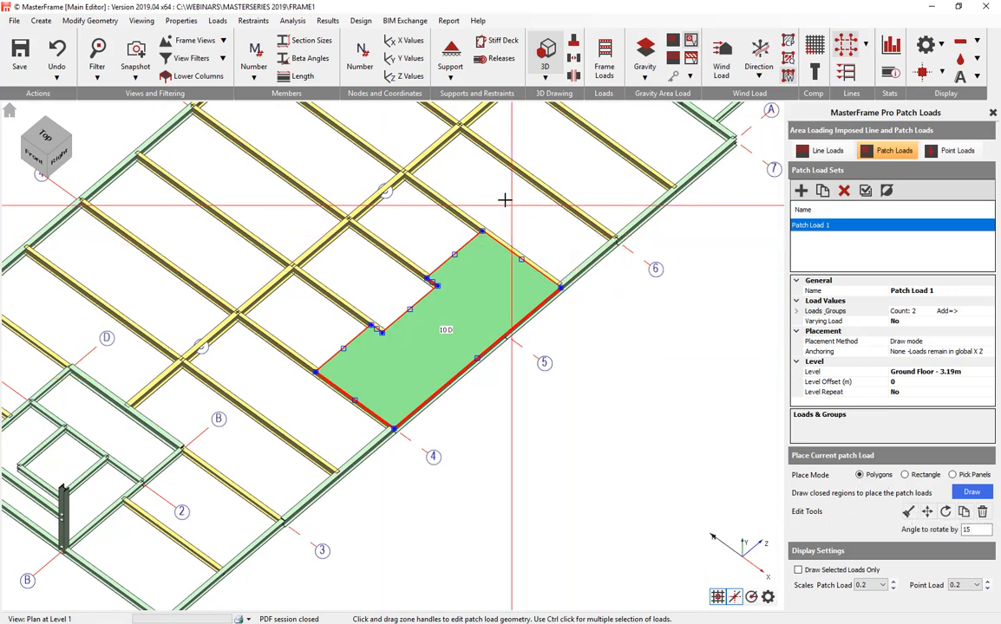
left_click(972, 492)
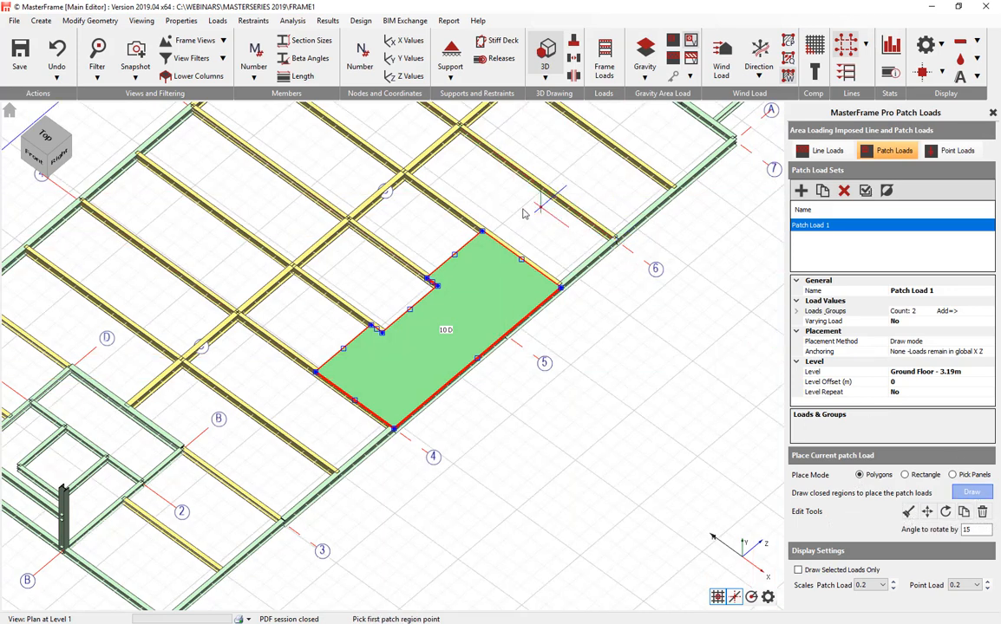
left_click(568, 163)
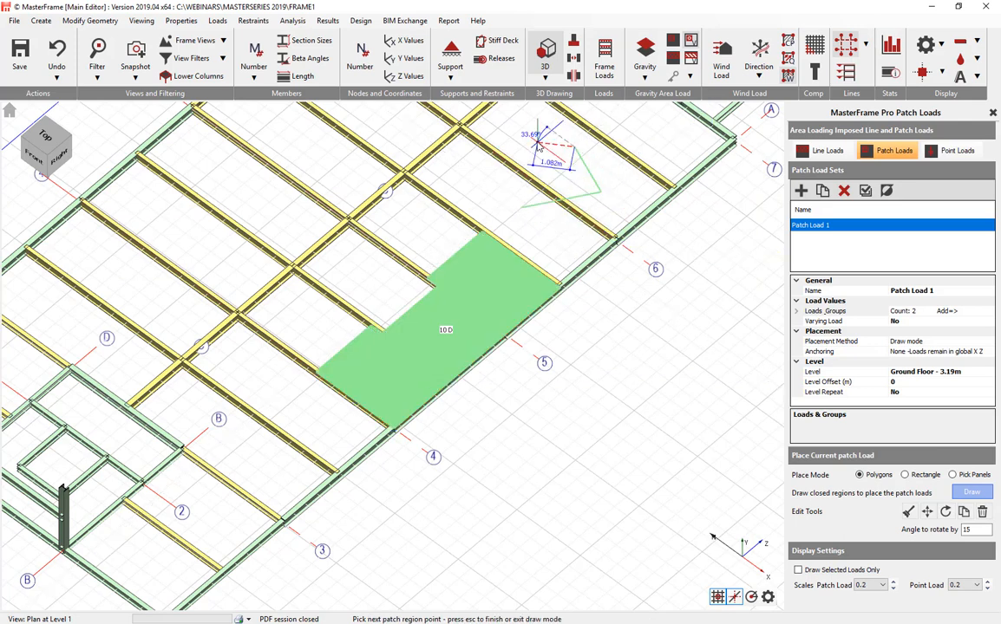
key("Escape")
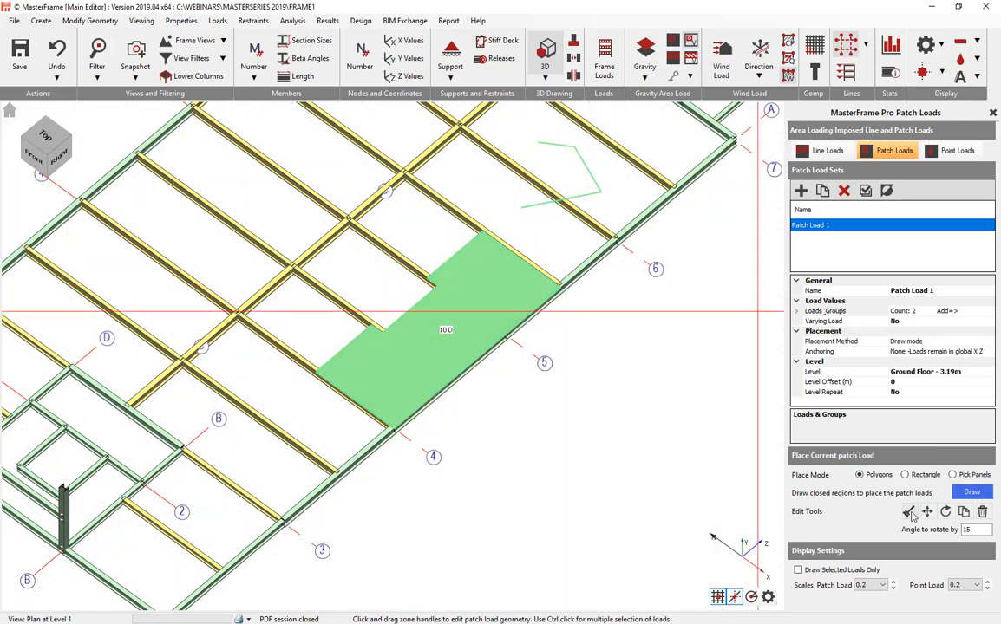
- Select the patch load and move the inner edge of its notch 1 m towards grid line A
left_click(442, 286)
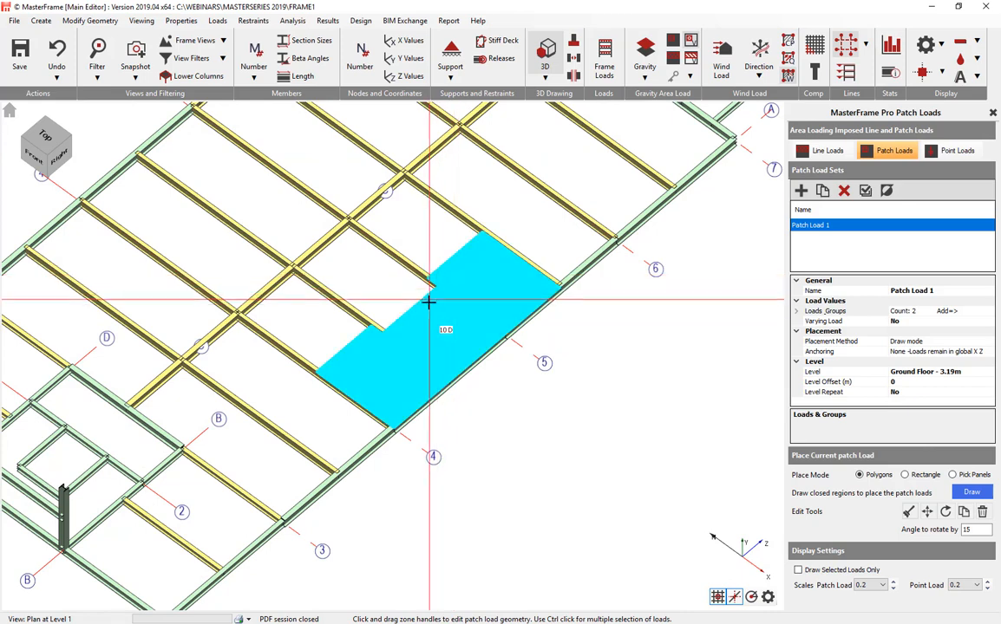
left_click_drag(411, 310, 431, 327)
type("1")
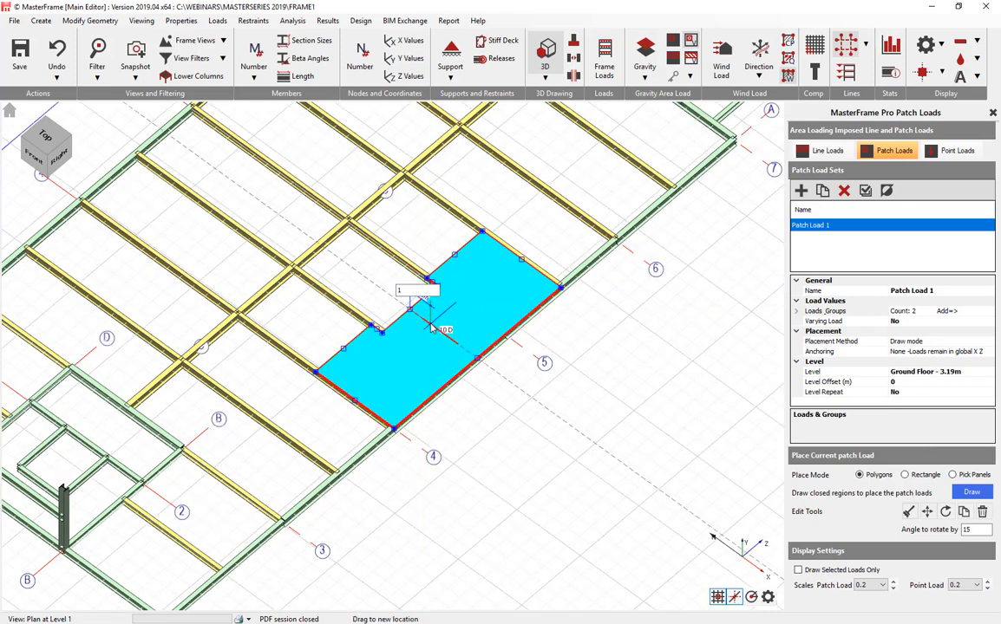
key("Return")
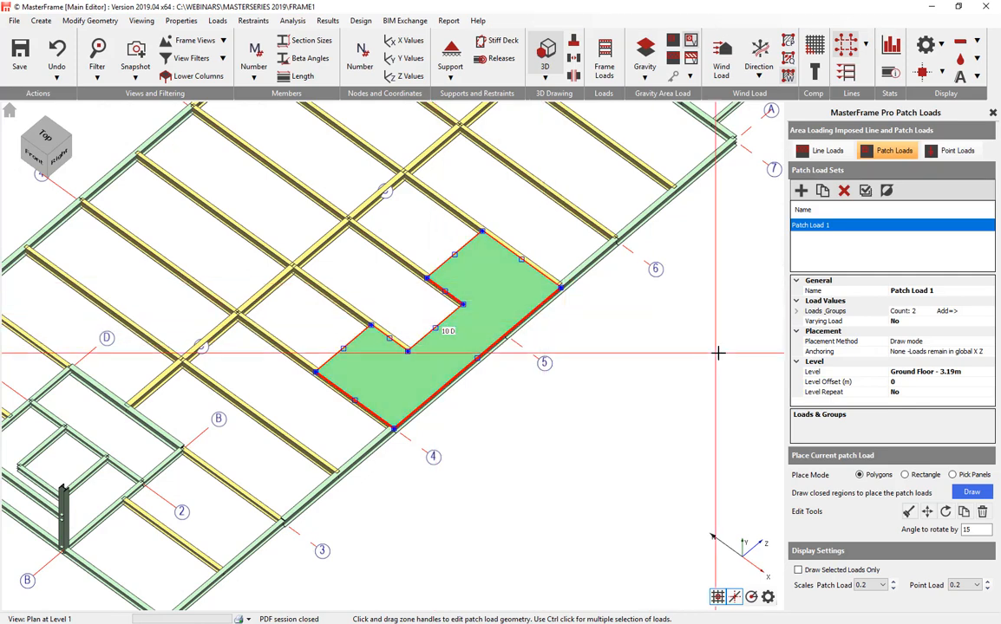
- Make Patch Load 1 a varying load and set varying ratio 1 to 0.1
middle_click_drag(435, 342, 506, 345)
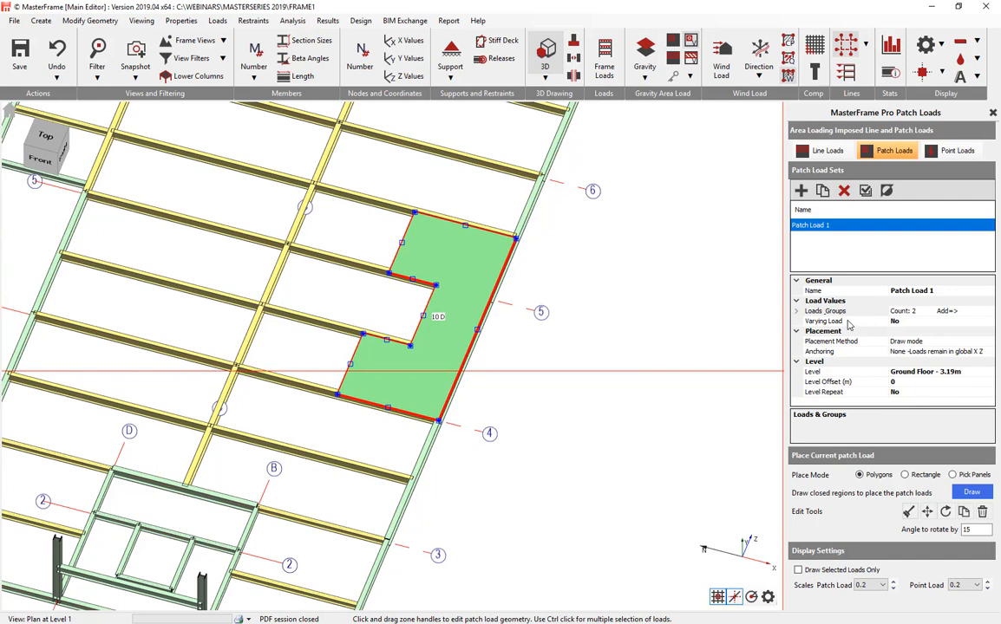
double_click(854, 322)
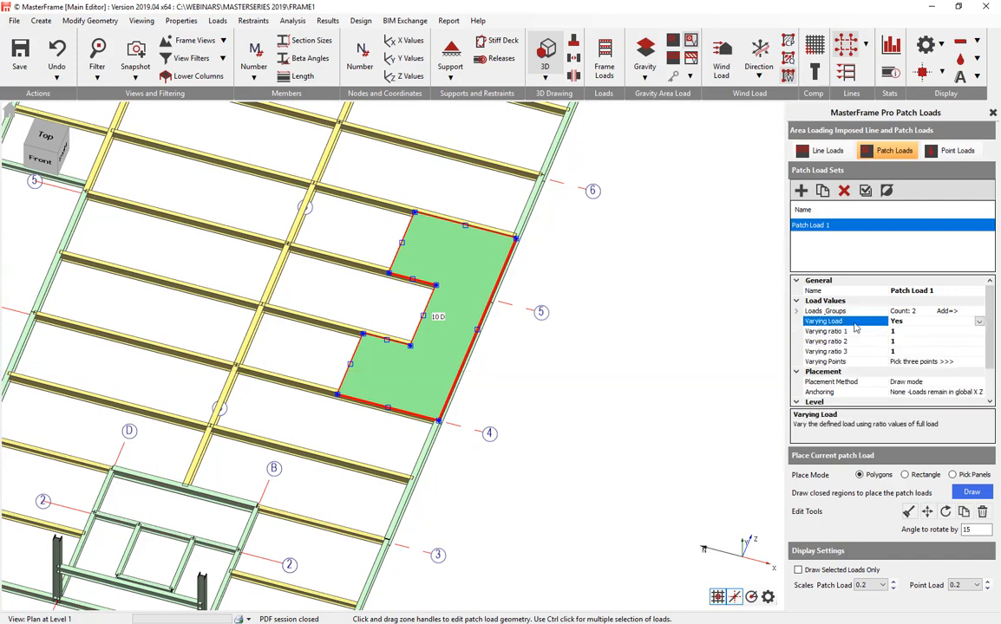
left_click(898, 331)
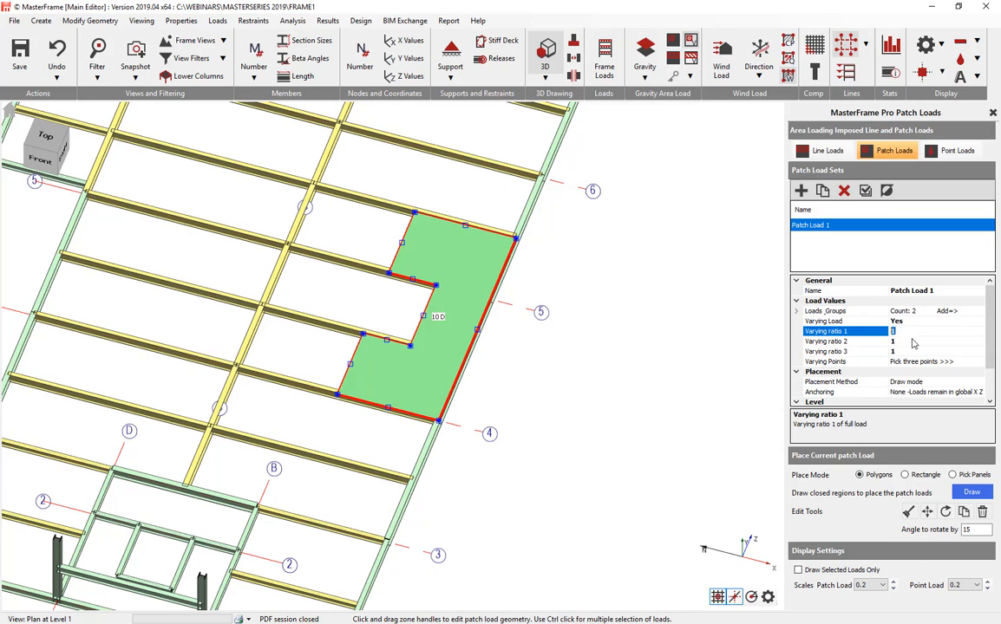
left_click(912, 343)
left_click(910, 350)
left_click(894, 331)
left_click(916, 351)
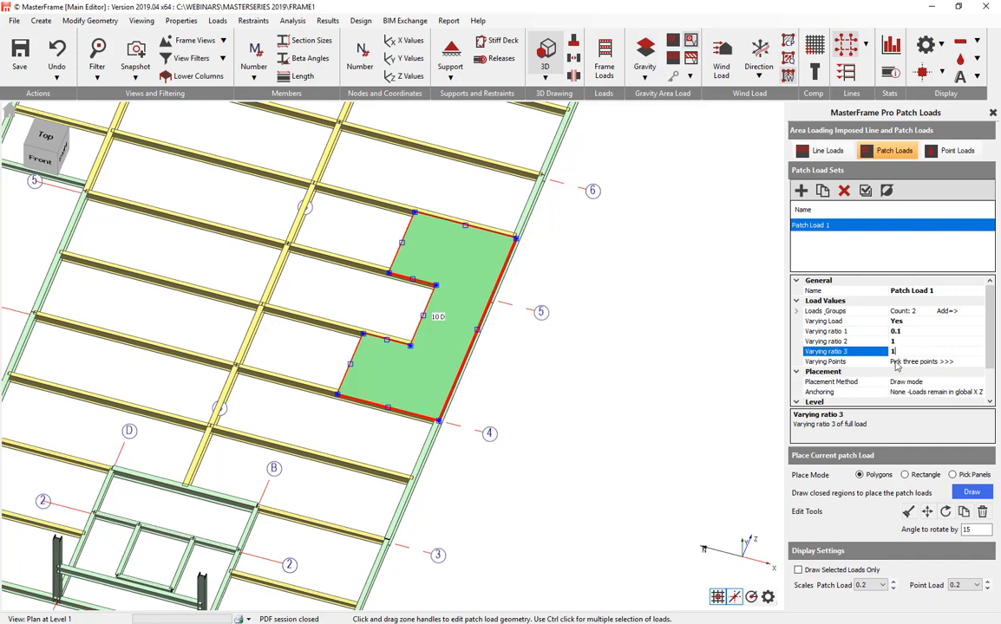
- Pick the patch load's three varying points, with ratio 1 at the grid 4/A corner, and inspect the sloping load
left_click(861, 362)
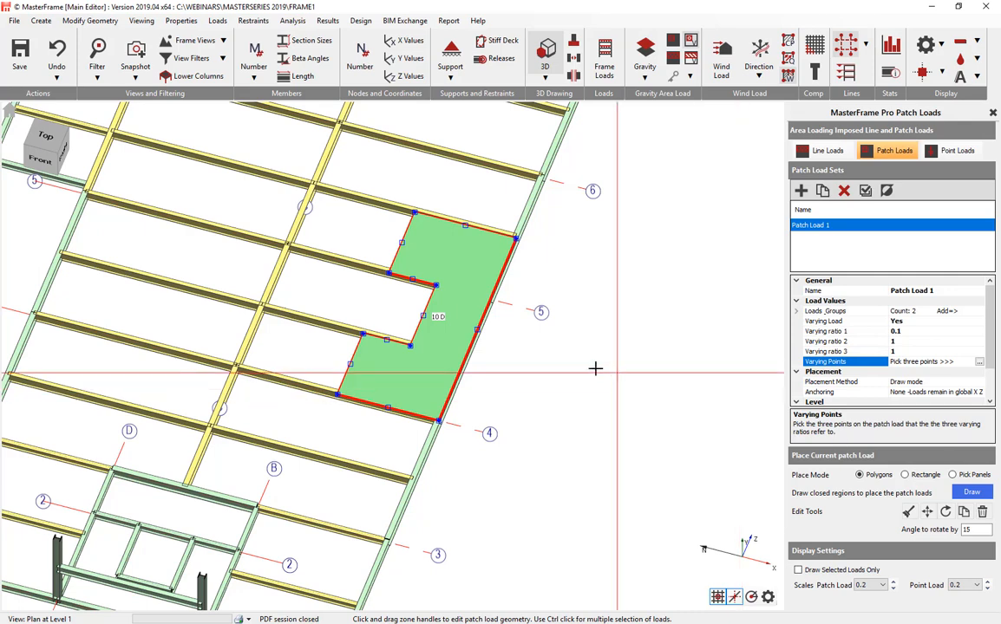
left_click(906, 341)
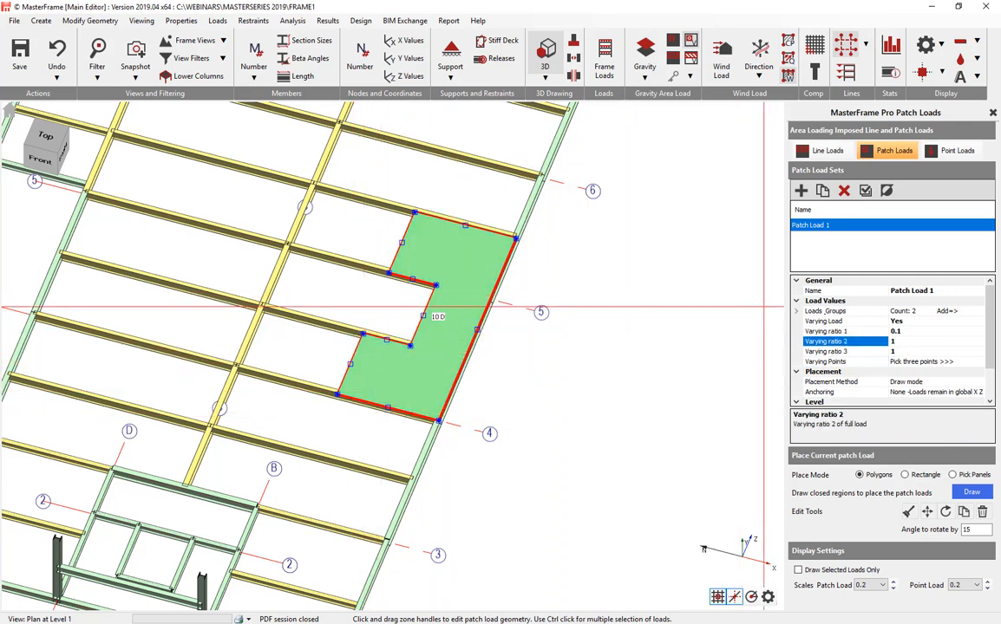
left_click(978, 363)
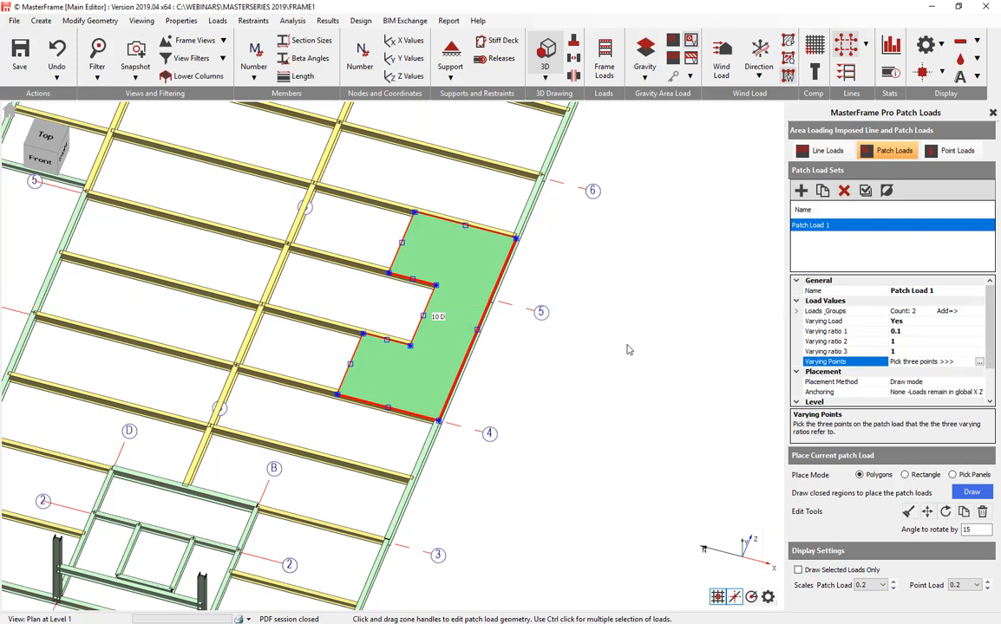
left_click(438, 422)
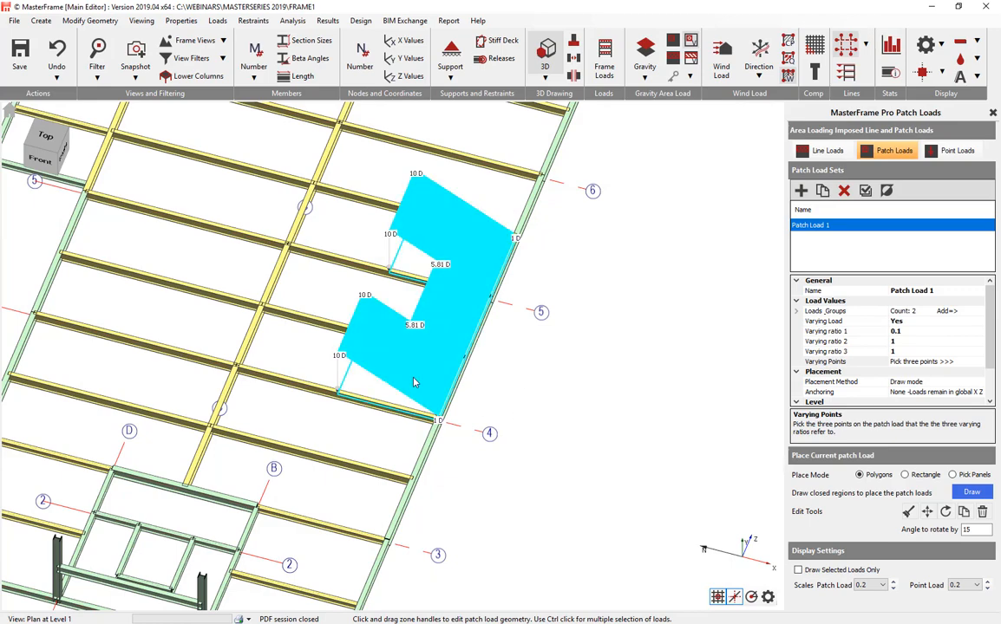
mouse_move(417, 385)
middle_mouse_down()
mouse_move(426, 403)
mouse_move(501, 392)
mouse_move(531, 357)
middle_mouse_up()
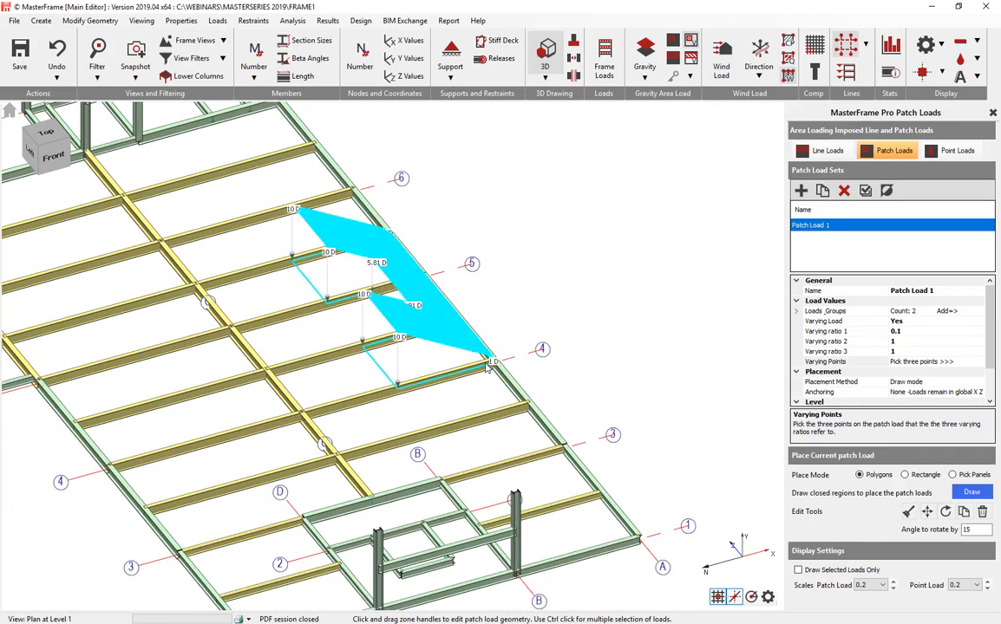
scroll(373, 322, "up", 2)
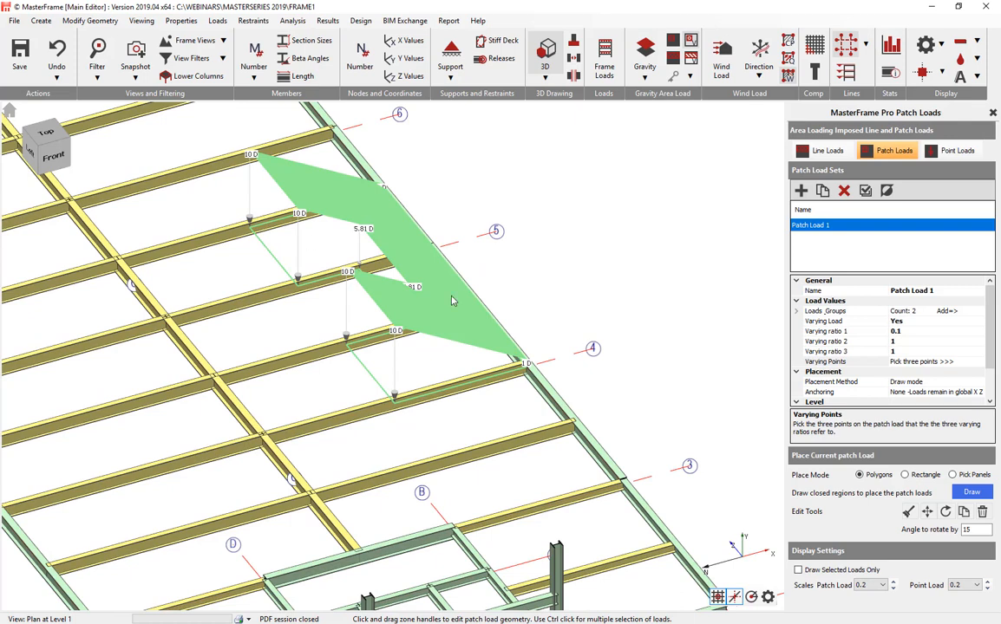
scroll(451, 301, "down", 4)
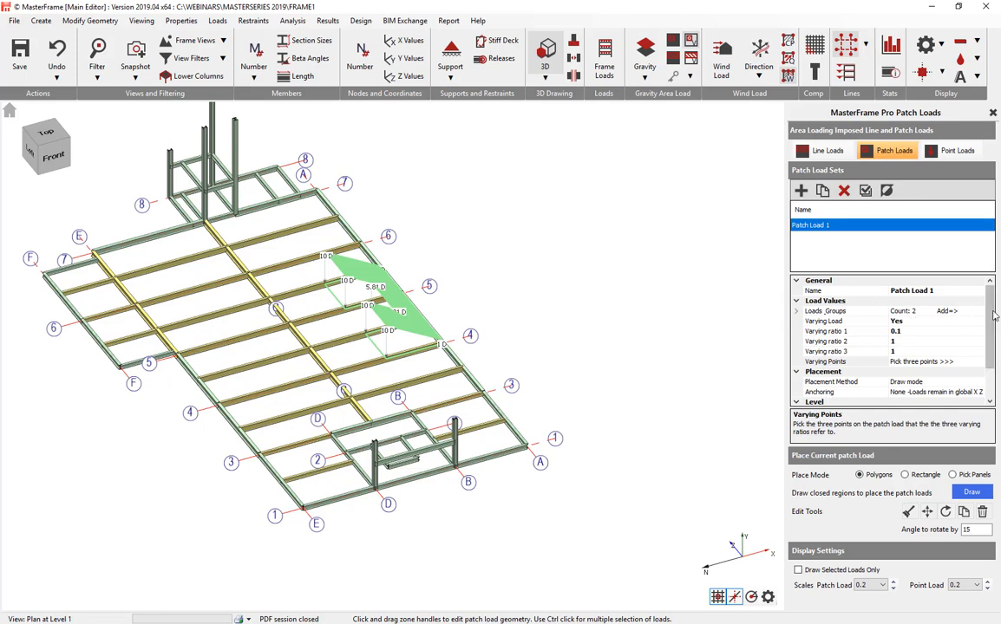
- Switch to point loads, add a new point load set and keep Draw mode as its placement method
left_click(957, 150)
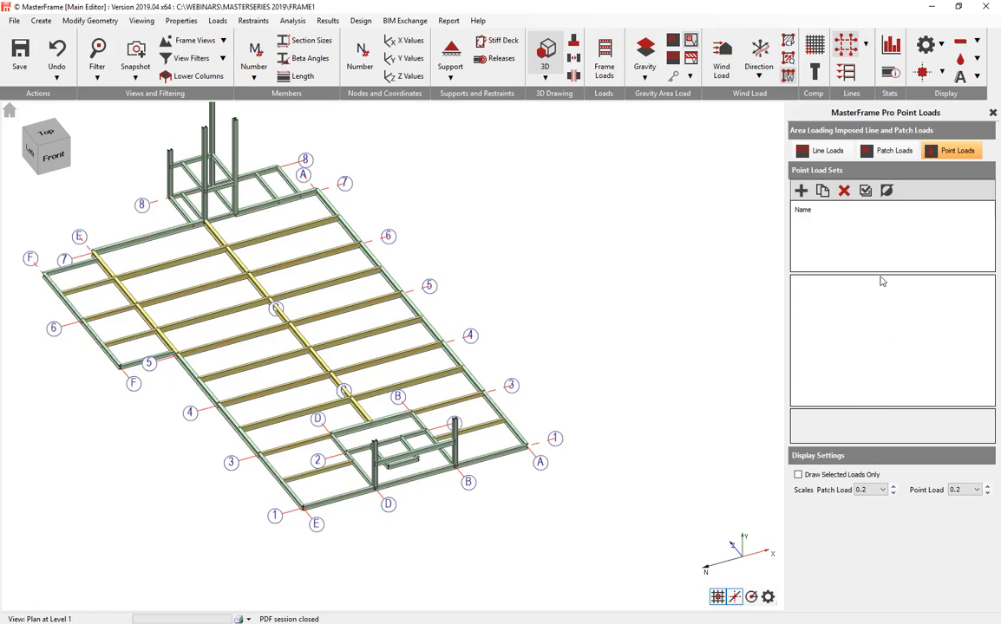
left_click(800, 195)
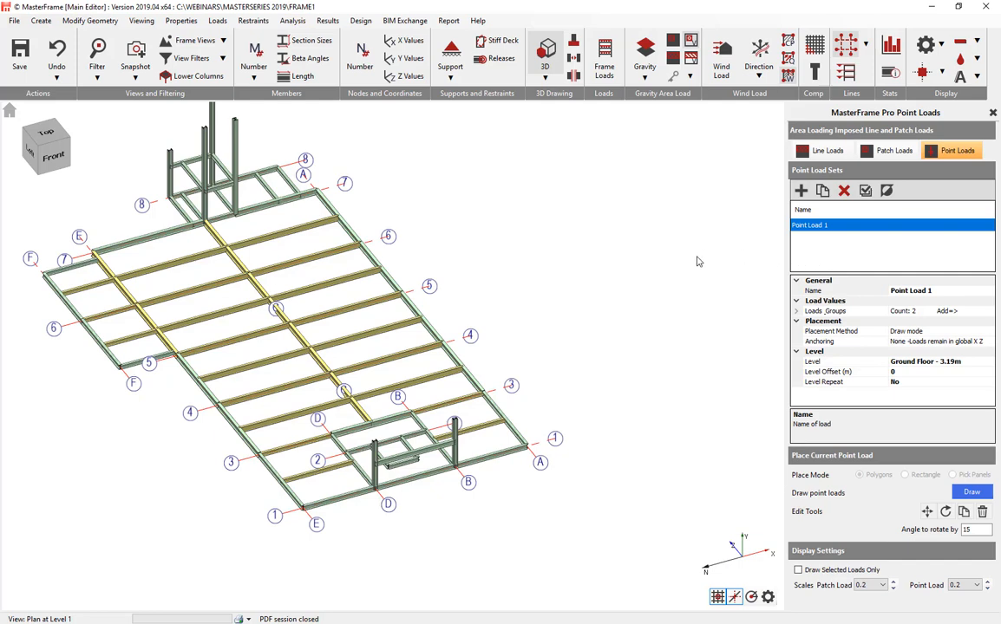
left_click(985, 332)
left_click(989, 331)
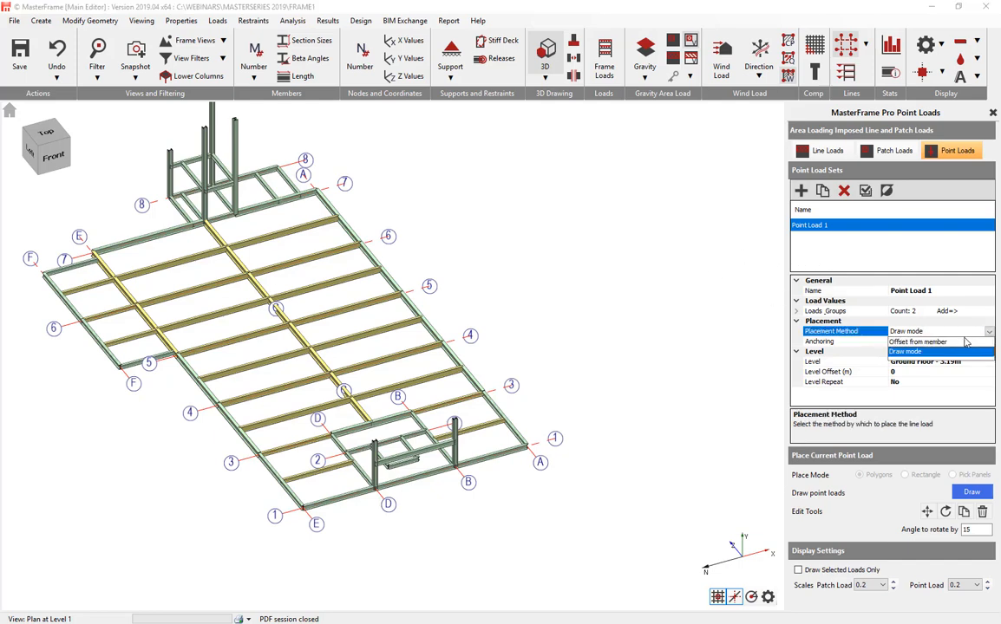
left_click(980, 351)
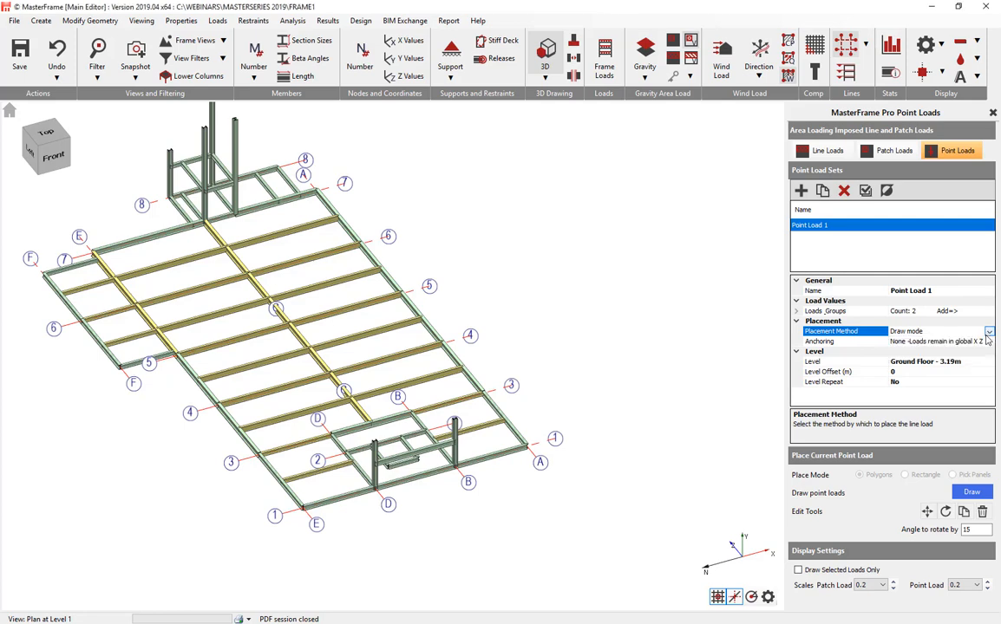
- Set the load group D value of Point Load 1 to 50 kN
left_click(796, 312)
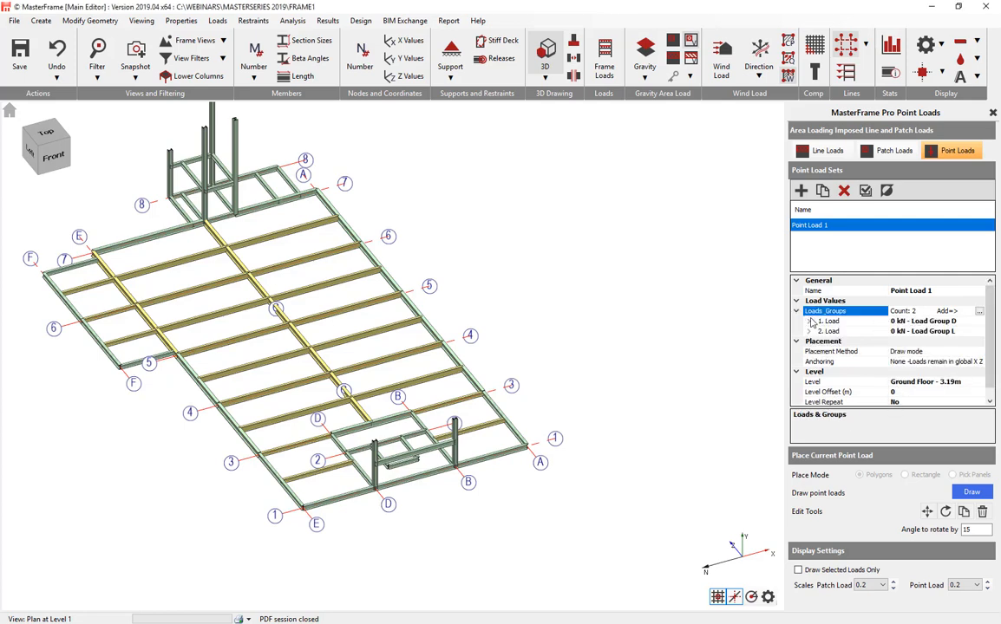
left_click(808, 320)
left_click(900, 332)
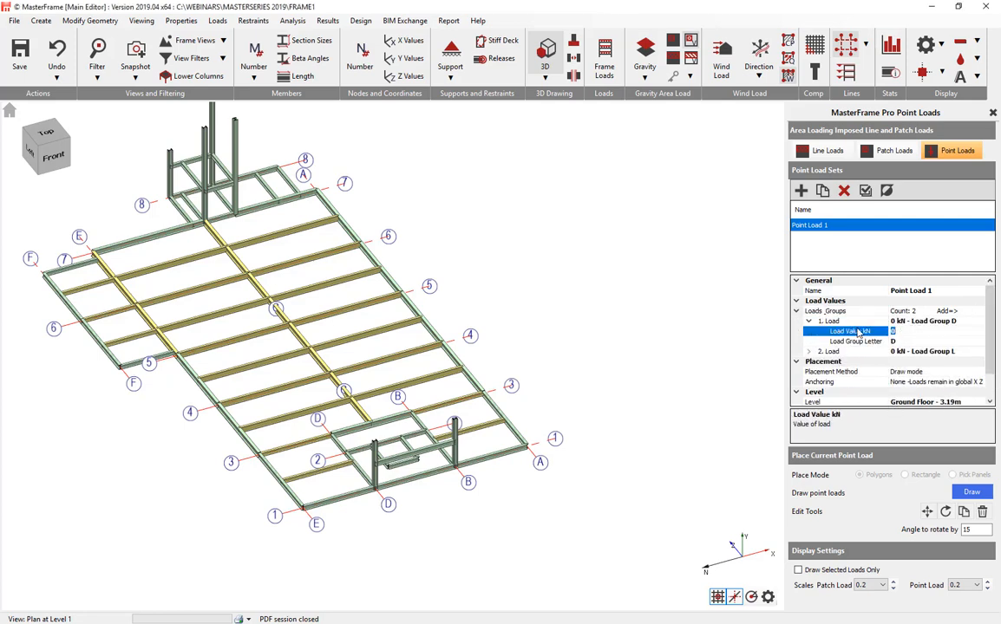
key("Return")
left_click(808, 321)
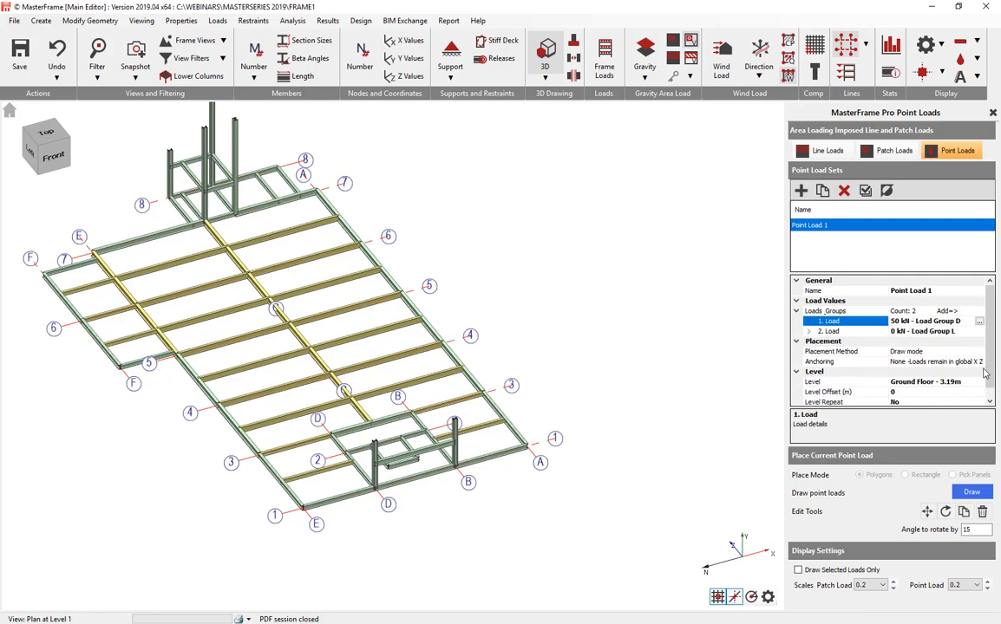
- Draw four Point Load 1 loads at ground floor level, two on each side of grid line C, between grids 5 and 7
scroll(908, 391, "down", 1)
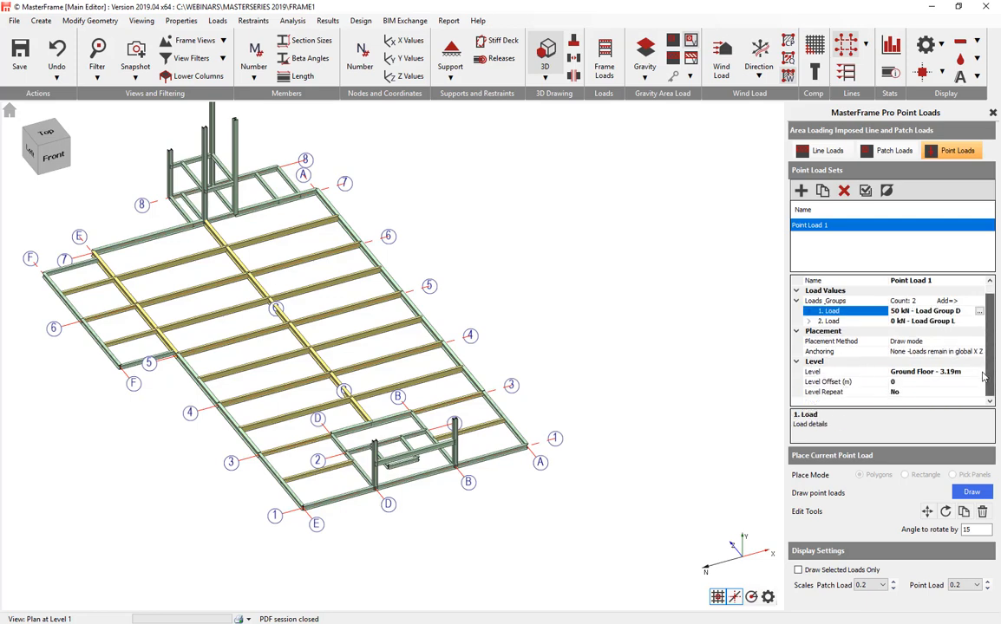
left_click(910, 383)
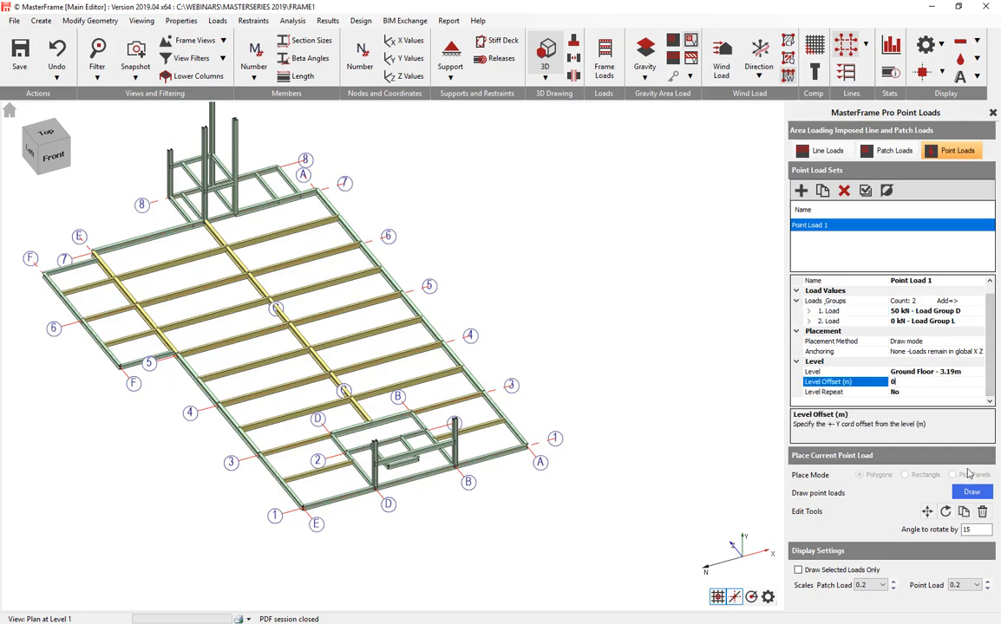
left_click(971, 491)
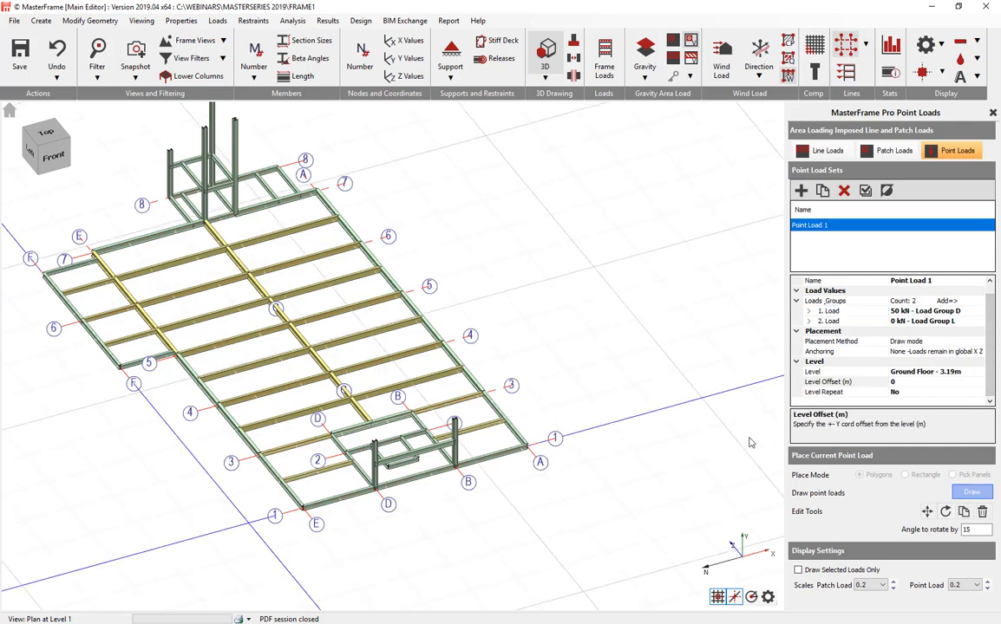
left_click(346, 317)
left_click(325, 282)
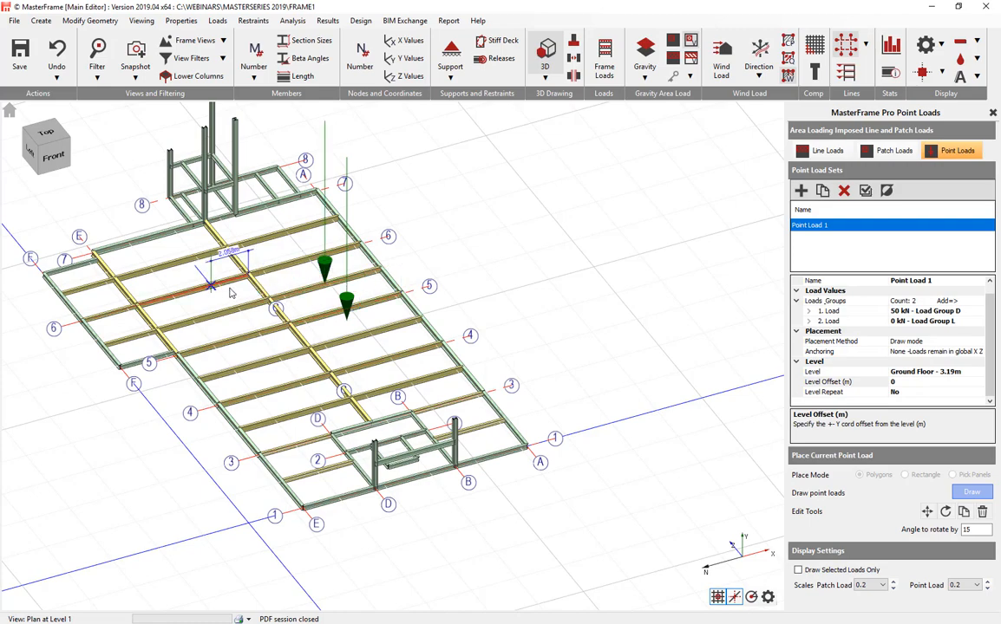
left_click(249, 270)
left_click(215, 294)
middle_click_drag(324, 329, 152, 337)
scroll(291, 284, "up", 4)
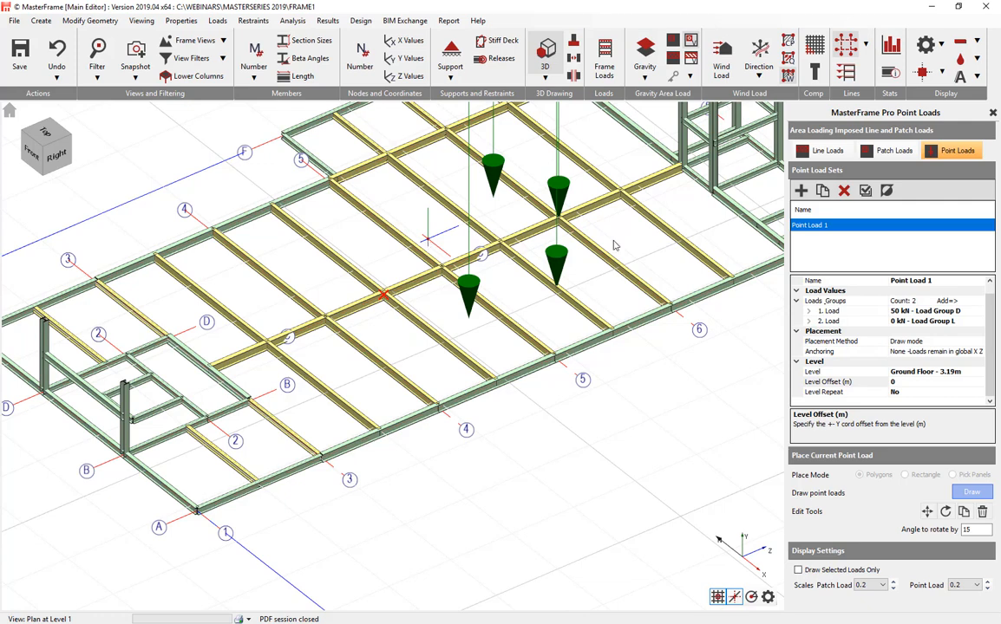
- Display the gravity area load panels and switch off the 3D member rendering to see the point loads on the floor panels
left_click(646, 59)
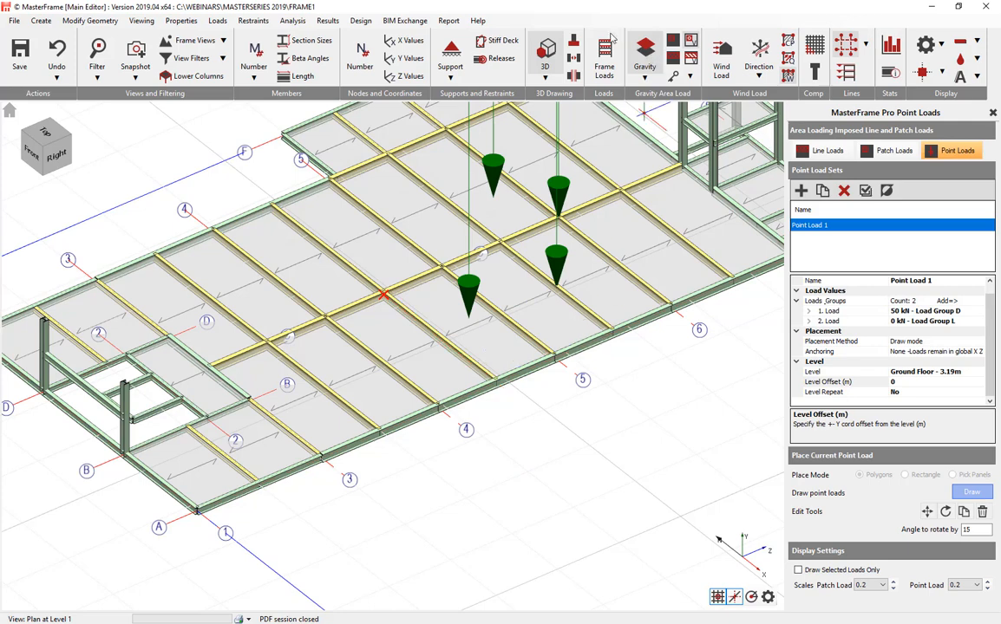
left_click(546, 52)
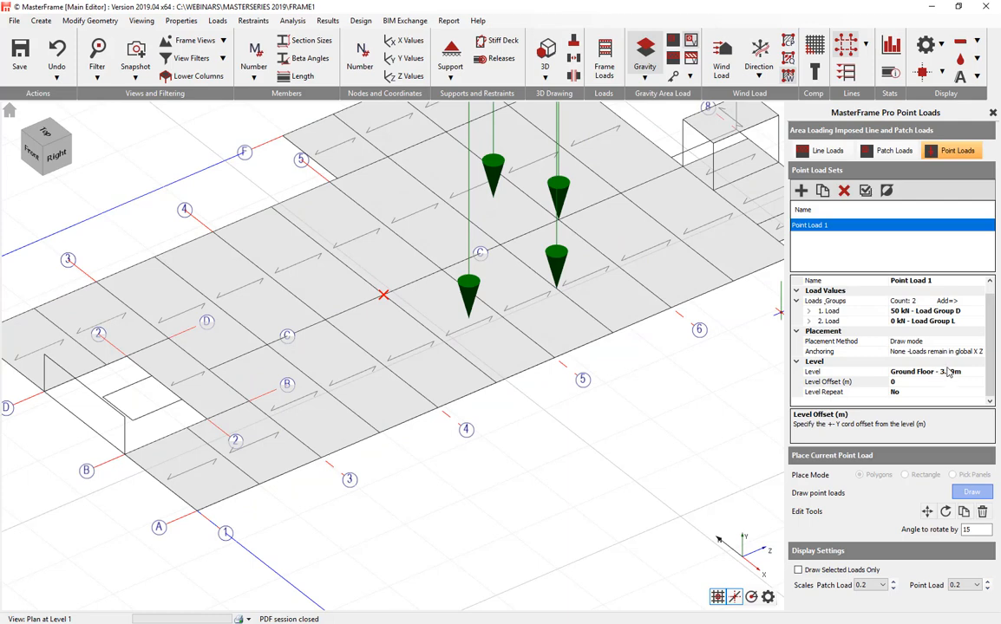
scroll(558, 264, "down", 4)
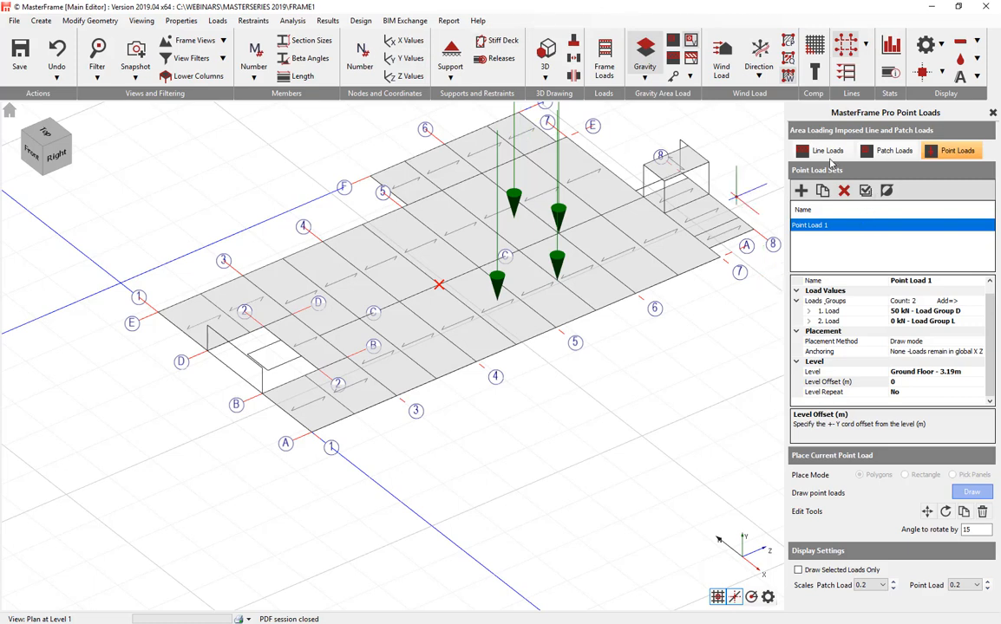
- Switch to line loads, view the full frame from its side and select Line Load 2 in the model
left_click(824, 151)
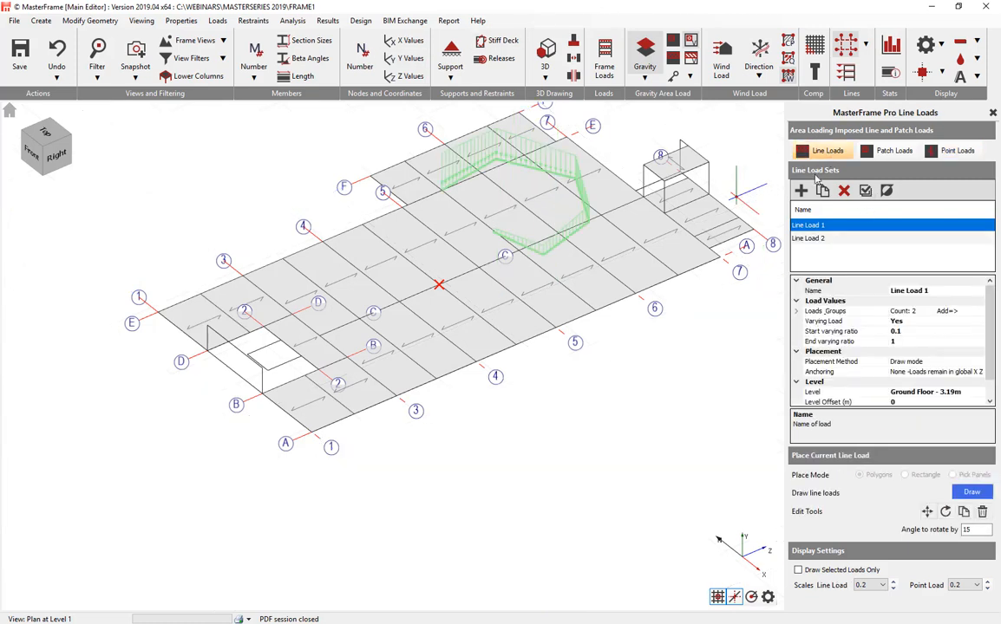
left_click(9, 109)
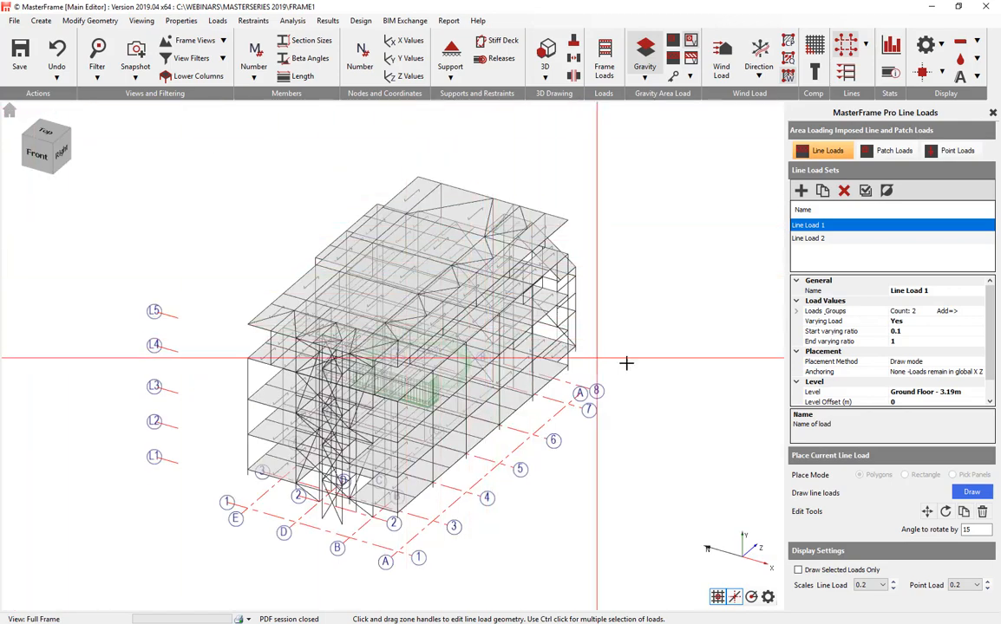
middle_click_drag(626, 365, 512, 340)
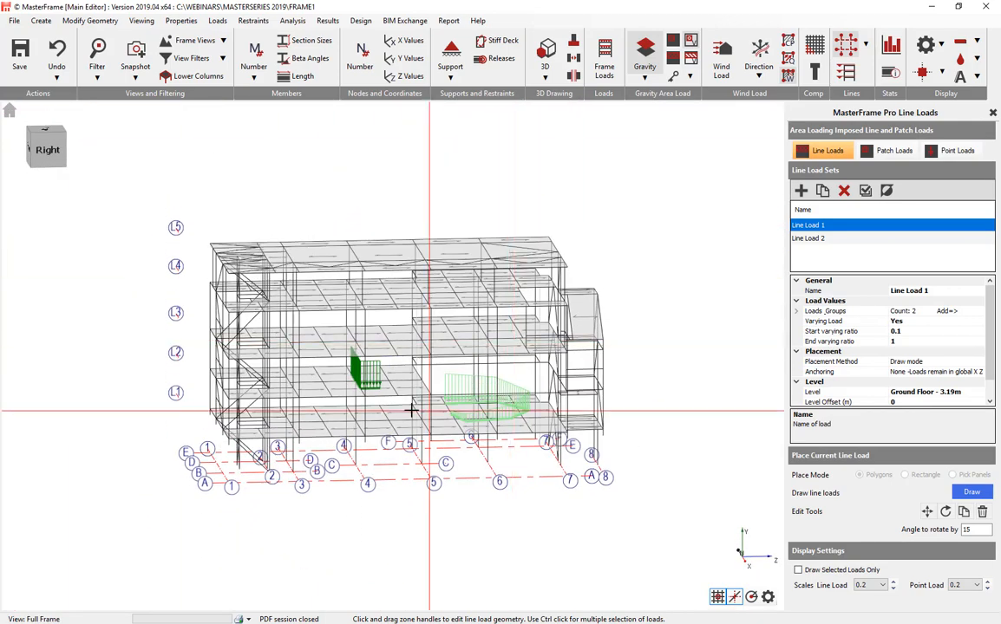
left_click(368, 382)
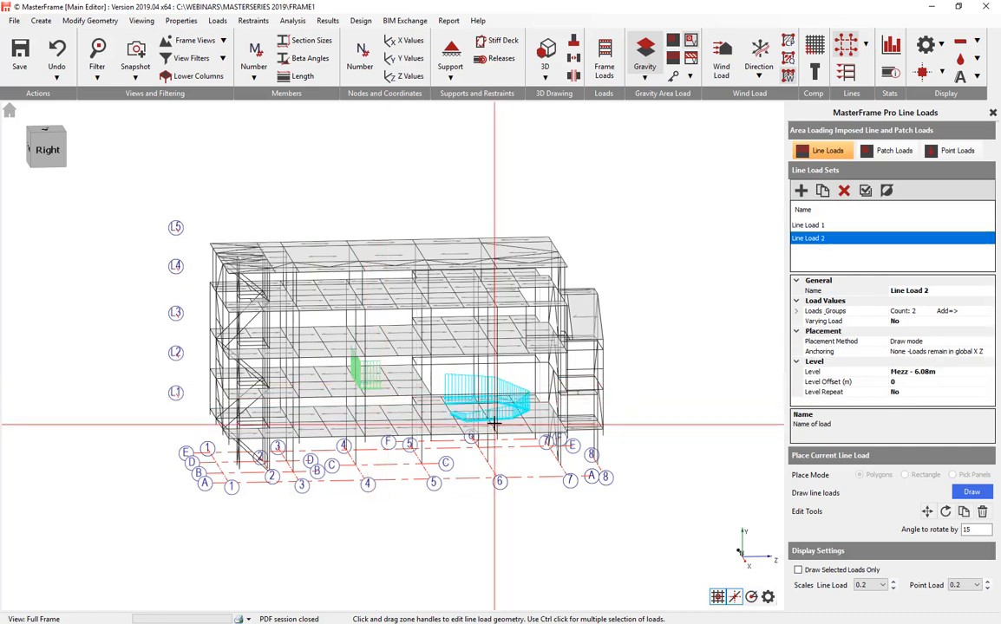
left_click(367, 380)
left_click(371, 390)
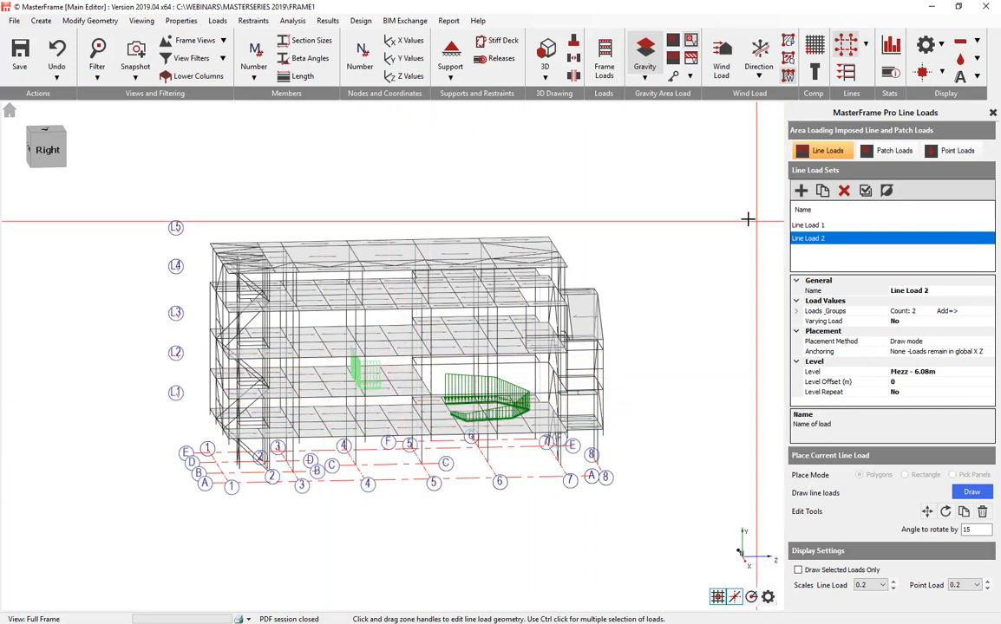
- Restrict the display to selected loads only, then pick Line Load 1 and Line Load 2 in turn in the model
left_click(812, 571)
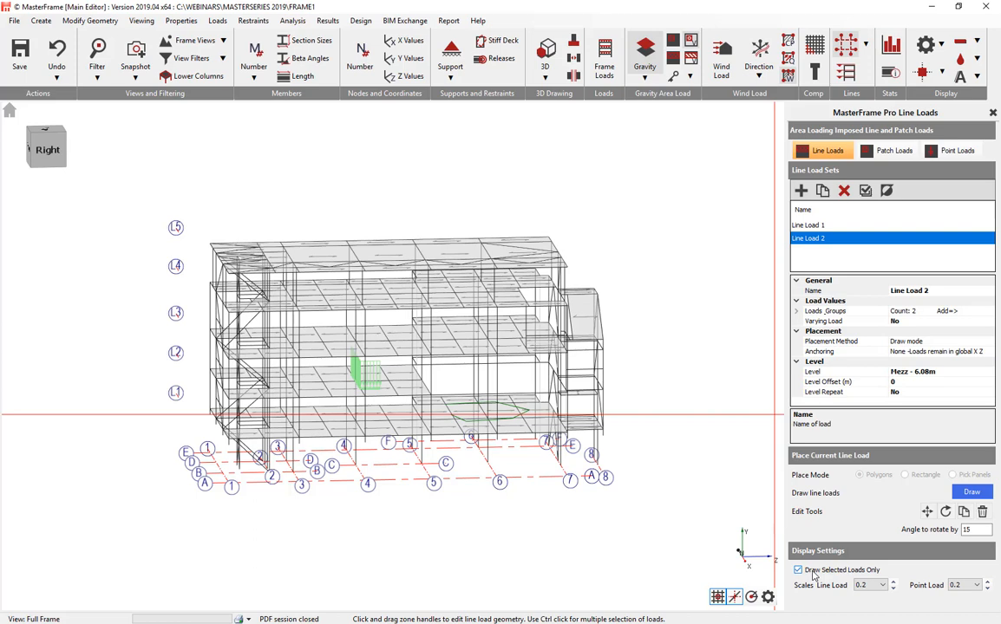
left_click(468, 421)
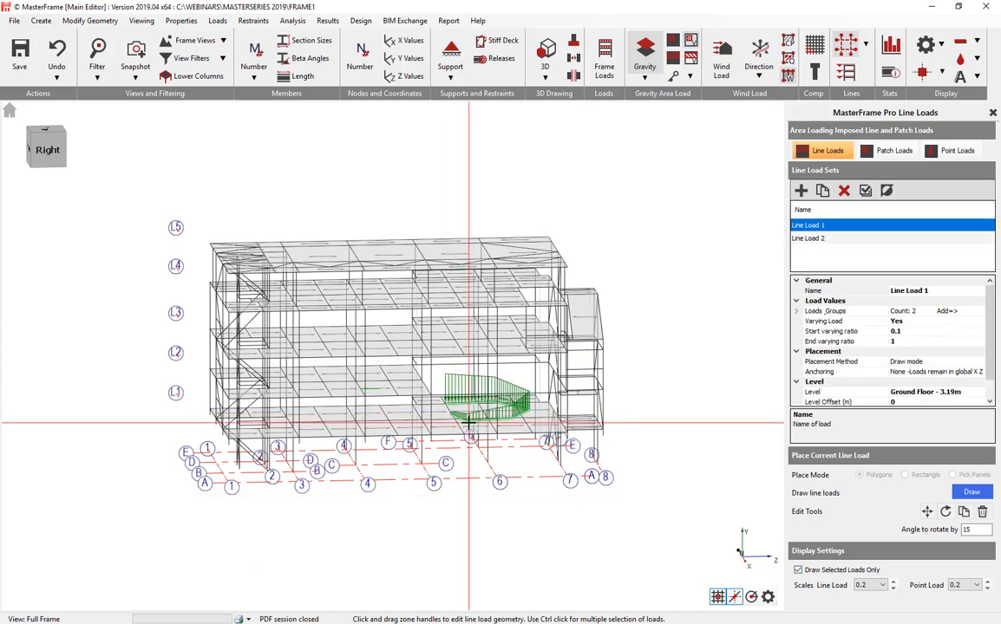
left_click(366, 389)
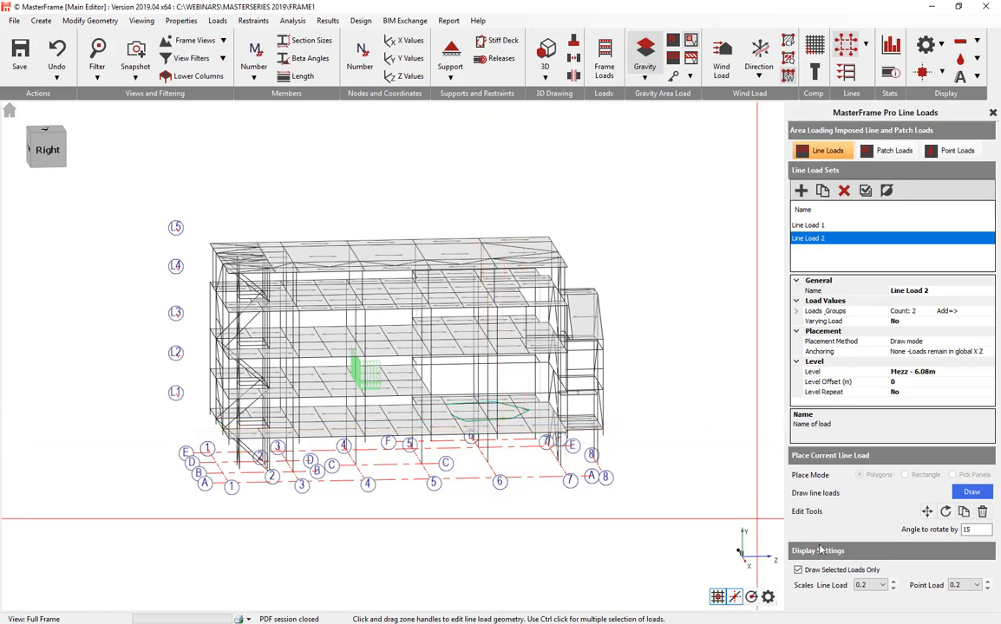
- Set the line load display scale to 0.1
left_click(894, 590)
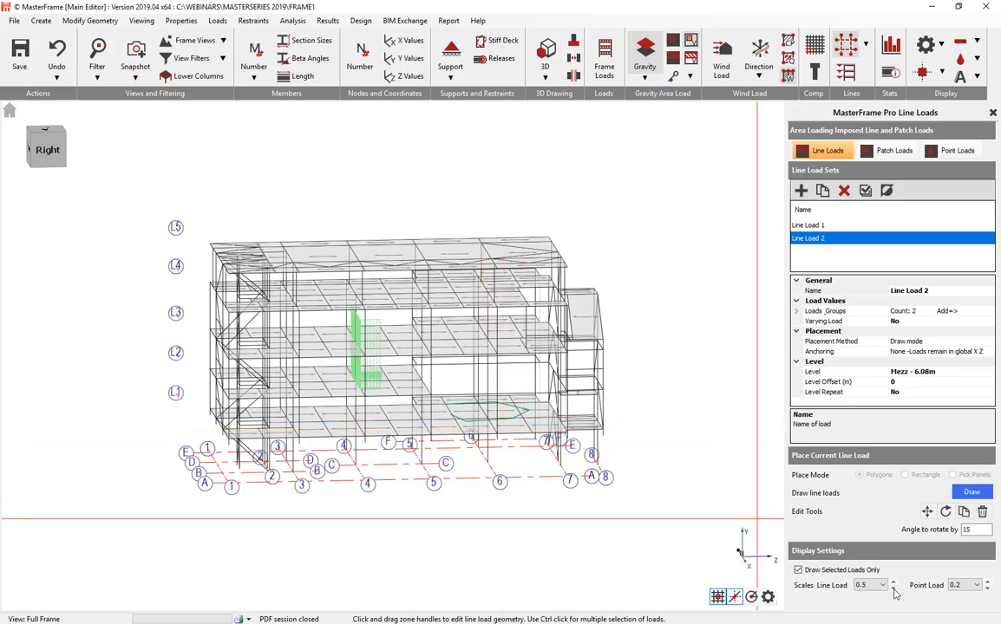
left_click(894, 588)
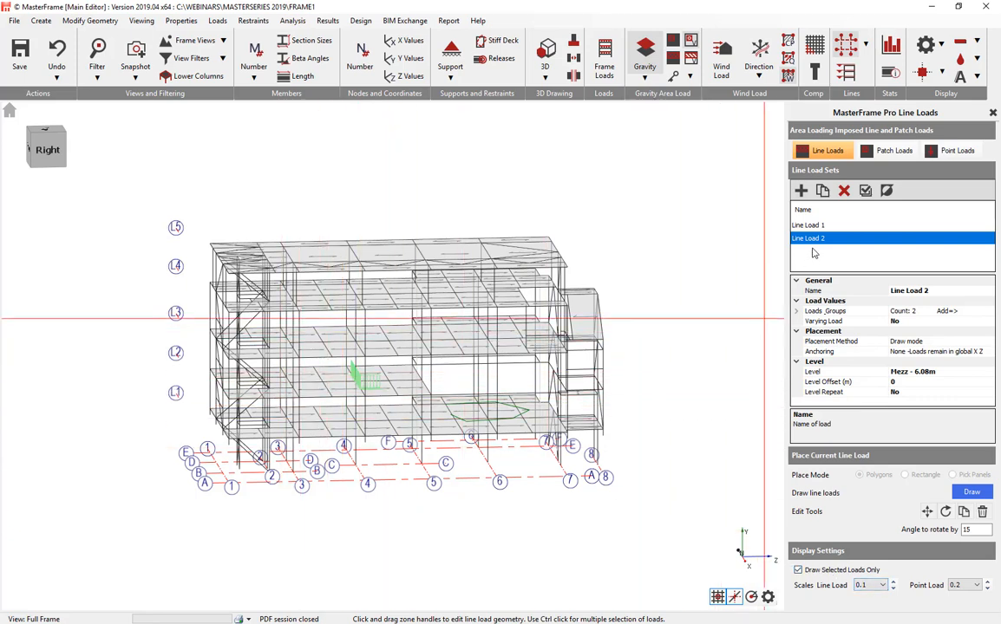
scroll(345, 384, "up", 3)
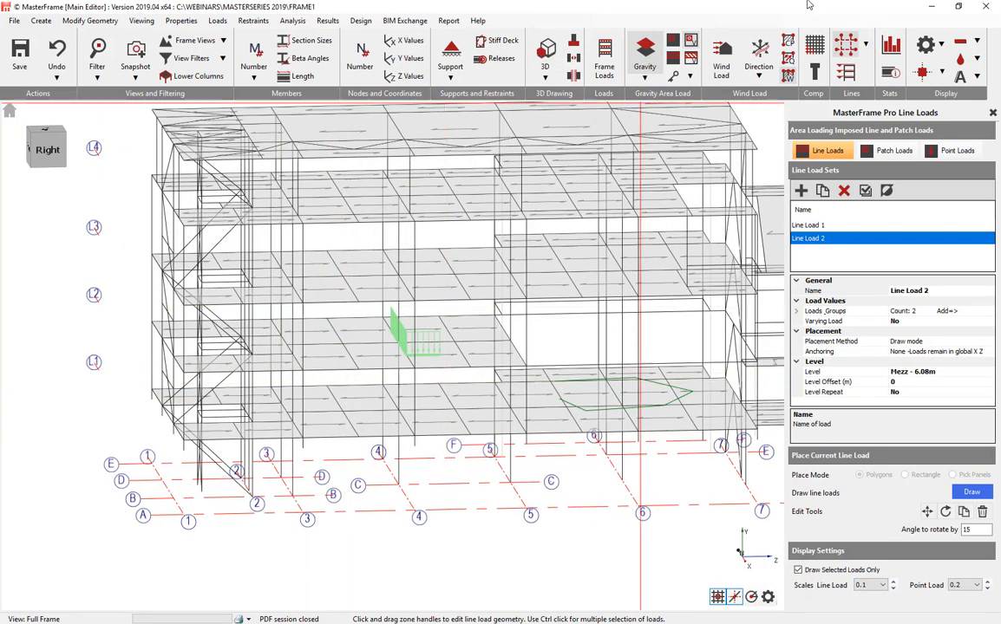
- Hide the gravity area load panels and close line load editing
left_click(641, 54)
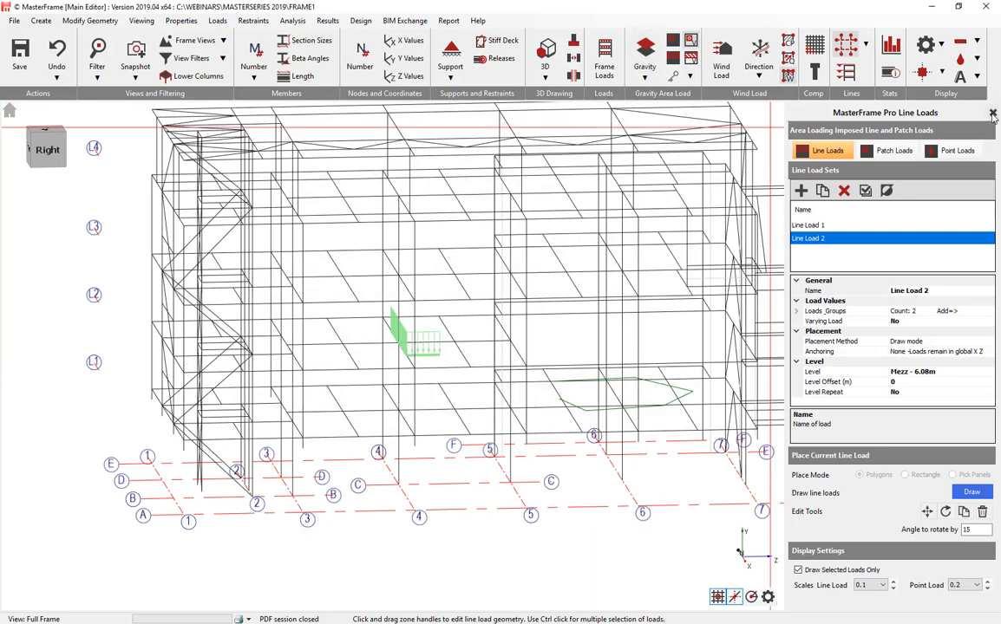
left_click(993, 113)
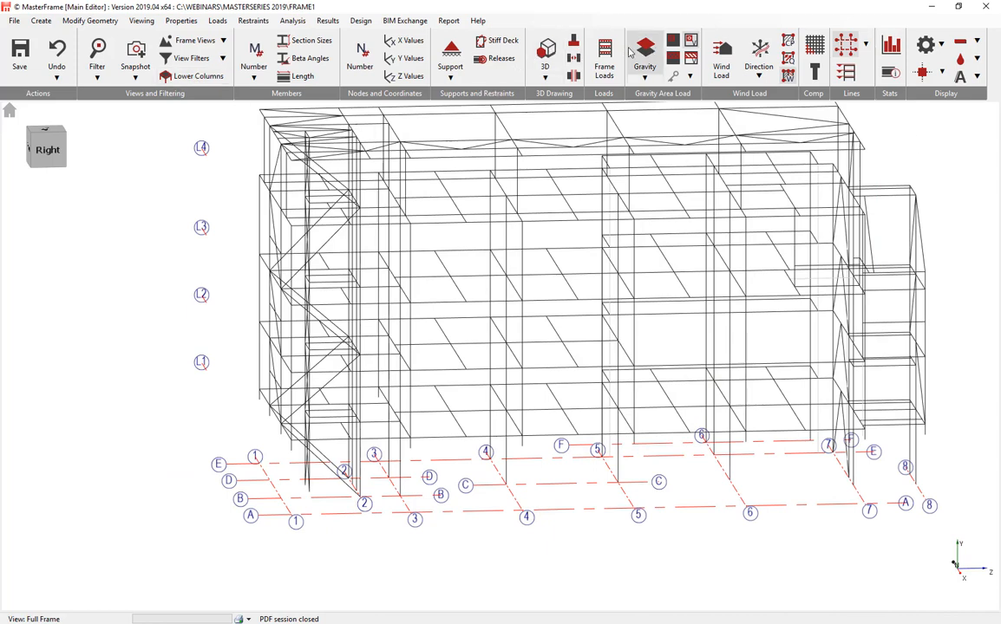
- Display the pad foundations and pile caps beneath the frame and render the members in 3D
left_click(573, 41)
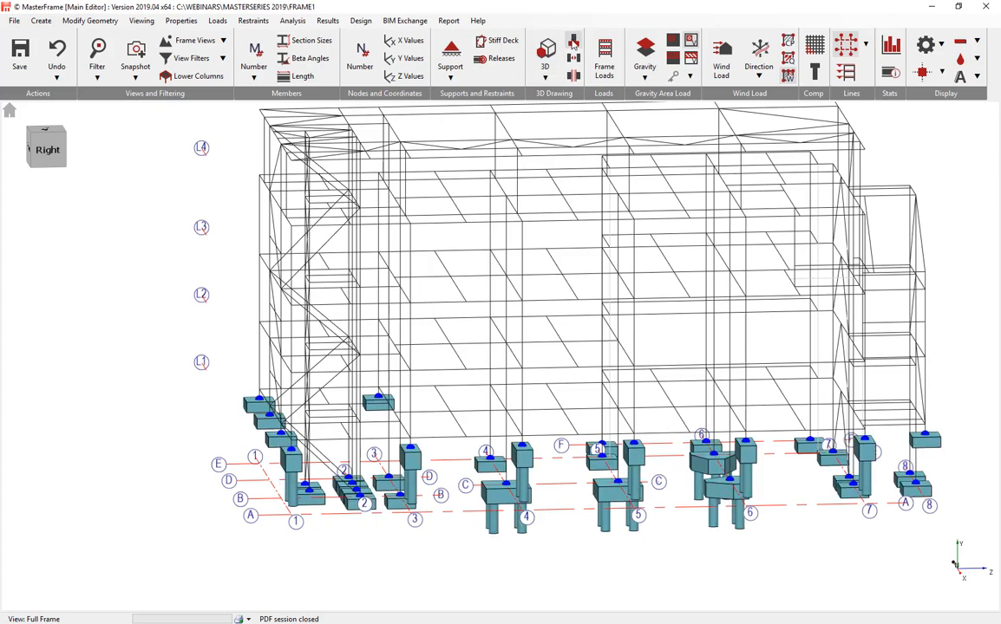
middle_click_drag(568, 267, 596, 287)
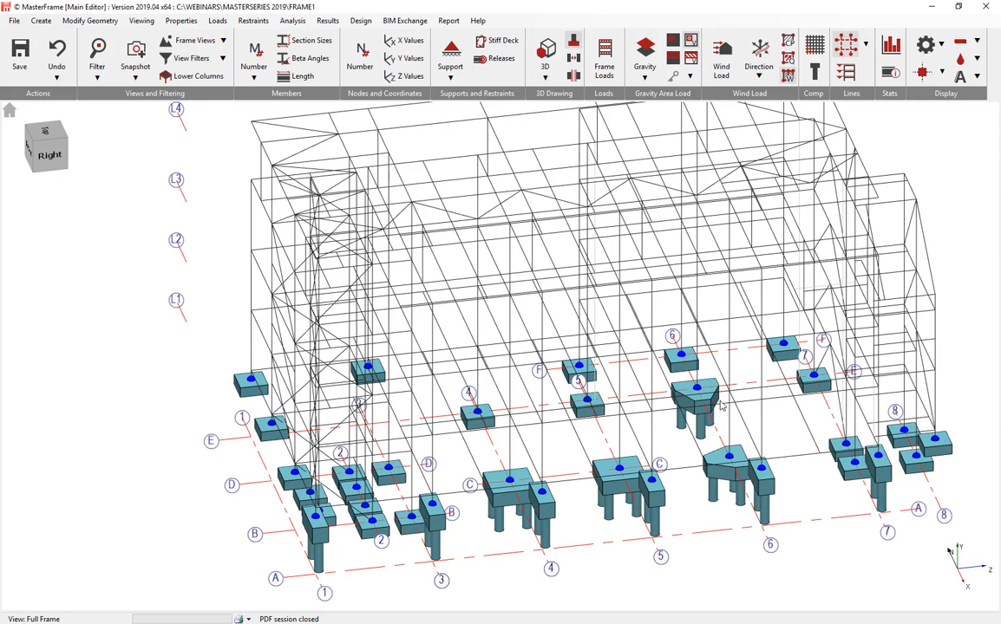
left_click(572, 42)
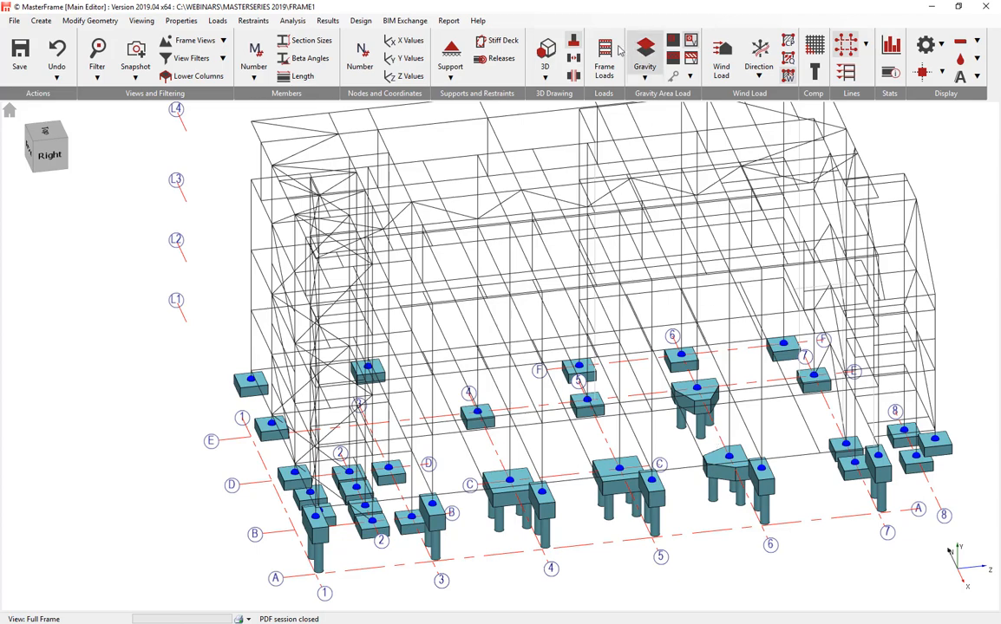
left_click(544, 54)
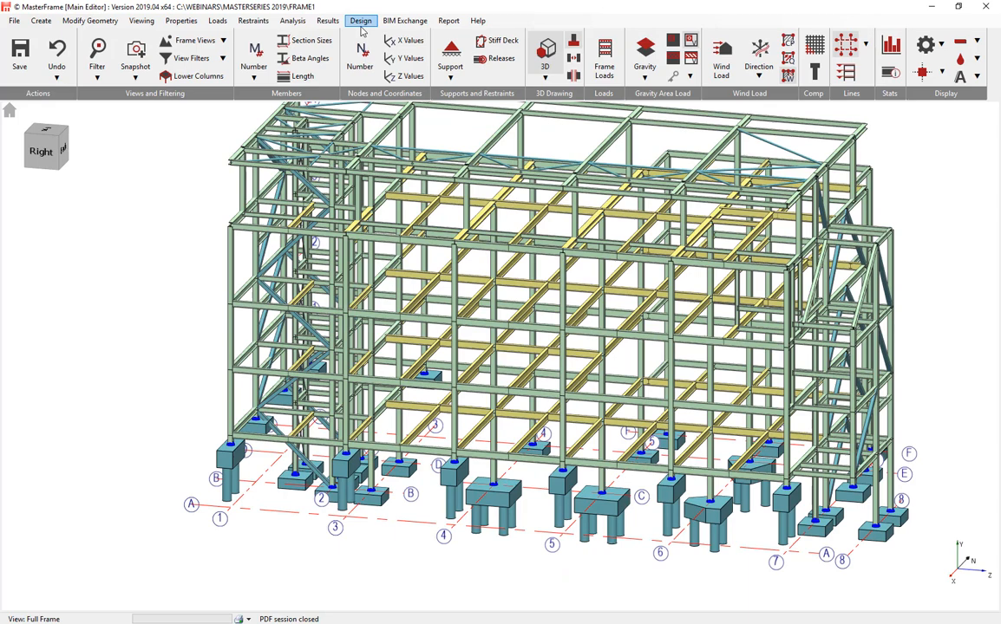
- Start Pile Cap Design for the frame and run the analysis as a Space Frame
left_click(360, 20)
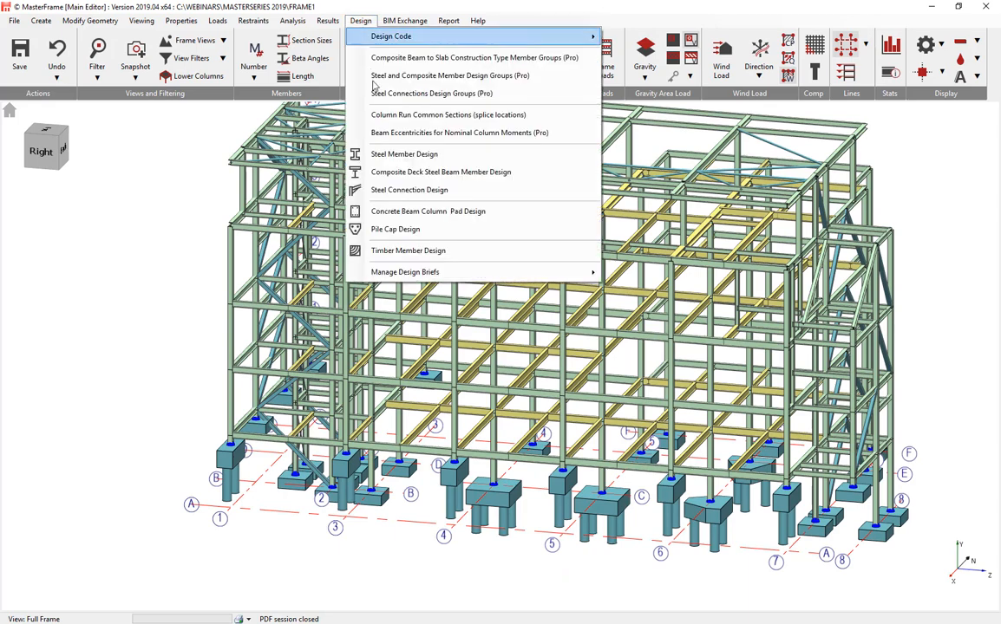
left_click(397, 229)
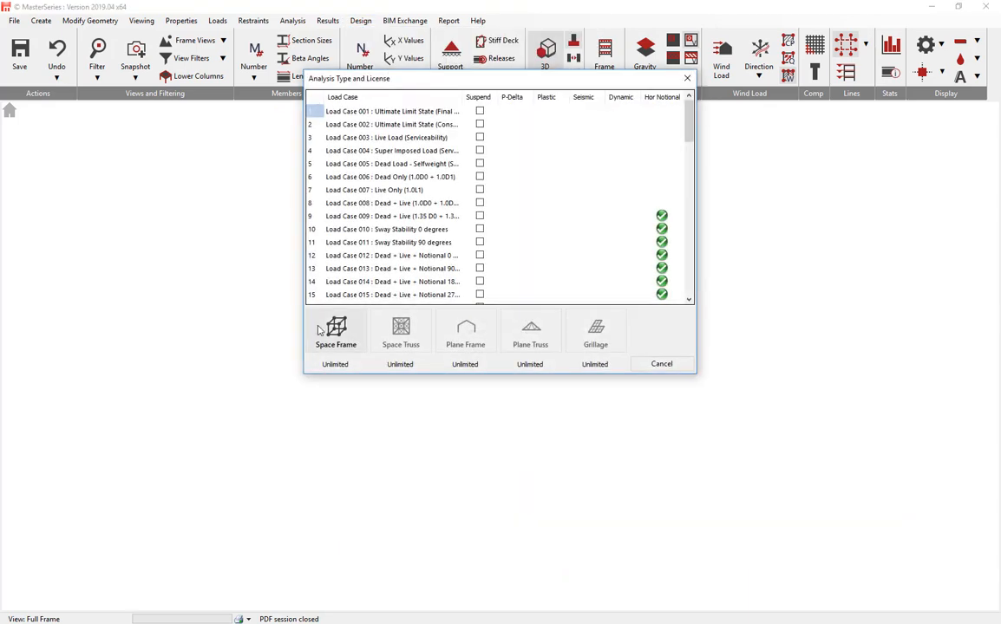
left_click(351, 346)
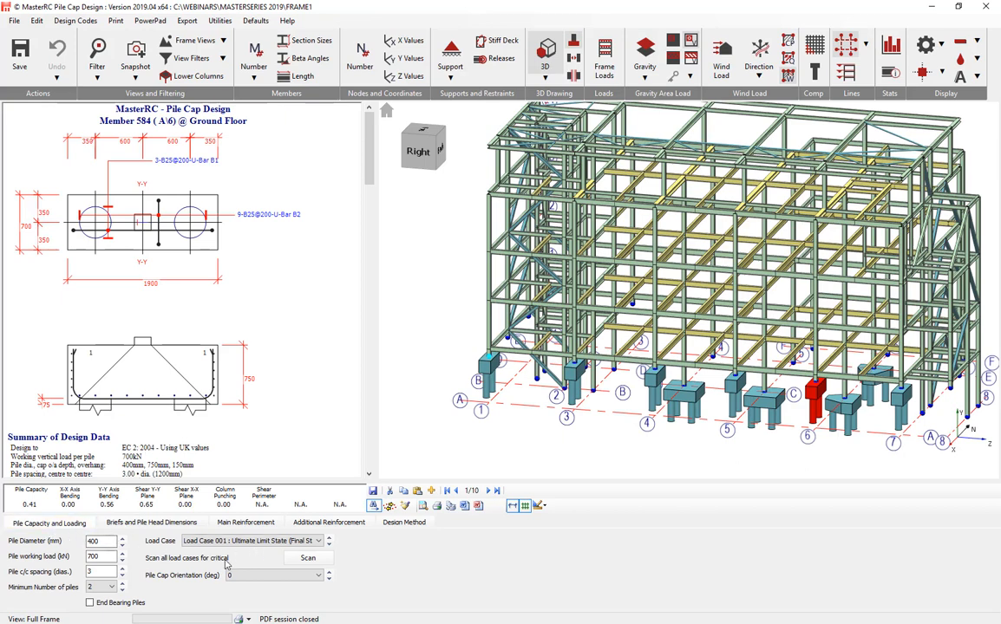
- Show the briefs and pile head dimensions and look through the list of pile cap design briefs
left_click(151, 523)
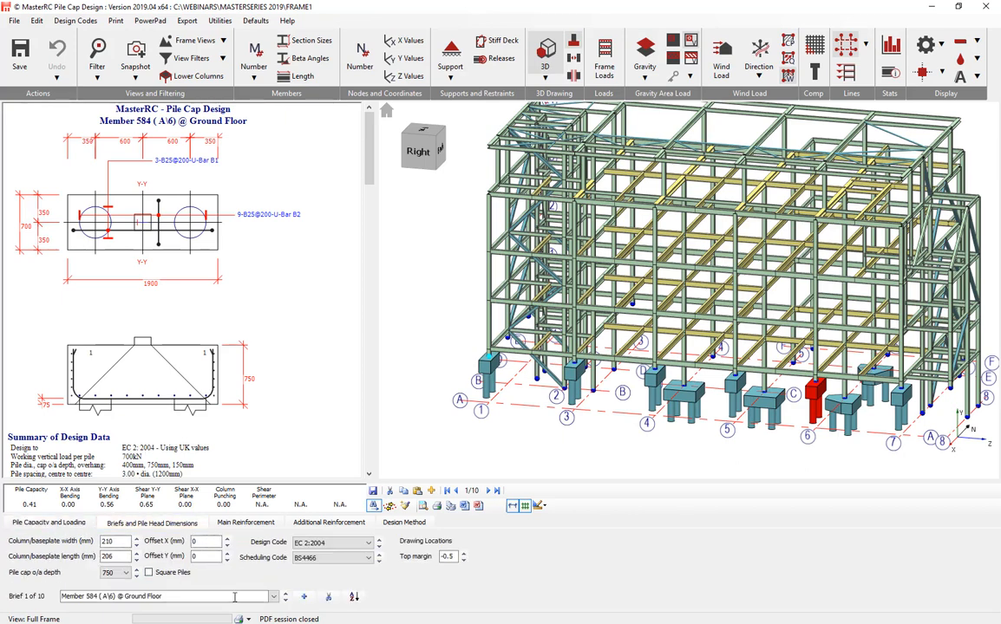
left_click(272, 596)
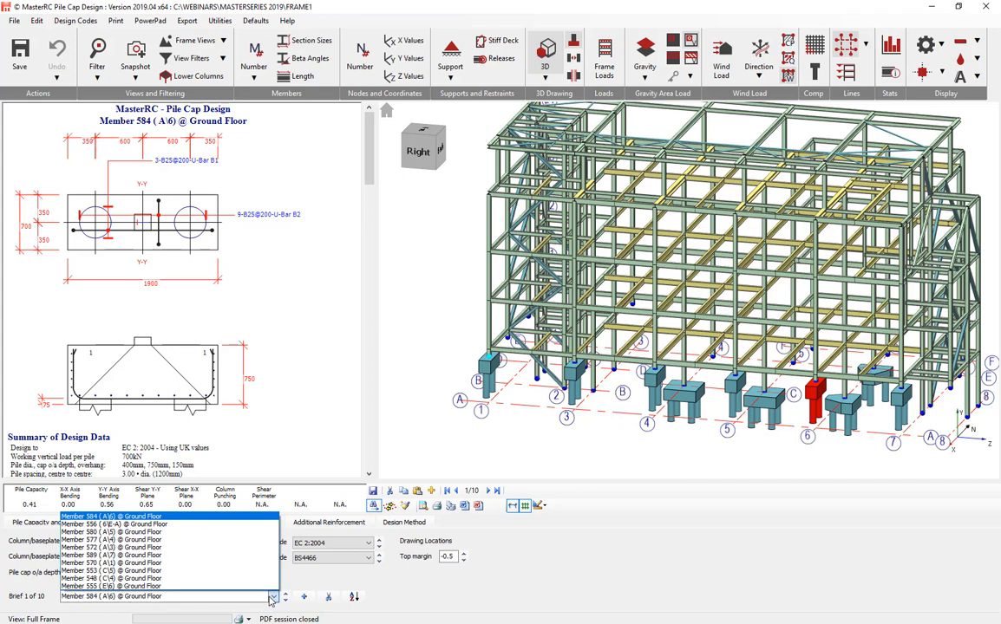
left_click(271, 596)
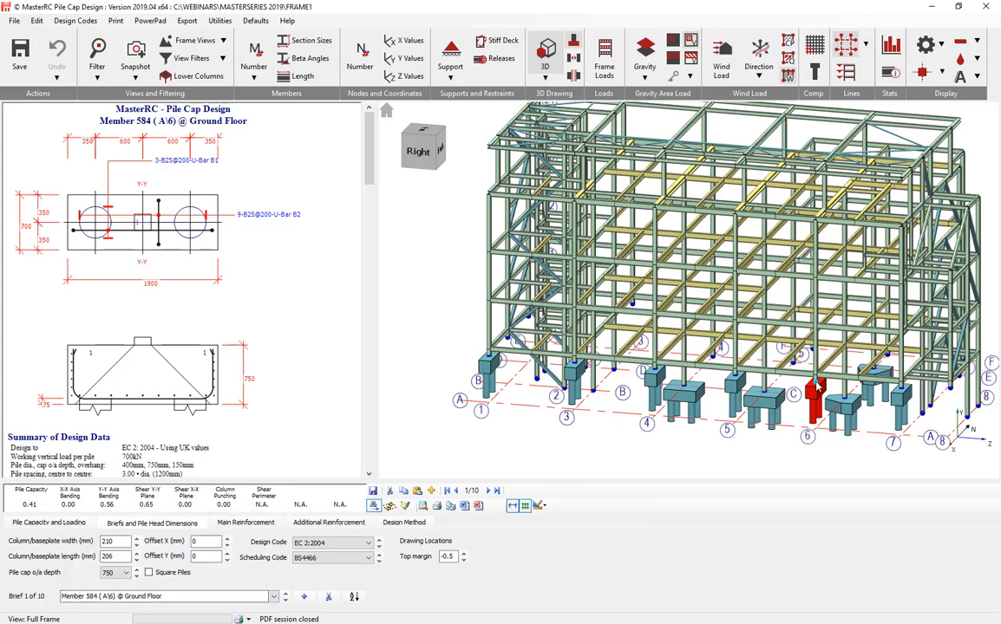
- Inspect individual pile cap designs by selecting caps in the model, including those for Member 556 (6\E-A) and Member 553 (C\5)
middle_click_drag(815, 382, 792, 388)
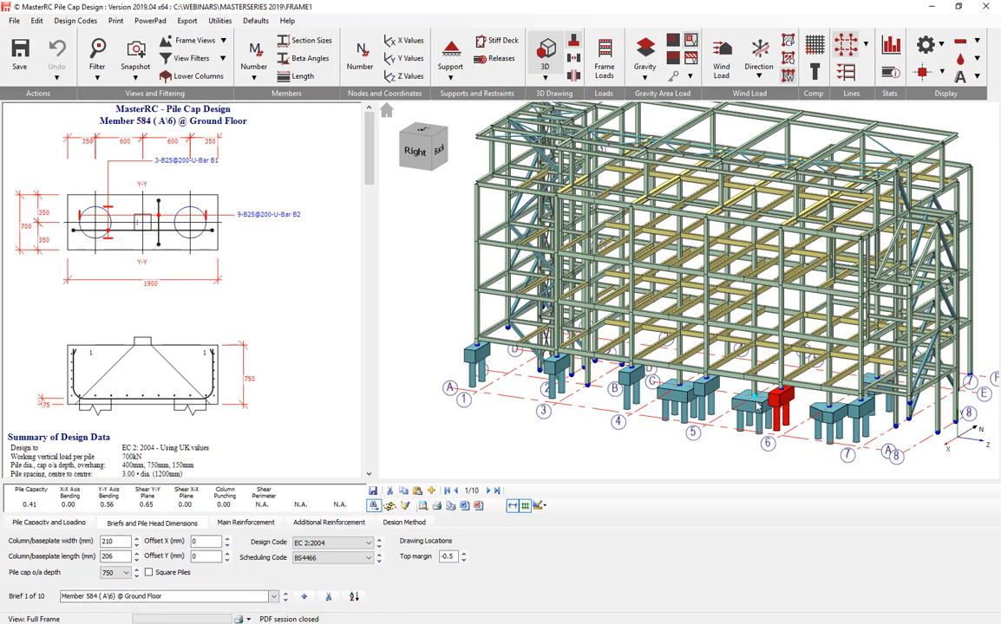
left_click(825, 421)
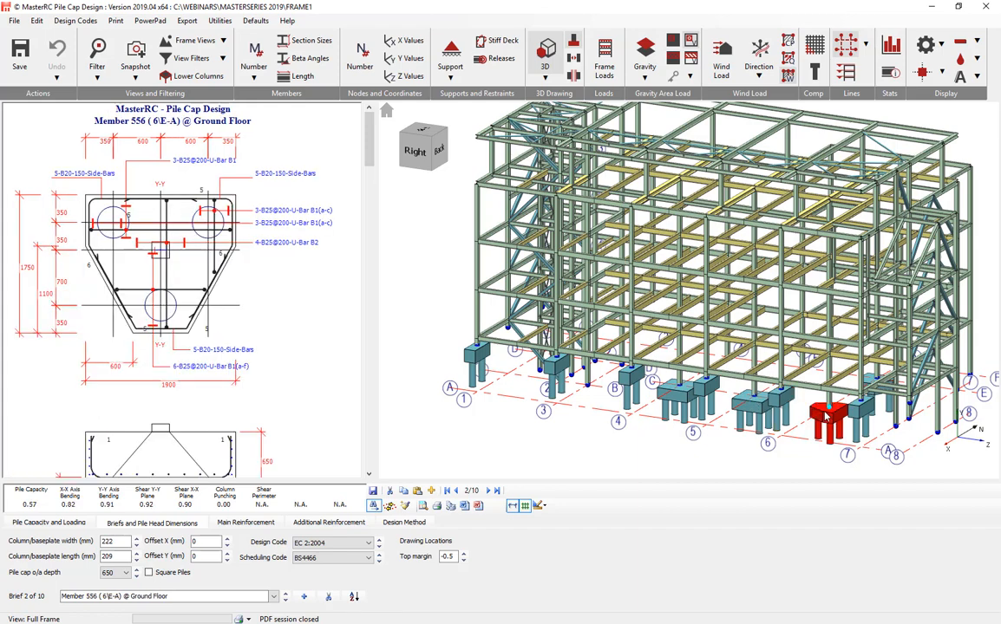
scroll(809, 448, "up", 3)
left_click(725, 387)
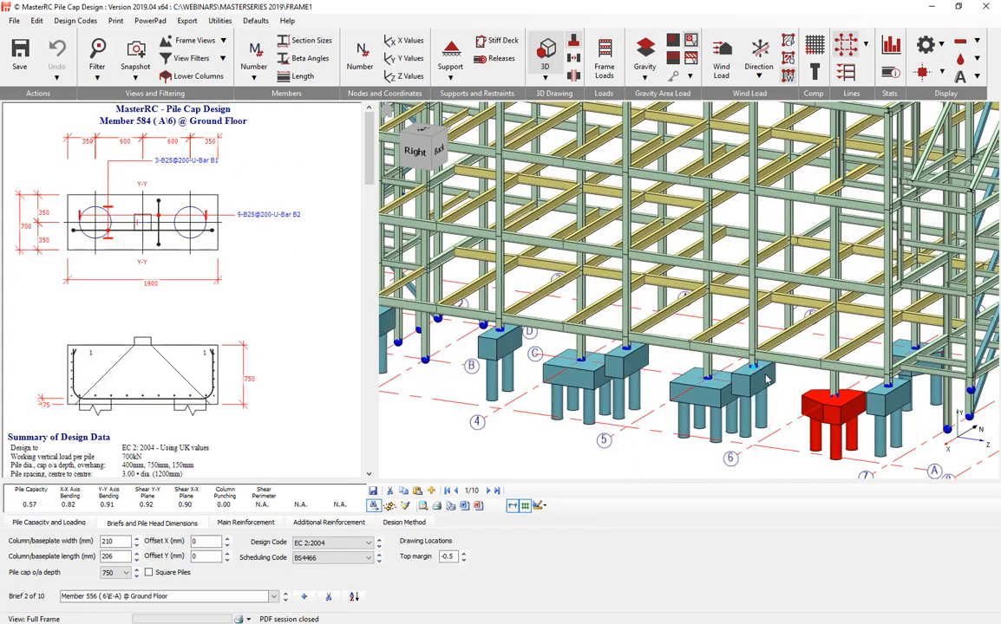
left_click(722, 382)
middle_click_drag(570, 376, 688, 352)
middle_click_drag(842, 425, 755, 393)
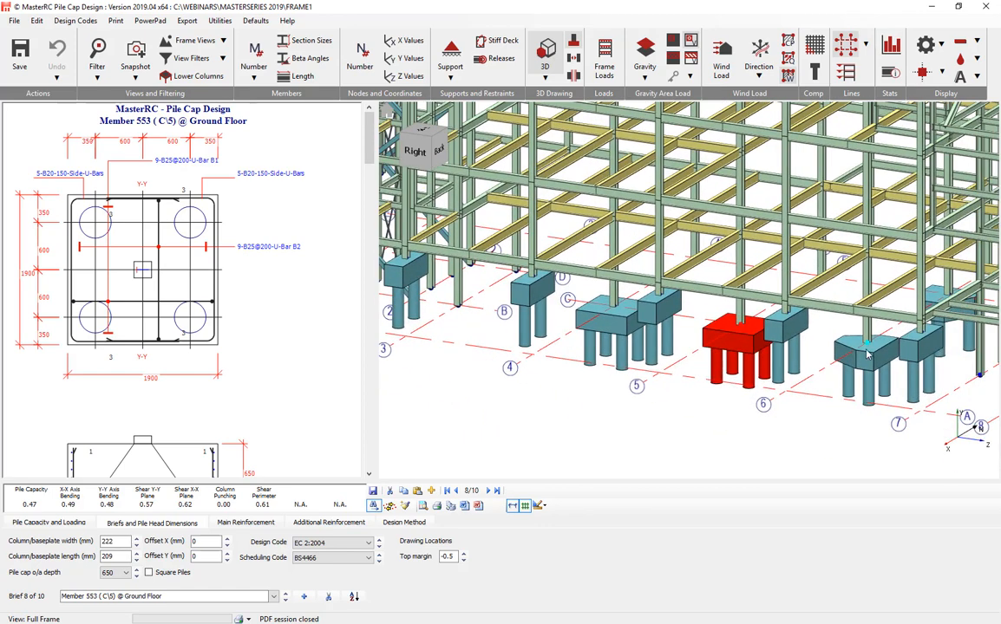
- Copy the three-pile cap design brief of Member 556 (6\E-A) and apply it to the column at B\3
left_click(866, 352)
left_click(404, 505)
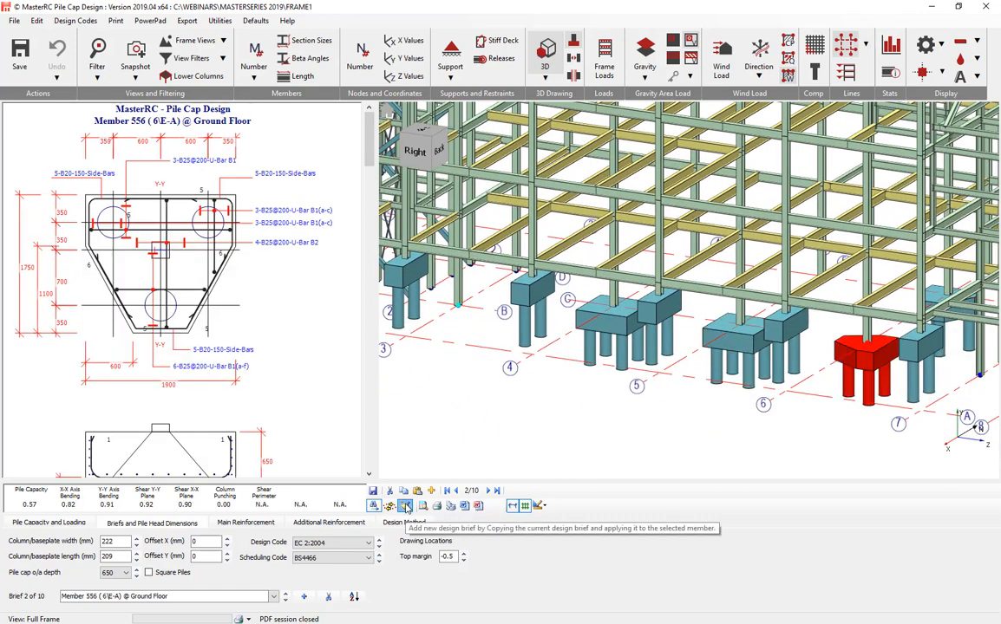
left_click(414, 278)
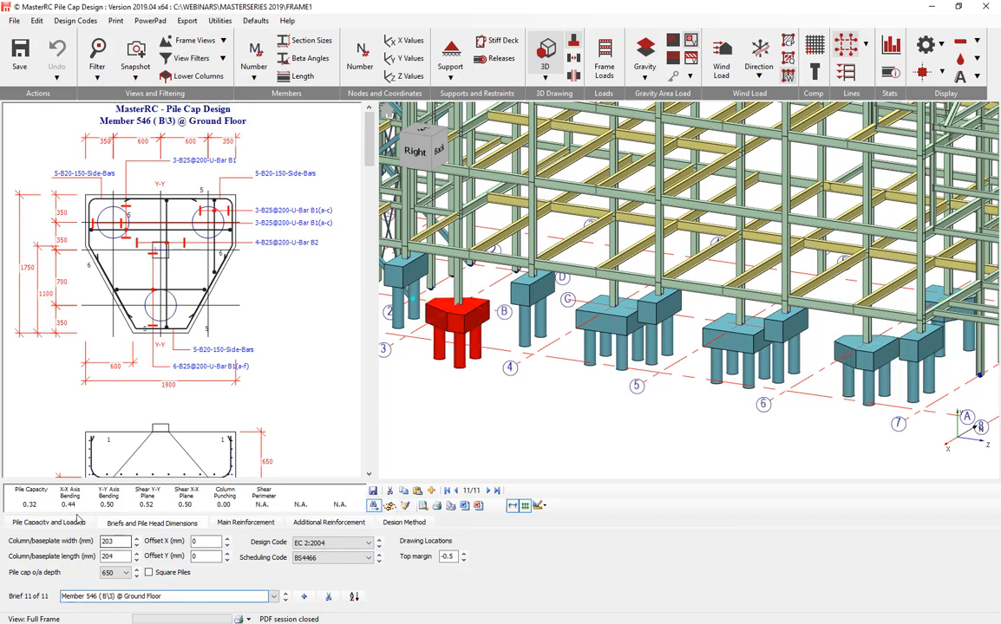
- Set the column's Offset Y to 200 mm for the new pile cap at B\3
left_click(220, 523)
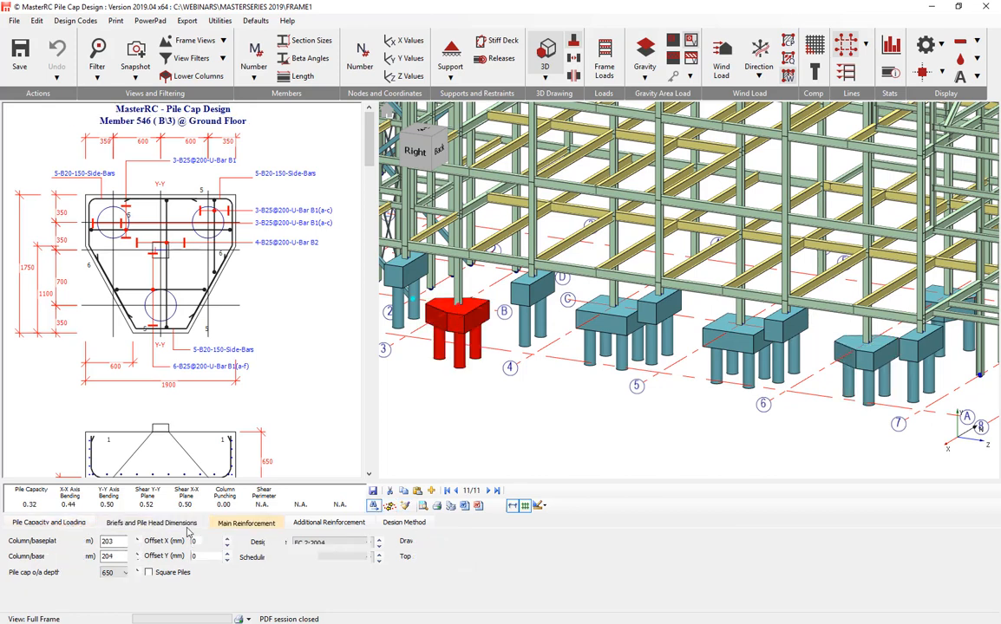
left_click(170, 525)
double_click(199, 541)
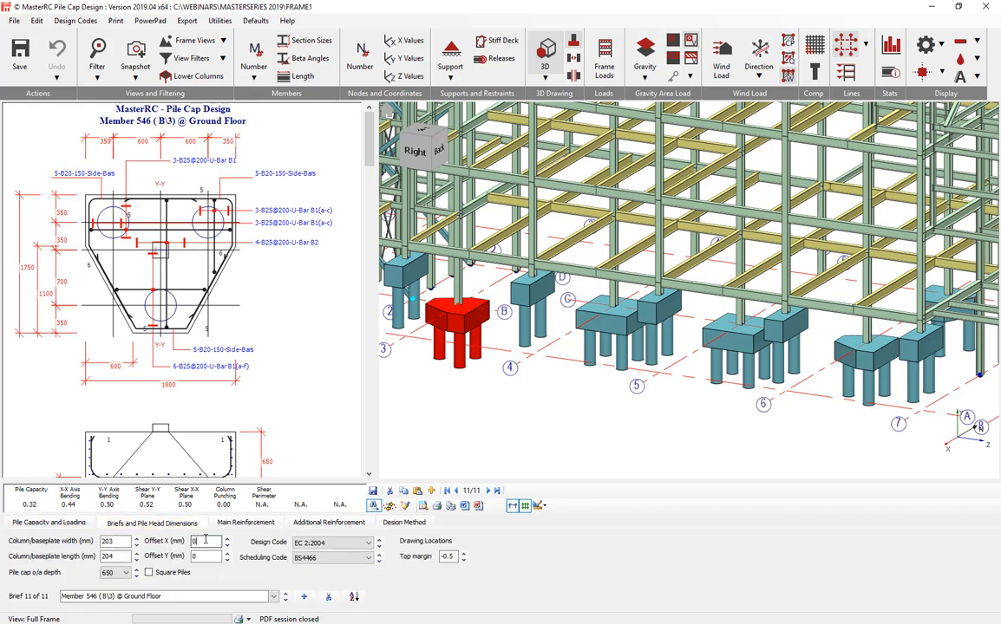
key("Tab")
type("200")
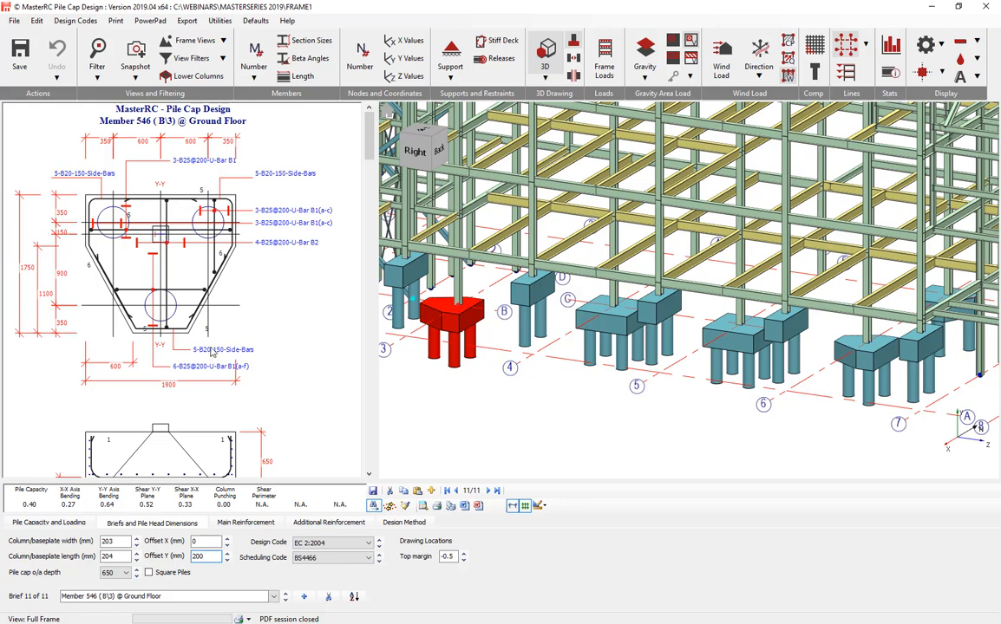
- Hide the axis lines in the pile cap drawing and show the frame members as wireframe with their beta angles
left_click(524, 507)
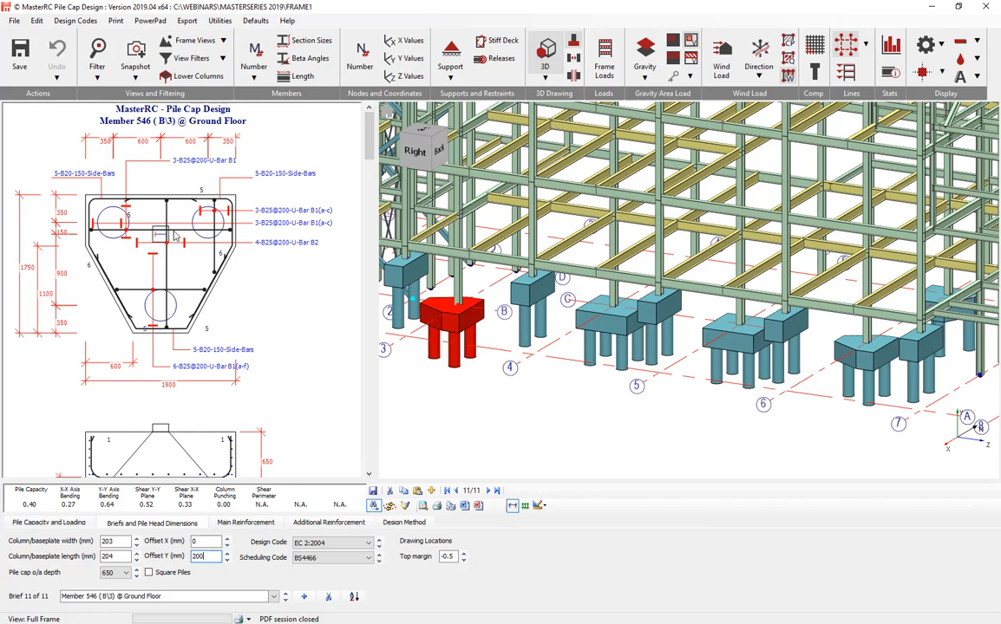
left_click(541, 56)
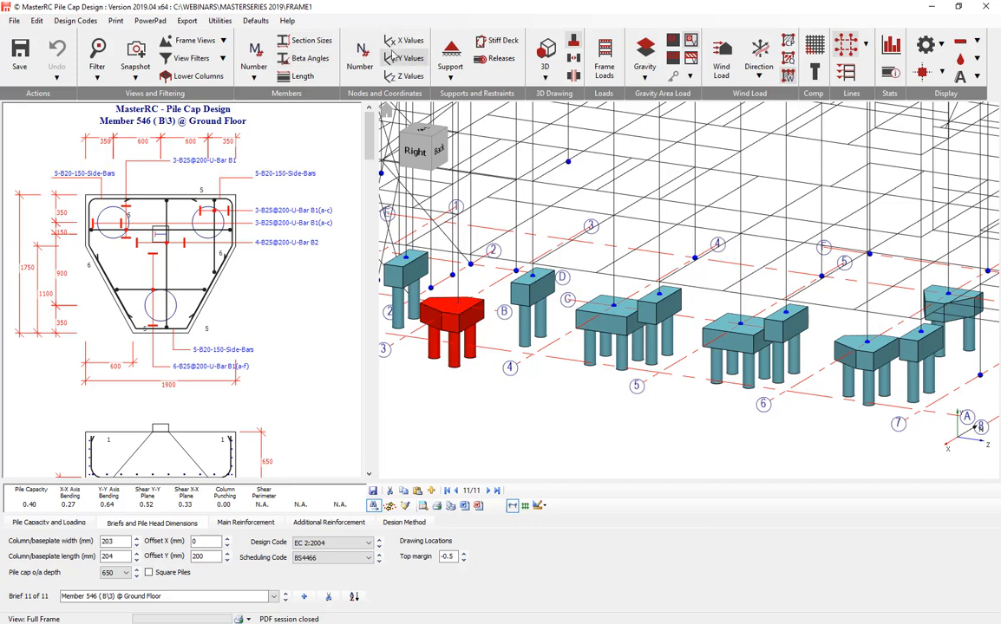
scroll(453, 282, "up", 3)
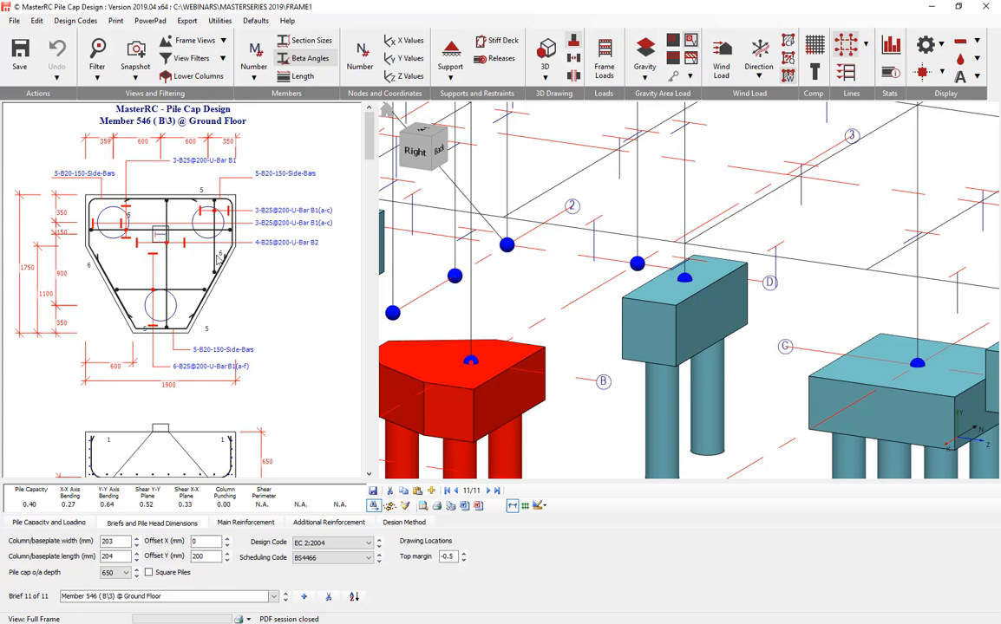
scroll(218, 259, "down", 1)
scroll(530, 362, "down", 2)
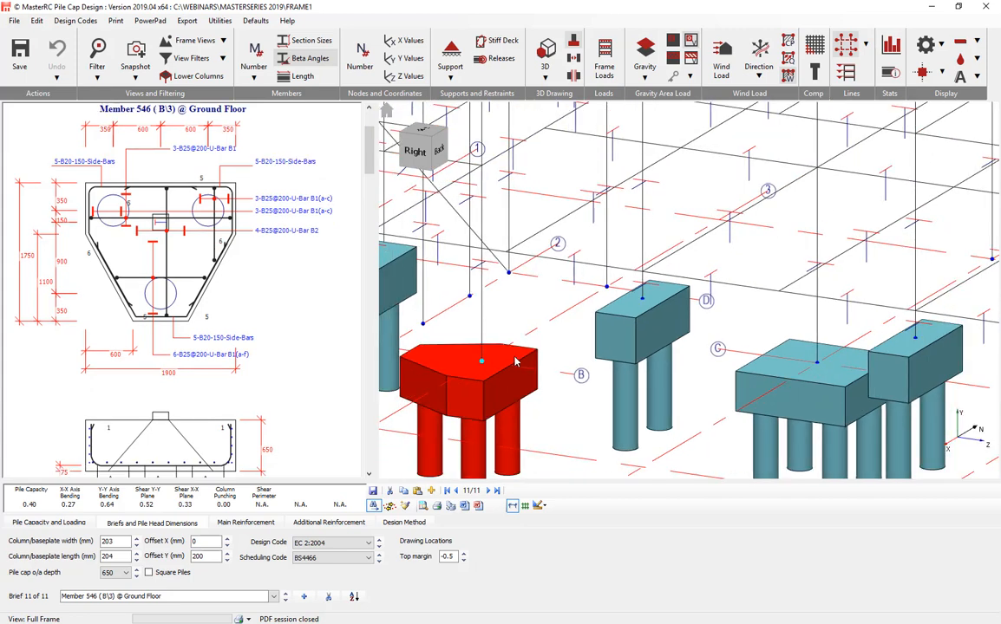
- Examine the drawing, design data and calculations of the four-pile cap for Member 548 (C\4)
left_click(820, 371)
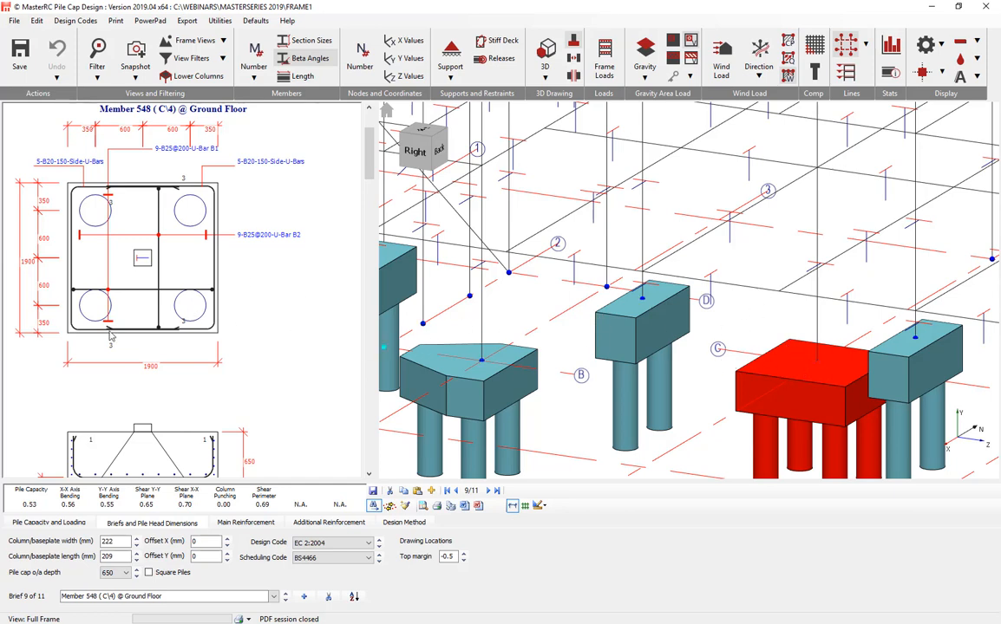
scroll(326, 433, "down", 10)
scroll(326, 432, "up", 5)
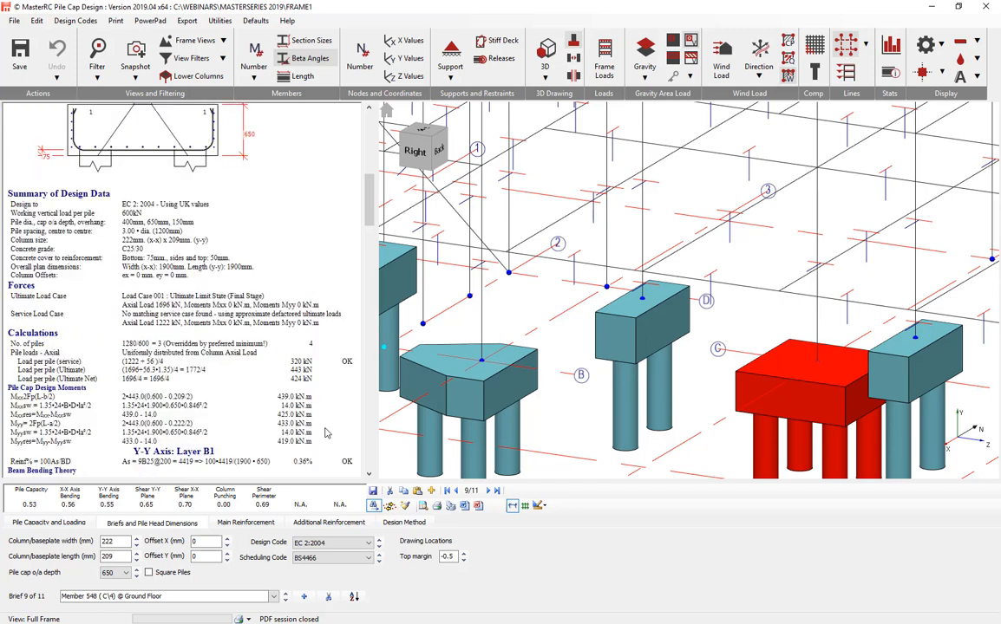
scroll(326, 433, "up", 3)
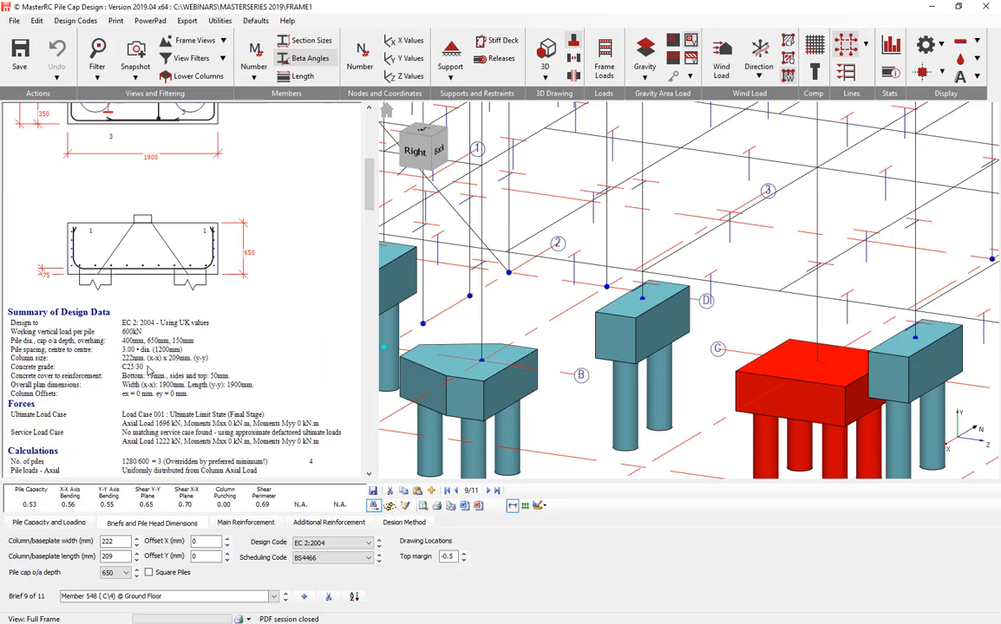
scroll(147, 369, "up", 5)
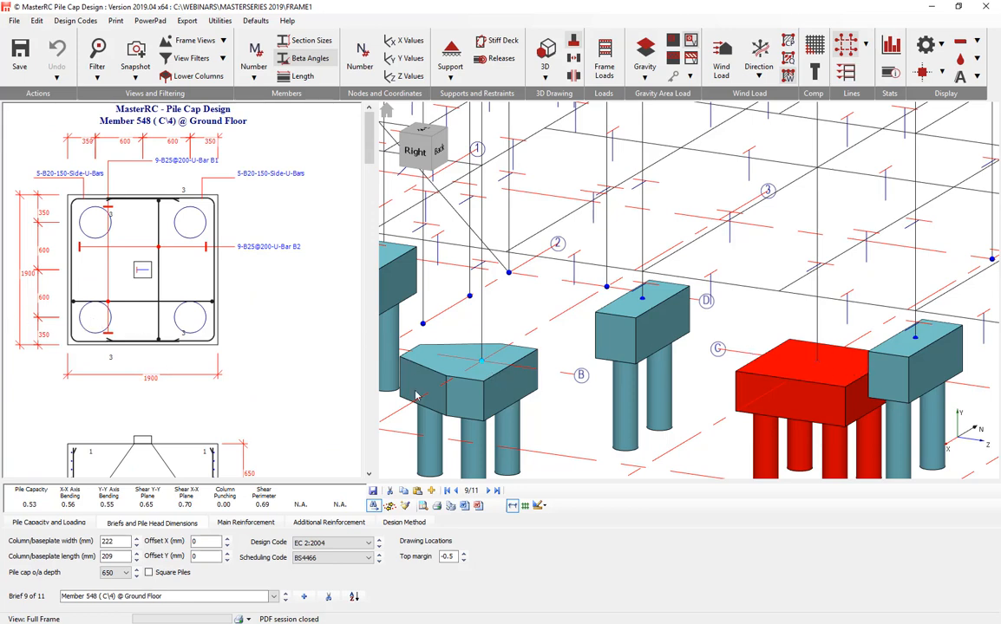
- Try pile cap orientations of 90, 180 and 270 degrees on the cap at B\3, ending back at 0
left_click(424, 327)
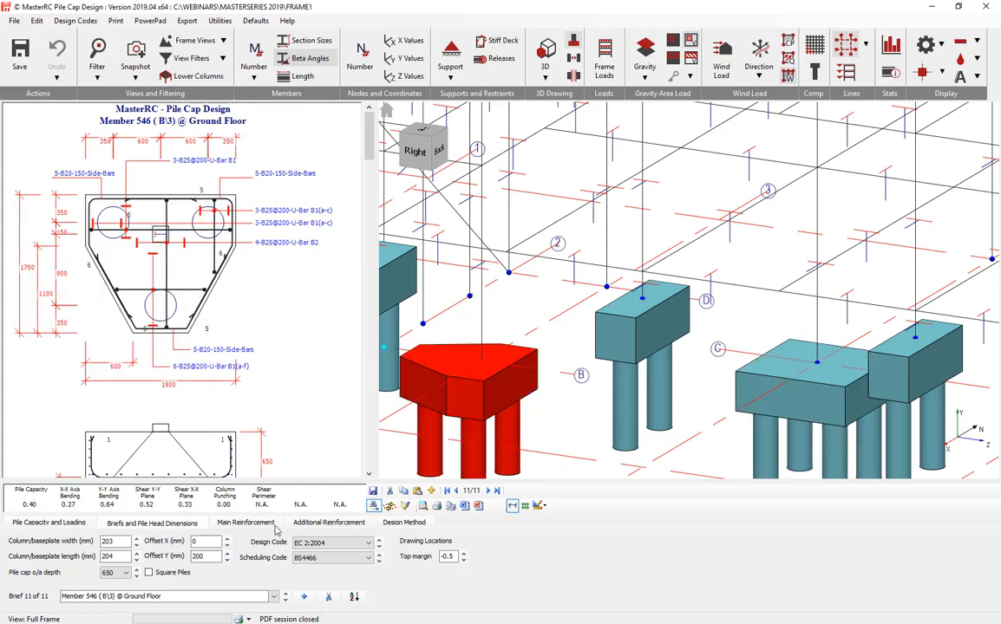
left_click(68, 525)
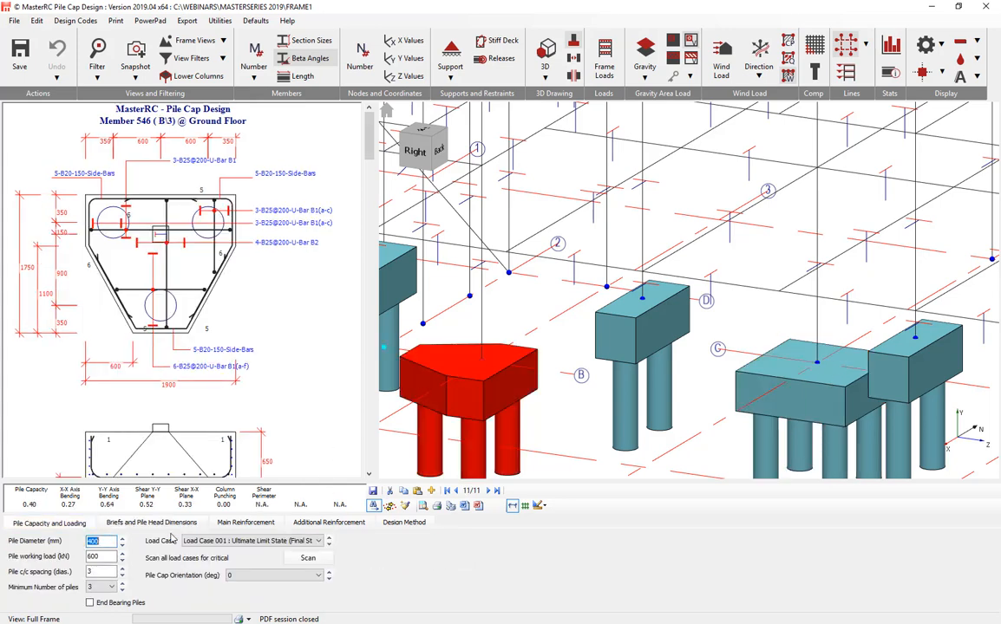
left_click(280, 577)
left_click(270, 590)
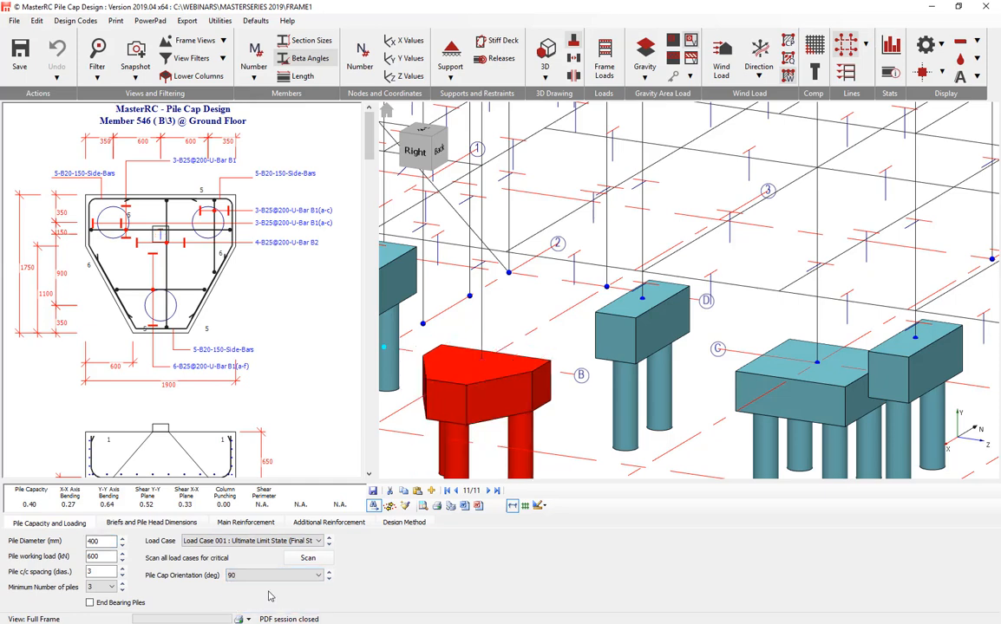
left_click(329, 579)
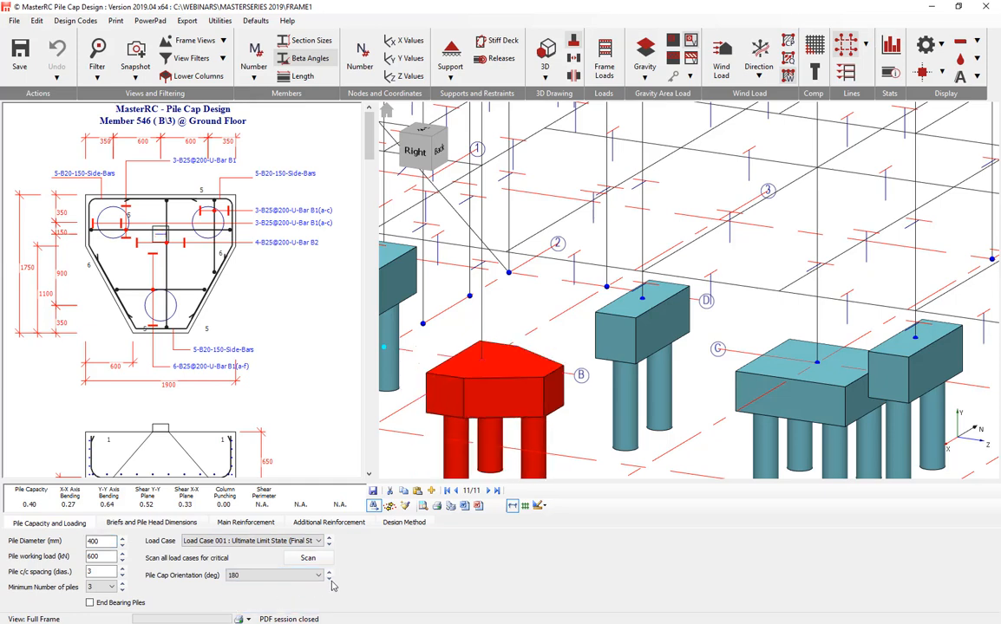
left_click(330, 579)
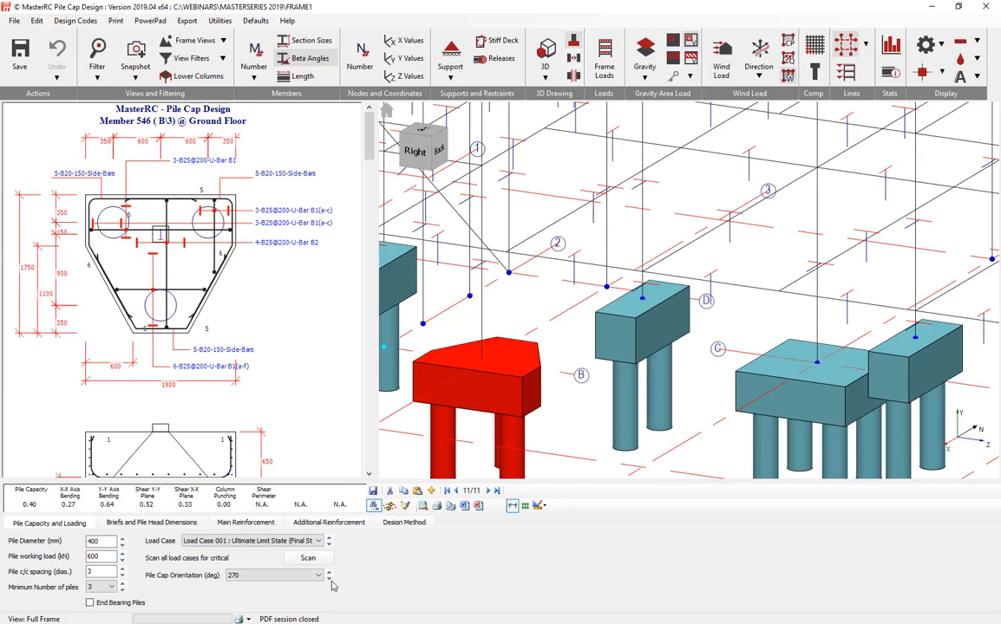
left_click(330, 580)
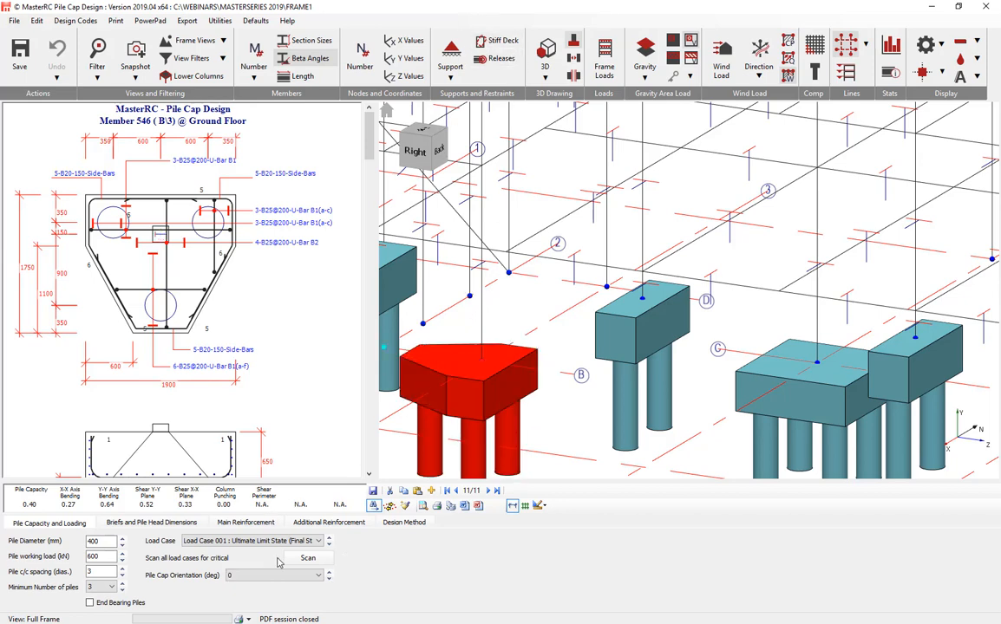
left_click(330, 581)
left_click(330, 581)
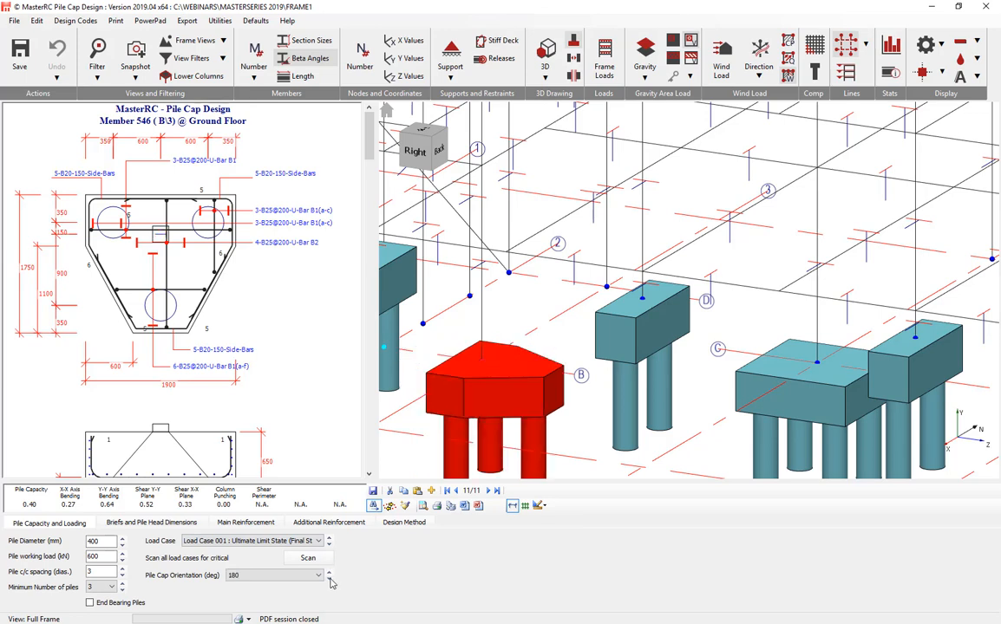
left_click(330, 581)
left_click(330, 582)
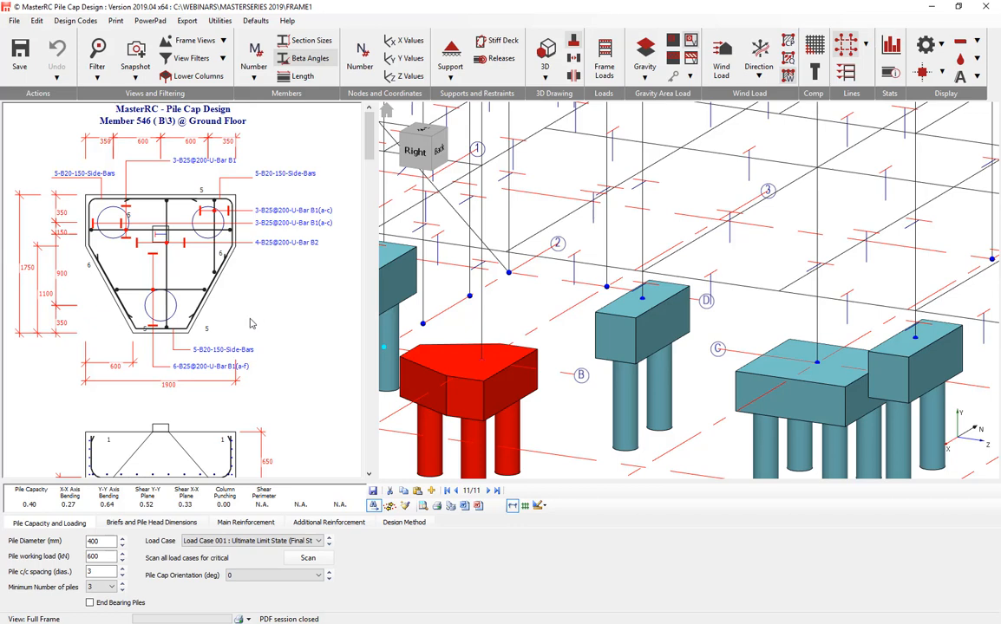
- Check the load case choice for the B\3 cap and examine the calculations of the four-pile cap at C\5
left_click(300, 541)
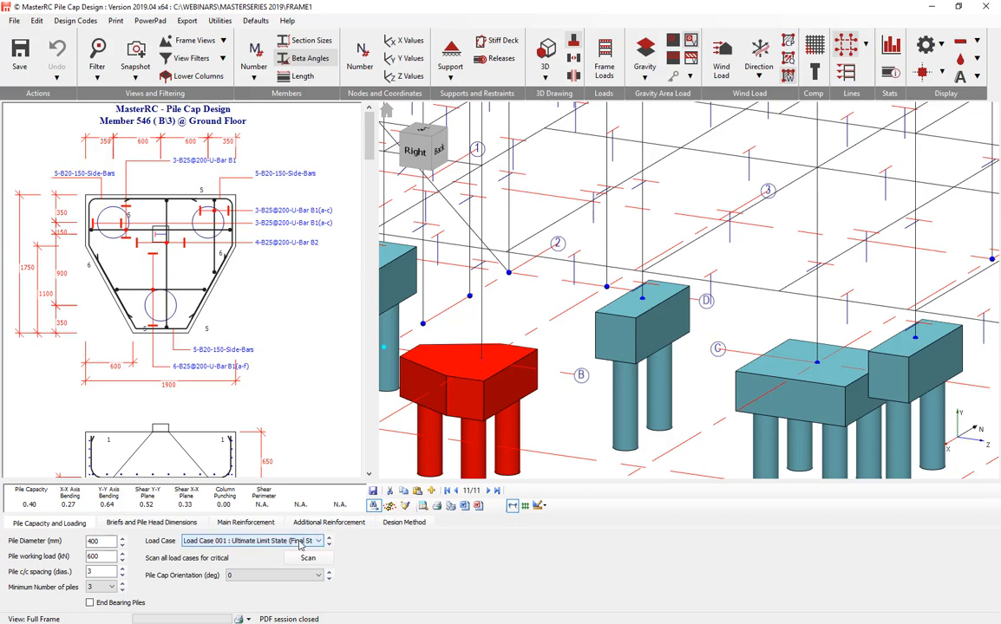
left_click(300, 541)
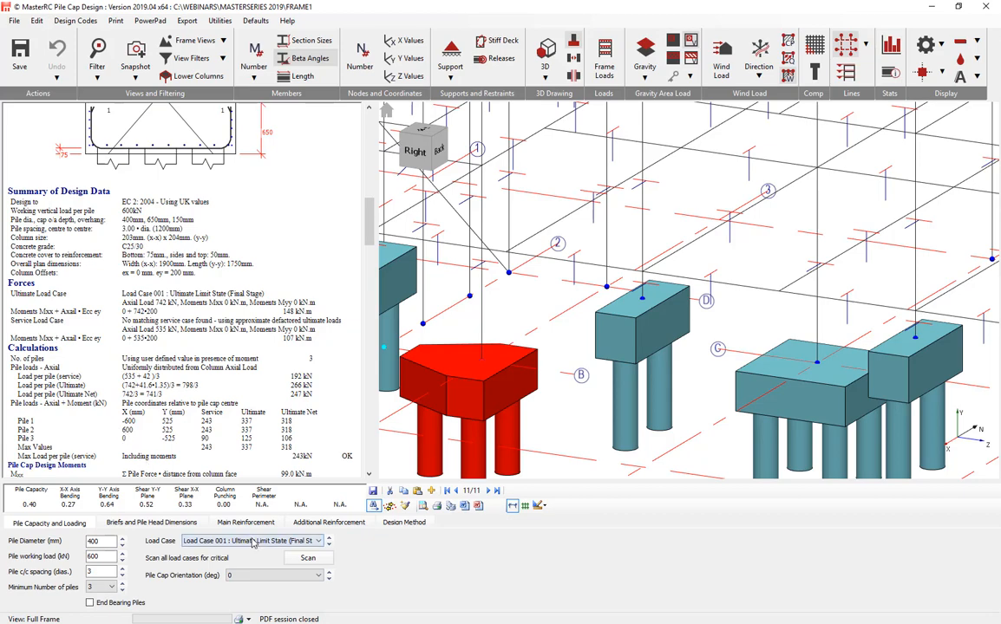
scroll(502, 305, "down", 4)
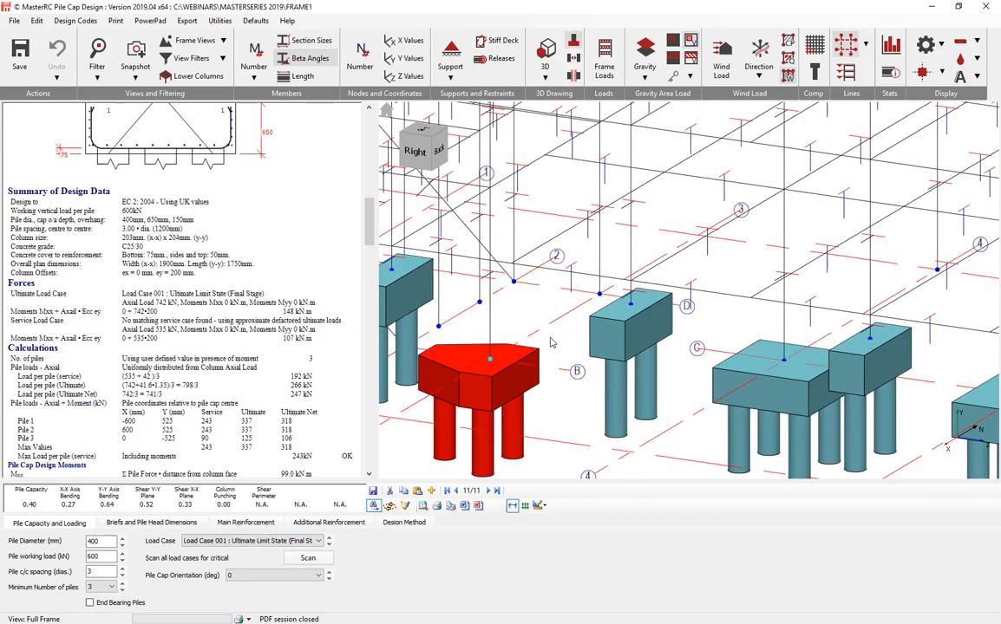
scroll(550, 343, "down", 3)
left_click(727, 364)
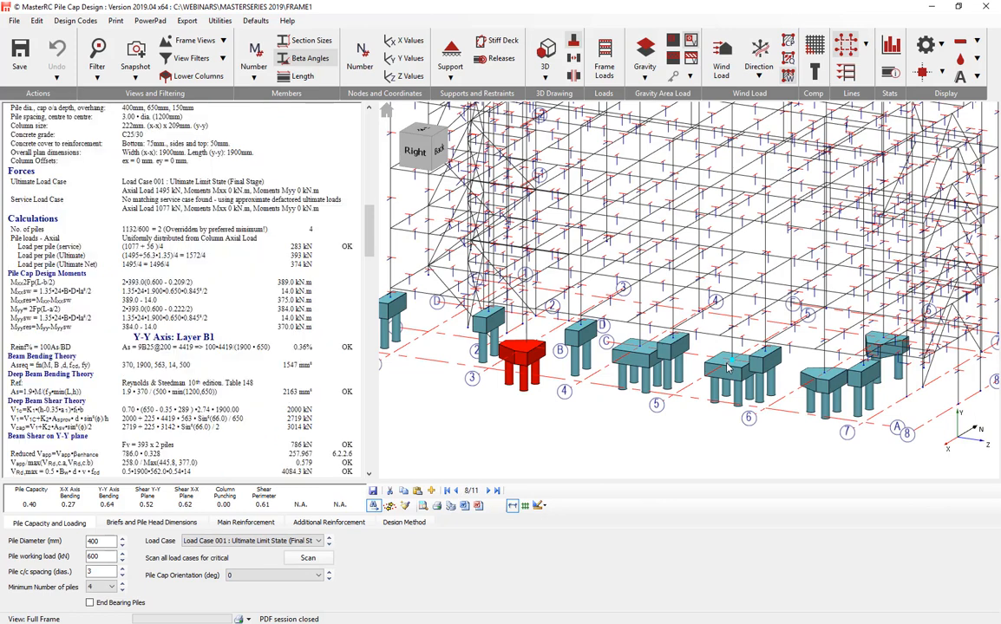
- Hide the beta angles and end the Pile Cap Design session without saving the integrated pile cap data
left_click(303, 61)
left_click(985, 6)
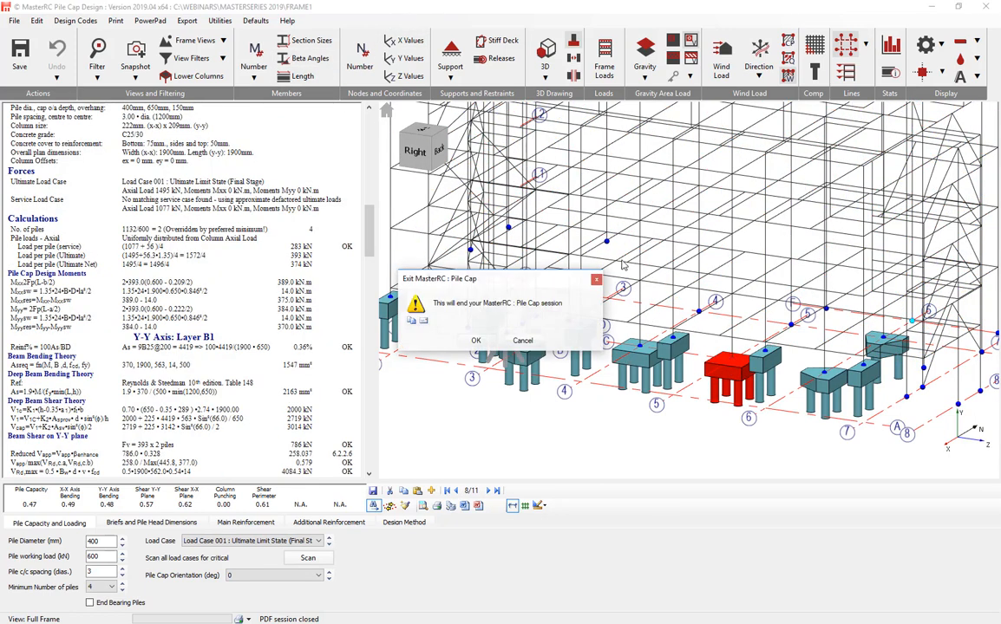
left_click(475, 340)
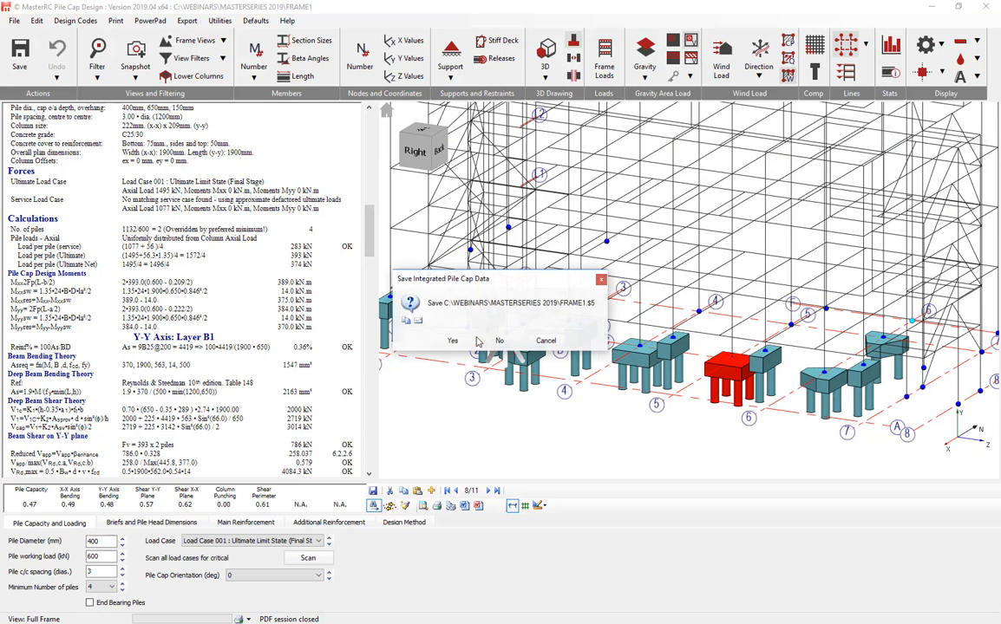
left_click(499, 341)
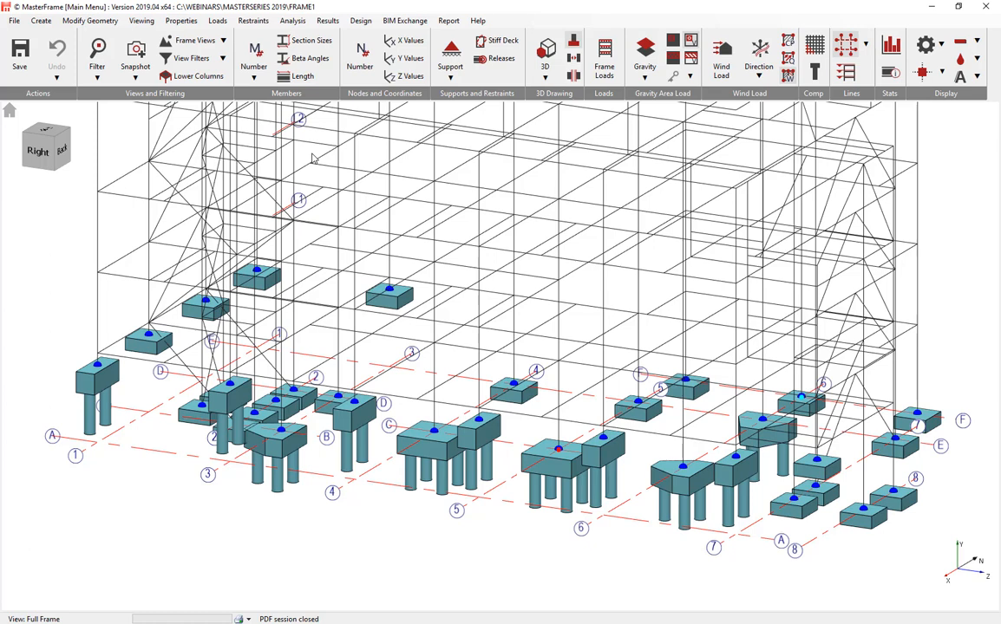
- View the whole frame with its pad foundations and pile caps from an isometric angle
double_click(499, 185)
mouse_move(480, 623)
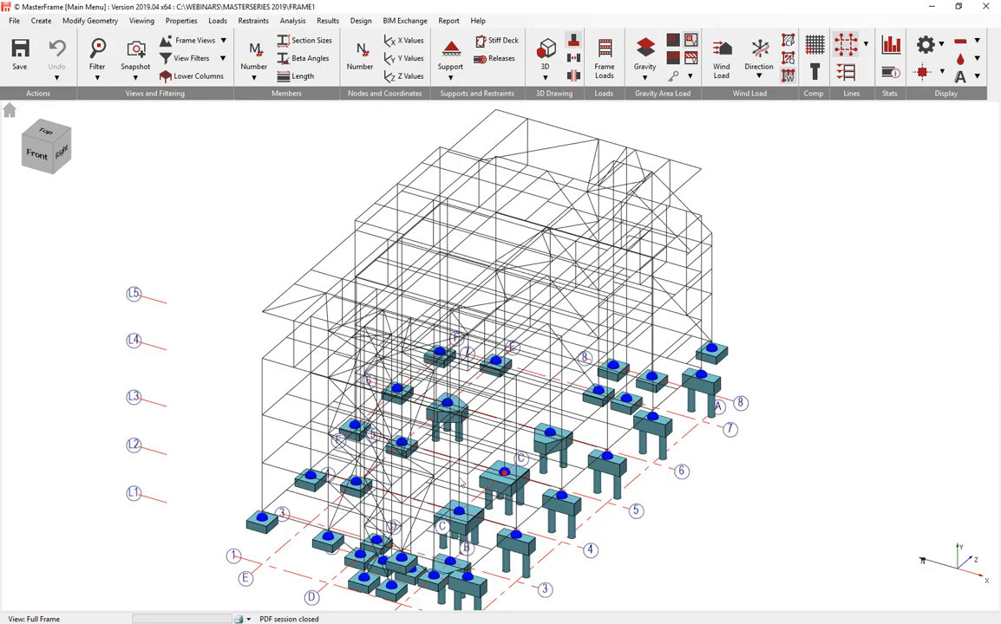
scroll(388, 473, "down", 1)
scroll(463, 464, "down", 1)
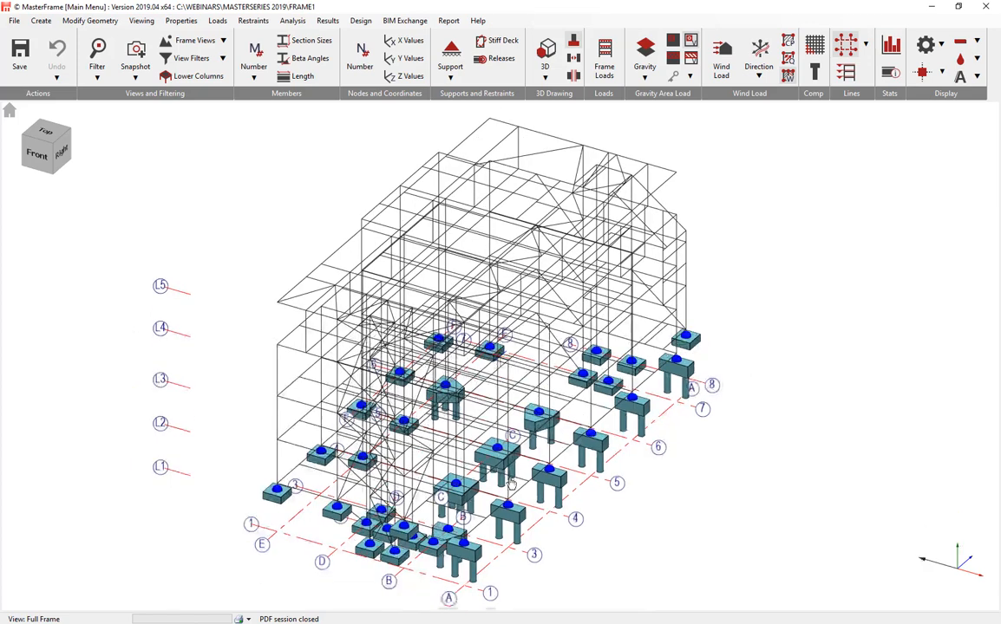
middle_click_drag(511, 484, 507, 472)
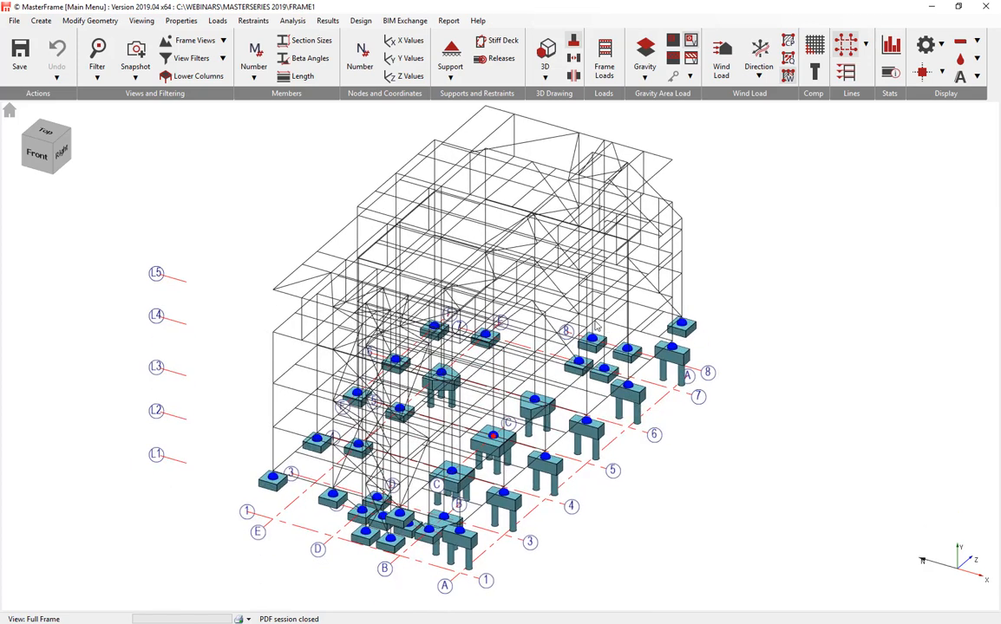